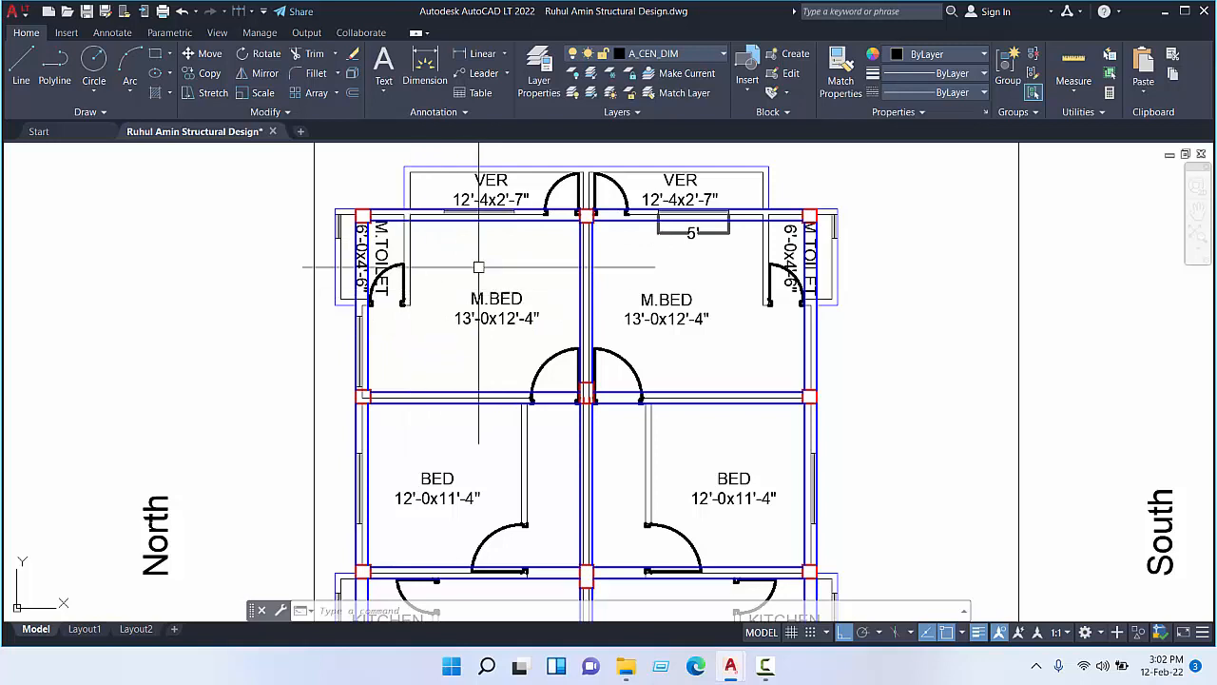
# - Erase the 5' rectangle below the window between the right-hand master bedroom and its verandah
pyautogui.moveTo(481, 254); pyautogui.dragTo(482, 364, button='middle')
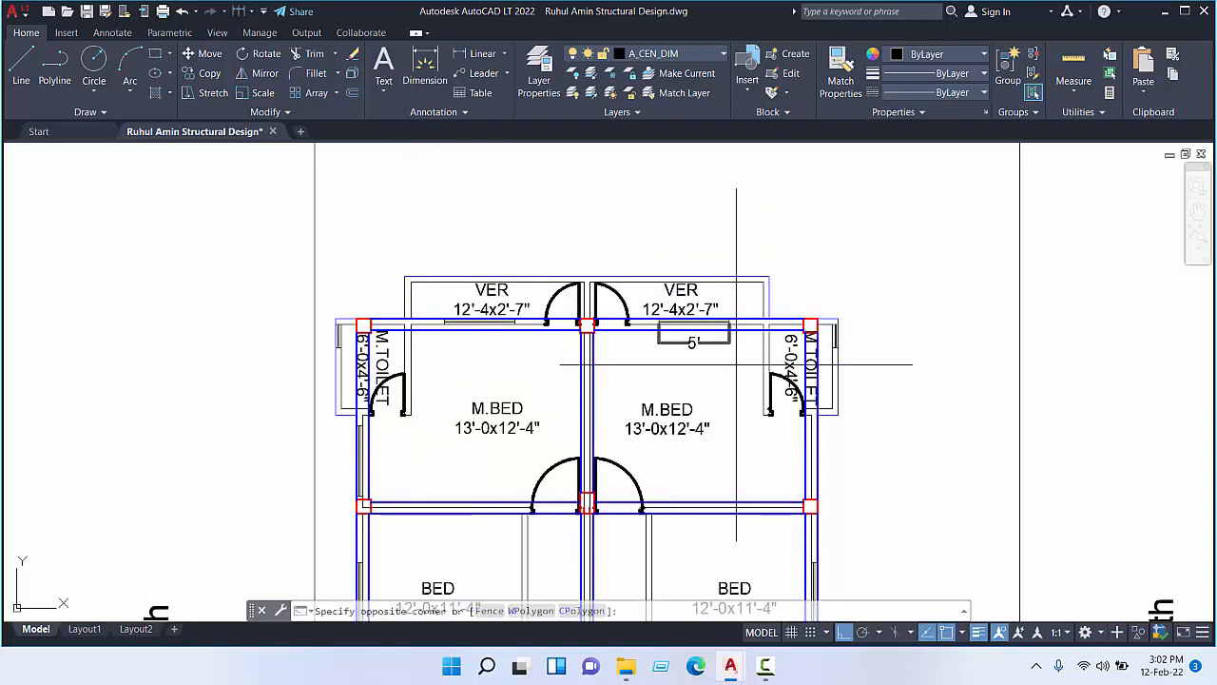
pyautogui.click(667, 346)
pyautogui.press('Delete')
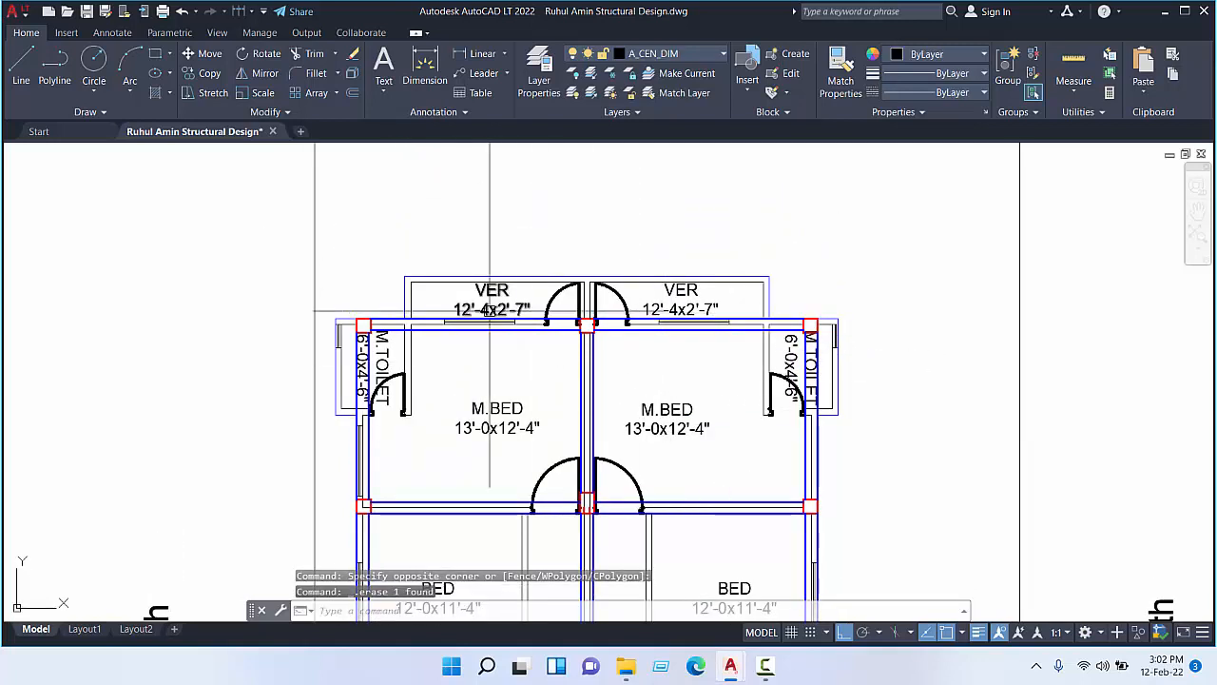
# - Examine the outer outline polyline around the floor plan, from the rear verandahs to the curved front verandahs
pyautogui.scroll(-4, 836, 386)
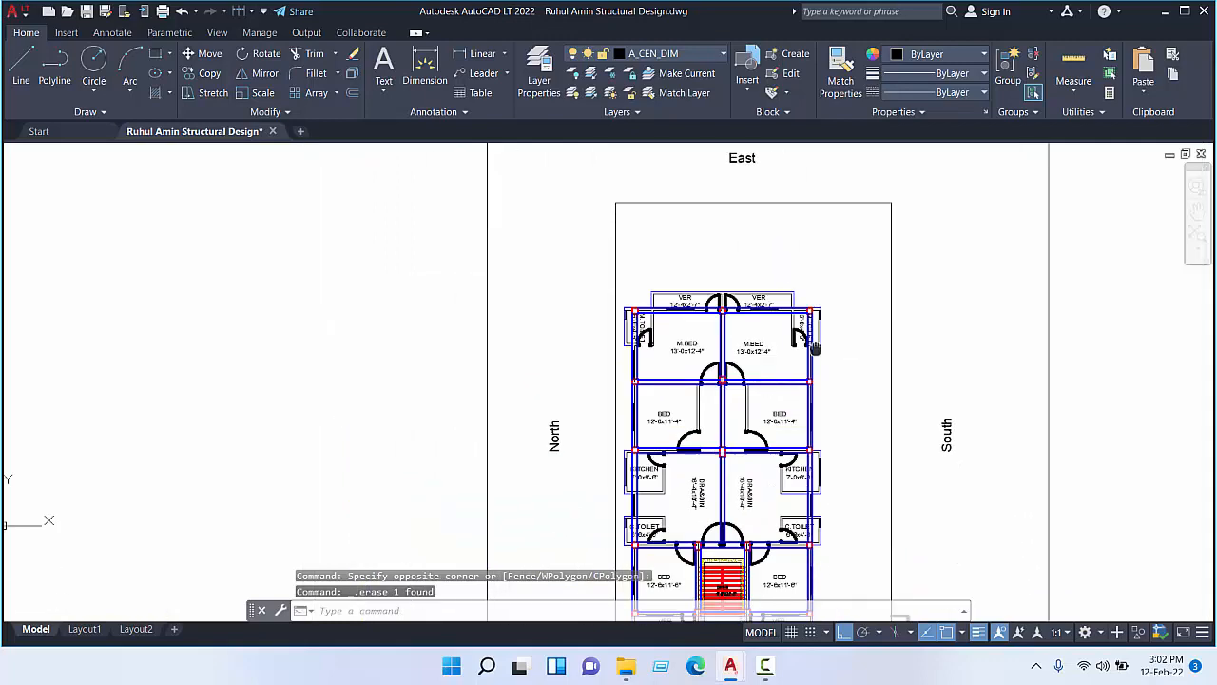
pyautogui.scroll(6, 675, 255)
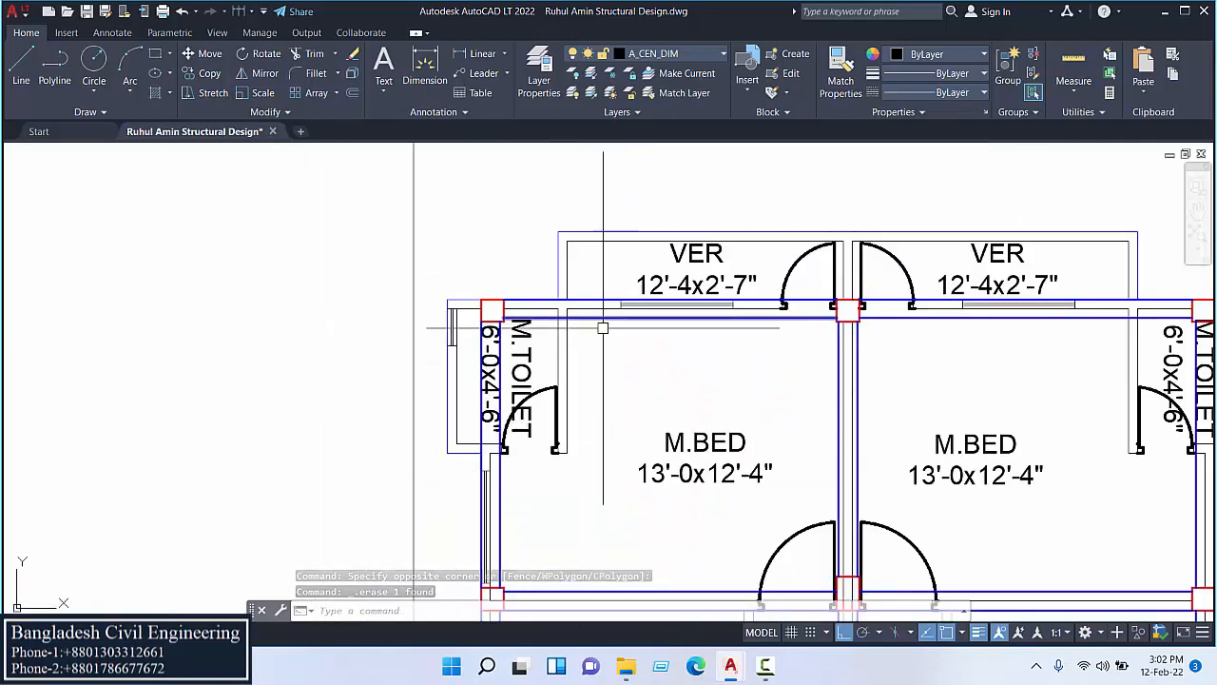
pyautogui.click(567, 229)
pyautogui.scroll(-4, 533, 217)
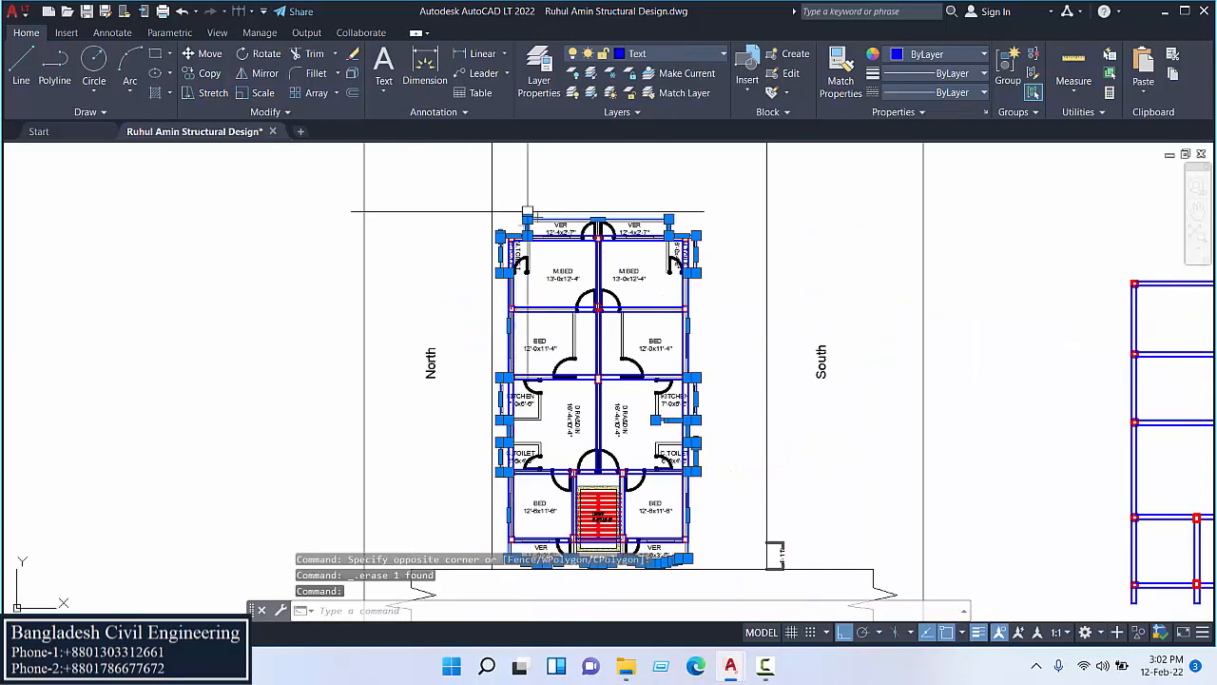
pyautogui.moveTo(699, 483); pyautogui.dragTo(672, 364, button='middle')
pyautogui.scroll(5, 561, 430)
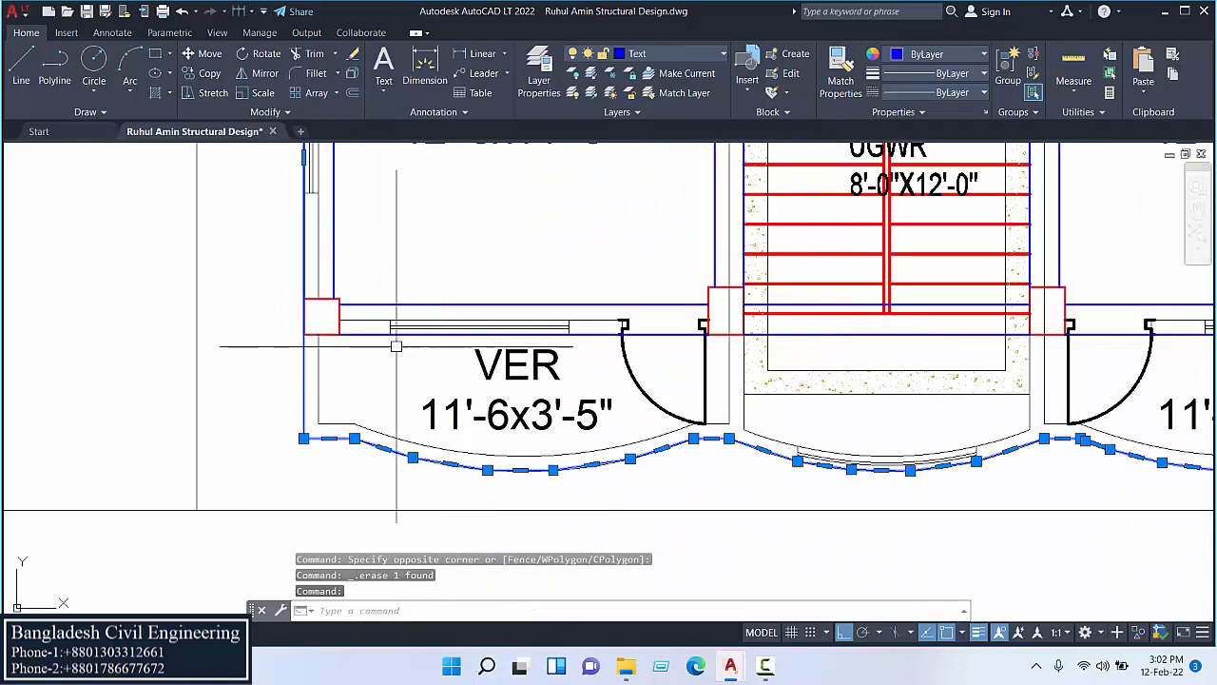
pyautogui.scroll(-6, 400, 345)
pyautogui.scroll(2, 485, 447)
pyautogui.moveTo(647, 356); pyautogui.dragTo(639, 505, button='middle')
pyautogui.press('Escape')
pyautogui.moveTo(605, 315); pyautogui.dragTo(647, 491, button='middle')
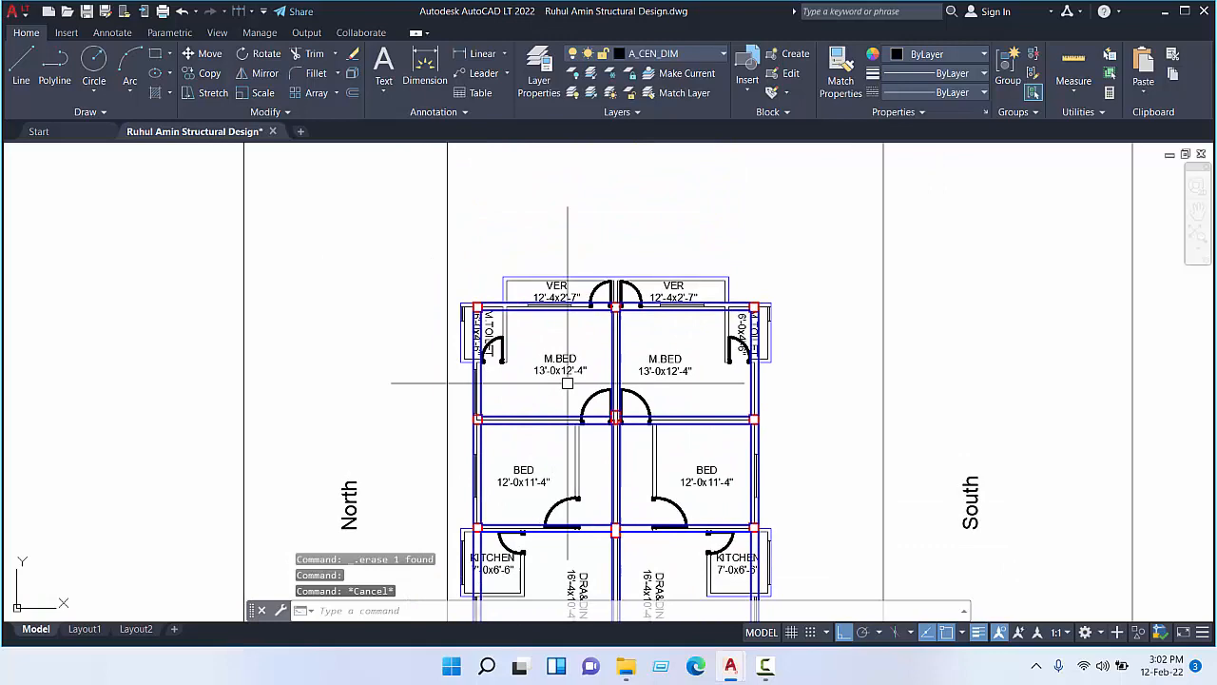
pyautogui.click(525, 274)
pyautogui.scroll(-2, 780, 441)
pyautogui.moveTo(780, 441)
pyautogui.mouseDown(button='middle')
pyautogui.moveTo(739, 338)
pyautogui.moveTo(741, 373)
pyautogui.mouseUp(button='middle')
pyautogui.press('Escape')
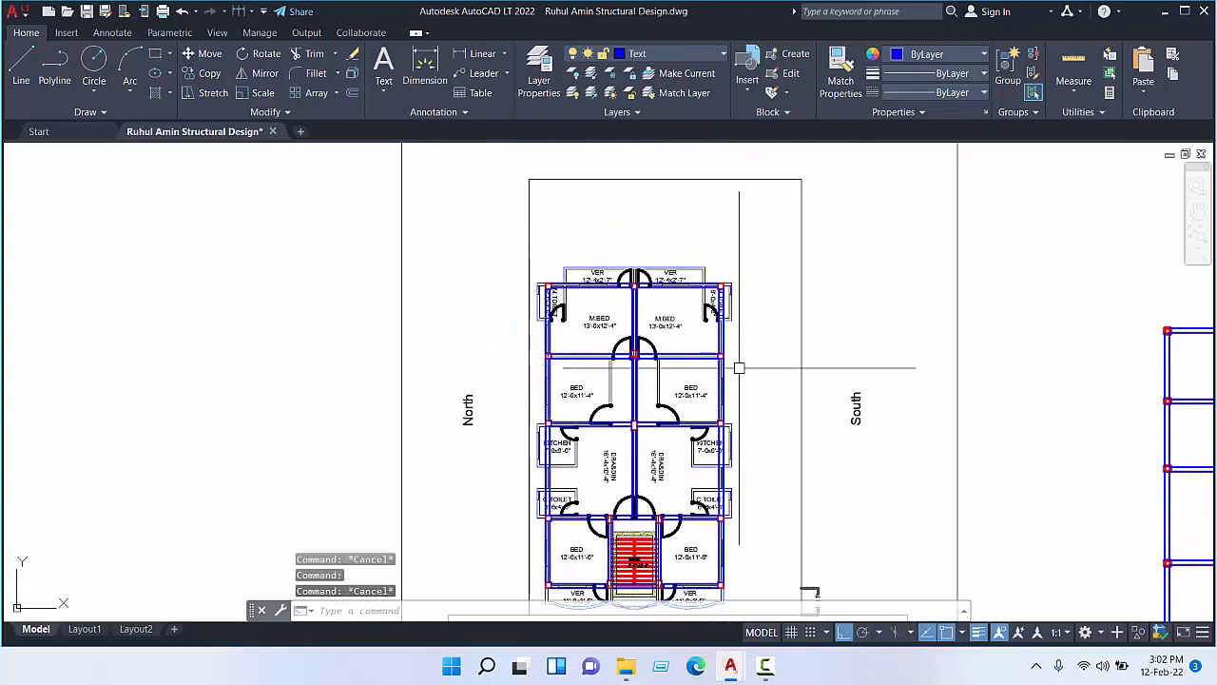
# - Isolate the layers of a beam line, a column and the outer outline polyline, hiding all other layers
pyautogui.scroll(6, 568, 306)
pyautogui.moveTo(610, 272); pyautogui.dragTo(513, 303, button='middle')
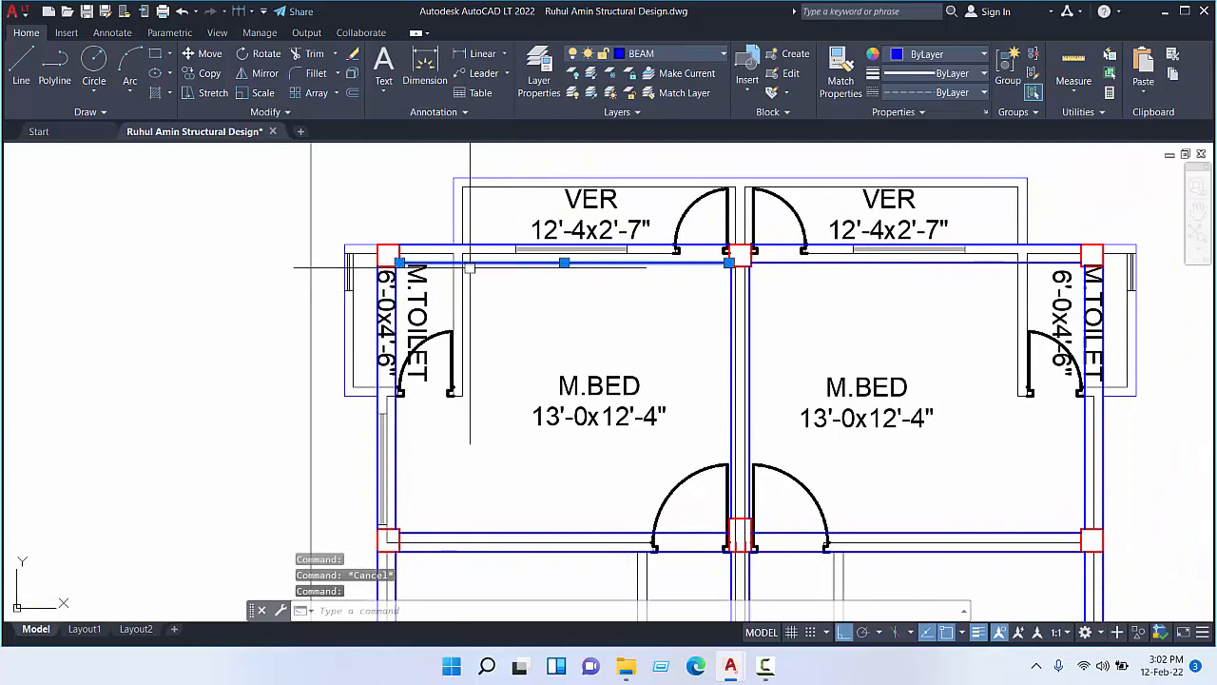
pyautogui.scroll(6, 386, 243)
pyautogui.scroll(-6, 334, 231)
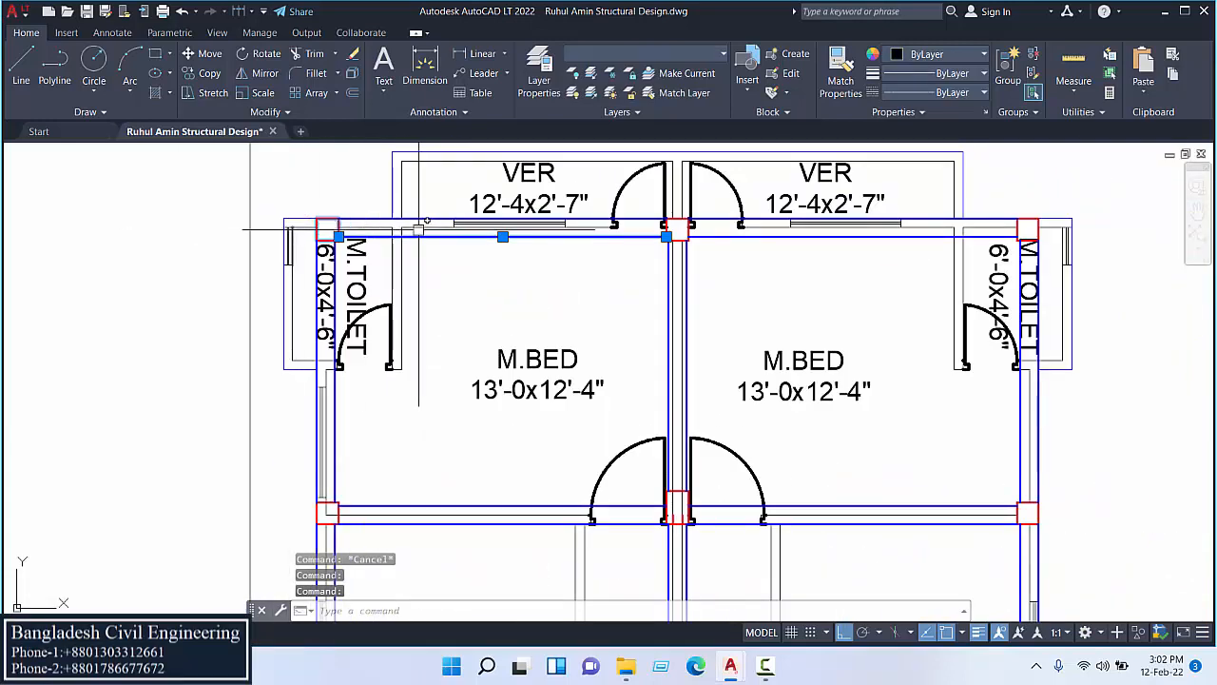
pyautogui.scroll(2, 540, 220)
pyautogui.click(540, 219)
pyautogui.scroll(-2, 419, 206)
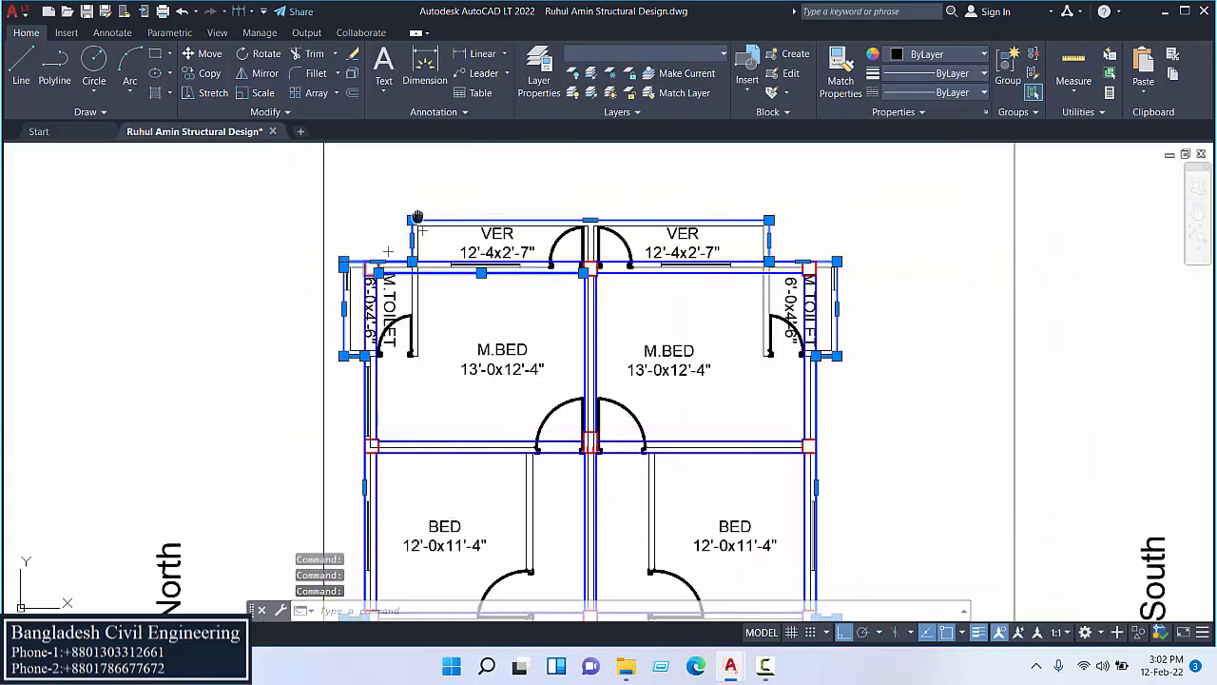
pyautogui.moveTo(418, 205); pyautogui.dragTo(440, 149, button='middle')
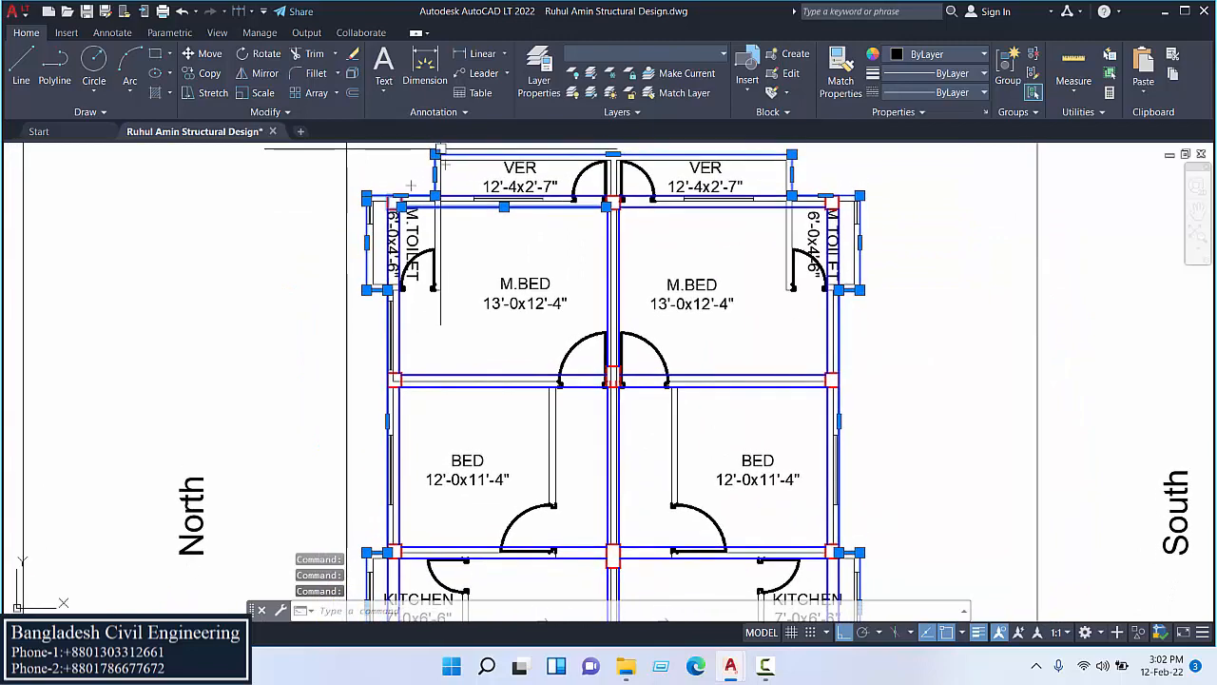
pyautogui.click(589, 76)
pyautogui.scroll(-3, 577, 239)
pyautogui.scroll(3, 615, 302)
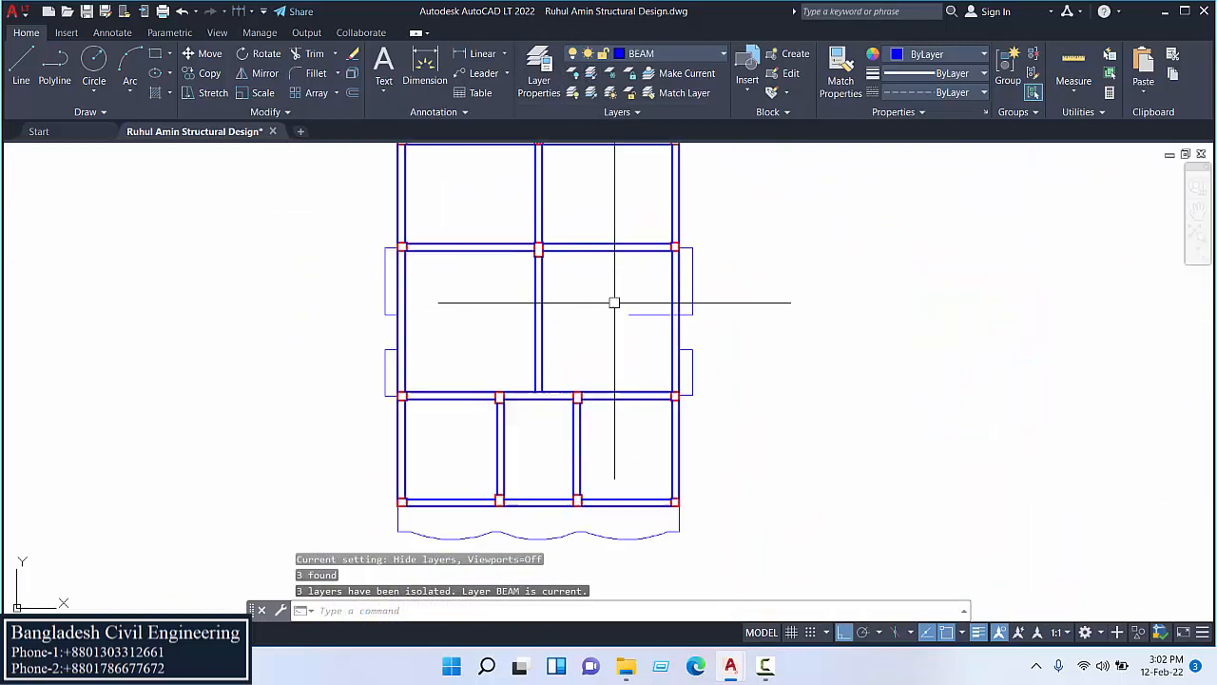
# - Stretch the outline polyline's stray end beside the right-hand kitchen projection back to the building's outer beam edge
pyautogui.scroll(2, 614, 302)
pyautogui.click(648, 321)
pyautogui.click(628, 323)
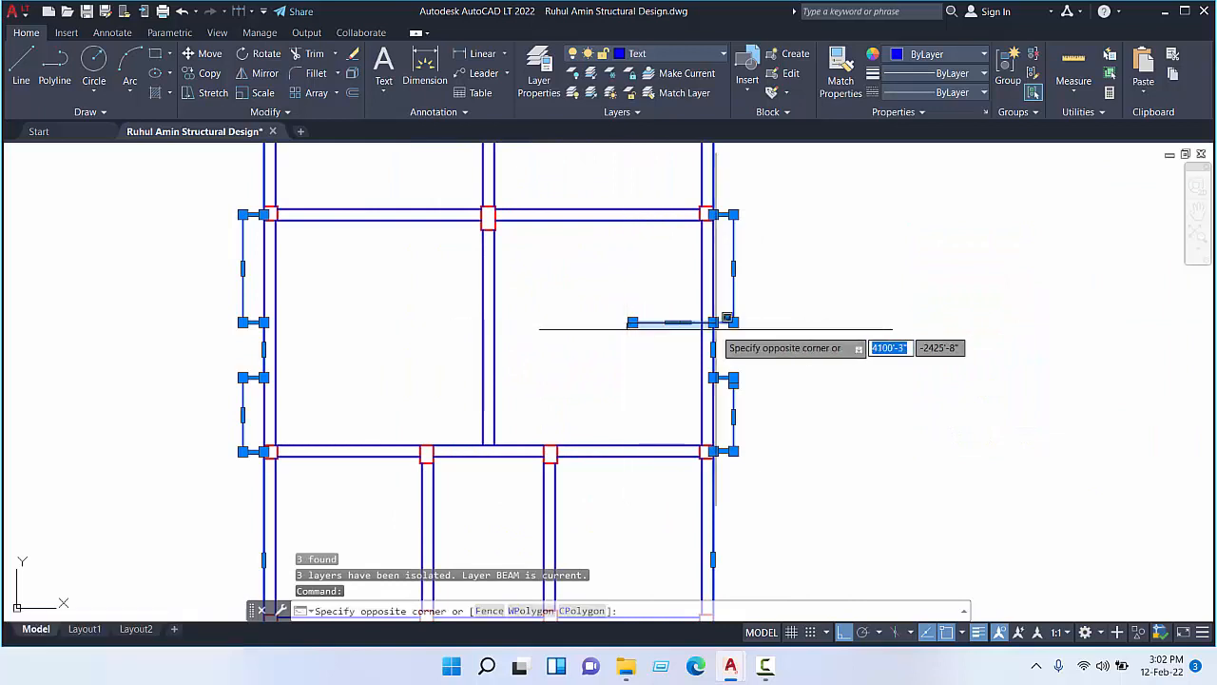
pyautogui.scroll(3, 716, 329)
pyautogui.click(551, 331)
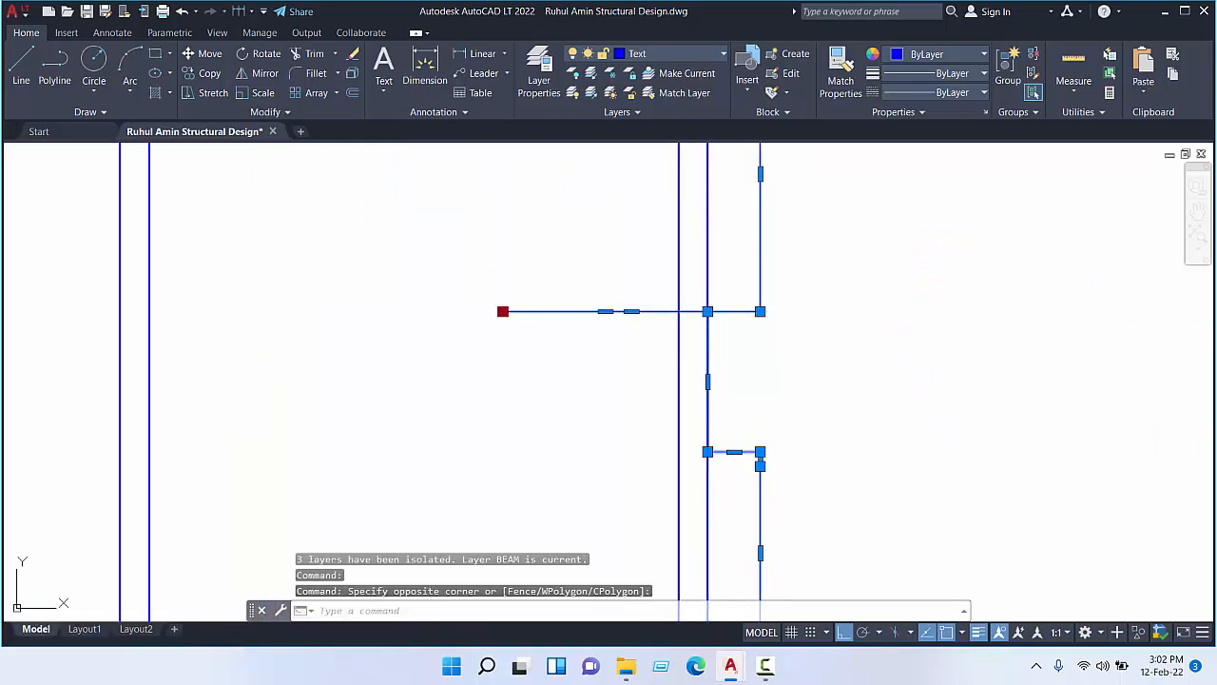
pyautogui.click(502, 311)
pyautogui.press('Escape')
pyautogui.scroll(-5, 576, 314)
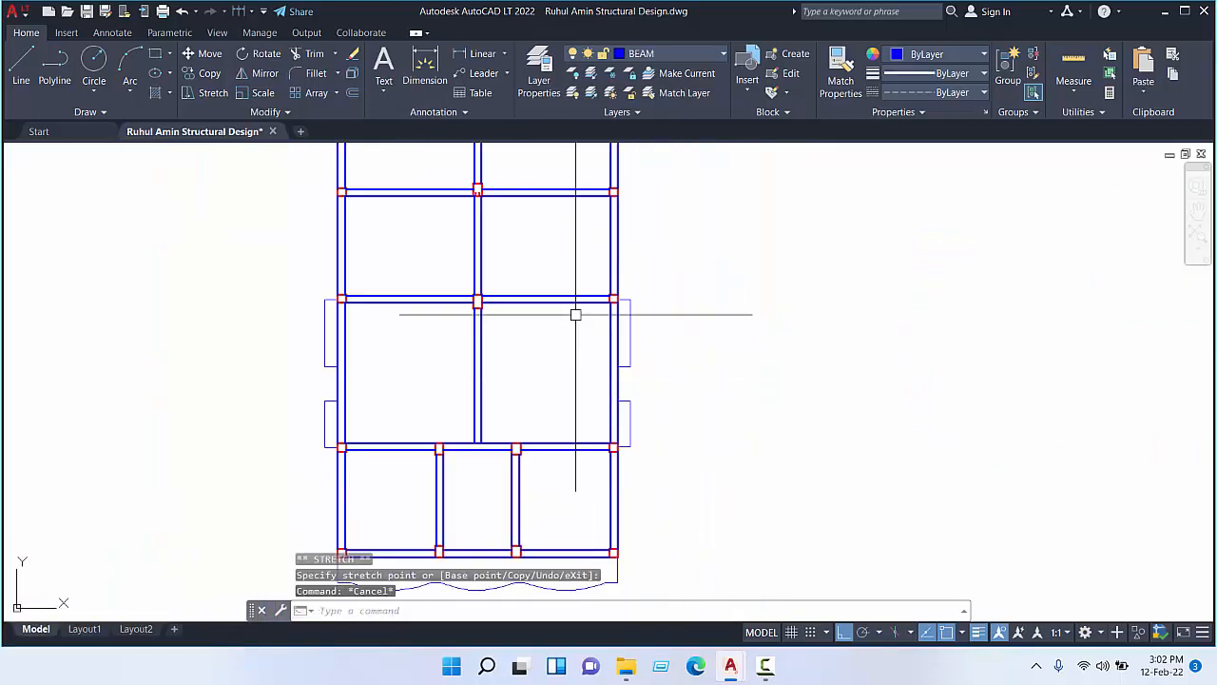
# - Turn on layer C_LINE and make it current, keeping layer BEAM on
pyautogui.scroll(-3, 590, 418)
pyautogui.scroll(3, 541, 303)
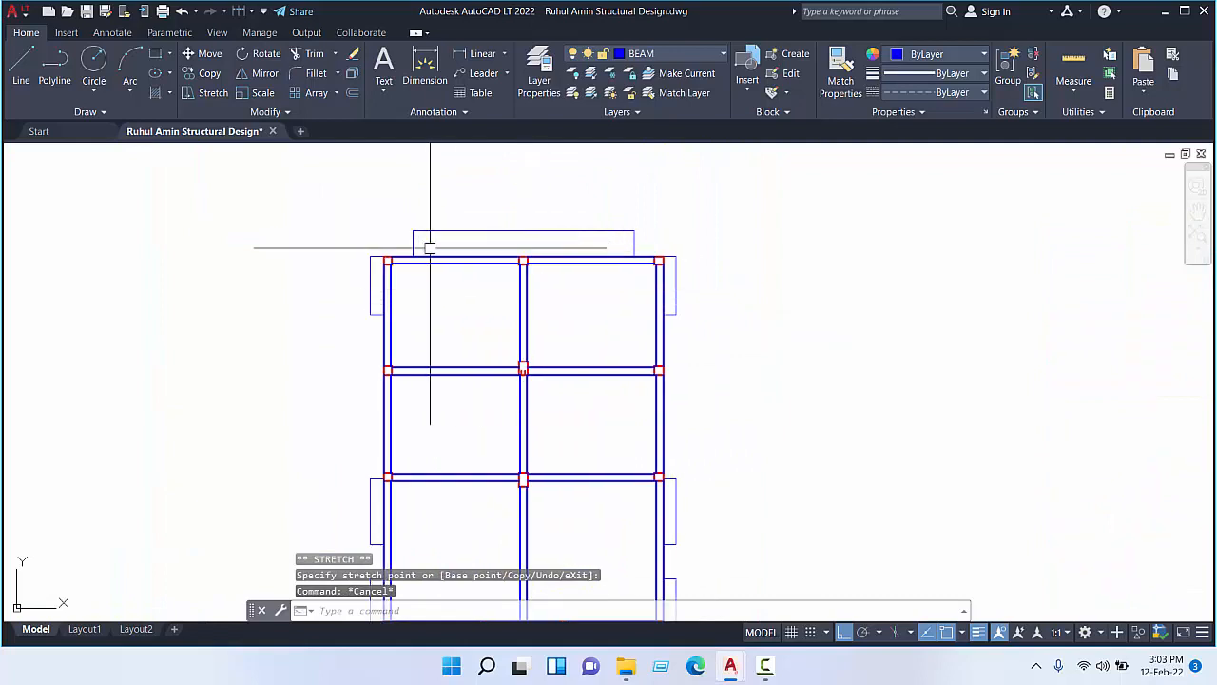
pyautogui.click(699, 56)
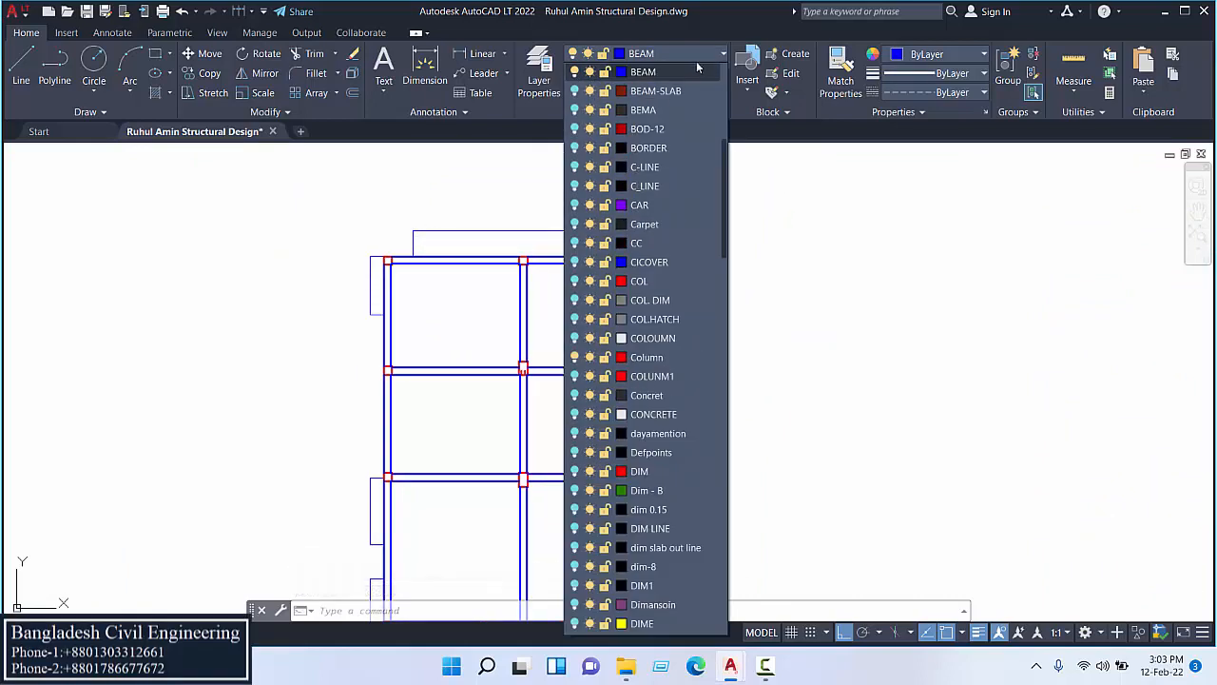
pyautogui.click(670, 190)
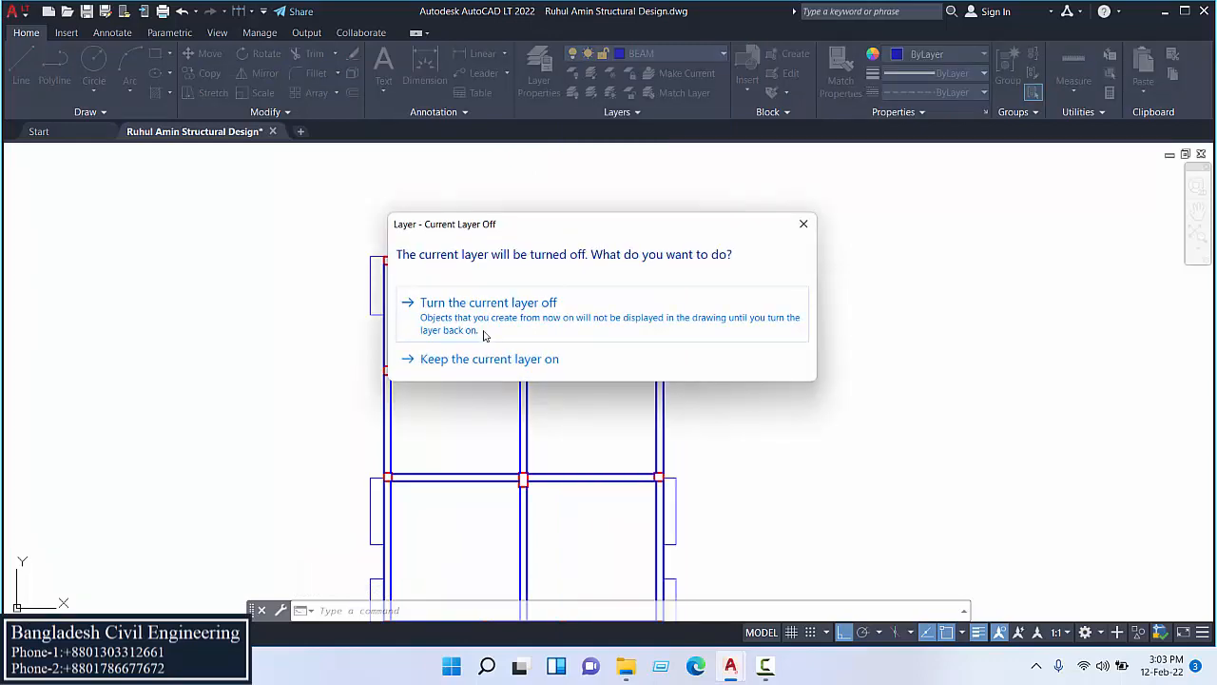
pyautogui.click(490, 360)
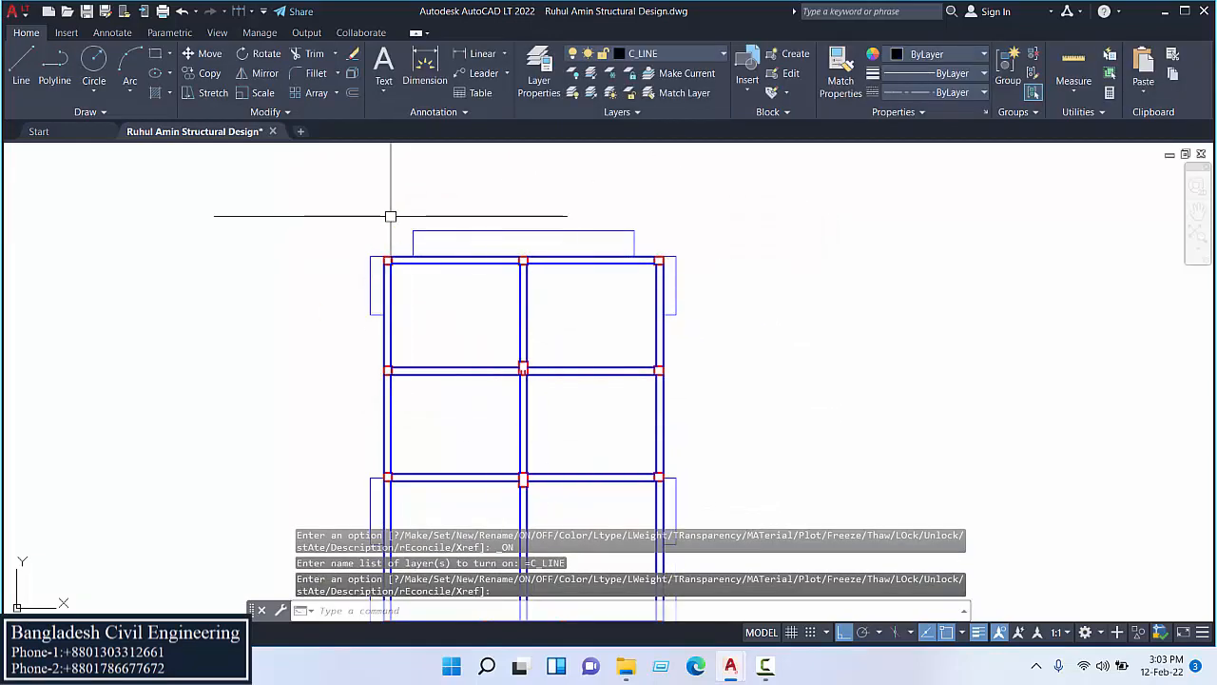
# - Draw a horizontal construction line through the upper edge of the topmost beam
pyautogui.click(84, 114)
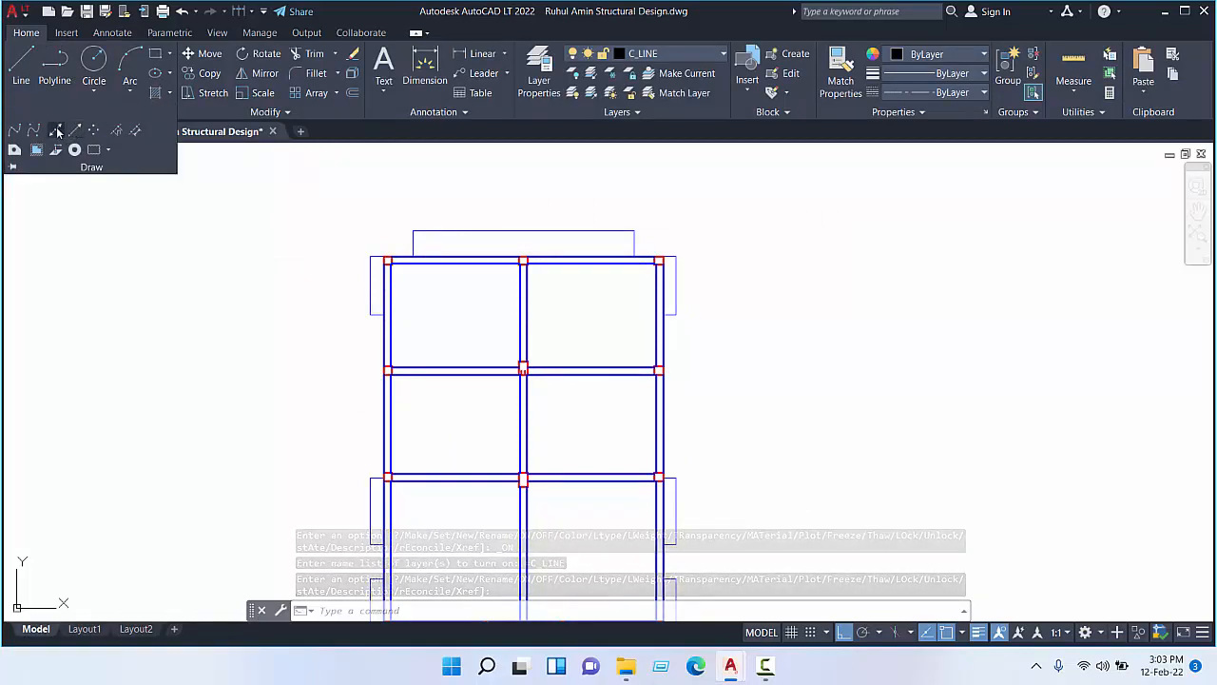
pyautogui.click(54, 131)
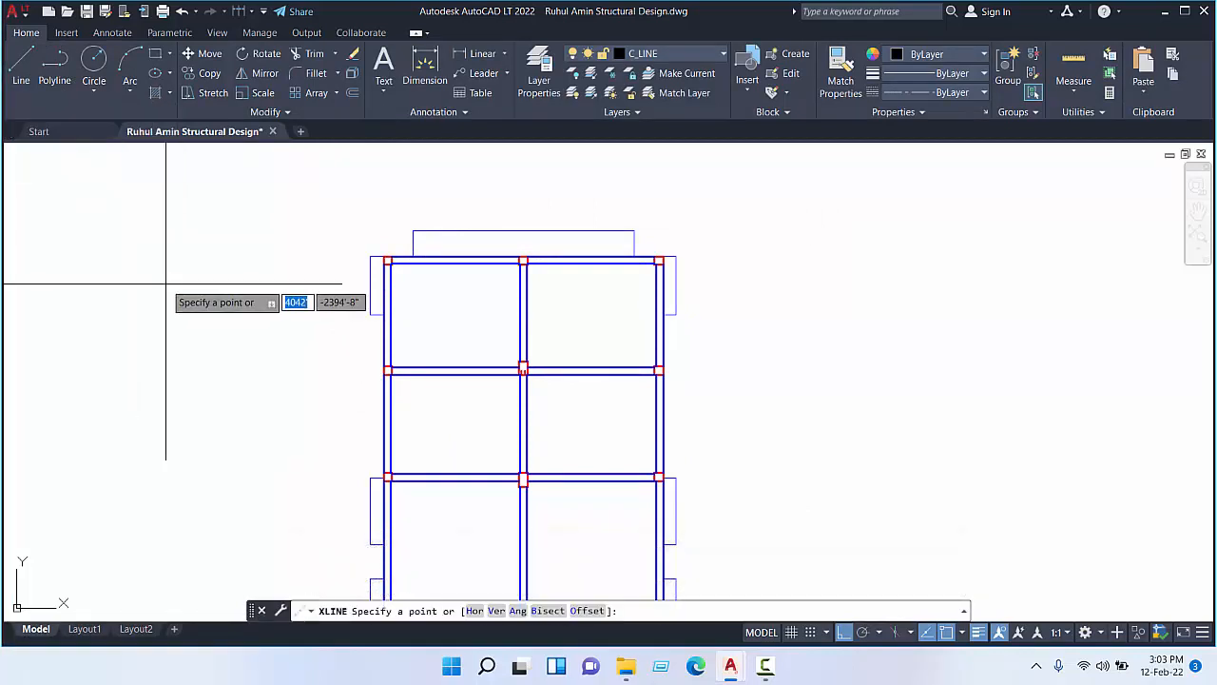
pyautogui.write('h')
pyautogui.press('Return')
pyautogui.scroll(5, 370, 263)
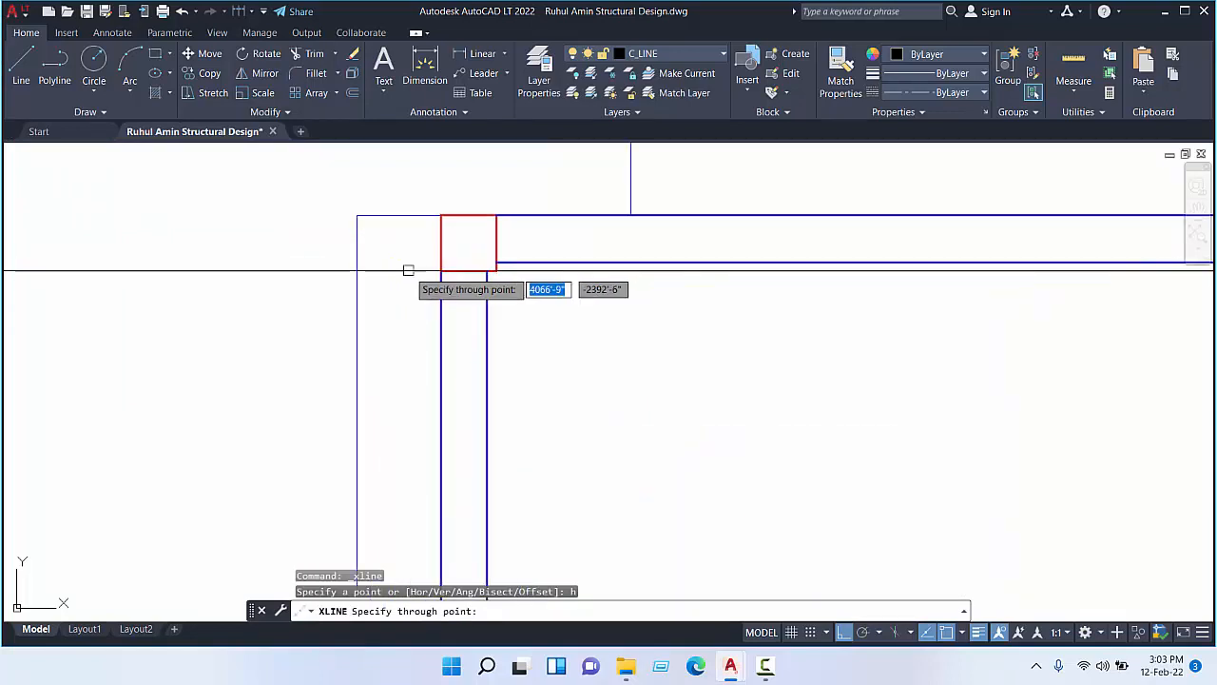
pyautogui.click(493, 217)
pyautogui.scroll(-7, 475, 171)
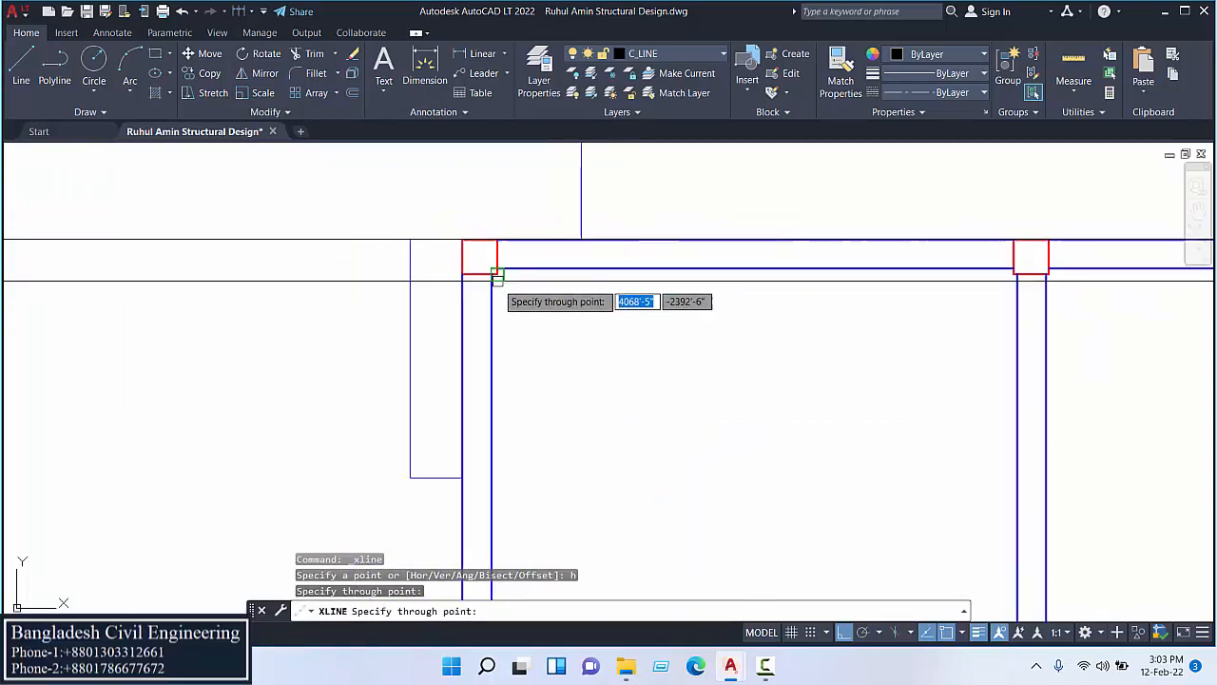
# - Place horizontal construction lines through the upper edges of the second and third horizontal beams from the top
pyautogui.moveTo(470, 167); pyautogui.dragTo(456, 327, button='middle')
pyautogui.scroll(6, 461, 318)
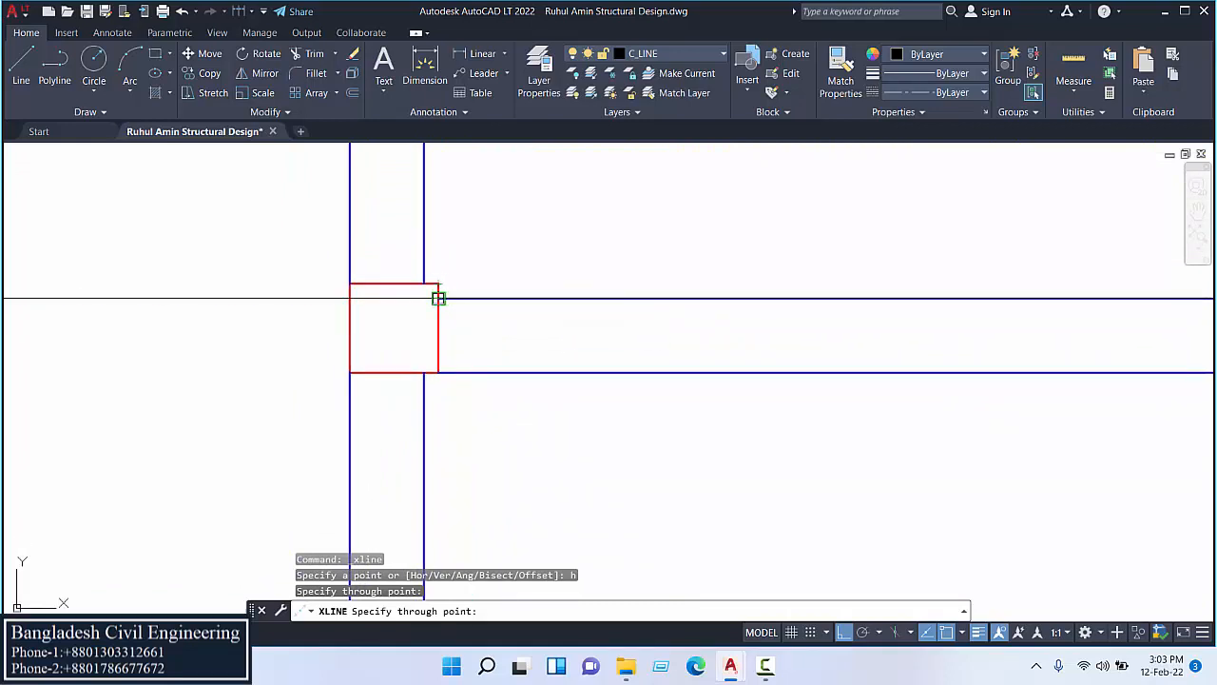
pyautogui.click(438, 298)
pyautogui.scroll(-9, 459, 408)
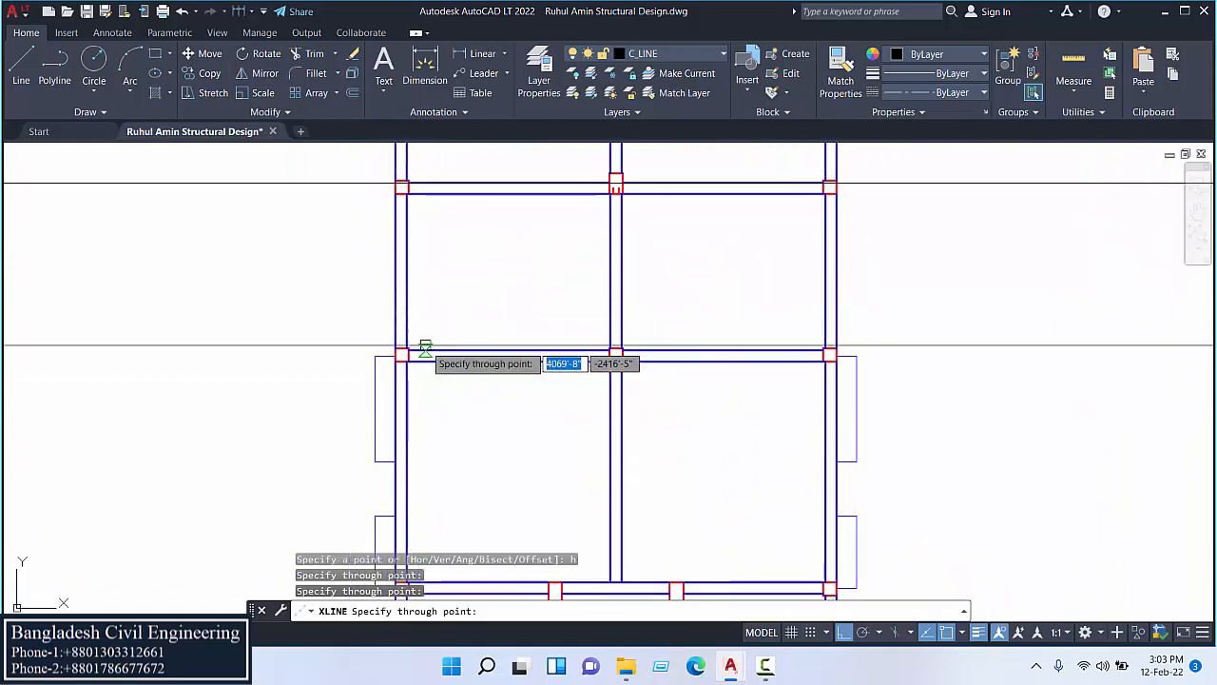
pyautogui.scroll(6, 426, 349)
pyautogui.click(303, 349)
pyautogui.scroll(-6, 386, 416)
# - Place horizontal construction lines through the upper edges of the fourth and fifth horizontal beams and end the command
pyautogui.moveTo(386, 415); pyautogui.dragTo(346, 206, button='middle')
pyautogui.scroll(5, 323, 418)
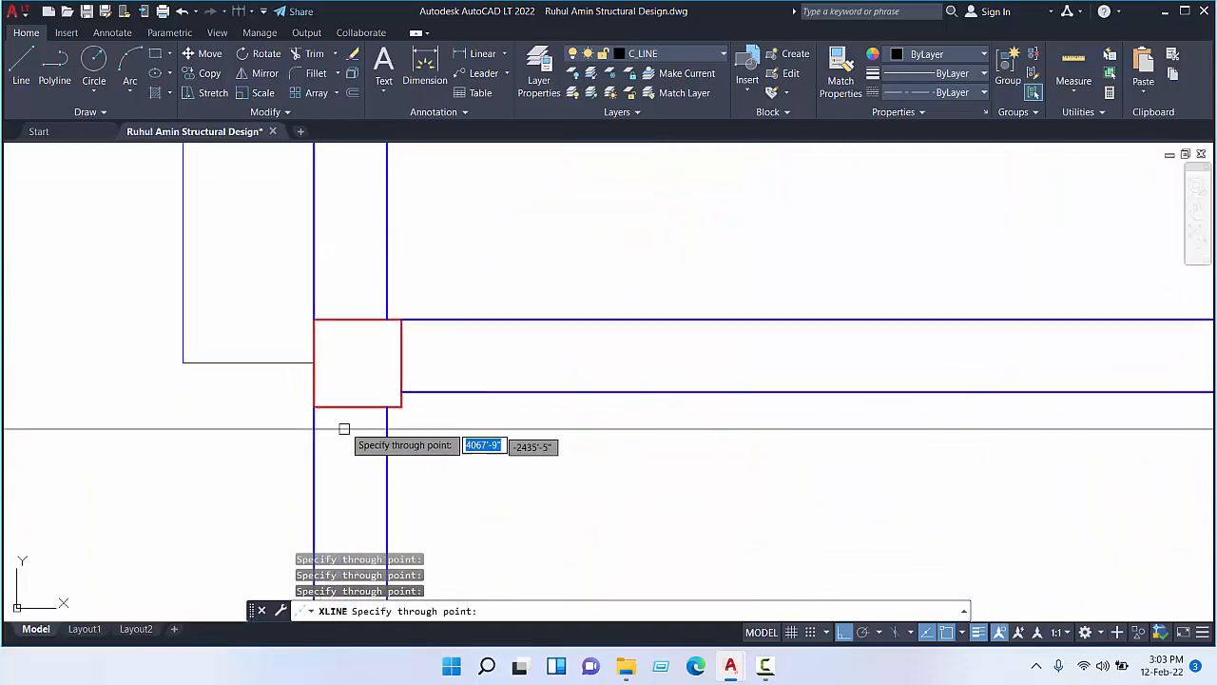
pyautogui.click(400, 319)
pyautogui.scroll(-6, 416, 399)
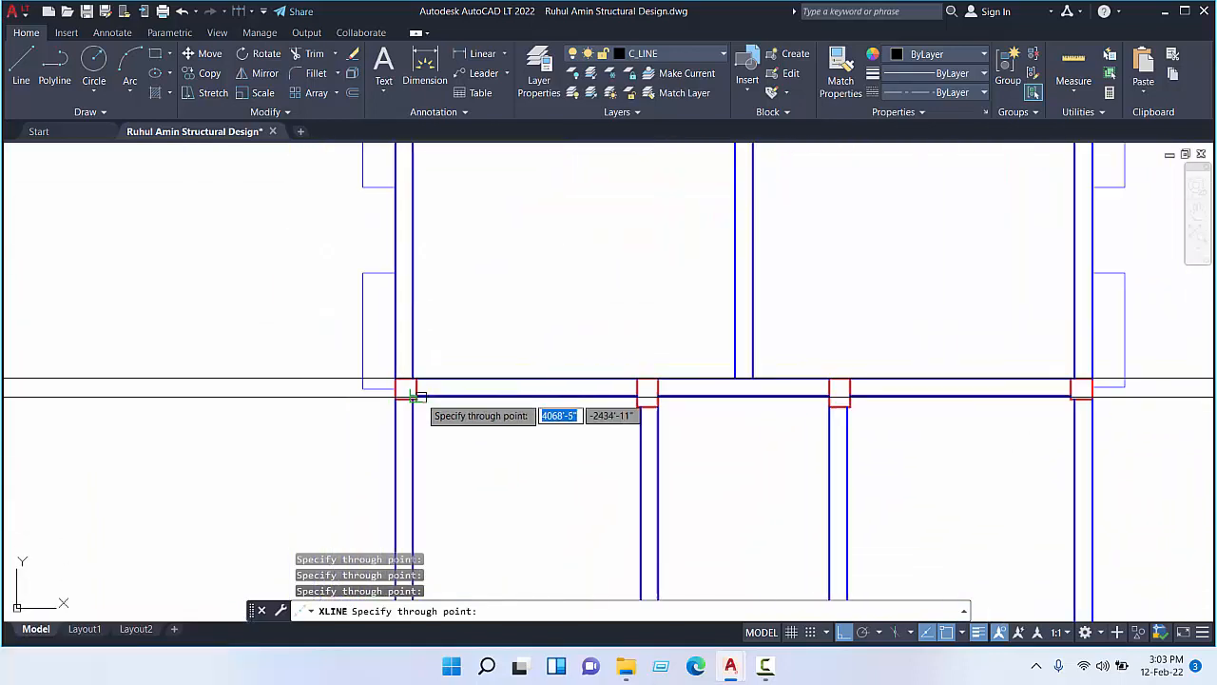
pyautogui.moveTo(416, 398); pyautogui.dragTo(355, 233, button='middle')
pyautogui.scroll(6, 362, 407)
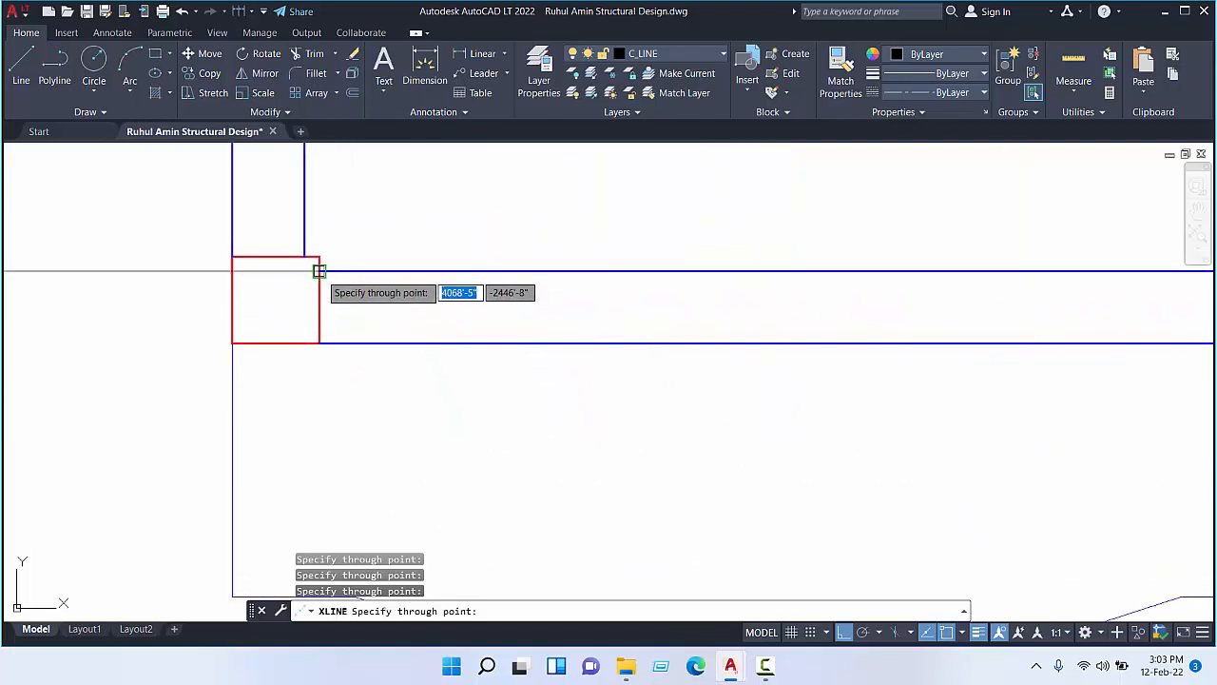
pyautogui.click(365, 287)
pyautogui.click(467, 308)
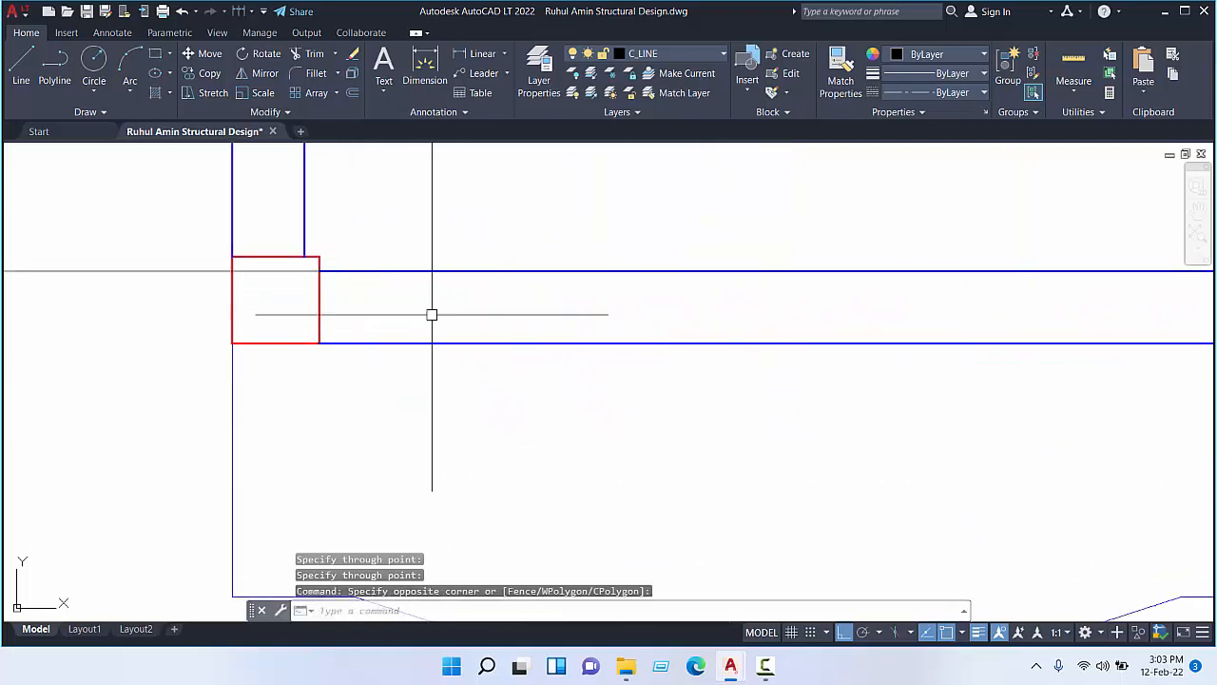
# - Move all five horizontal construction lines straight down by 5 inches onto the beam centres
pyautogui.scroll(-8, 531, 377)
pyautogui.click(531, 378)
pyautogui.click(420, 146)
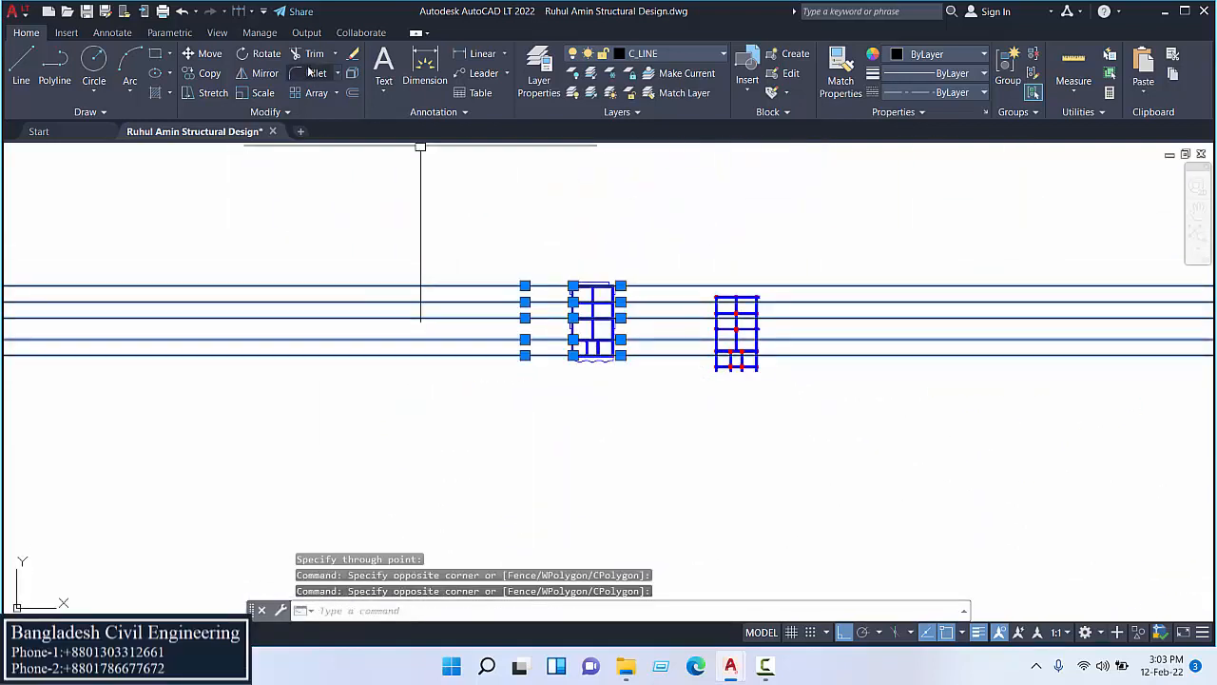
pyautogui.click(204, 54)
pyautogui.click(500, 217)
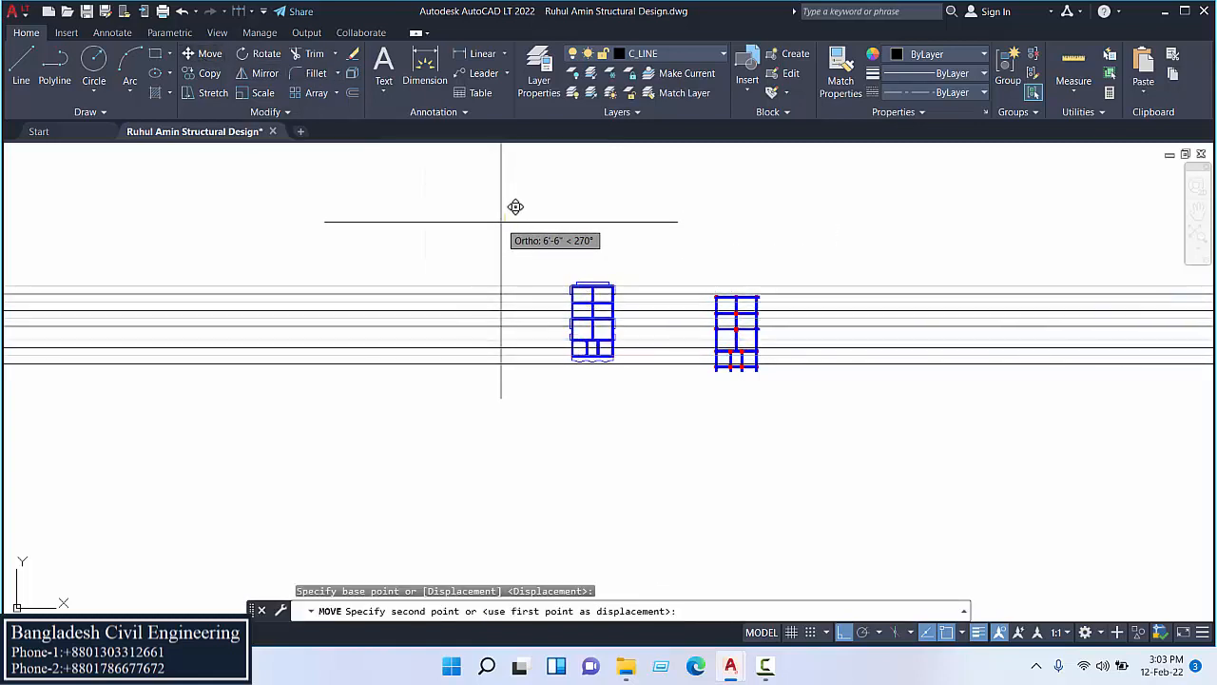
pyautogui.write('5')
pyautogui.press('Return')
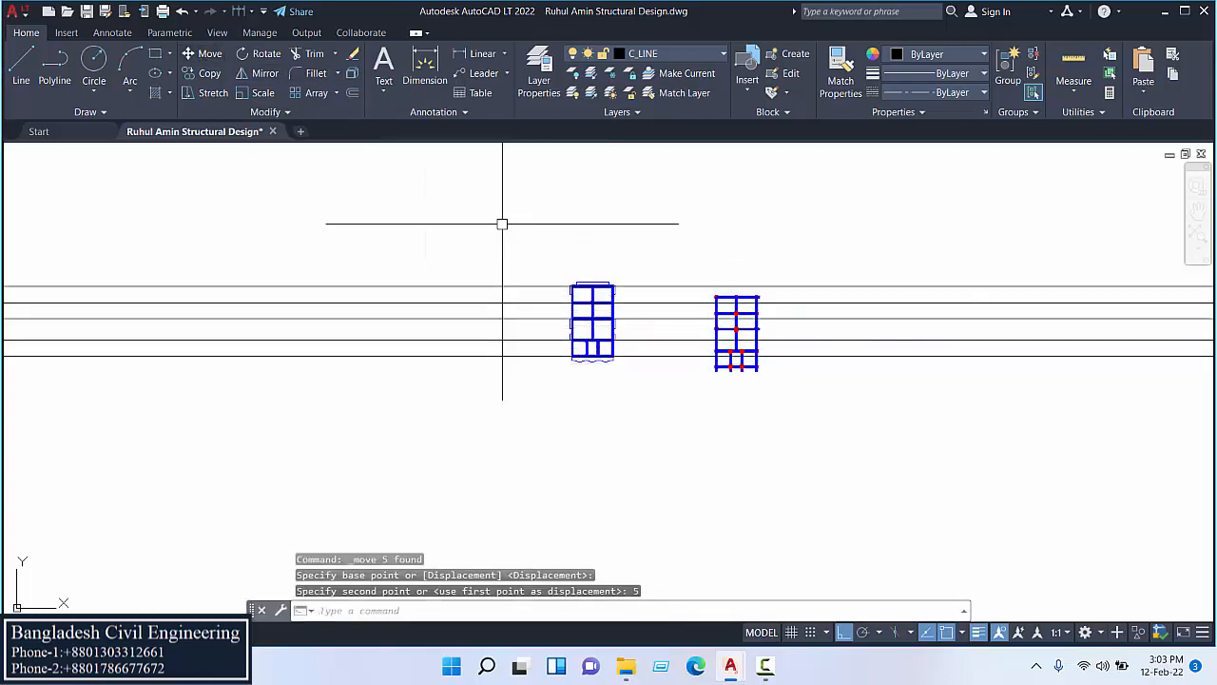
pyautogui.scroll(5, 573, 293)
pyautogui.scroll(-5, 504, 381)
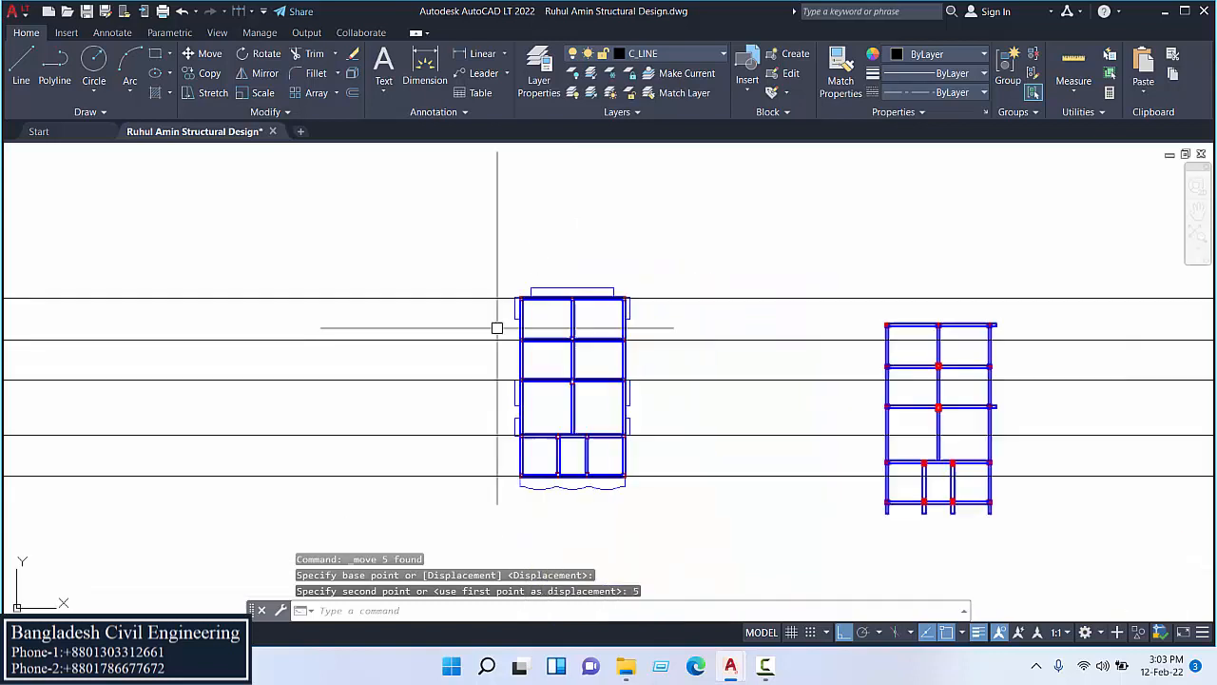
pyautogui.scroll(6, 501, 238)
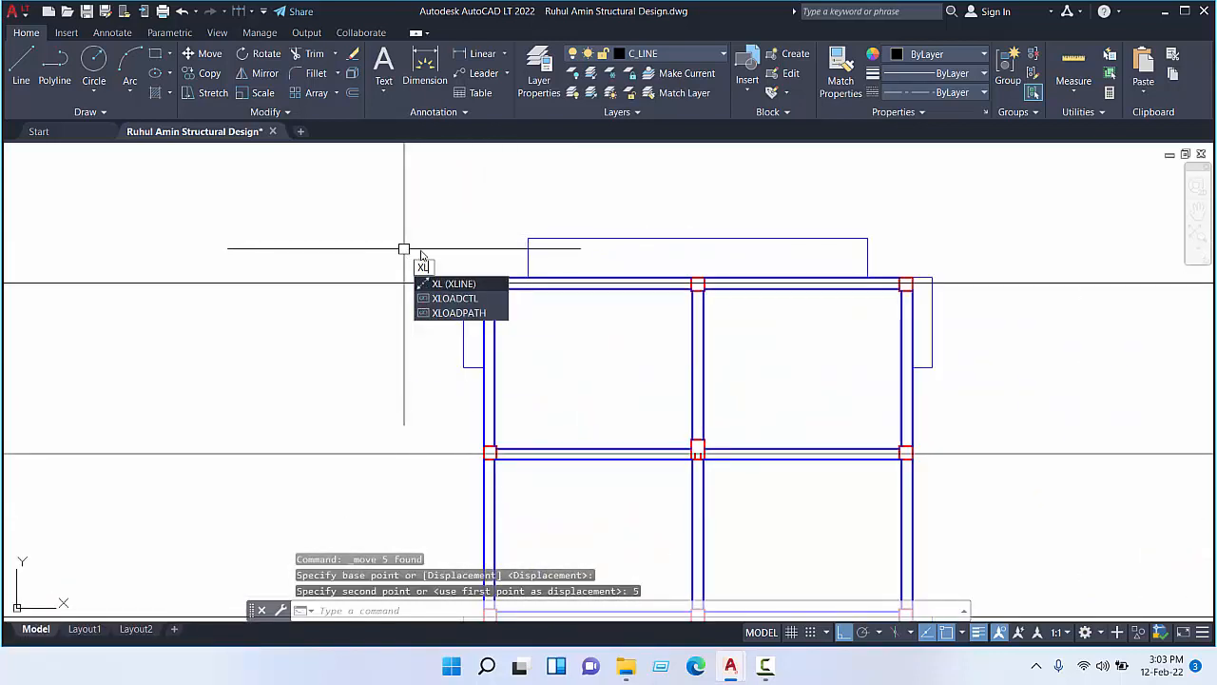
# - Draw a vertical construction line through the outer left edge of the leftmost vertical beam
pyautogui.press('Return')
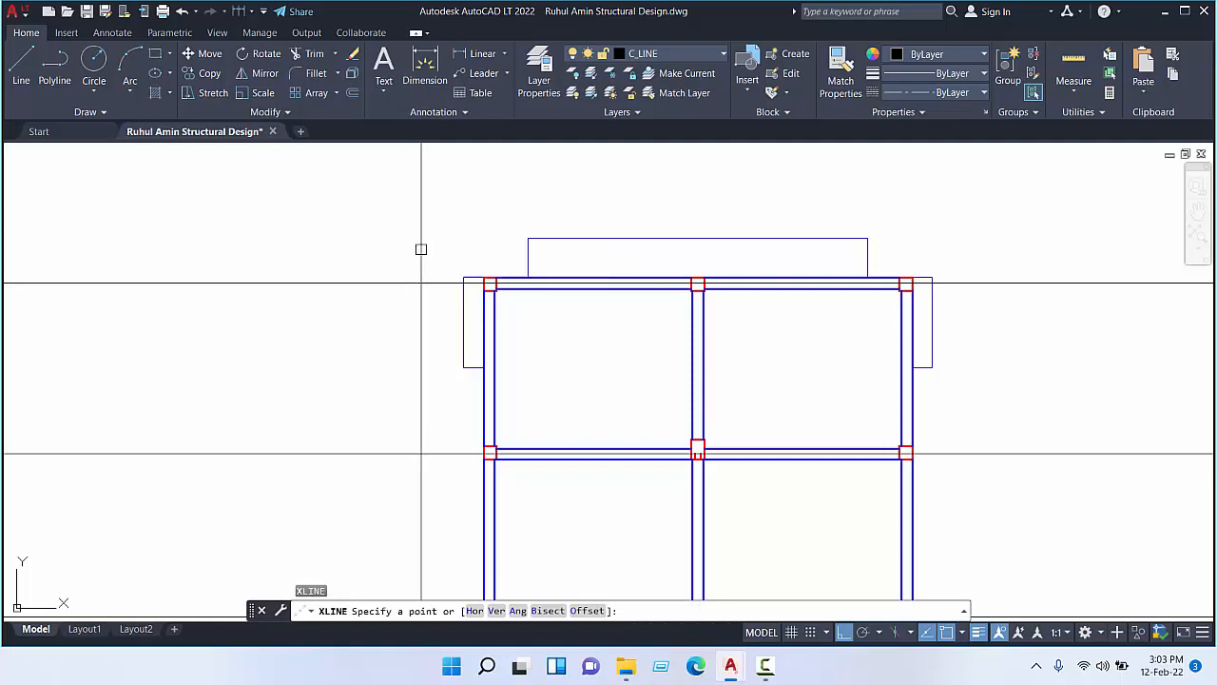
pyautogui.write('v')
pyautogui.press('Return')
pyautogui.scroll(6, 489, 285)
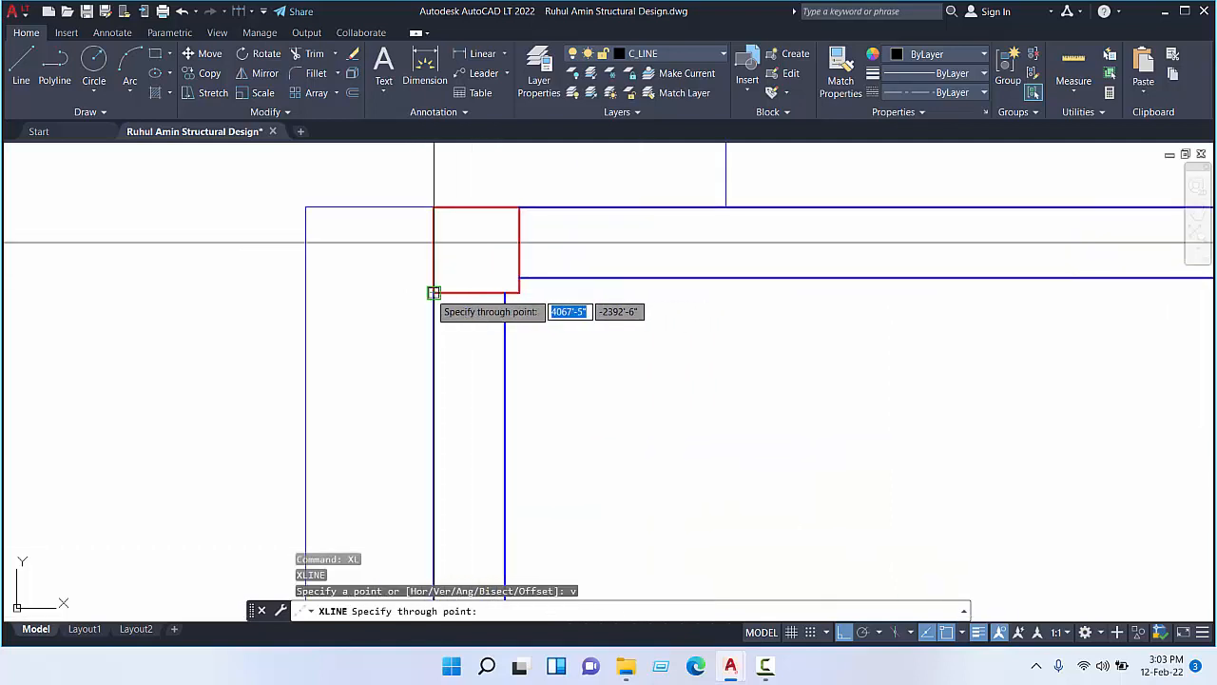
pyautogui.scroll(-8, 552, 284)
# - Place vertical construction lines through the left edges of the central and rightmost long vertical beams
pyautogui.scroll(10, 451, 260)
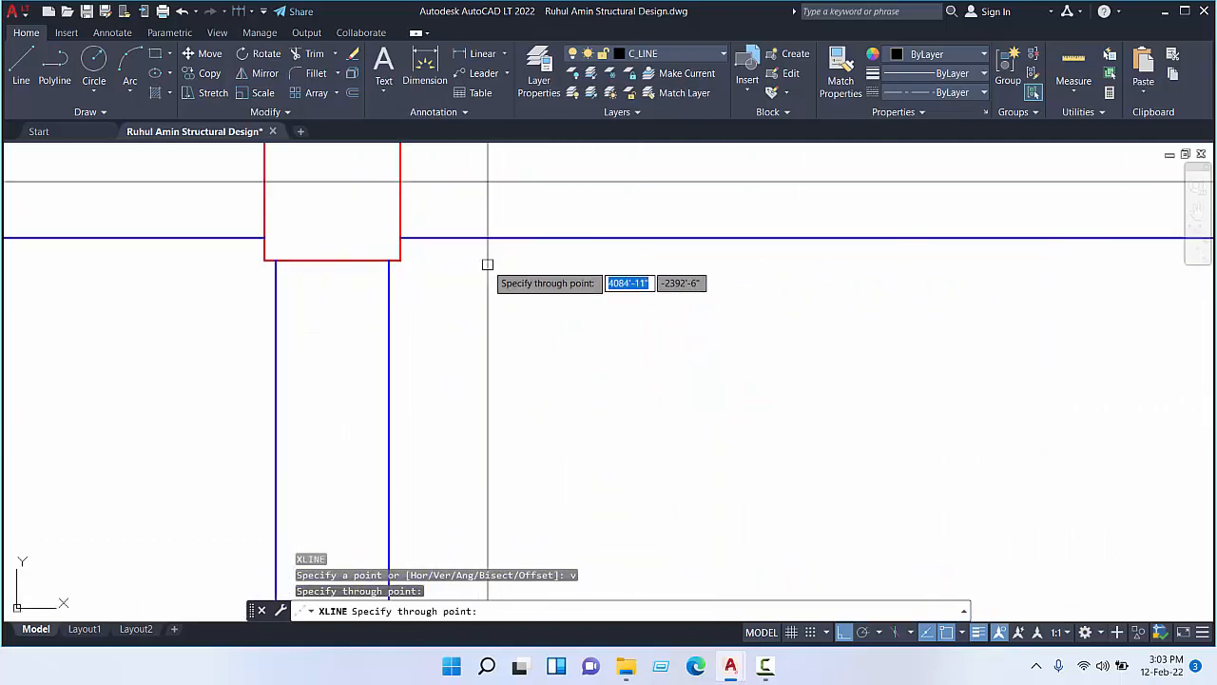
pyautogui.click(275, 260)
pyautogui.scroll(-5, 327, 274)
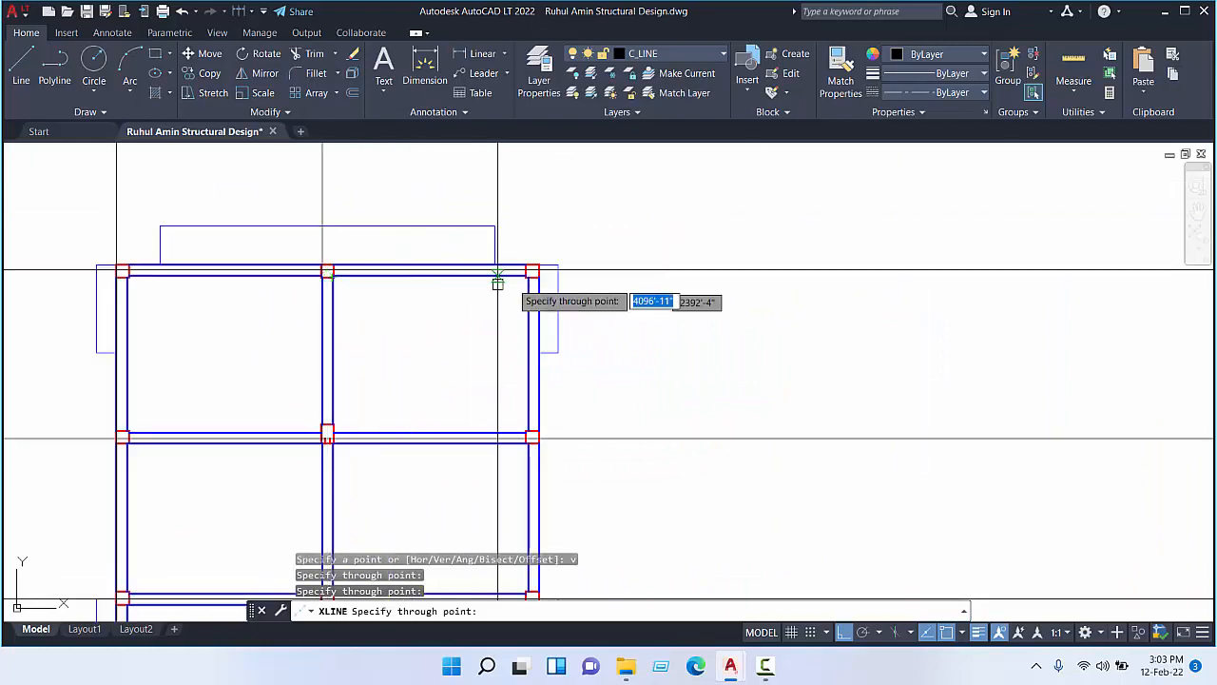
pyautogui.scroll(5, 497, 283)
pyautogui.click(435, 235)
pyautogui.scroll(-8, 505, 257)
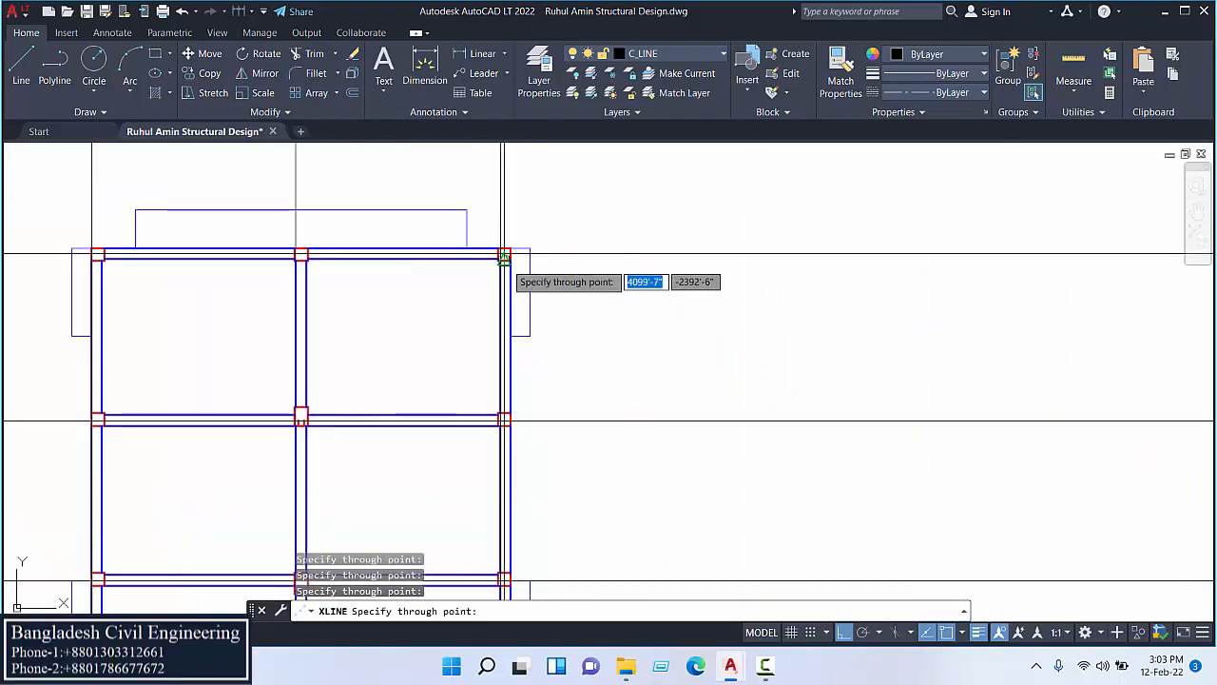
# - Place vertical construction lines through the left edges of the two short vertical beams in the lowest bay and end the command
pyautogui.scroll(-2, 438, 293)
pyautogui.moveTo(438, 301); pyautogui.dragTo(490, 145, button='middle')
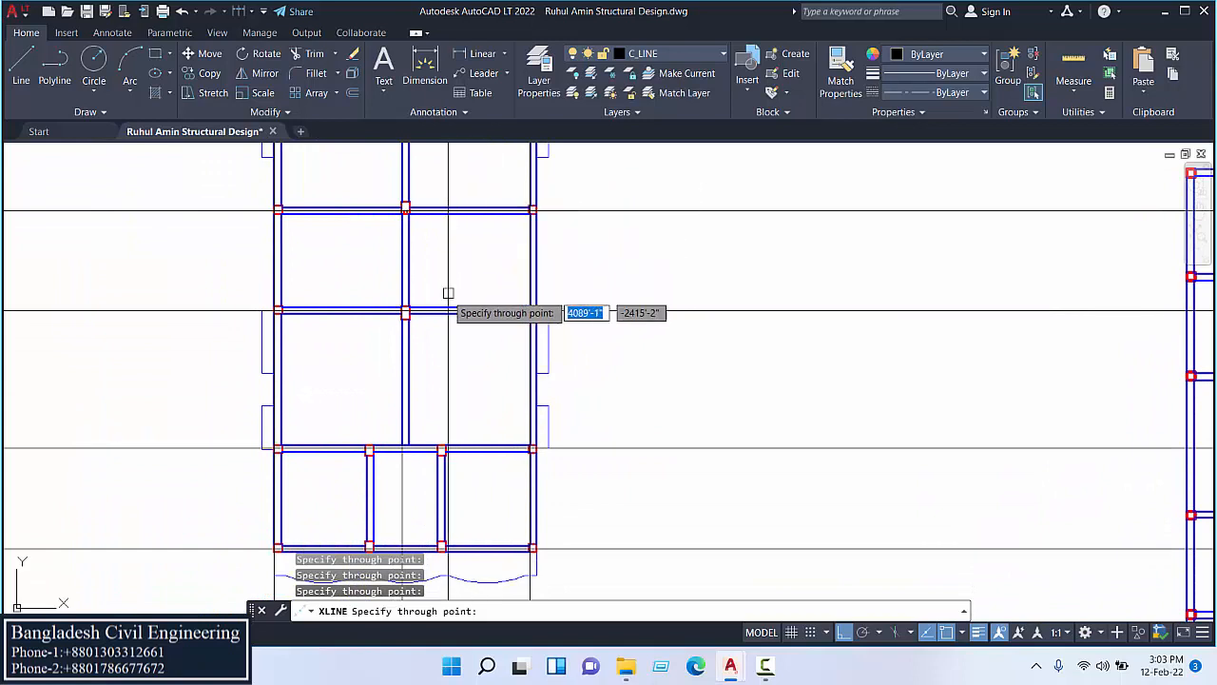
pyautogui.scroll(5, 406, 446)
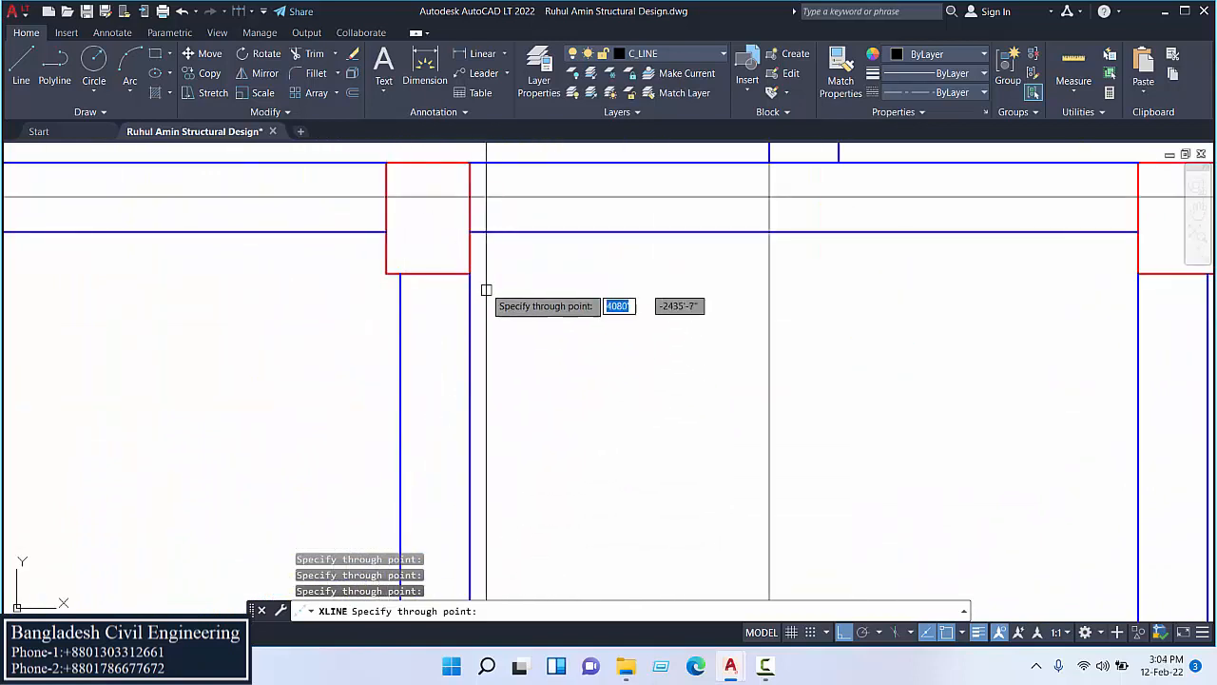
pyautogui.click(400, 284)
pyautogui.scroll(-8, 409, 298)
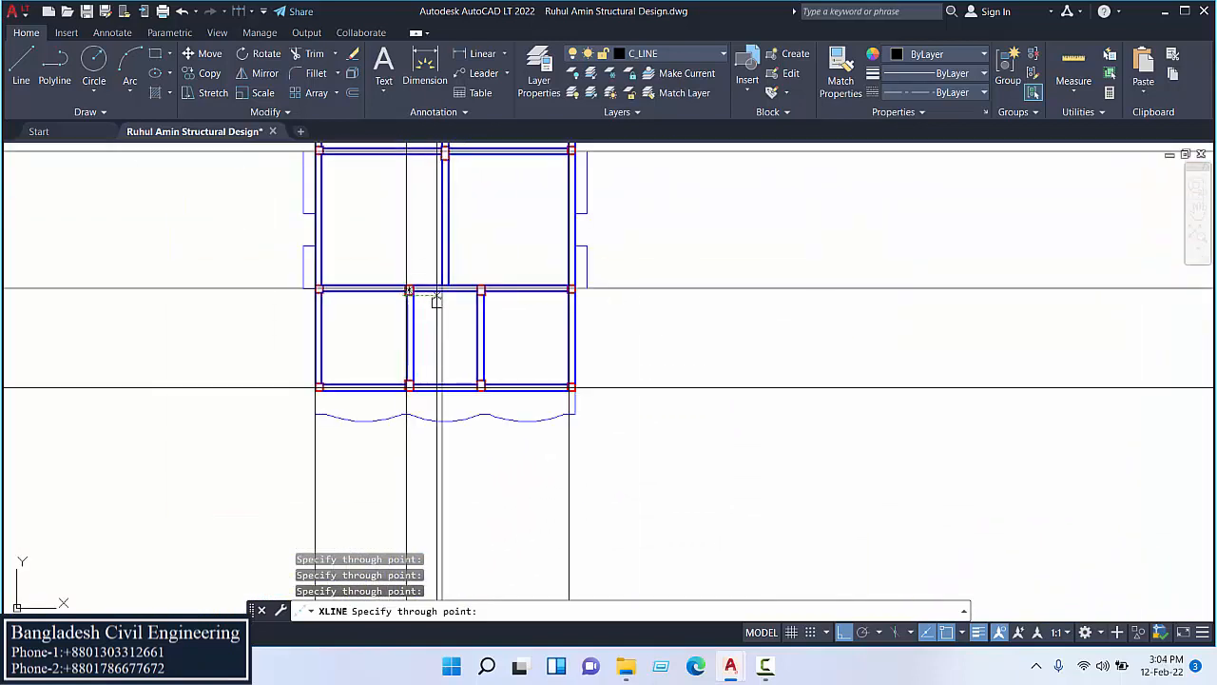
pyautogui.scroll(8, 471, 305)
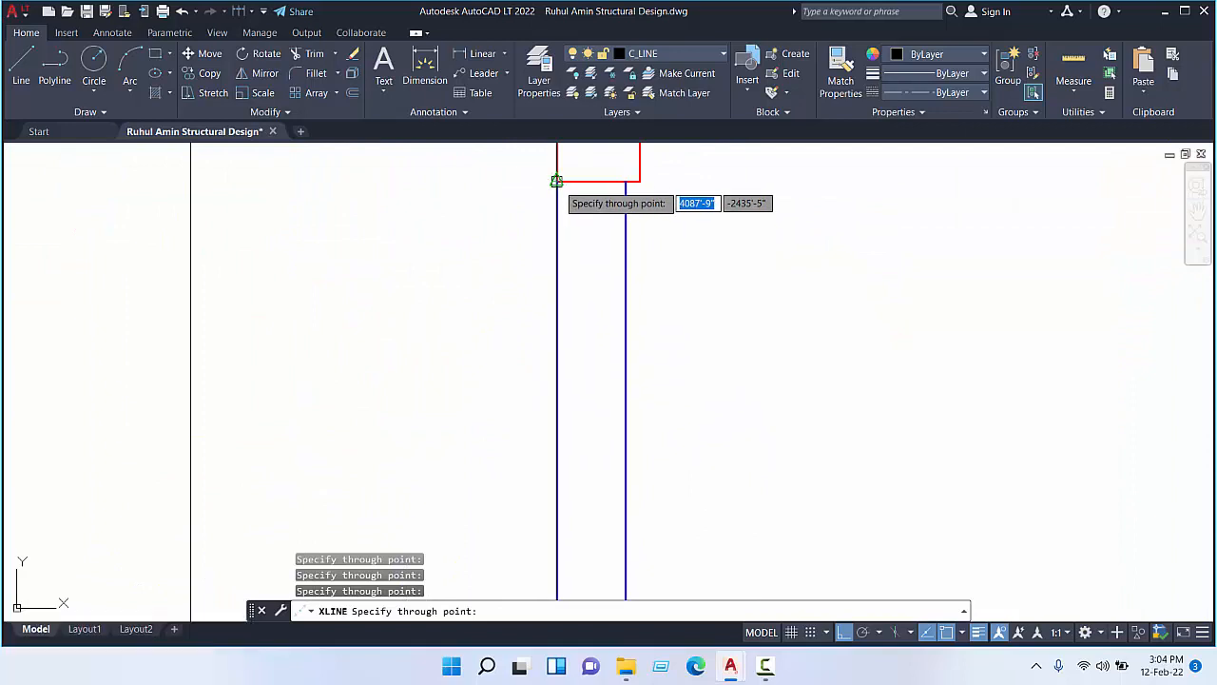
pyautogui.press('Return')
# - Move all five vertical construction lines straight right by 5 inches onto the beam centres
pyautogui.scroll(-12, 529, 363)
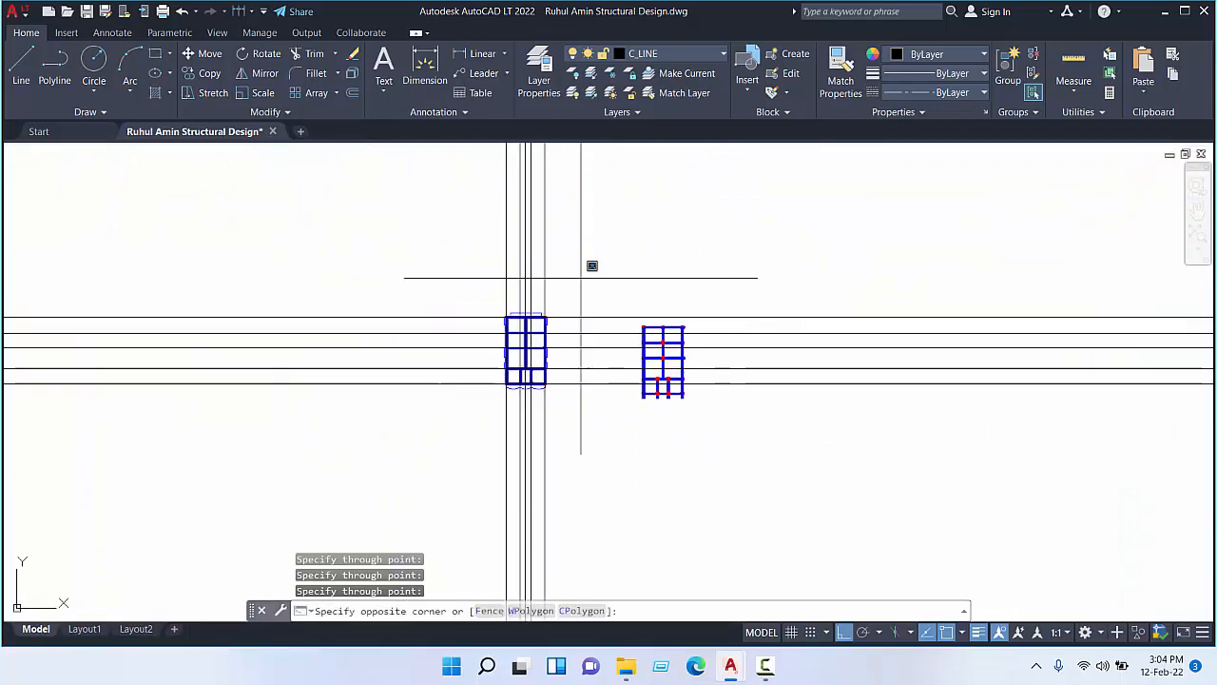
pyautogui.click(422, 225)
pyautogui.click(196, 53)
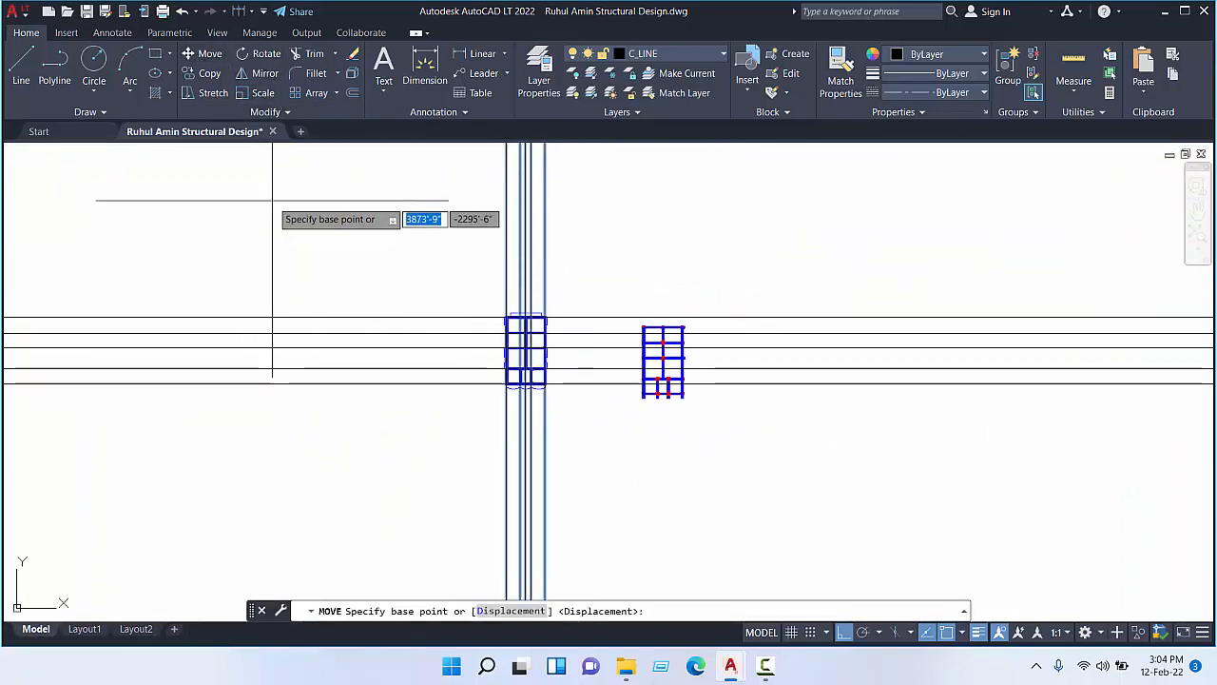
pyautogui.click(285, 190)
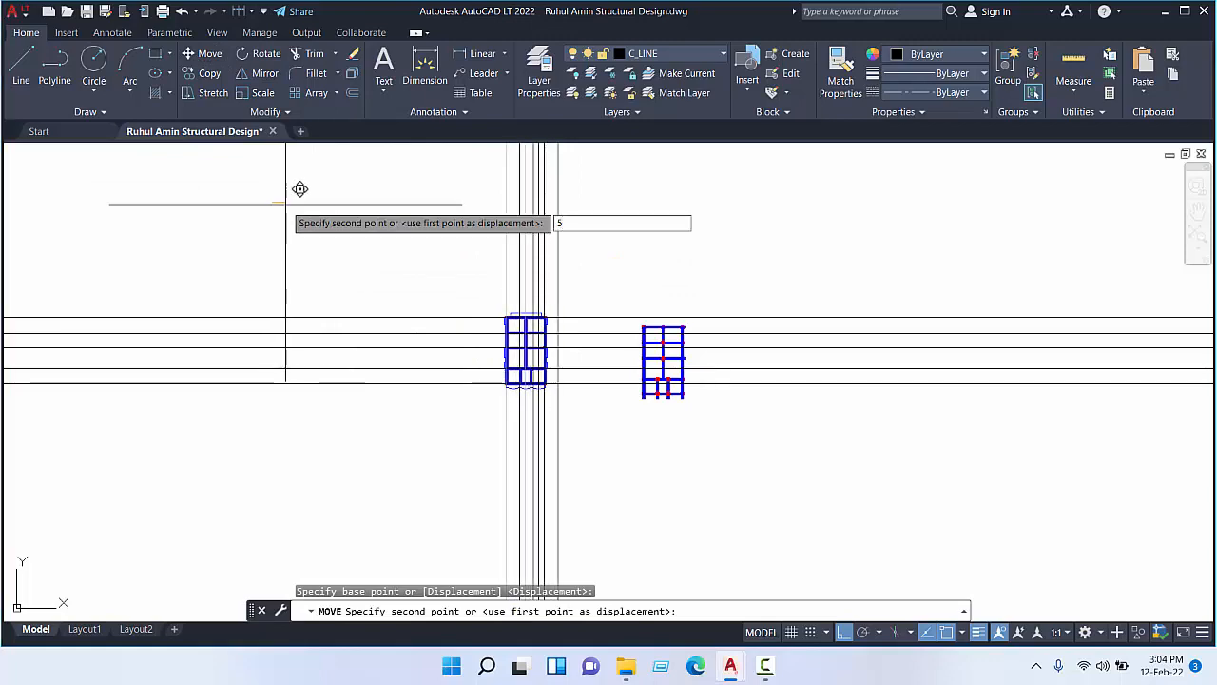
pyautogui.press('Return')
# - Using the plan's outer projection outlines as trim boundaries, trim the construction lines extending above and to the left of the building
pyautogui.scroll(5, 550, 340)
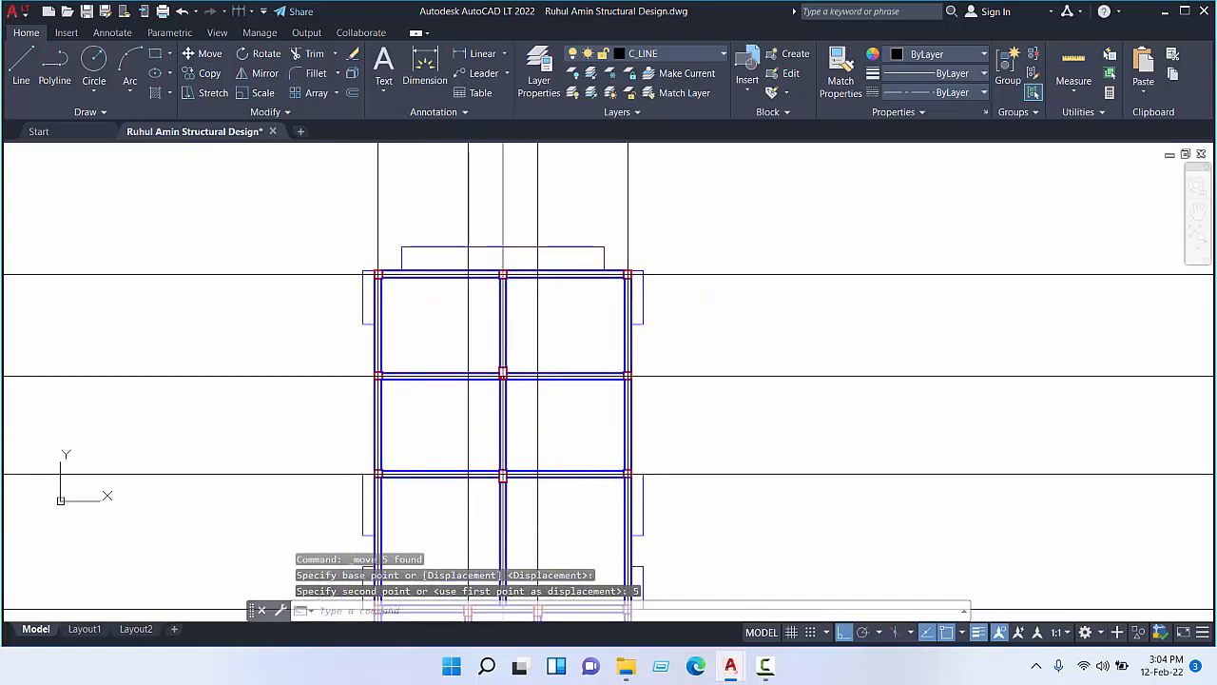
pyautogui.click(556, 245)
pyautogui.scroll(-4, 557, 247)
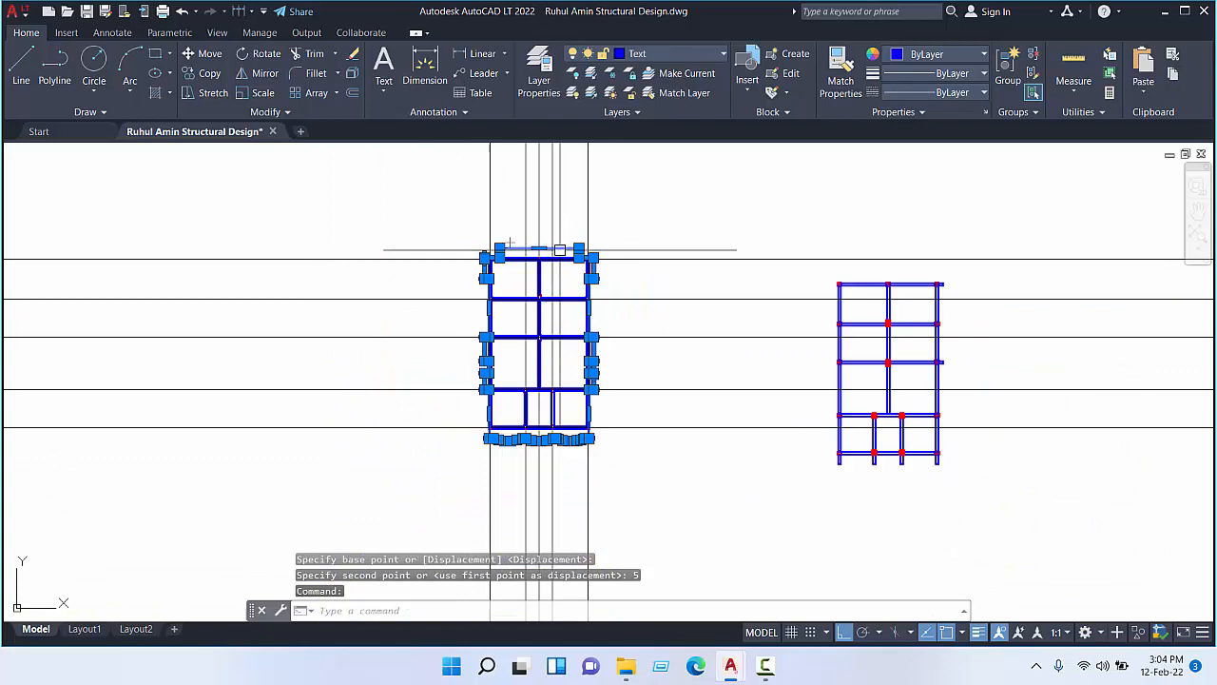
pyautogui.click(308, 53)
pyautogui.click(420, 187)
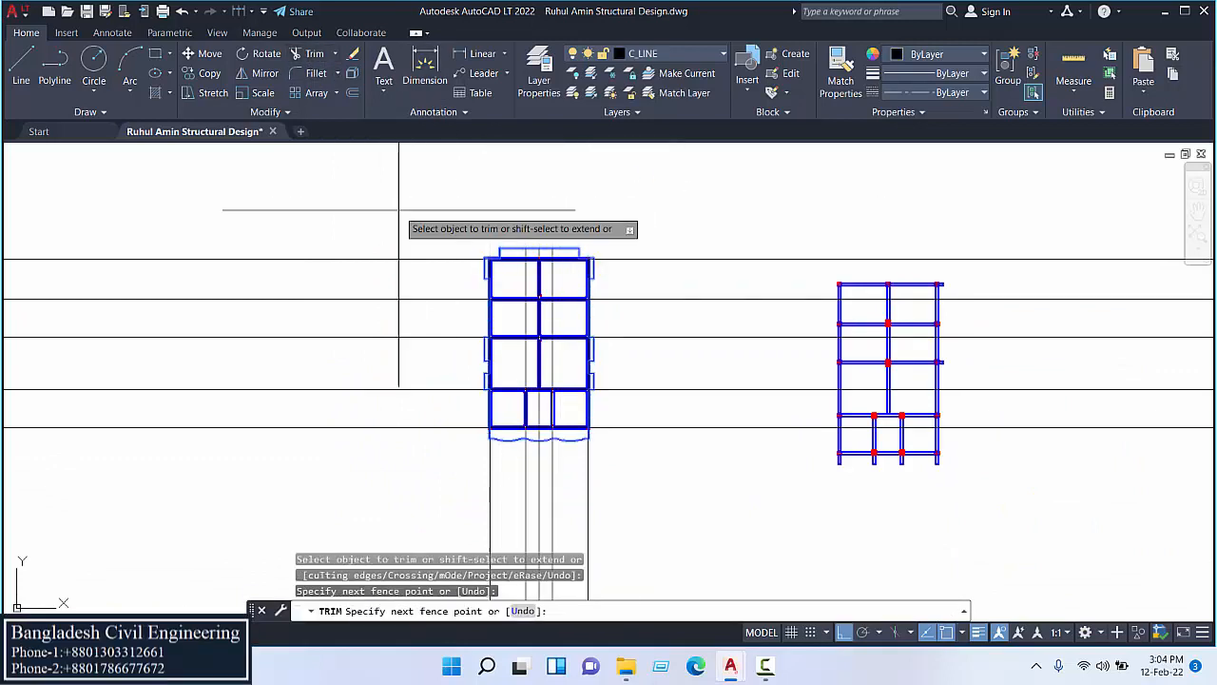
pyautogui.click(362, 485)
pyautogui.click(315, 186)
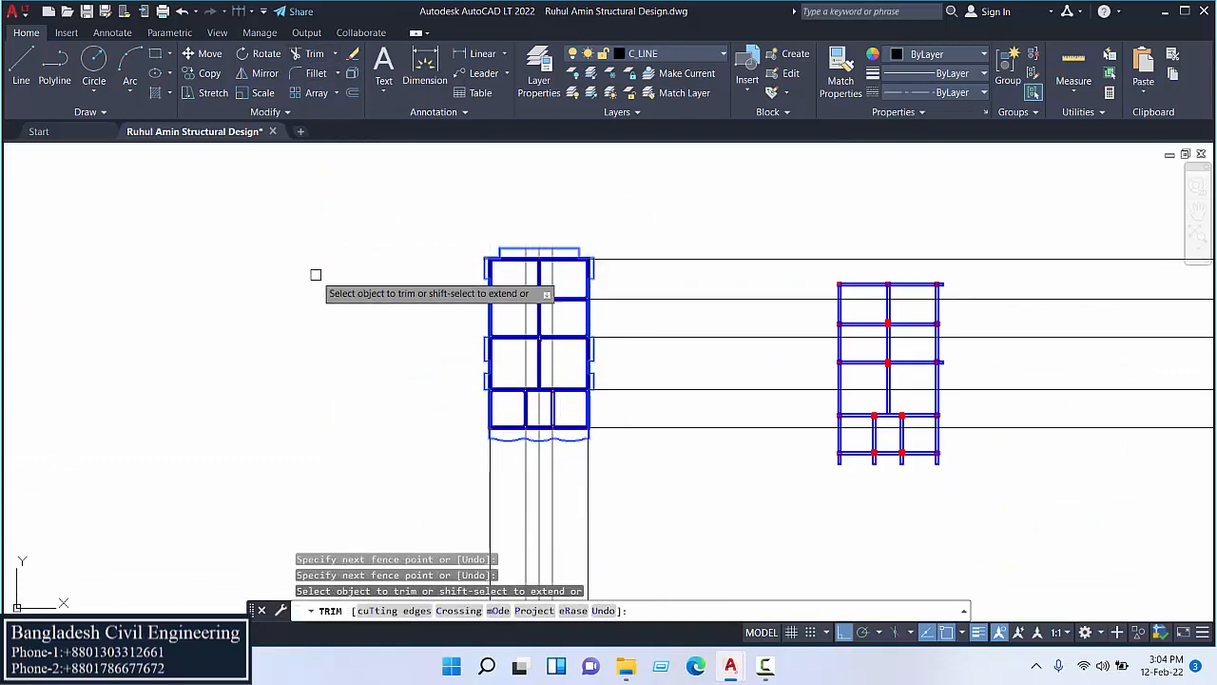
# - Trim the construction lines extending below and to the right of the building outline, and end the trim
pyautogui.click(432, 505)
pyautogui.click(701, 423)
pyautogui.click(653, 207)
pyautogui.click(741, 461)
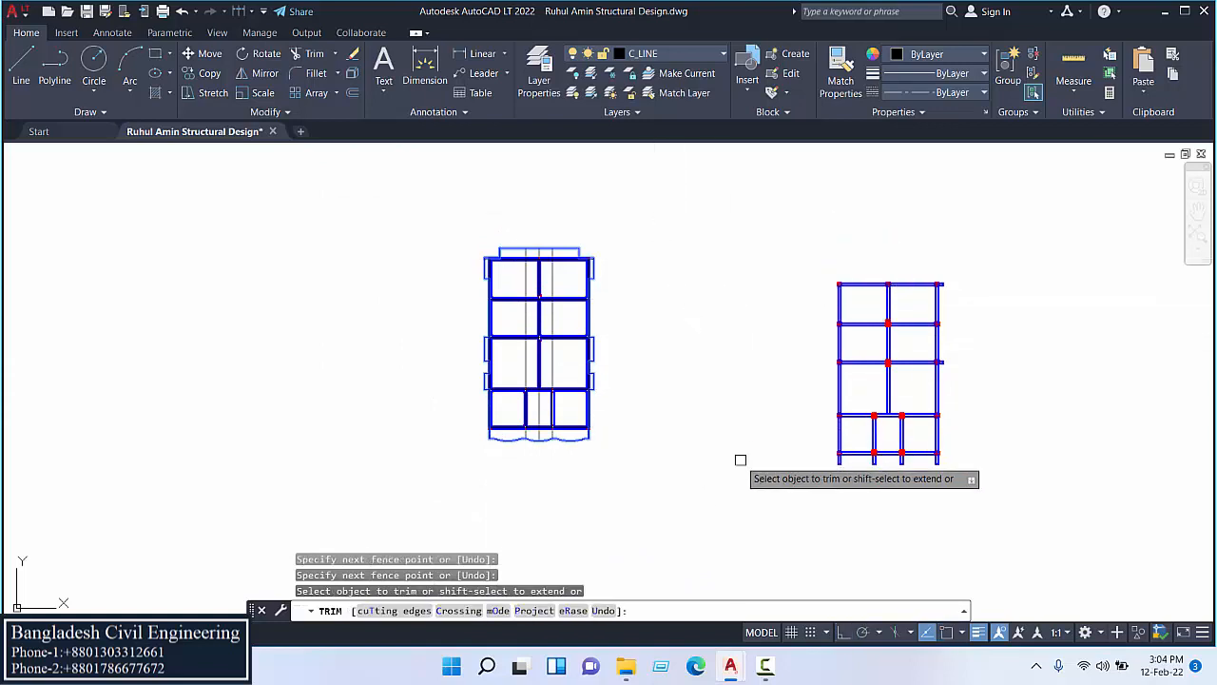
pyautogui.rightClick(669, 271)
pyautogui.click(692, 281)
# - Trim the centre lines of the two short vertical beams above the fourth horizontal centre line
pyautogui.scroll(4, 521, 256)
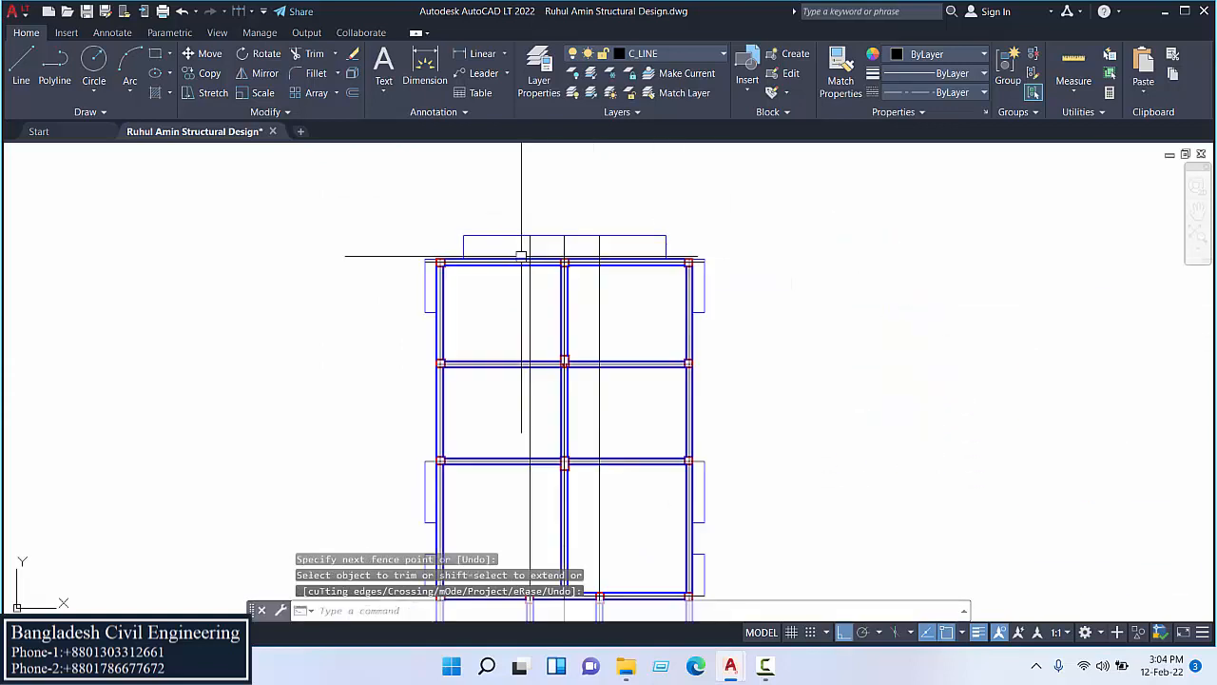
pyautogui.scroll(1, 521, 256)
pyautogui.scroll(-1, 530, 301)
pyautogui.moveTo(540, 381); pyautogui.dragTo(542, 288, button='middle')
pyautogui.moveTo(546, 459); pyautogui.dragTo(538, 335, button='middle')
pyautogui.scroll(8, 507, 409)
pyautogui.click(500, 327)
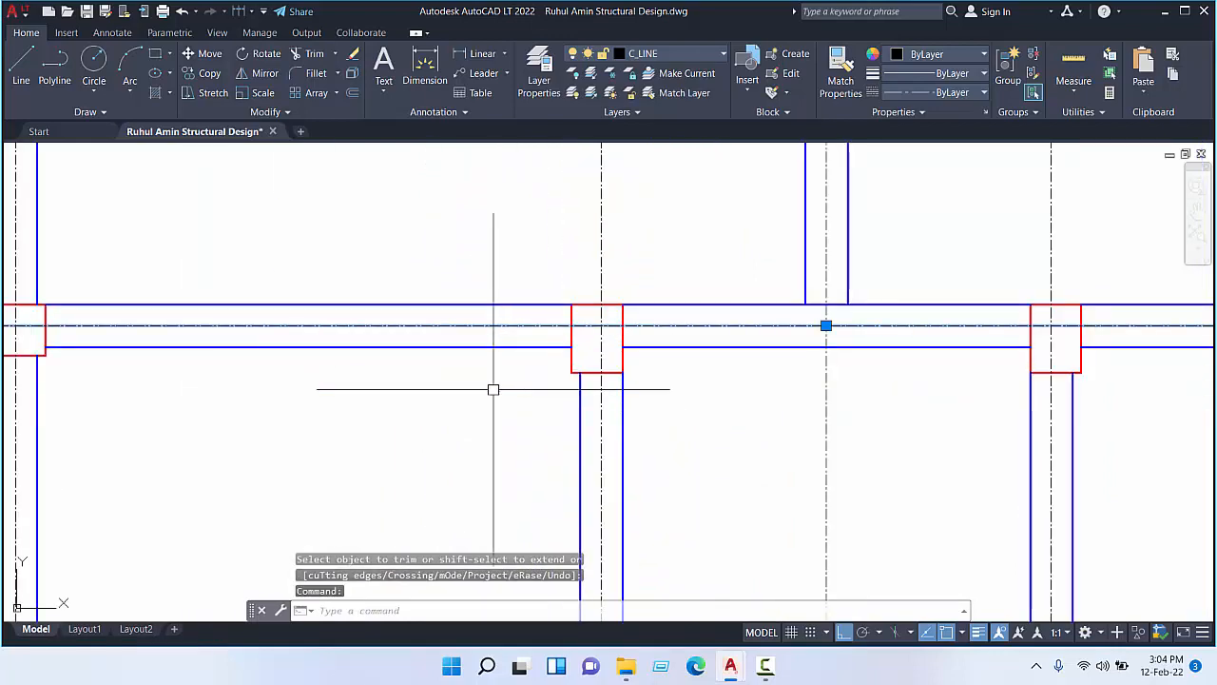
pyautogui.scroll(-6, 493, 389)
pyautogui.scroll(-2, 530, 368)
pyautogui.moveTo(527, 368)
pyautogui.mouseDown(button='middle')
pyautogui.moveTo(517, 448)
pyautogui.moveTo(508, 413)
pyautogui.moveTo(495, 485)
pyautogui.moveTo(501, 416)
pyautogui.mouseUp(button='middle')
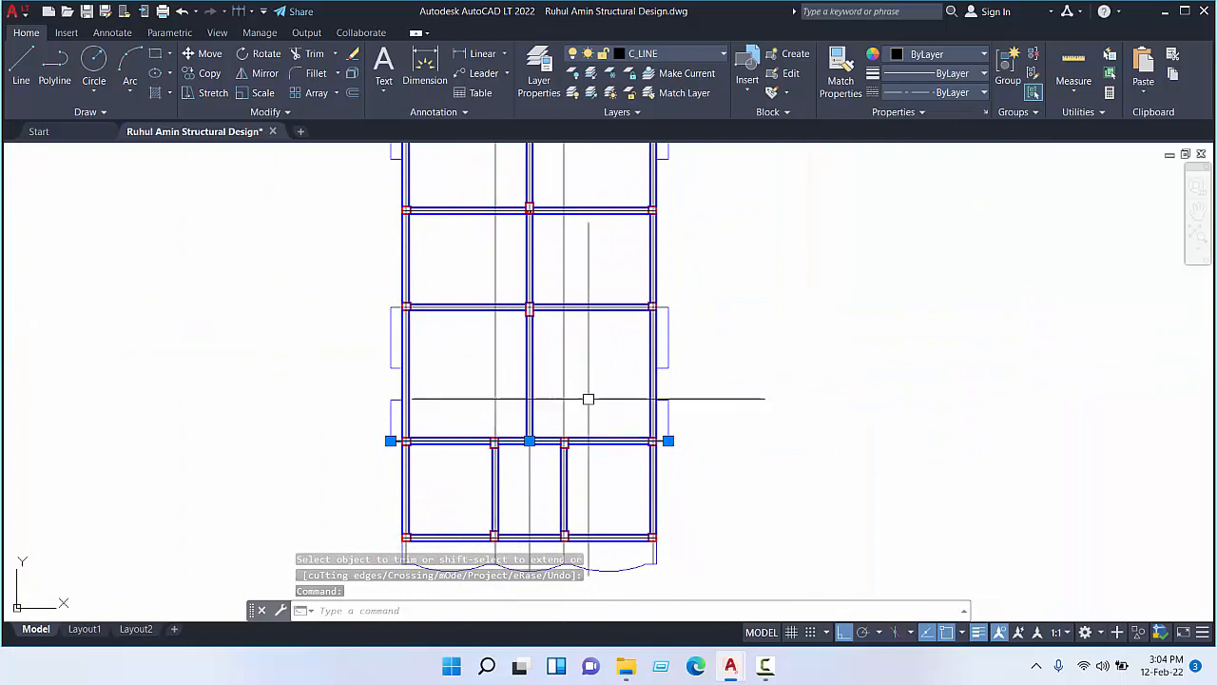
pyautogui.click(565, 386)
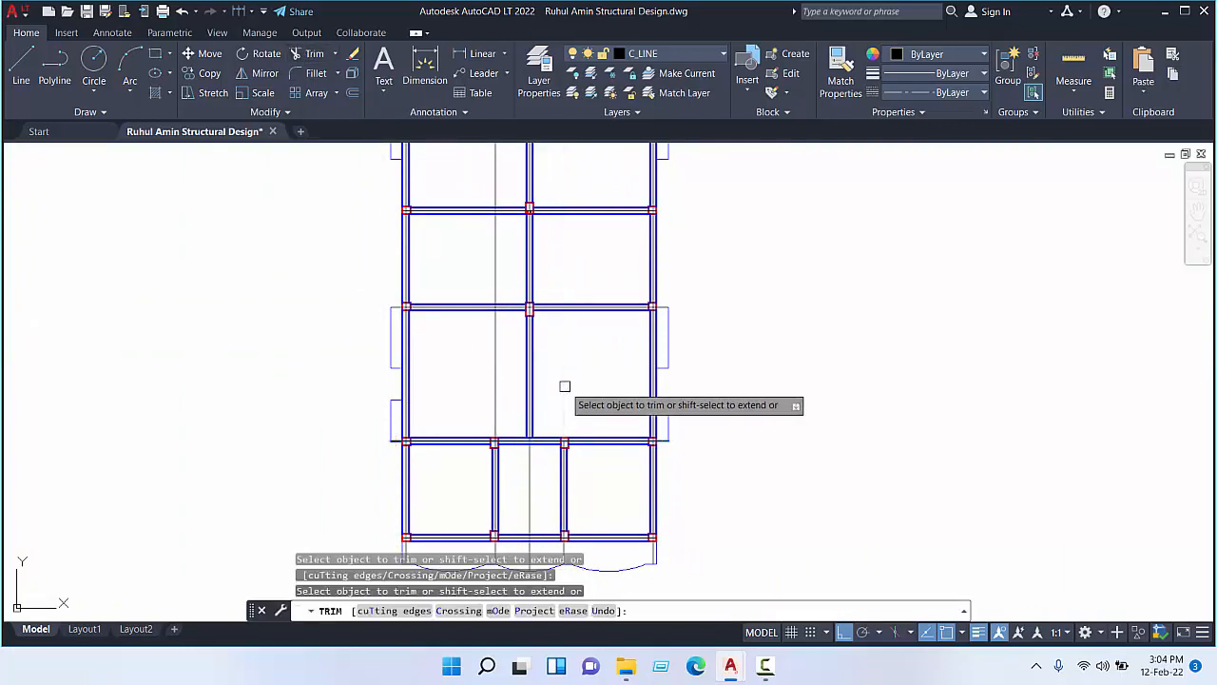
pyautogui.click(498, 386)
pyautogui.click(483, 374)
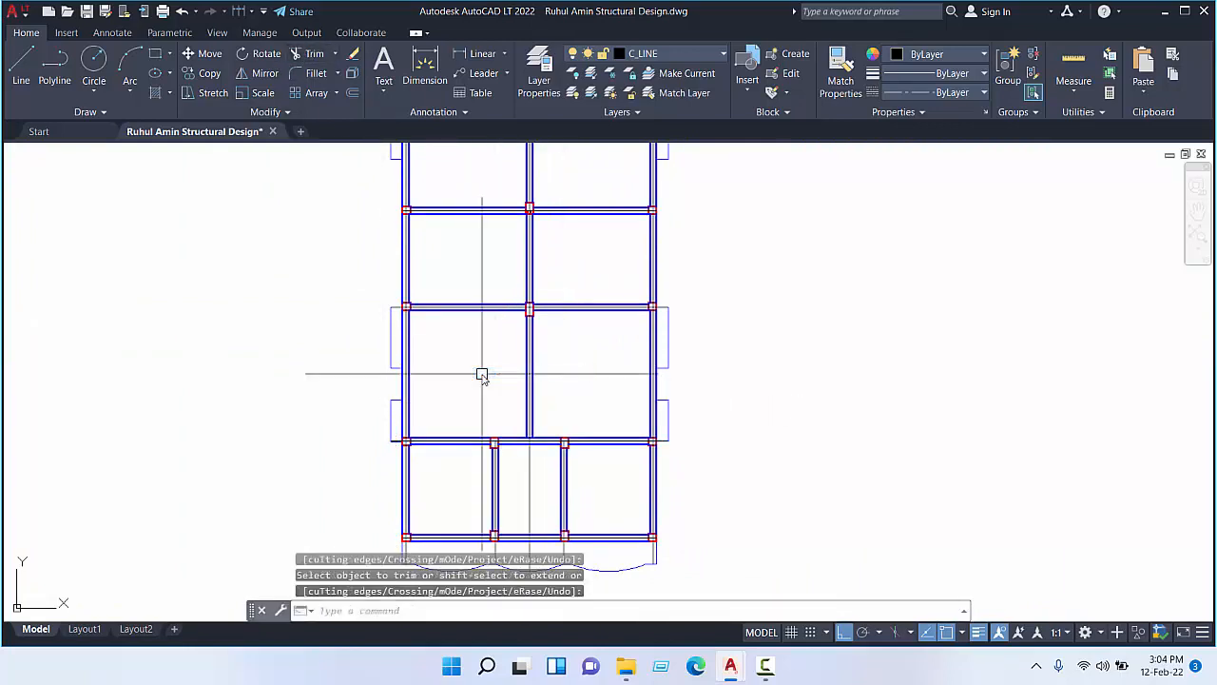
# - Delete the two stray short vertical lines inside the middle column on the second horizontal beam
pyautogui.scroll(6, 409, 314)
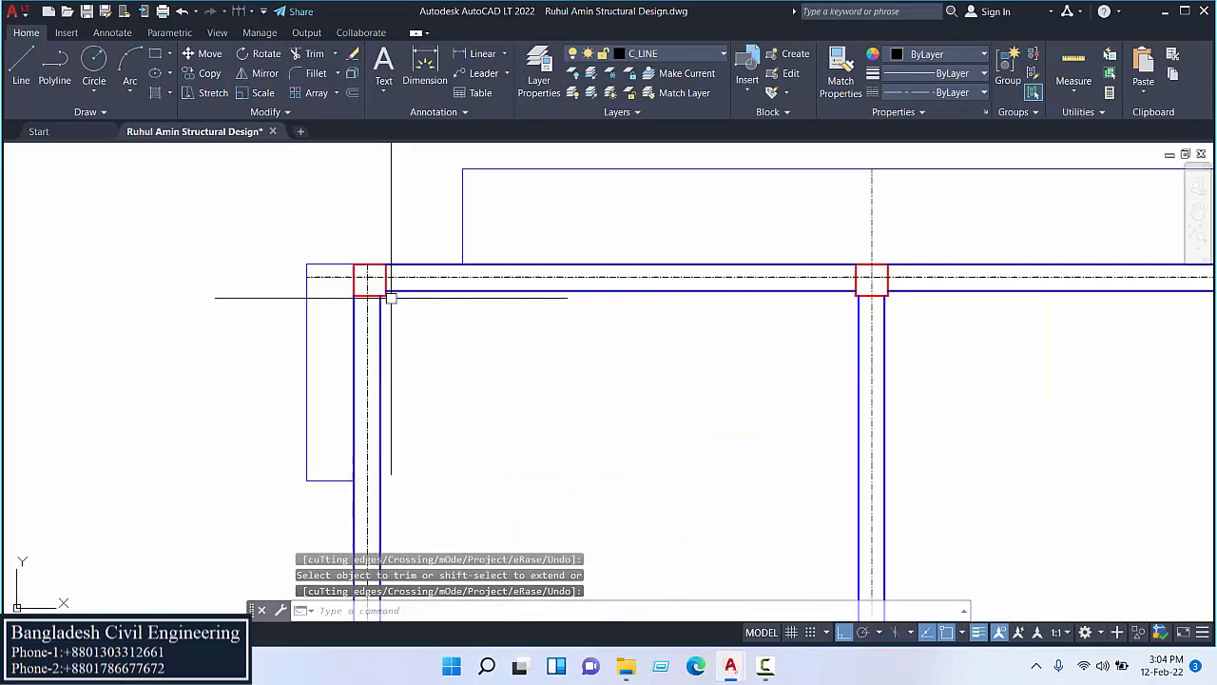
pyautogui.scroll(2, 369, 279)
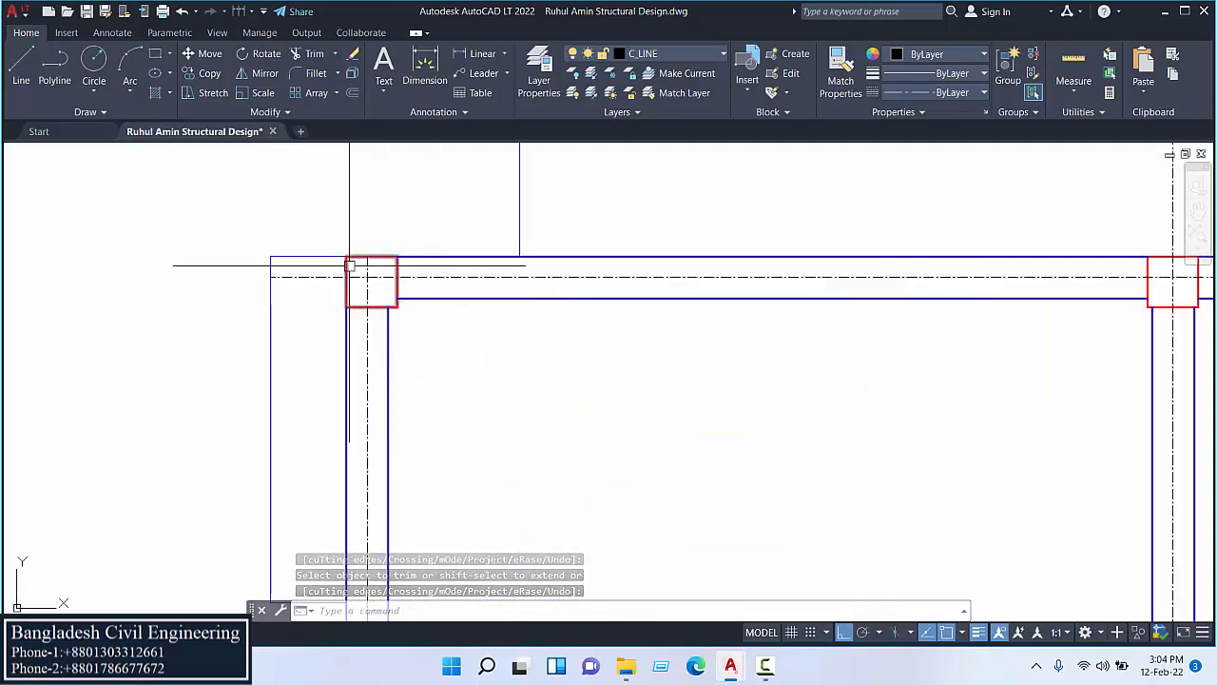
pyautogui.scroll(-2, 627, 355)
pyautogui.moveTo(628, 356); pyautogui.dragTo(293, 355, button='middle')
pyautogui.moveTo(750, 318); pyautogui.dragTo(505, 302, button='middle')
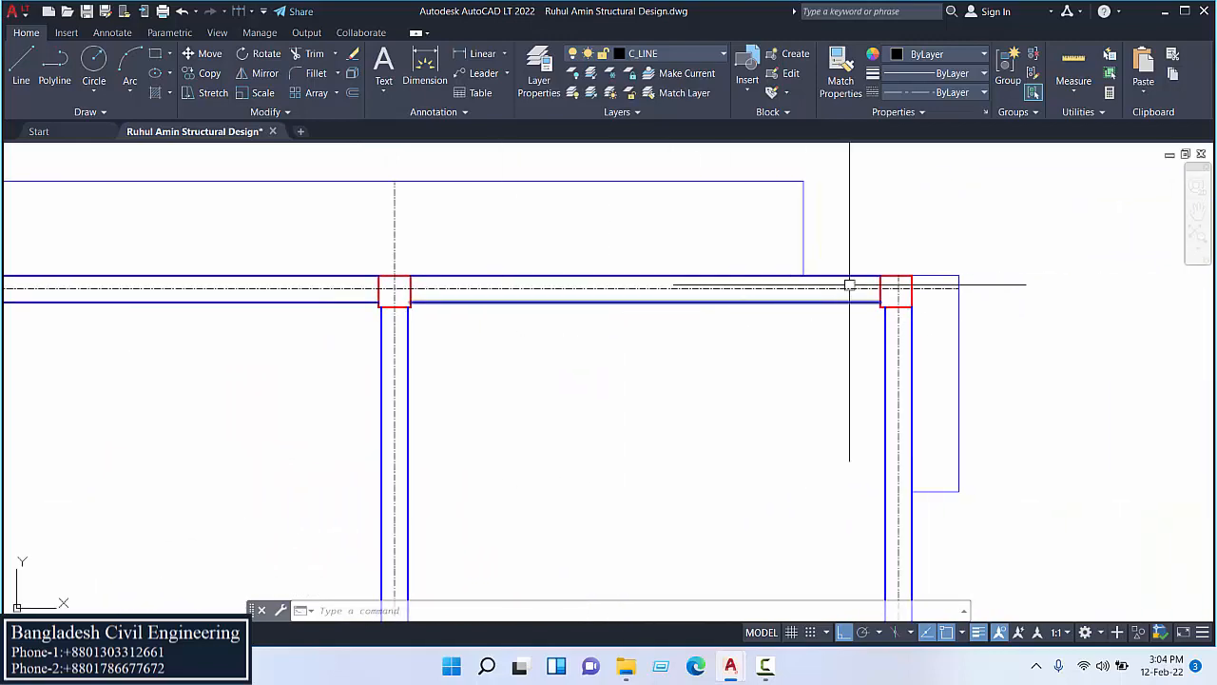
pyautogui.scroll(-2, 813, 362)
pyautogui.scroll(7, 562, 418)
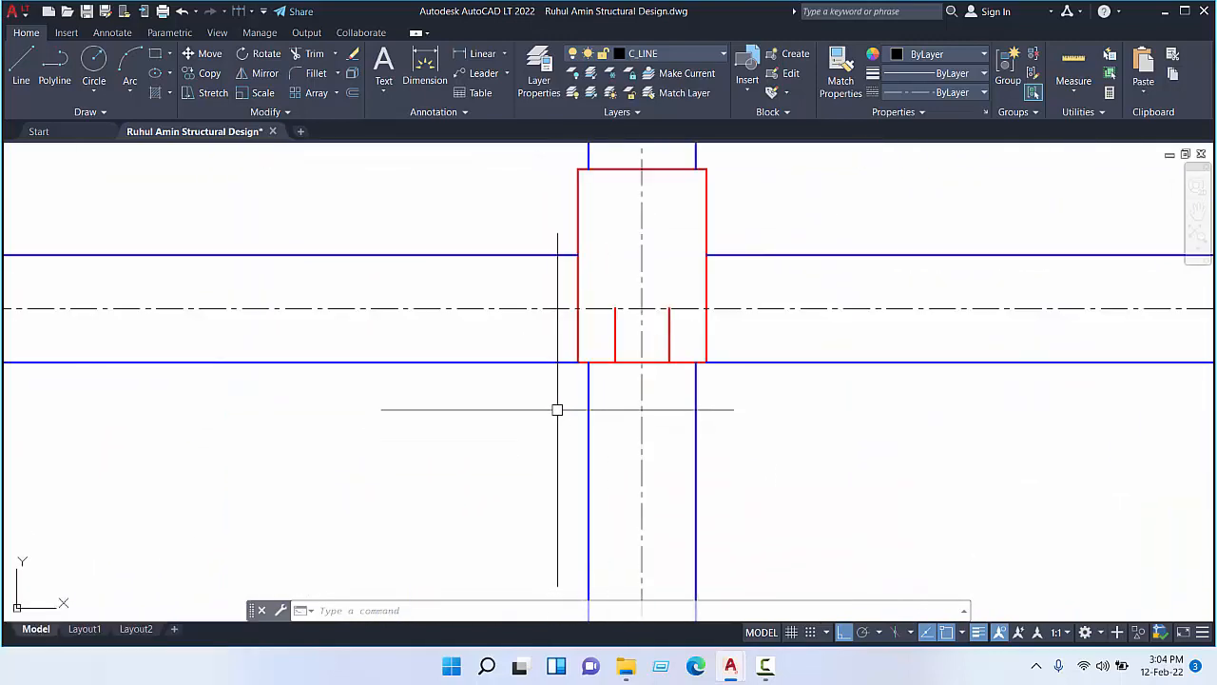
pyautogui.click(600, 288)
pyautogui.click(690, 410)
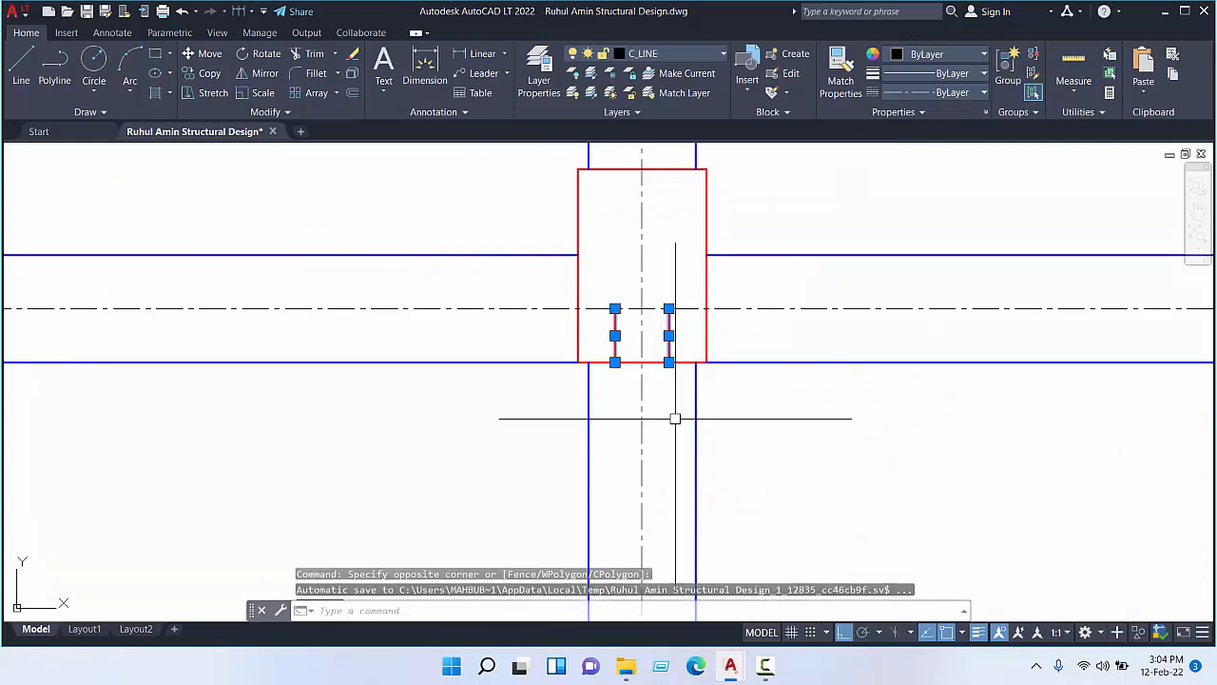
pyautogui.press('Delete')
# - Draw a 5' by 5' square in the empty area left of the plan's upper bay
pyautogui.scroll(-9, 675, 419)
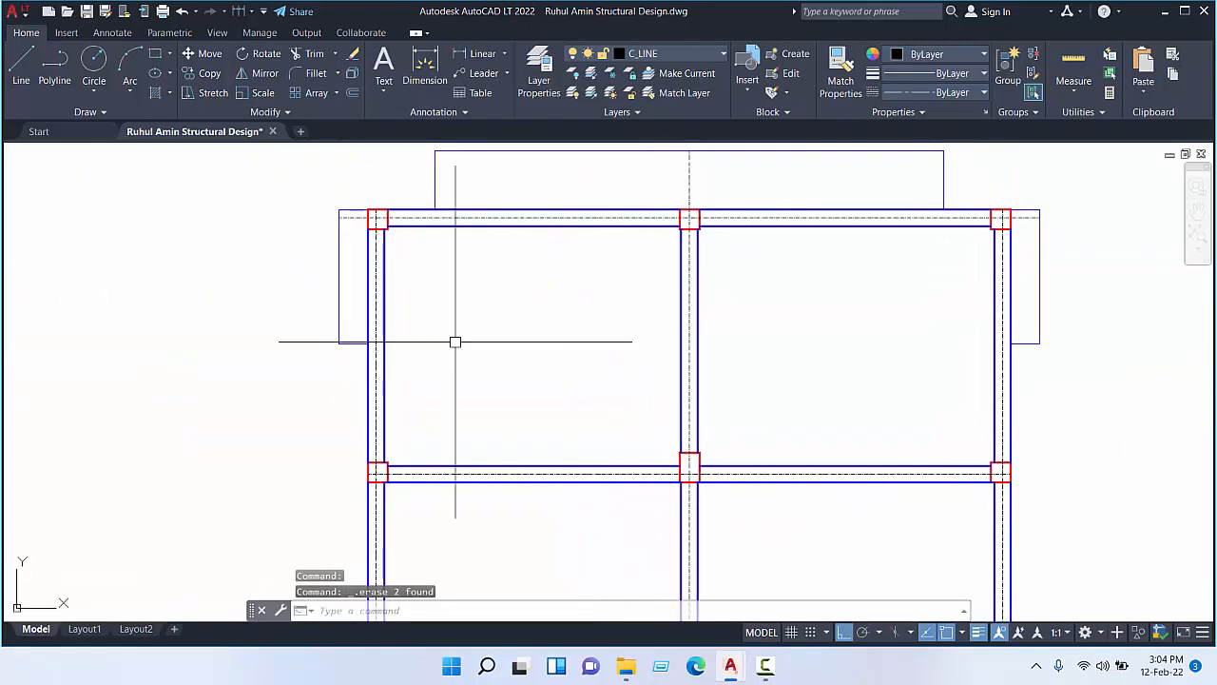
pyautogui.click(155, 54)
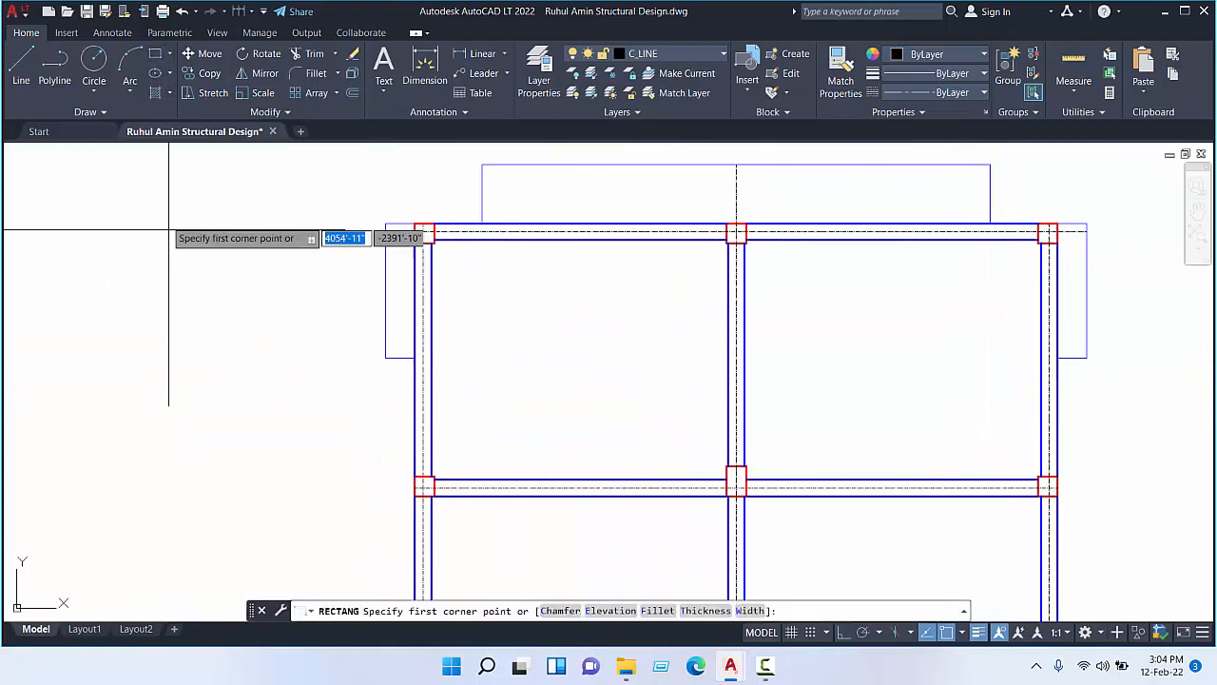
pyautogui.click(163, 211)
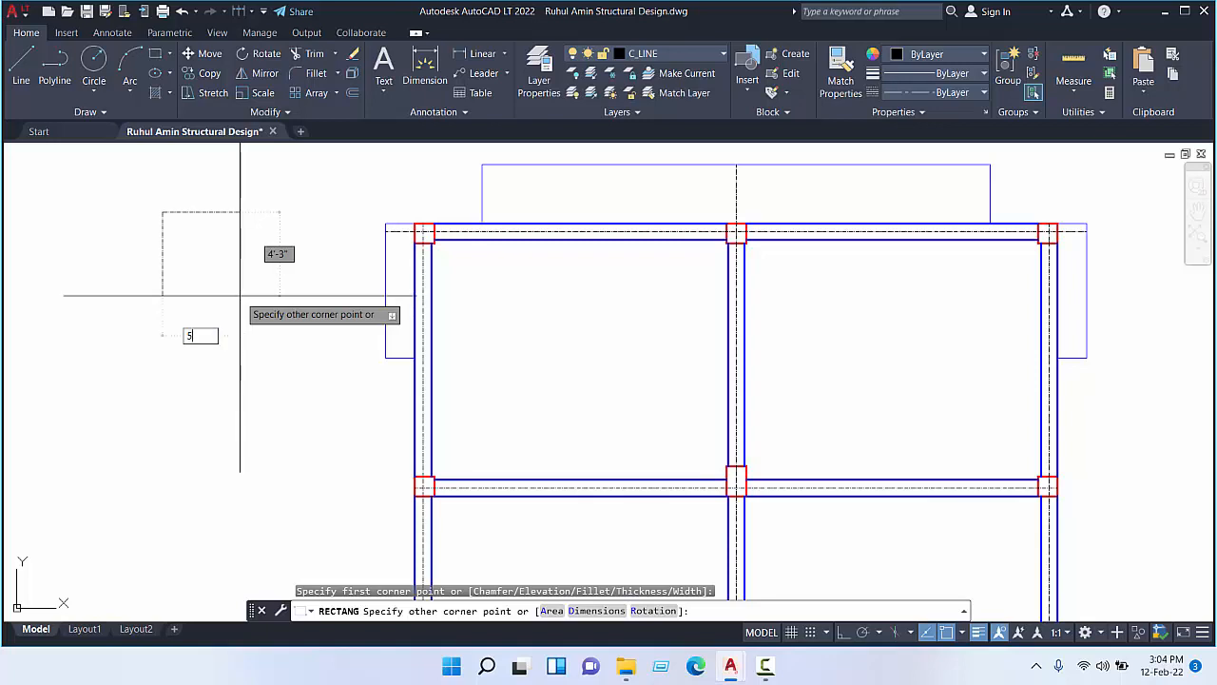
pyautogui.press('Tab')
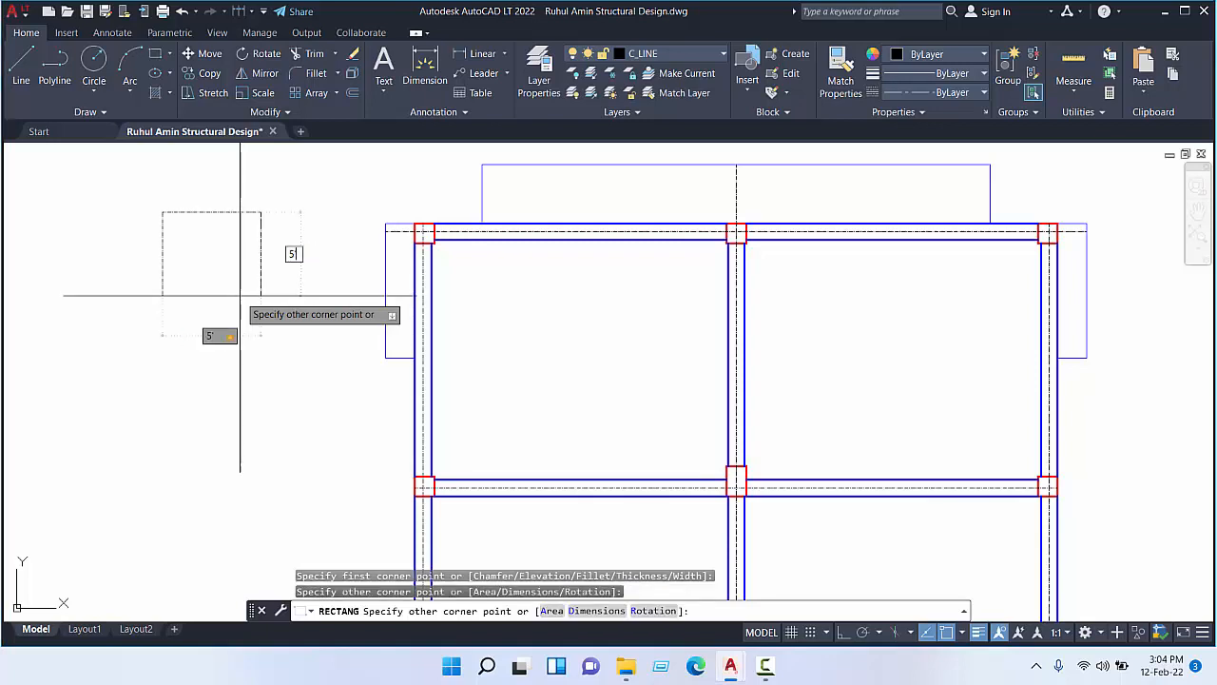
pyautogui.write('5')
pyautogui.press('Return')
# - Draw the two diagonals of the 5' square from corner to corner
pyautogui.click(21, 64)
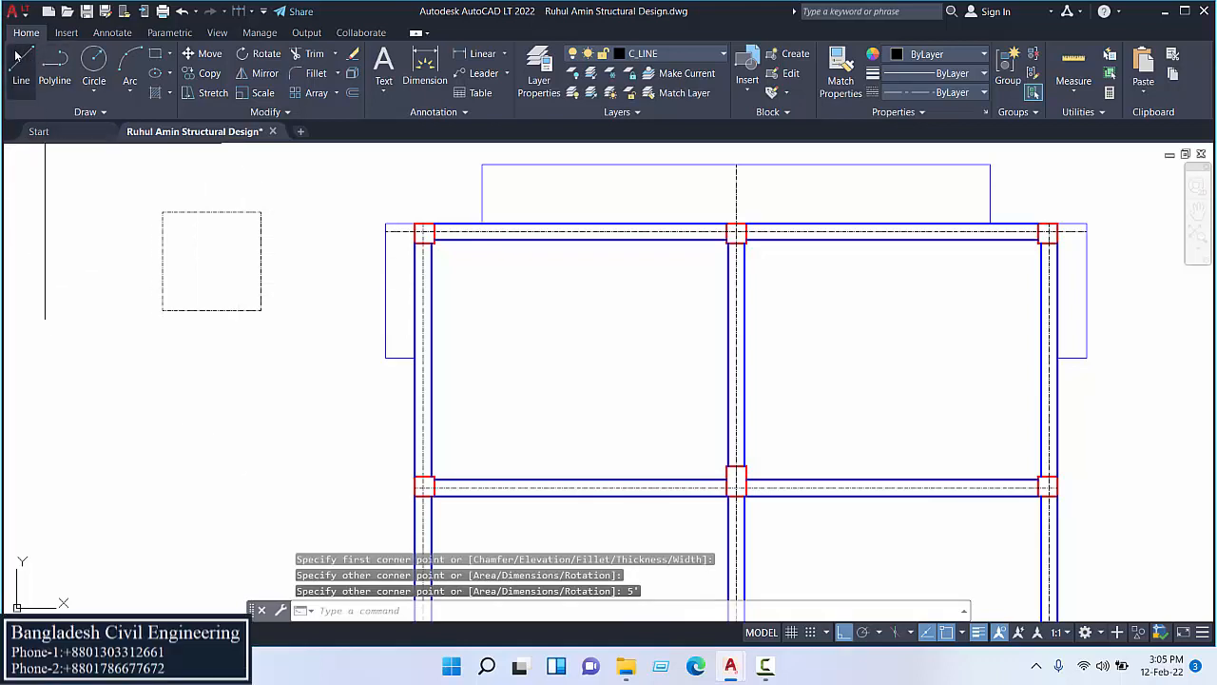
pyautogui.click(163, 212)
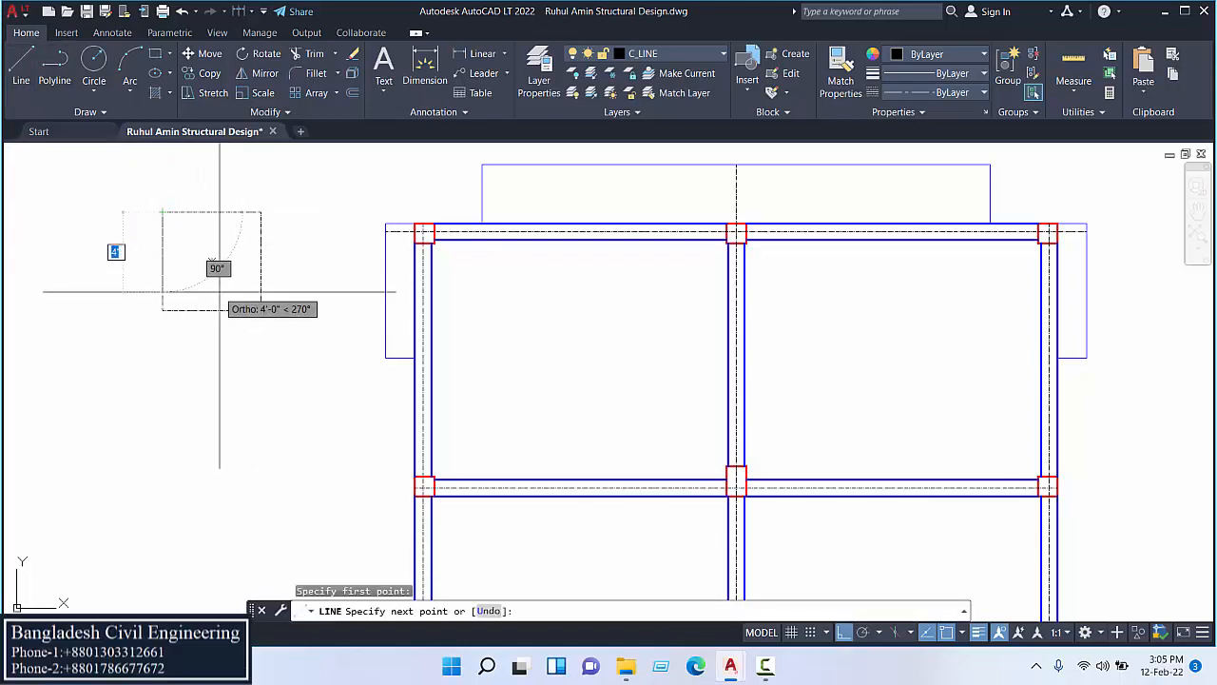
pyautogui.press('Return')
pyautogui.press('Return')
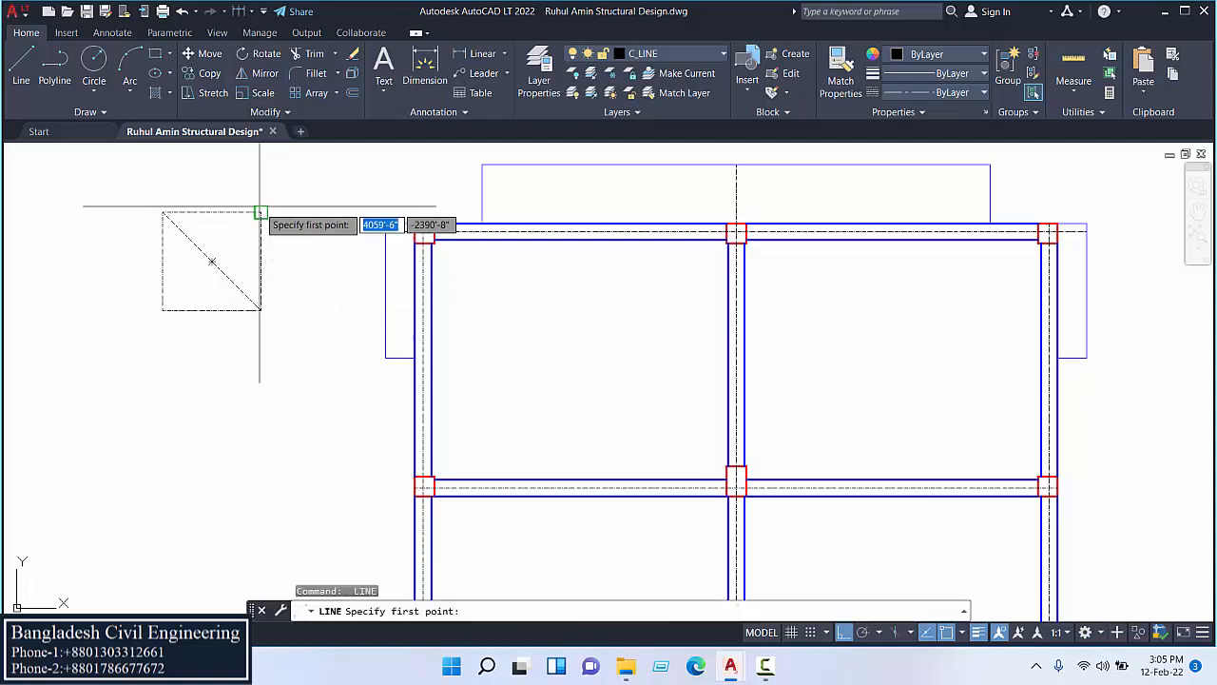
pyautogui.click(261, 212)
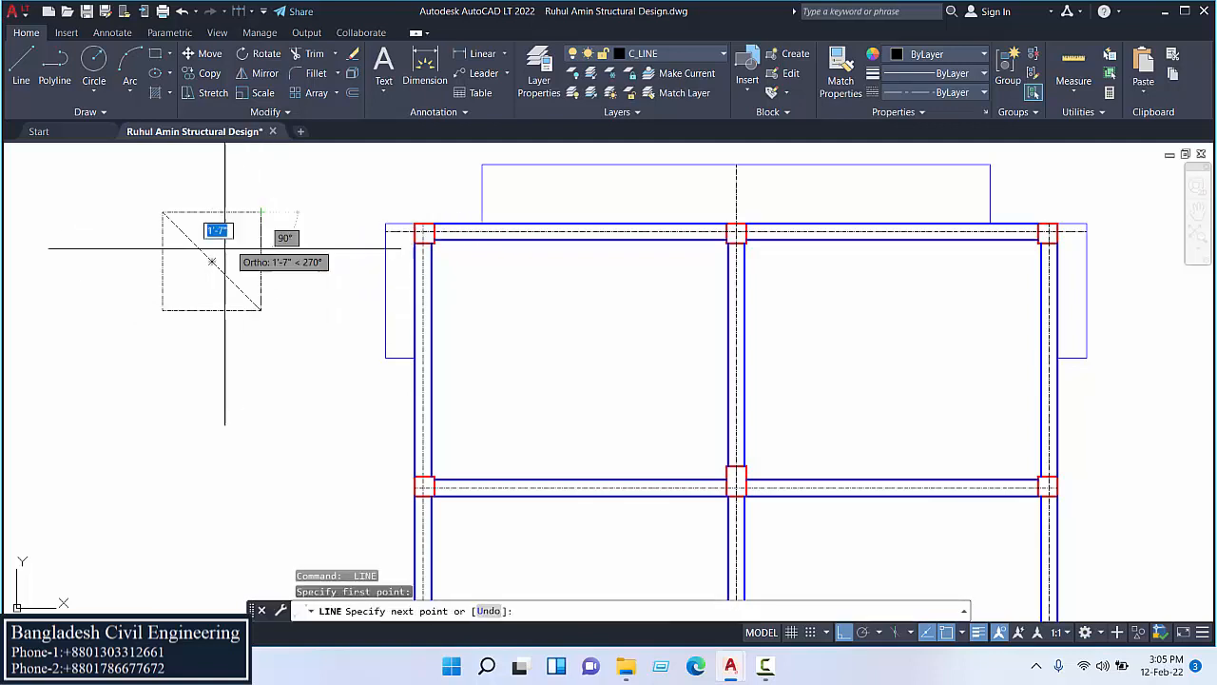
pyautogui.click(164, 309)
pyautogui.press('Return')
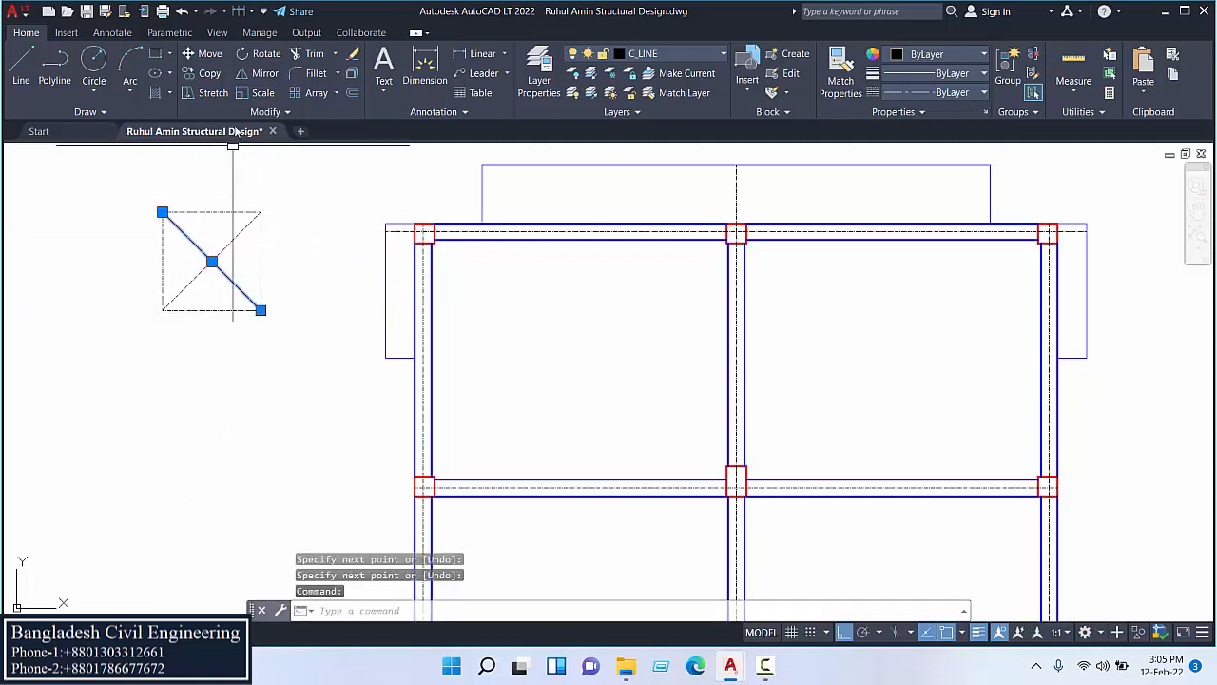
# - Copy the square's falling diagonal by its upper end to the centre-line intersections in the left and middle columns of the top beam
pyautogui.click(203, 73)
pyautogui.click(163, 212)
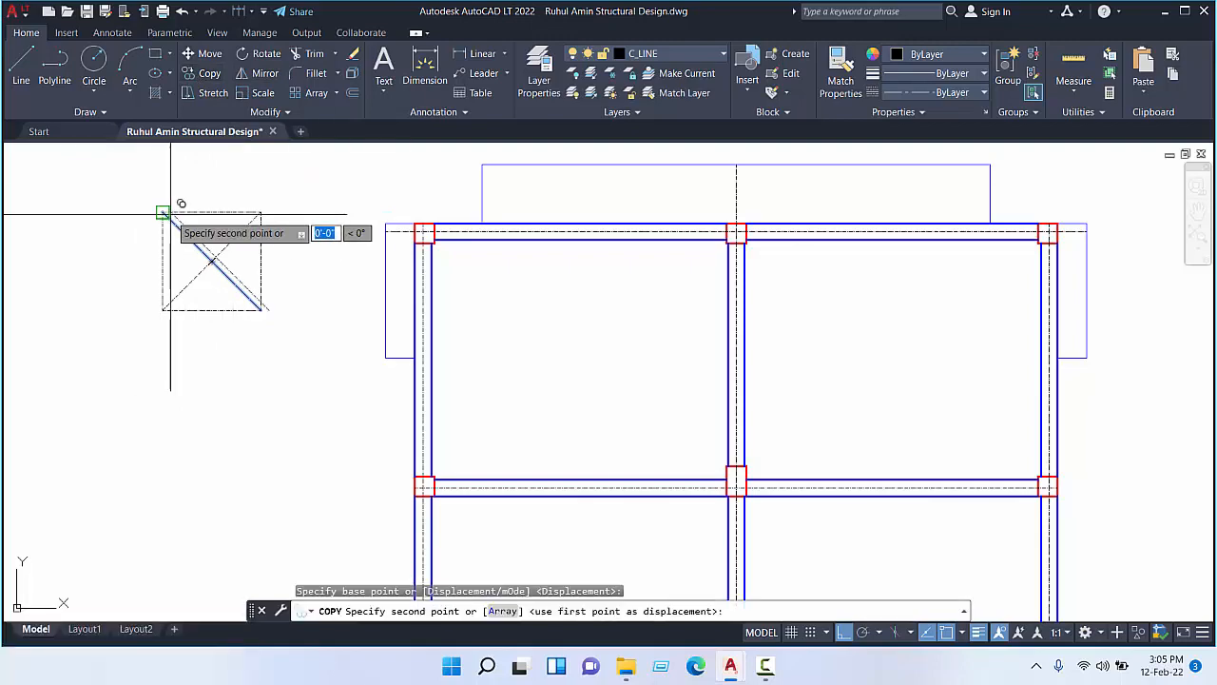
pyautogui.scroll(5, 424, 233)
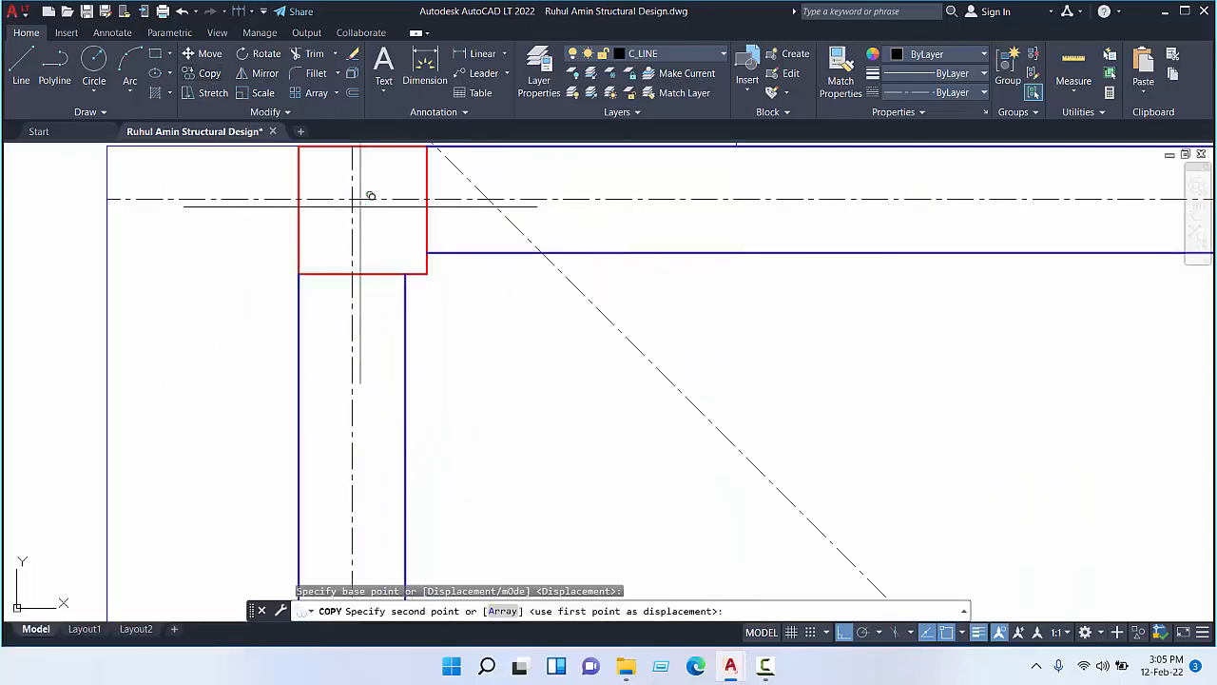
pyautogui.scroll(-5, 350, 229)
pyautogui.scroll(5, 647, 248)
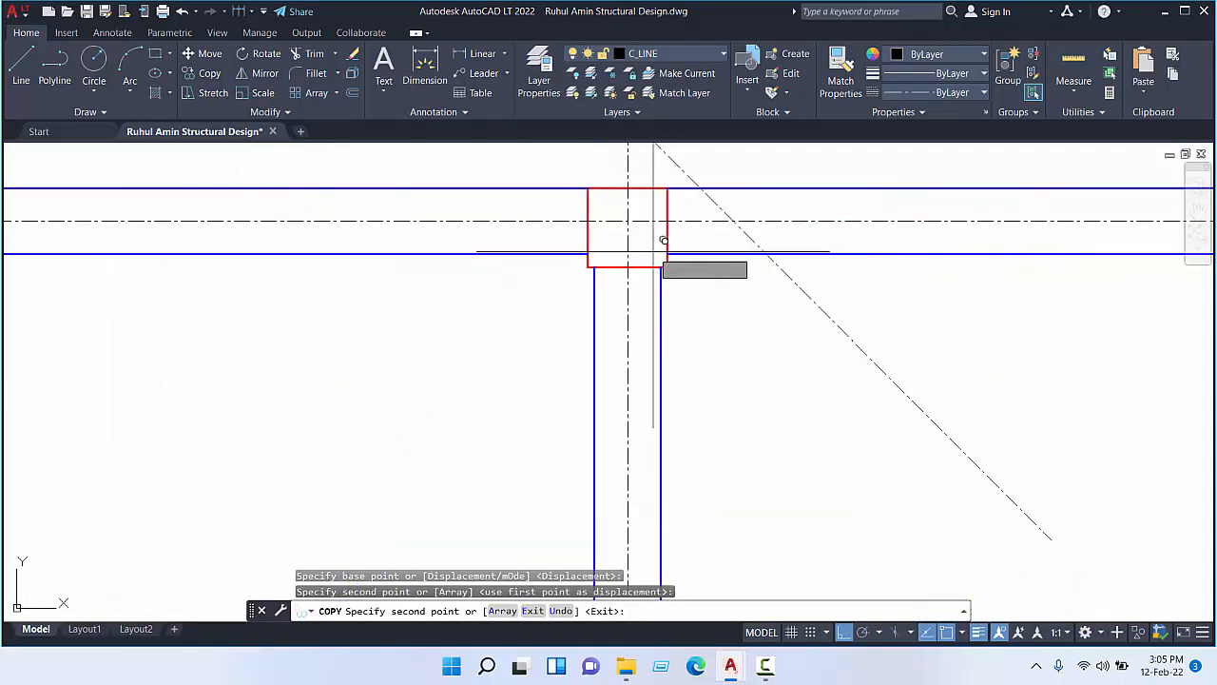
pyautogui.click(628, 209)
pyautogui.scroll(-5, 631, 204)
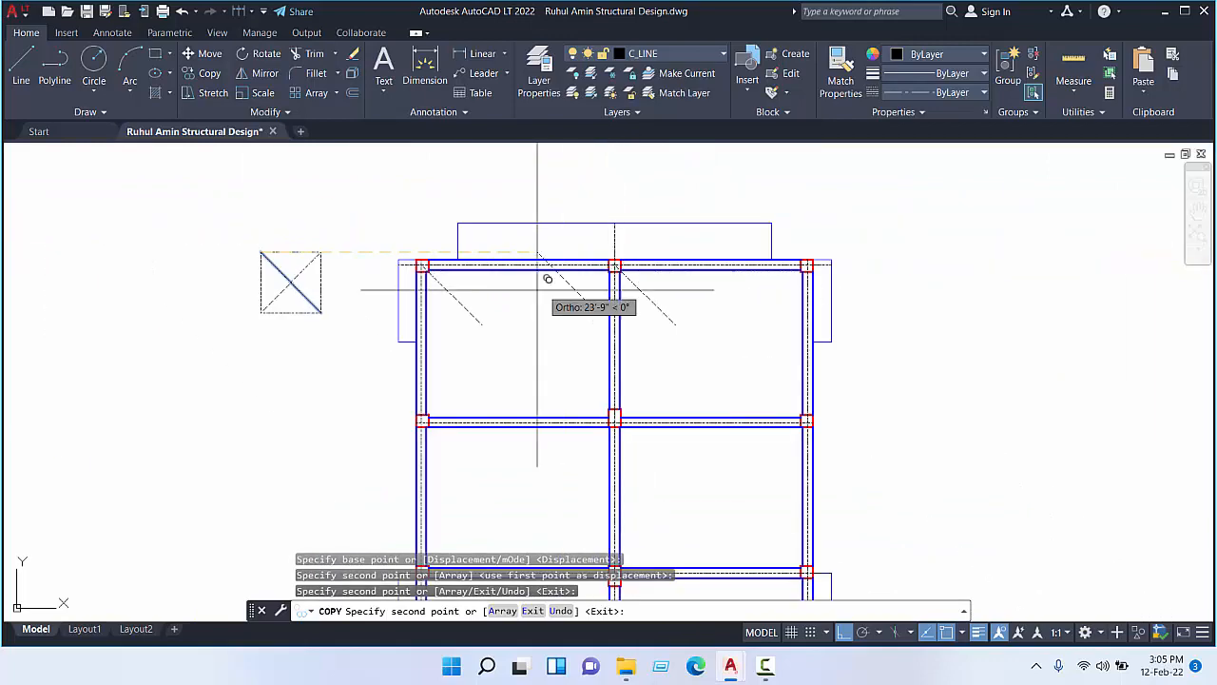
# - Place further copies of the falling diagonal at the left columns on the second and third beams and the middle column on the third beam
pyautogui.moveTo(575, 416); pyautogui.dragTo(574, 353, button='middle')
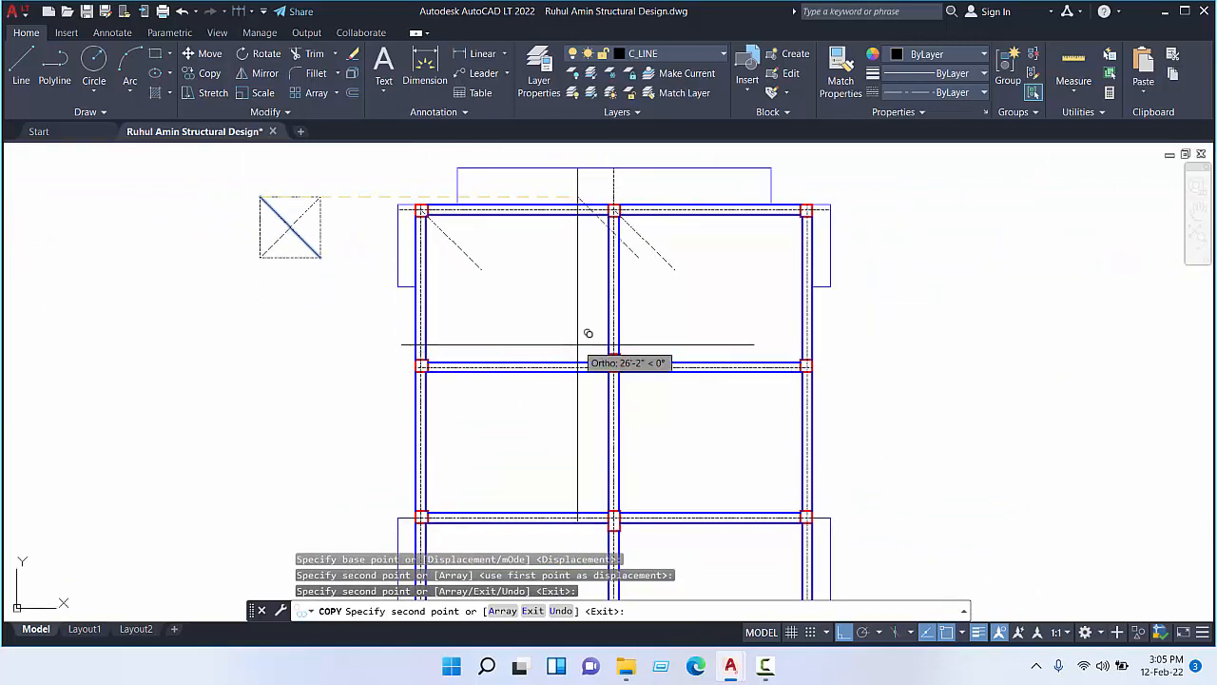
pyautogui.scroll(8, 473, 388)
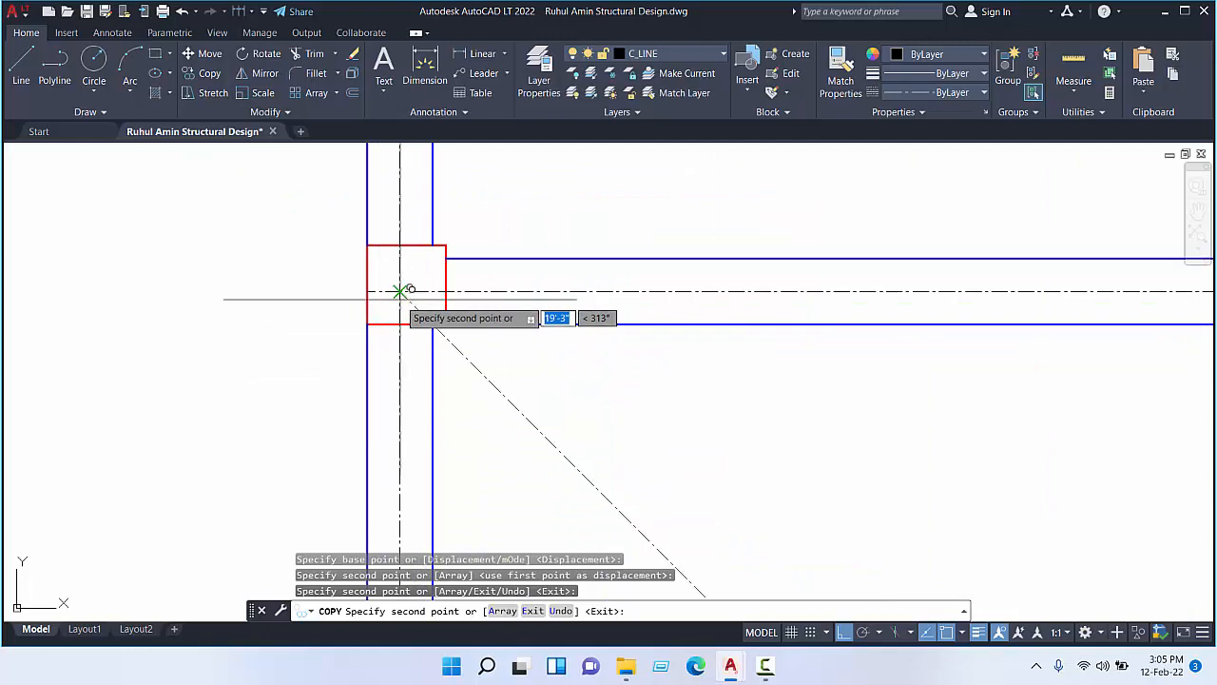
pyautogui.scroll(-5, 612, 400)
pyautogui.scroll(8, 567, 348)
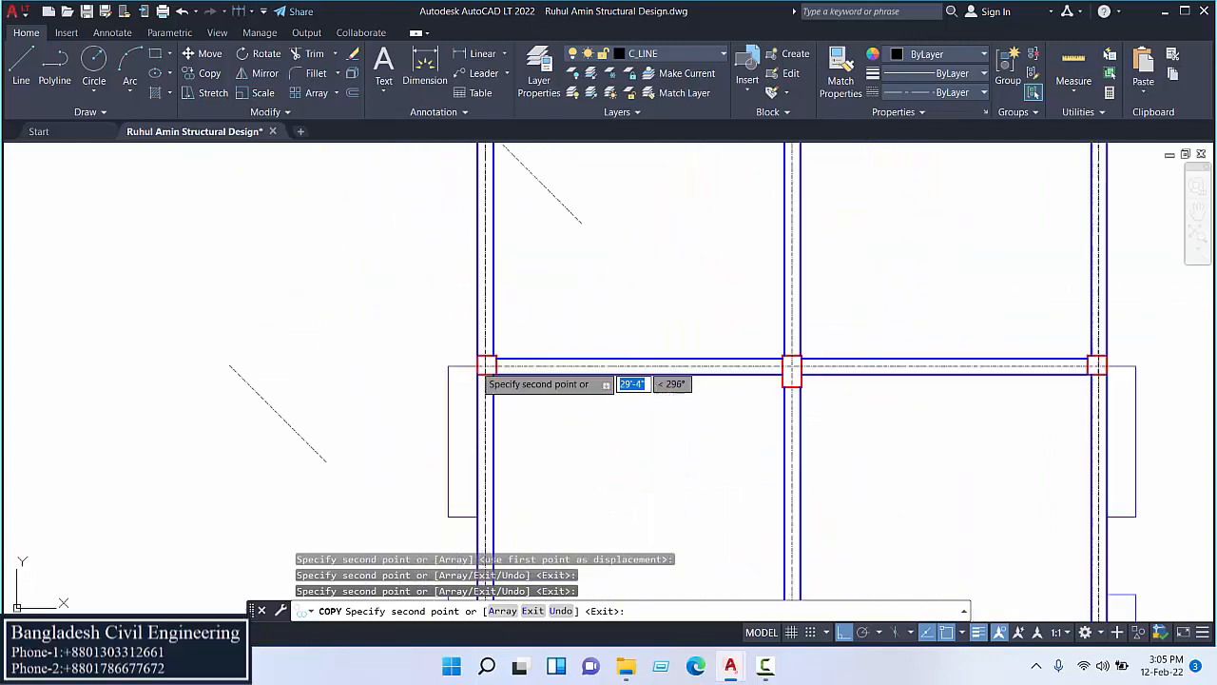
pyautogui.scroll(-5, 543, 352)
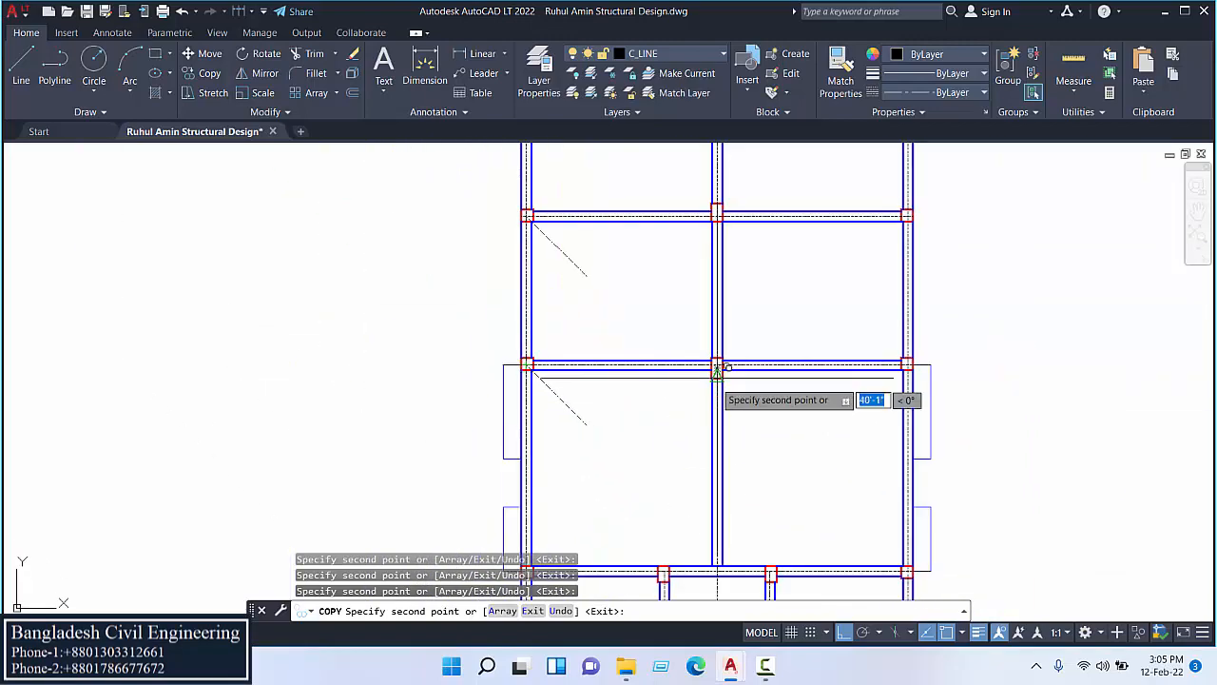
pyautogui.scroll(7, 721, 373)
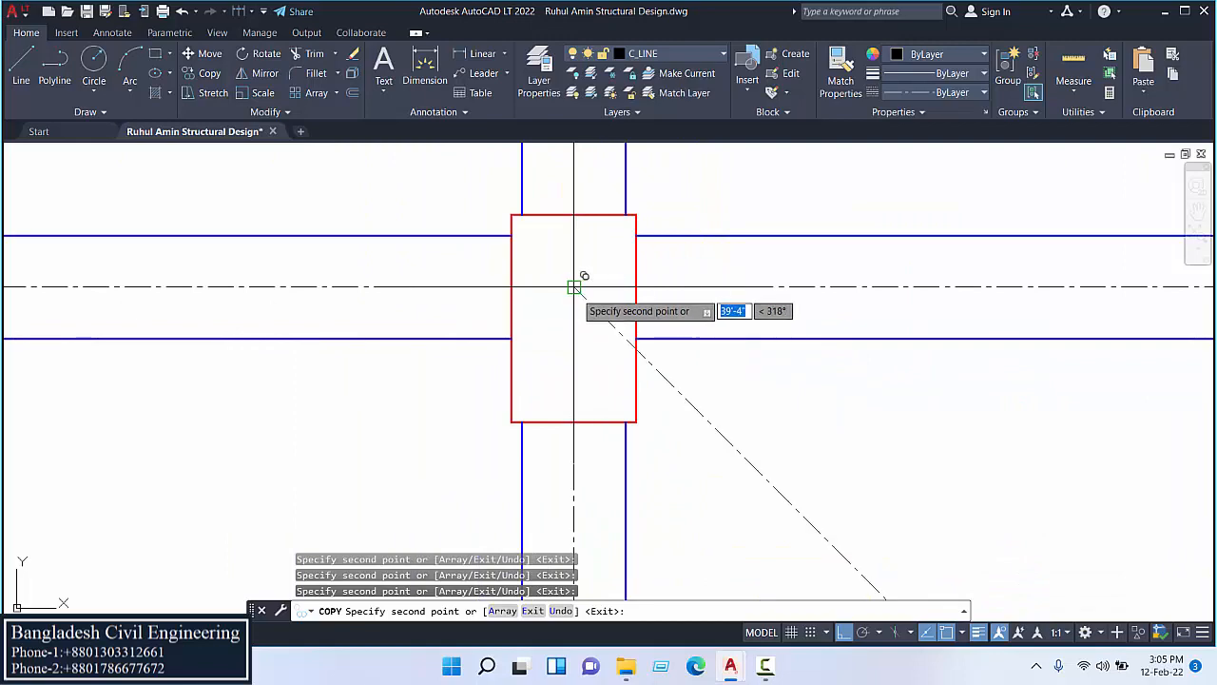
# - Place copies of the falling diagonal at the first and second columns from the left on the fourth beam, and end the copying
pyautogui.scroll(-5, 574, 287)
pyautogui.scroll(7, 557, 334)
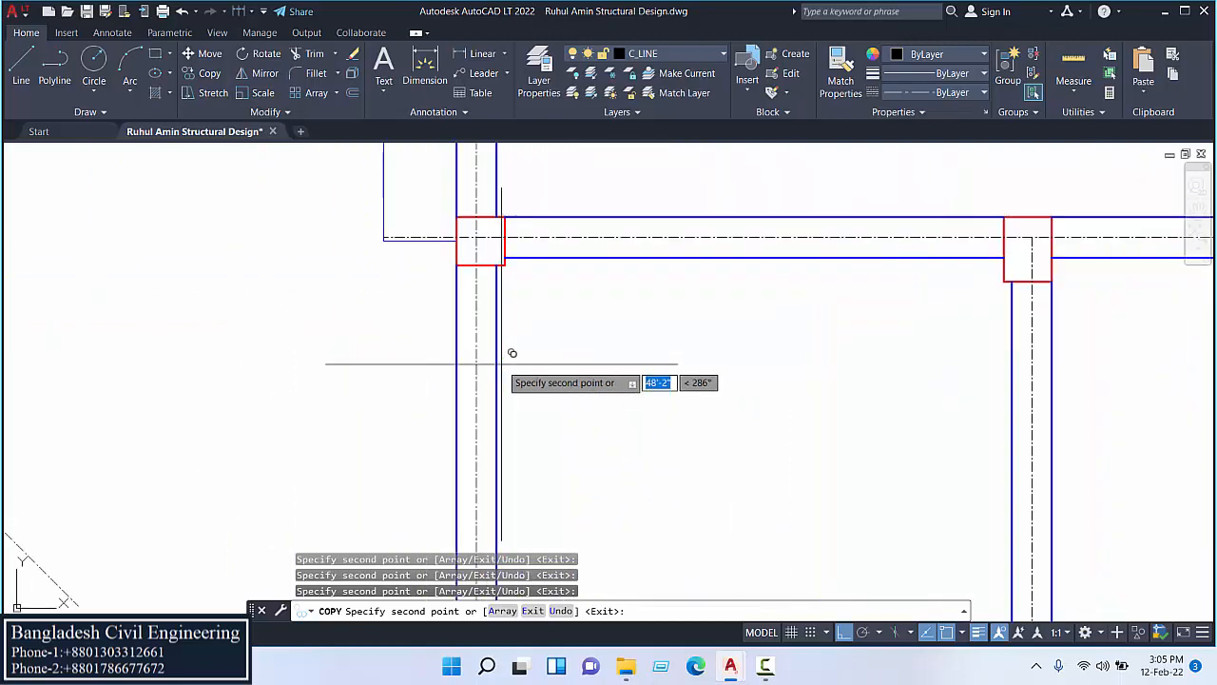
pyautogui.scroll(-5, 551, 302)
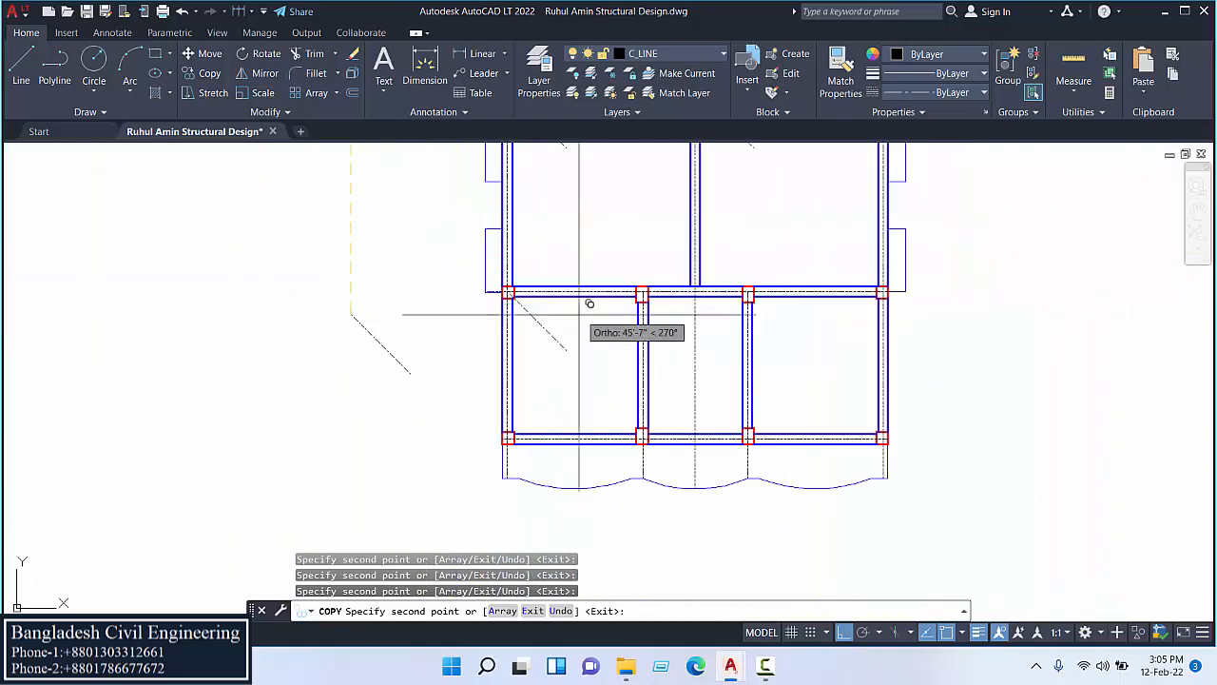
pyautogui.scroll(7, 647, 285)
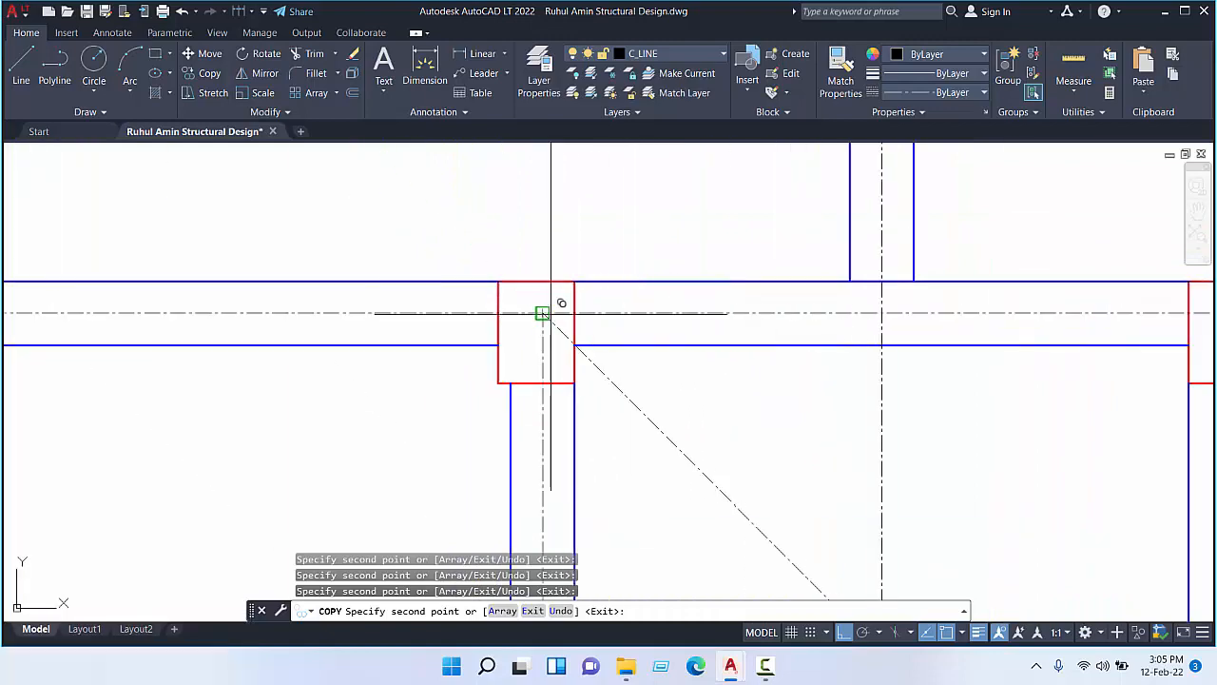
pyautogui.scroll(-5, 541, 313)
pyautogui.moveTo(621, 334)
pyautogui.mouseDown(button='middle')
pyautogui.moveTo(647, 361)
pyautogui.moveTo(649, 465)
pyautogui.mouseUp(button='middle')
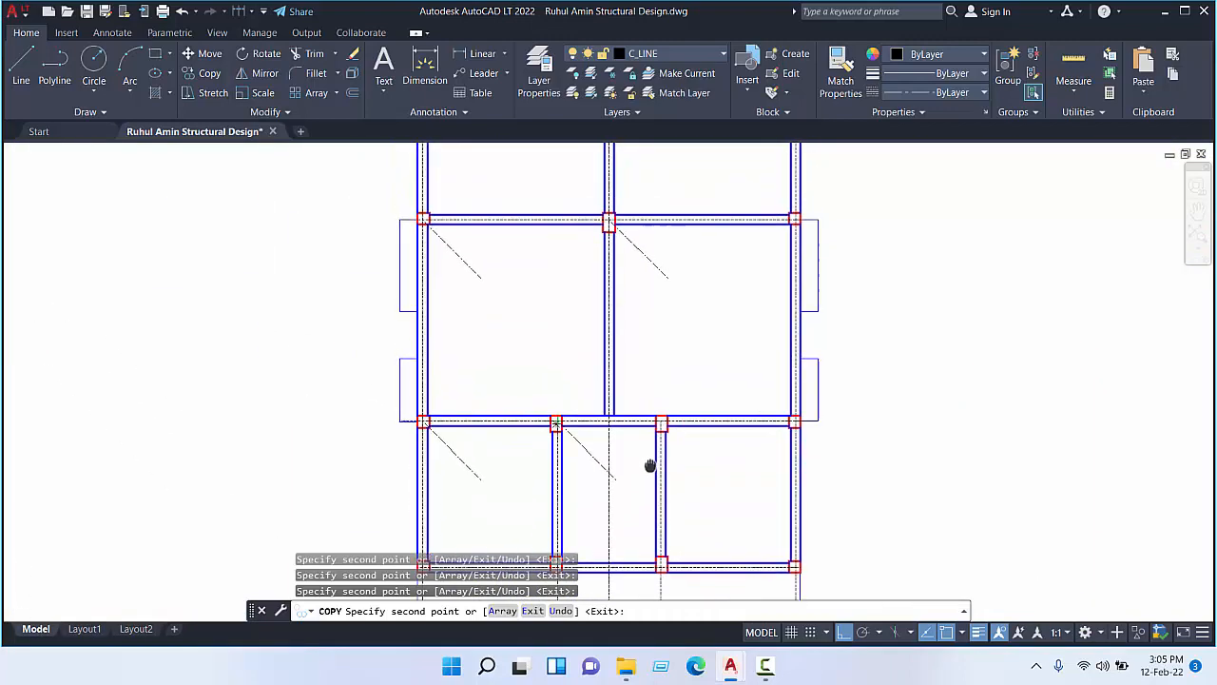
pyautogui.press('Escape')
# - Copy the upper-left bay's diagonal by its lower end to the centre of the middle column on the second beam
pyautogui.scroll(-3, 655, 455)
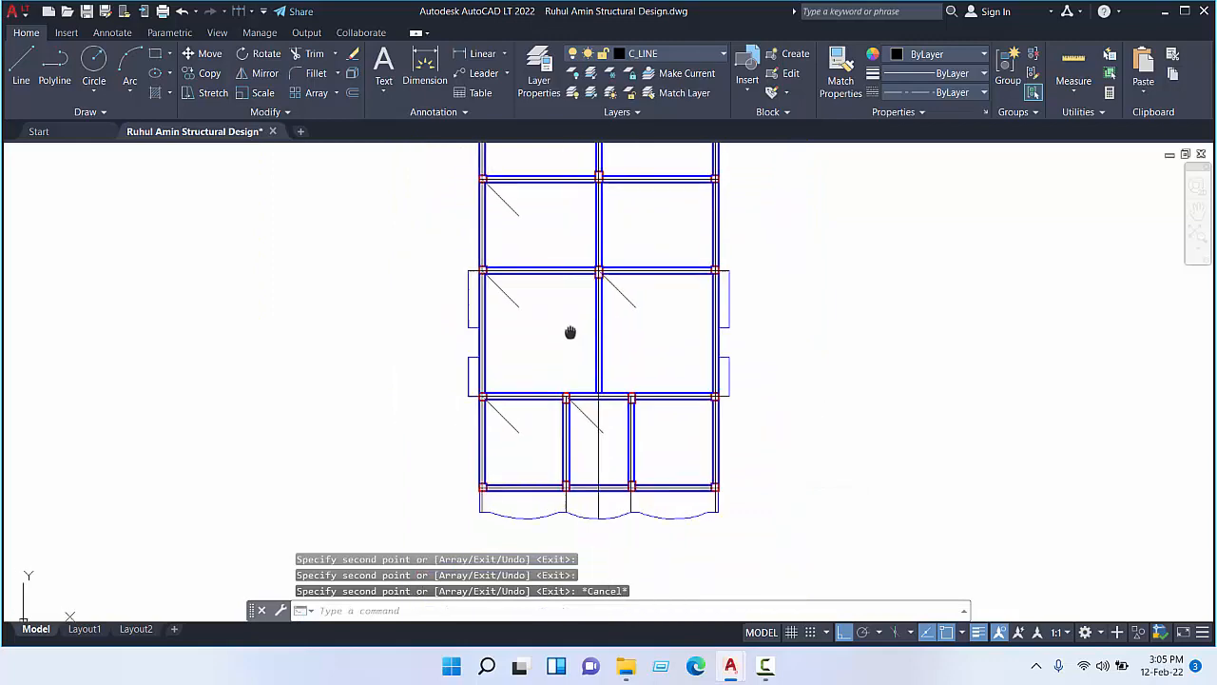
pyautogui.moveTo(571, 333); pyautogui.dragTo(593, 497, button='middle')
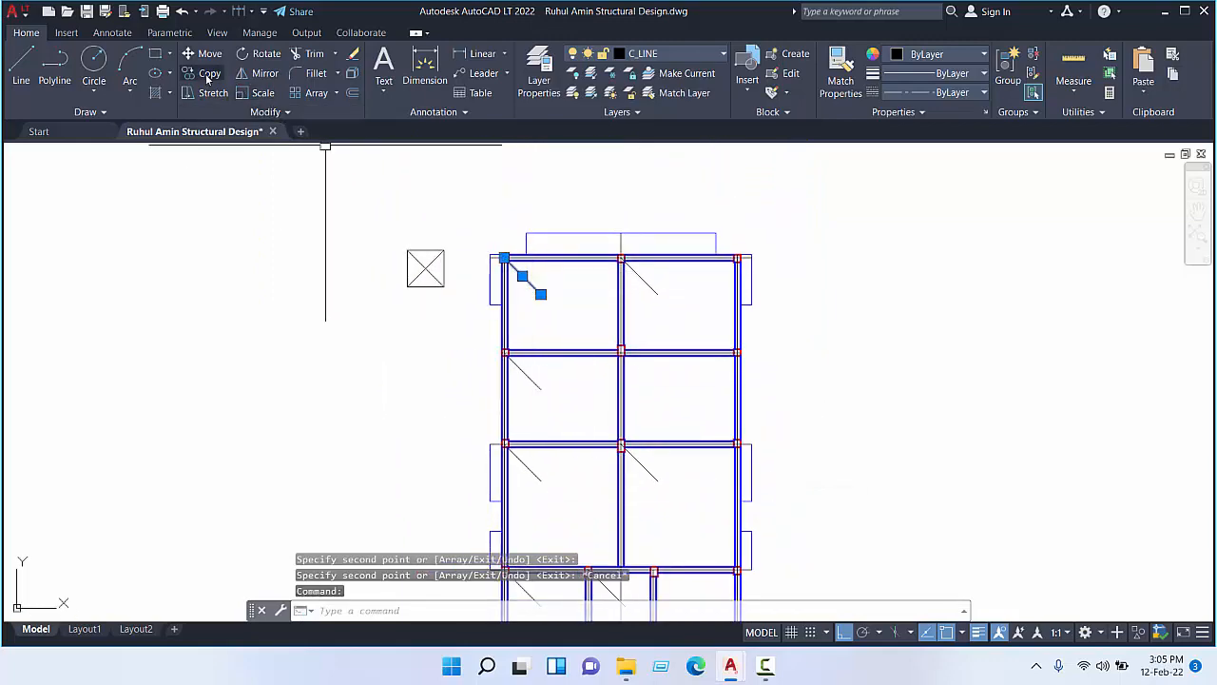
pyautogui.click(205, 73)
pyautogui.scroll(4, 535, 291)
pyautogui.click(523, 279)
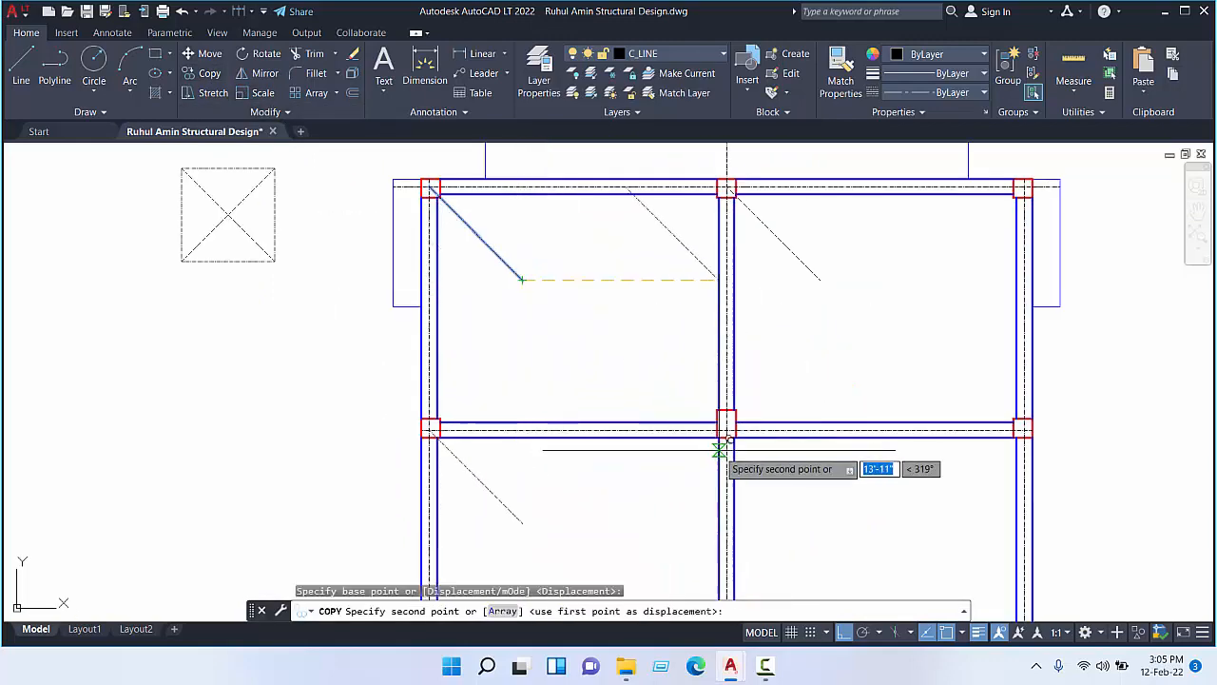
pyautogui.scroll(6, 727, 441)
pyautogui.scroll(-6, 726, 339)
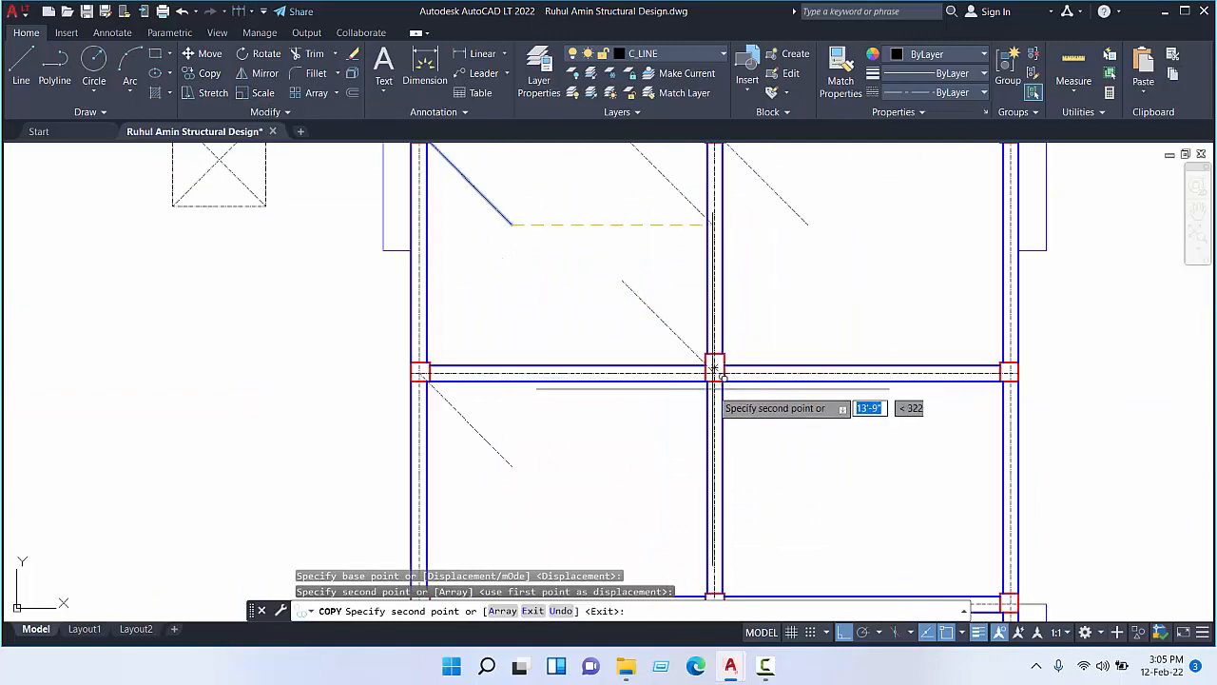
# - Place copies of the diagonal by its lower end at the middle column on the third beam and the second column on the bottom beam
pyautogui.moveTo(693, 441); pyautogui.dragTo(668, 400, button='middle')
pyautogui.moveTo(663, 429)
pyautogui.mouseDown(button='middle')
pyautogui.moveTo(640, 391)
pyautogui.moveTo(636, 339)
pyautogui.moveTo(653, 381)
pyautogui.moveTo(650, 310)
pyautogui.mouseUp(button='middle')
pyautogui.scroll(6, 663, 410)
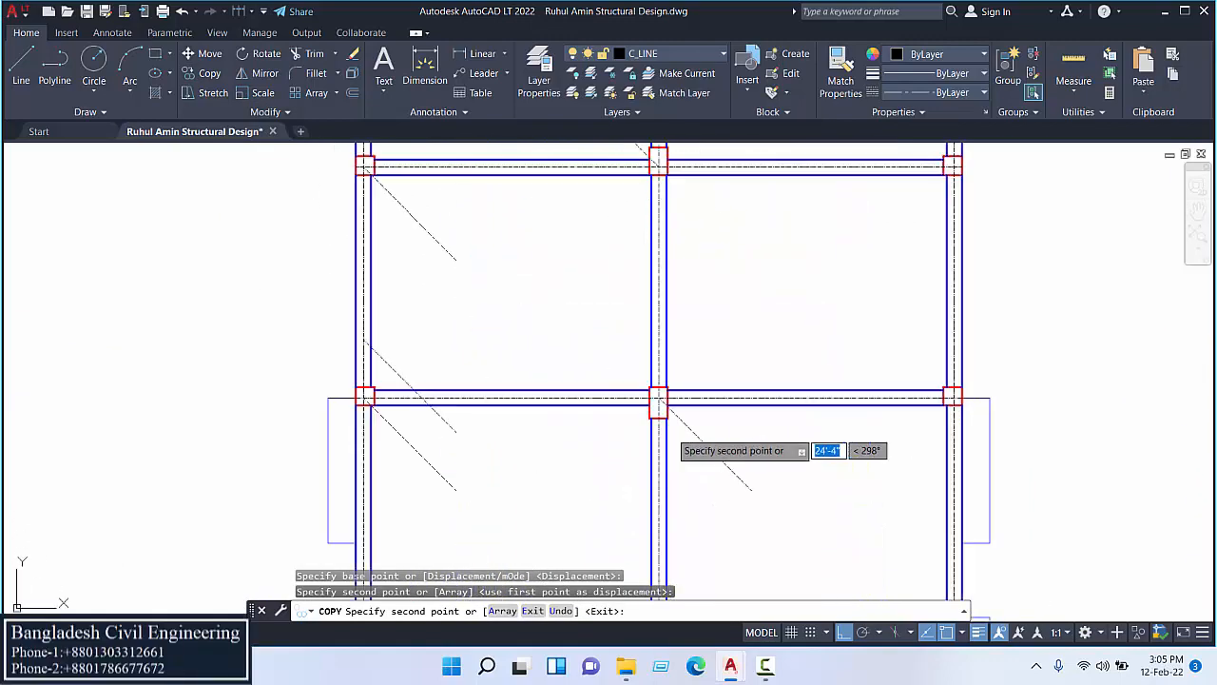
pyautogui.click(619, 296)
pyautogui.scroll(-4, 620, 296)
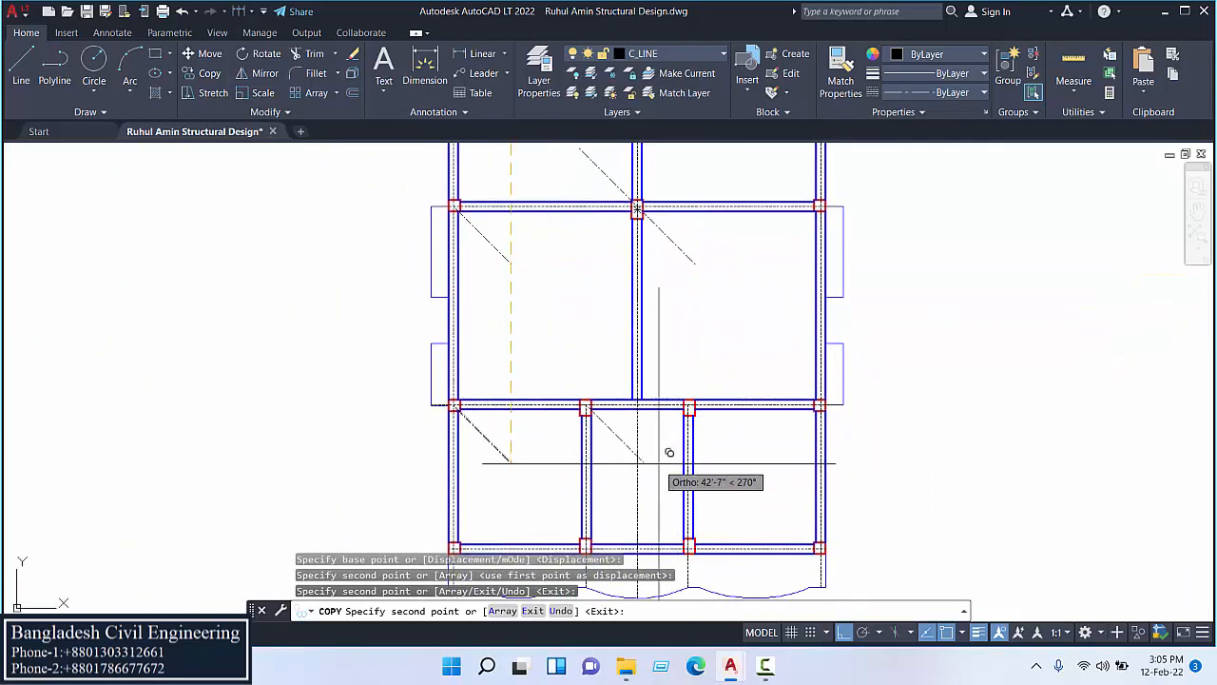
pyautogui.moveTo(670, 453)
pyautogui.mouseDown(button='middle')
pyautogui.moveTo(644, 444)
pyautogui.moveTo(656, 406)
pyautogui.mouseUp(button='middle')
pyautogui.scroll(6, 657, 443)
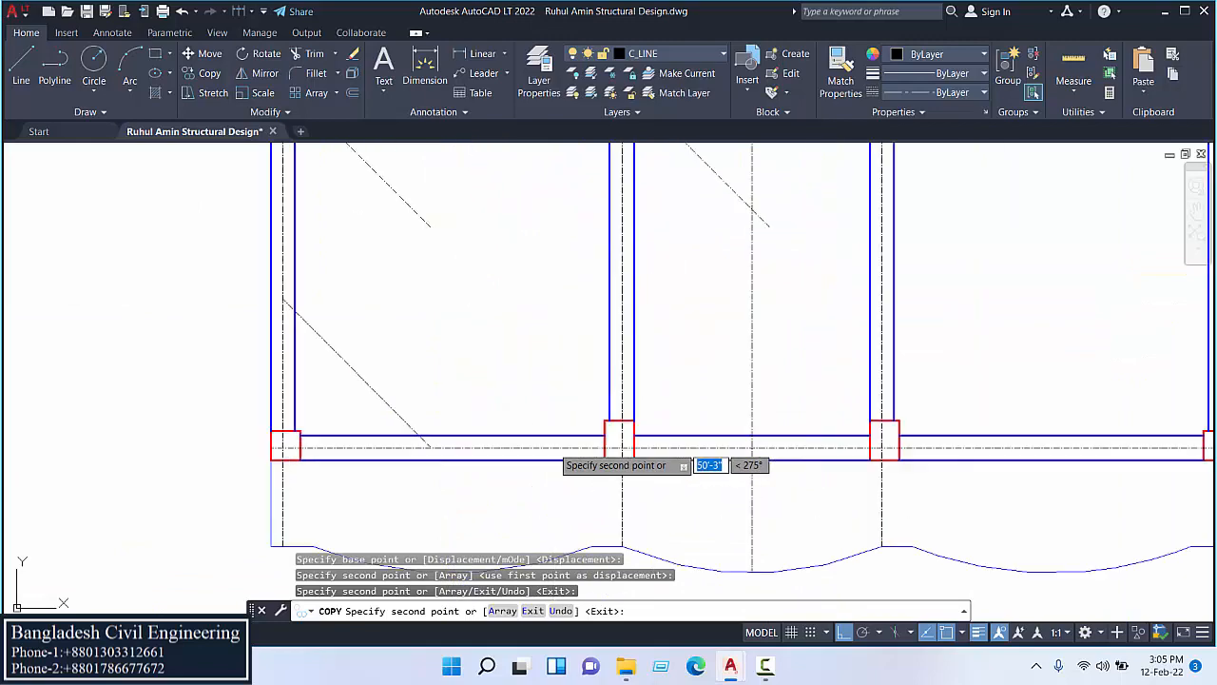
pyautogui.click(663, 447)
pyautogui.scroll(-5, 663, 447)
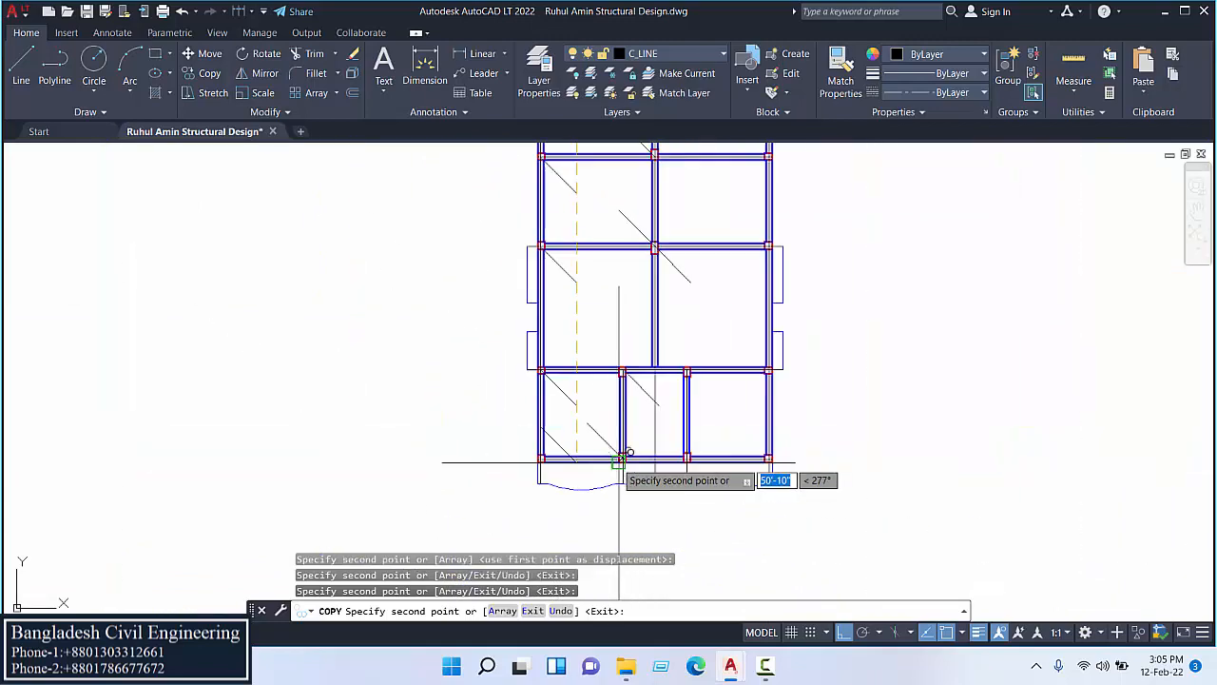
# - Place a copy of the diagonal by its lower end where the middle vertical beam meets the fourth beam, and end the copying
pyautogui.scroll(2, 678, 432)
pyautogui.moveTo(678, 434); pyautogui.dragTo(680, 497, button='middle')
pyautogui.scroll(4, 648, 389)
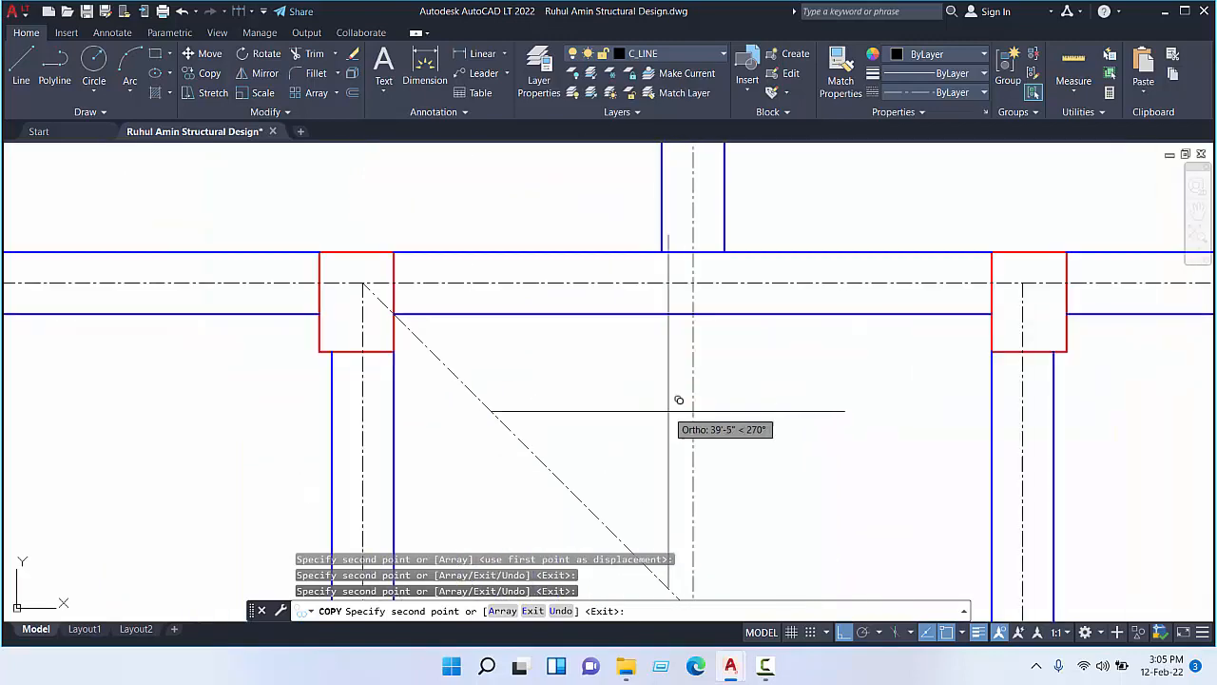
pyautogui.scroll(-4, 700, 278)
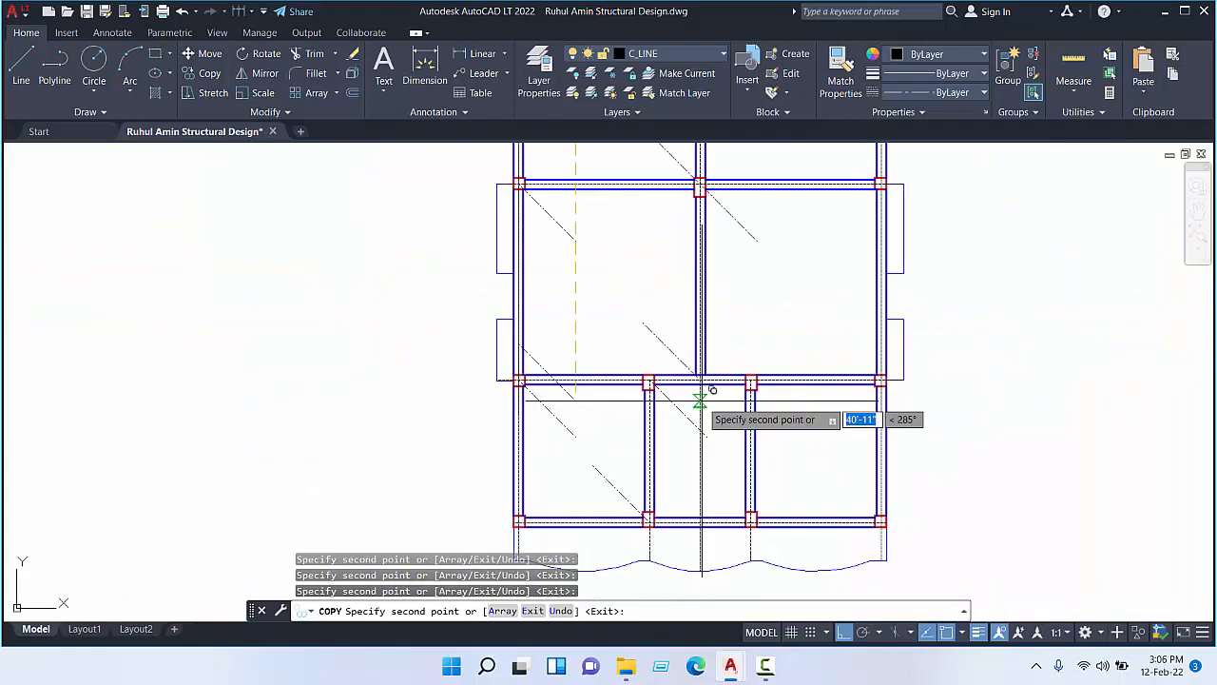
pyautogui.moveTo(698, 339); pyautogui.dragTo(660, 462, button='middle')
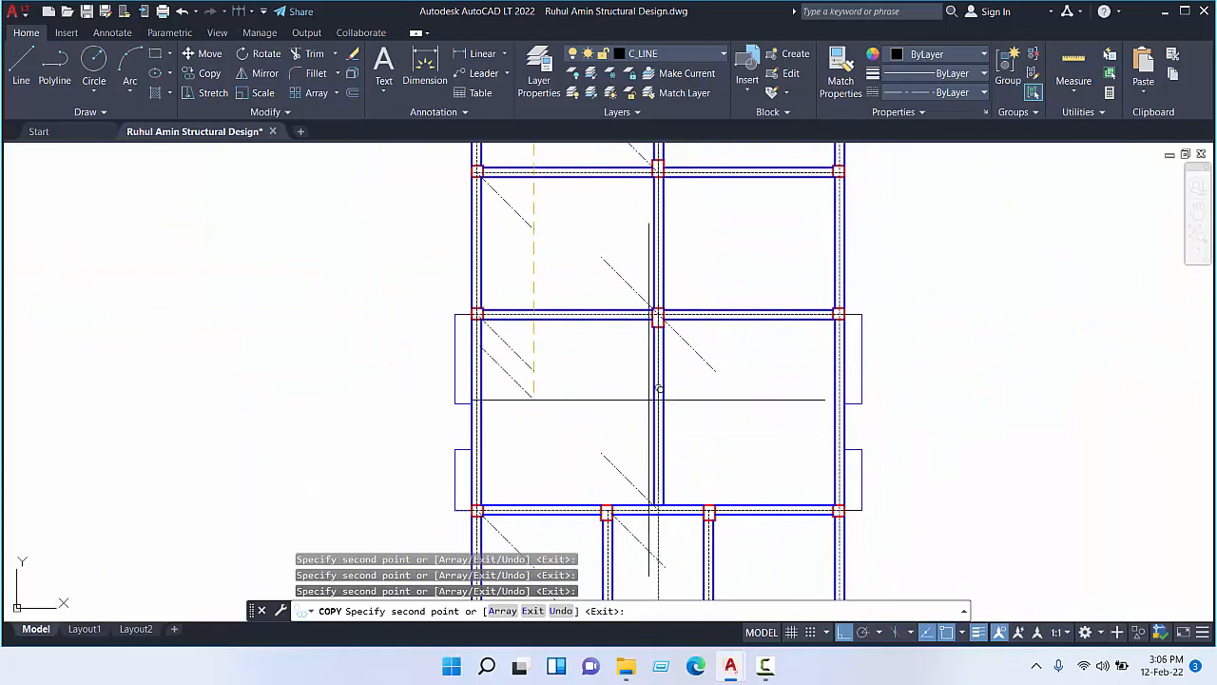
pyautogui.moveTo(659, 389)
pyautogui.mouseDown(button='middle')
pyautogui.moveTo(617, 434)
pyautogui.moveTo(597, 539)
pyautogui.mouseUp(button='middle')
pyautogui.press('Escape')
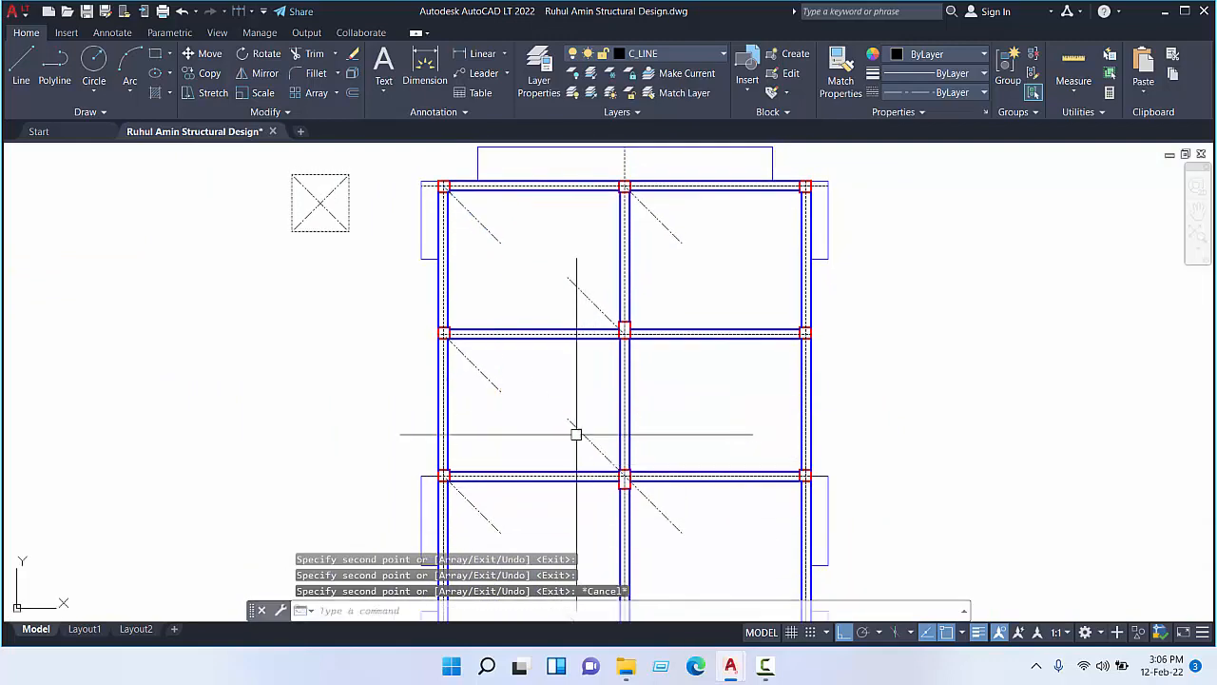
# - Copy the square's rising diagonal by its upper end to the centre of the middle column on the top beam
pyautogui.click(337, 214)
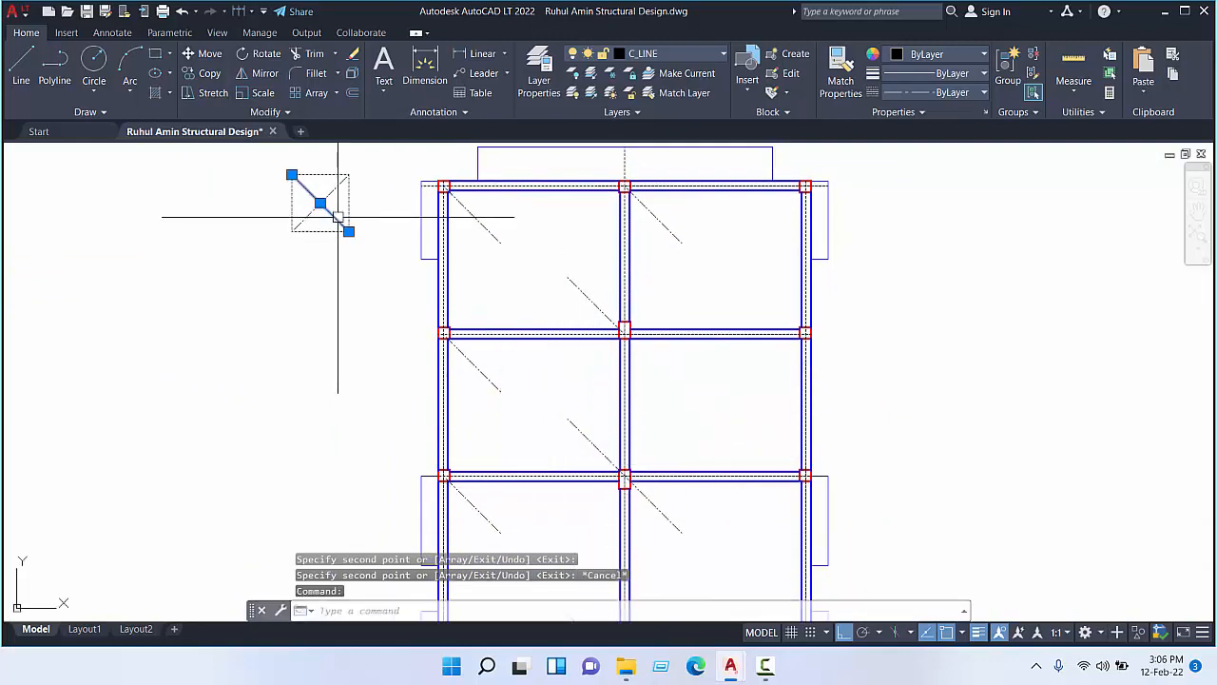
pyautogui.press('Escape')
pyautogui.click(335, 187)
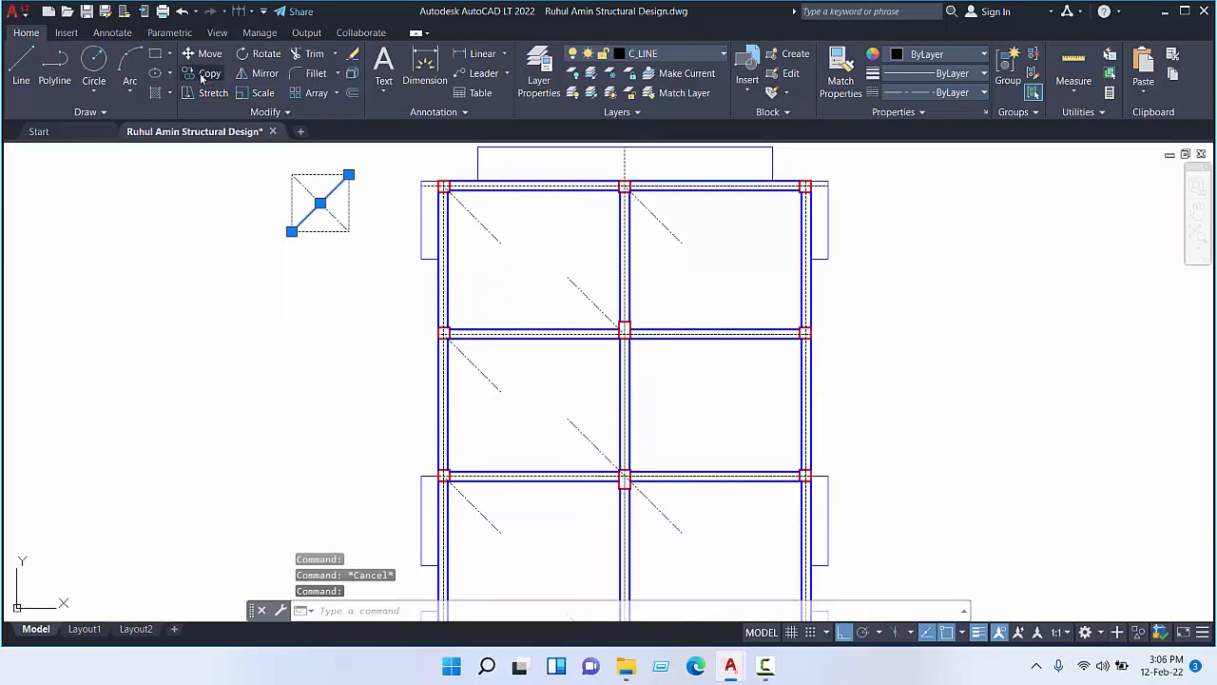
pyautogui.click(204, 74)
pyautogui.scroll(4, 350, 182)
pyautogui.click(347, 162)
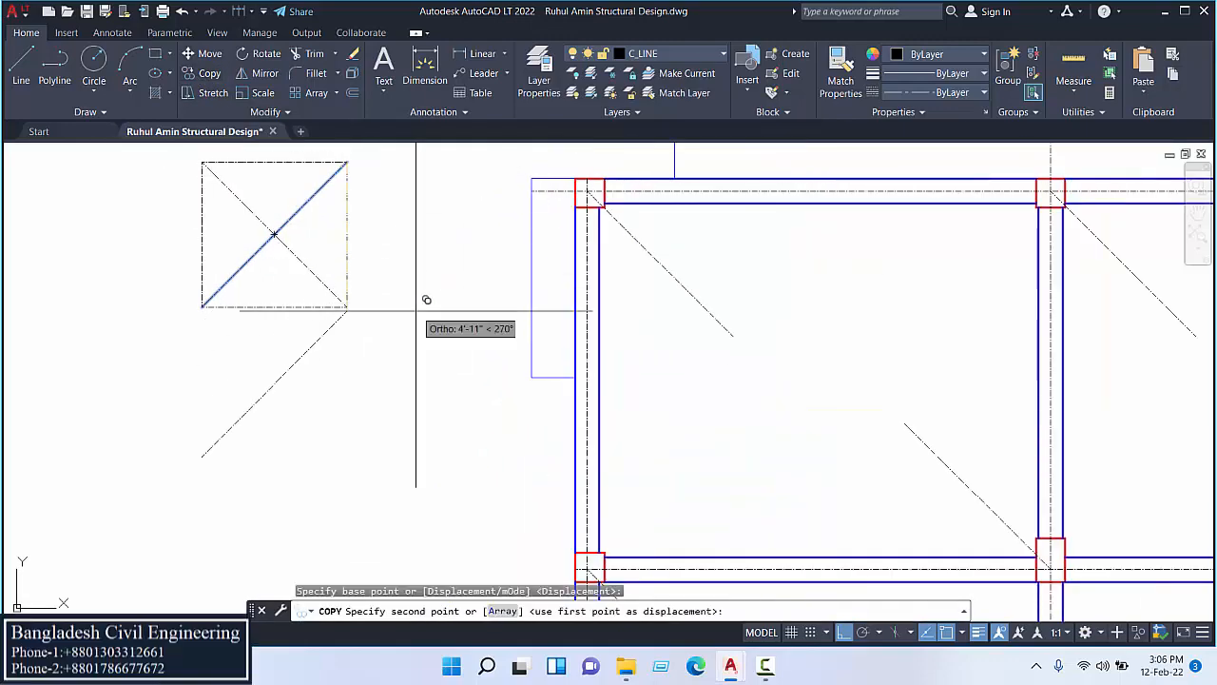
pyautogui.scroll(-4, 426, 300)
pyautogui.scroll(7, 656, 266)
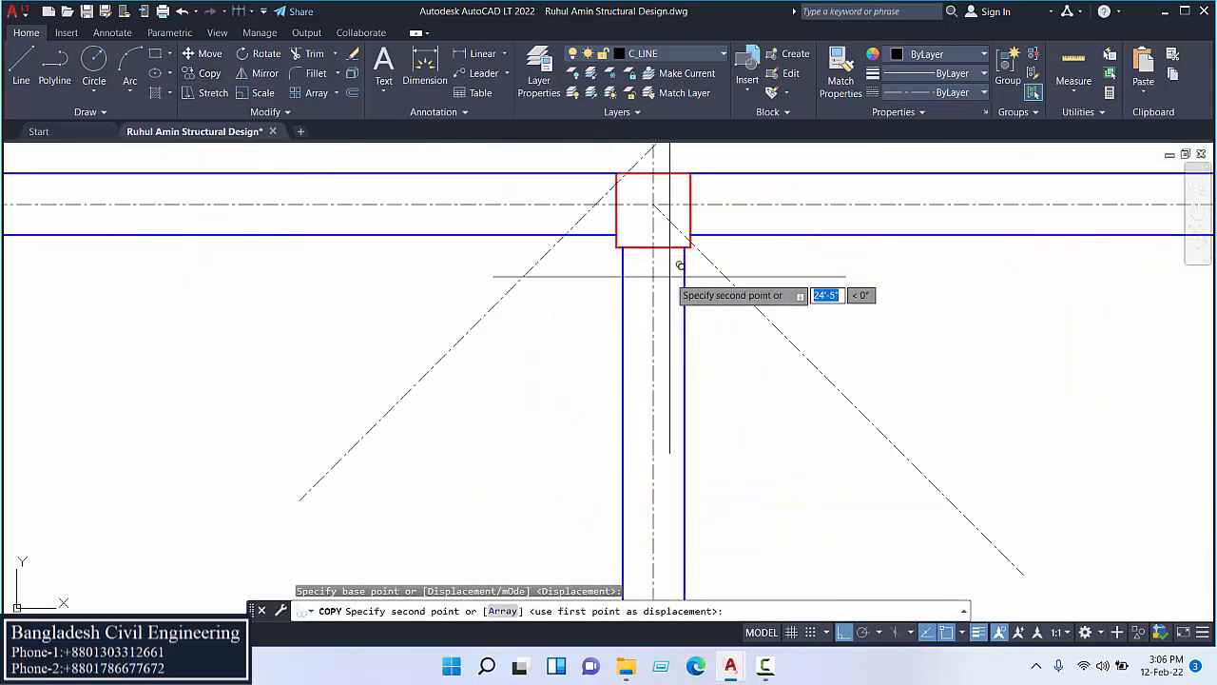
pyautogui.click(653, 204)
# - Place copies of the rising diagonal by its upper end at the middle columns on the second and third beams
pyautogui.scroll(-4, 631, 345)
pyautogui.scroll(4, 568, 239)
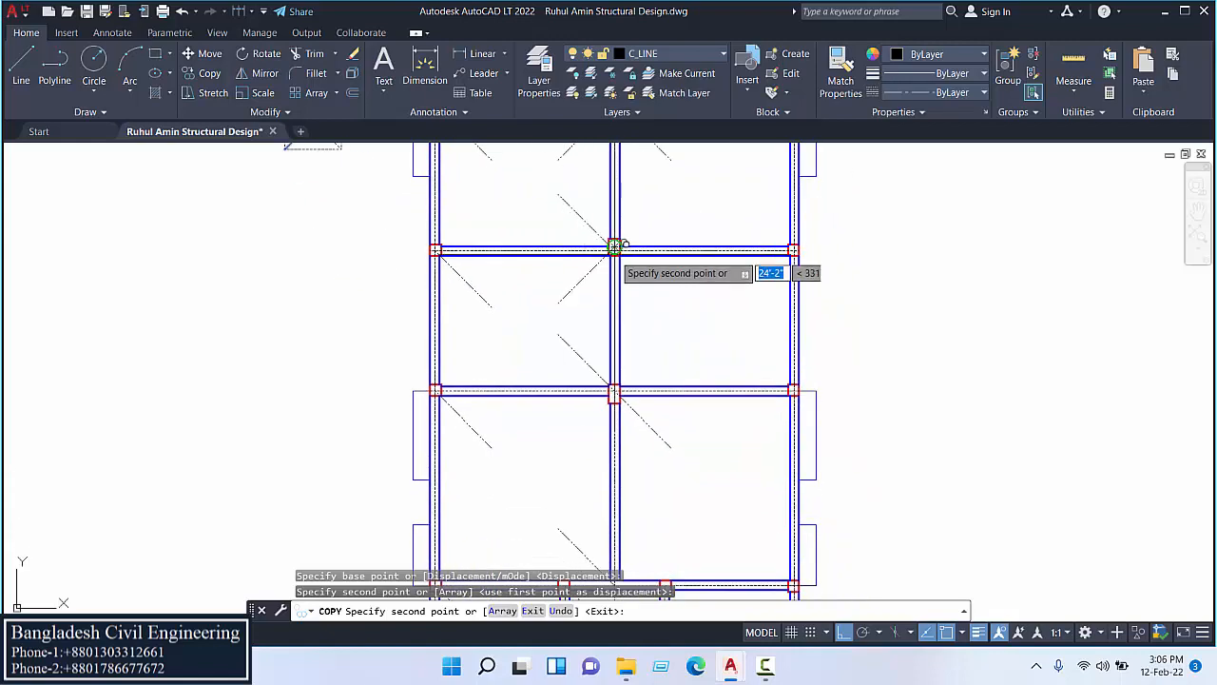
pyautogui.scroll(5, 615, 246)
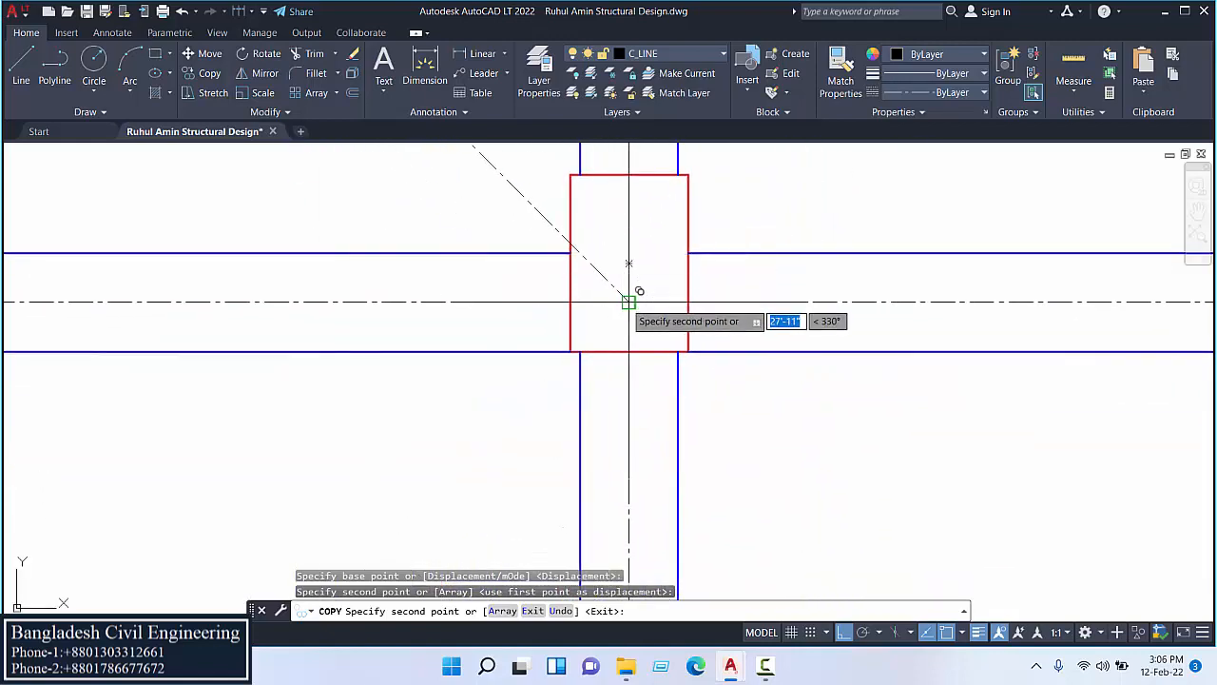
pyautogui.click(629, 302)
pyautogui.scroll(-5, 608, 314)
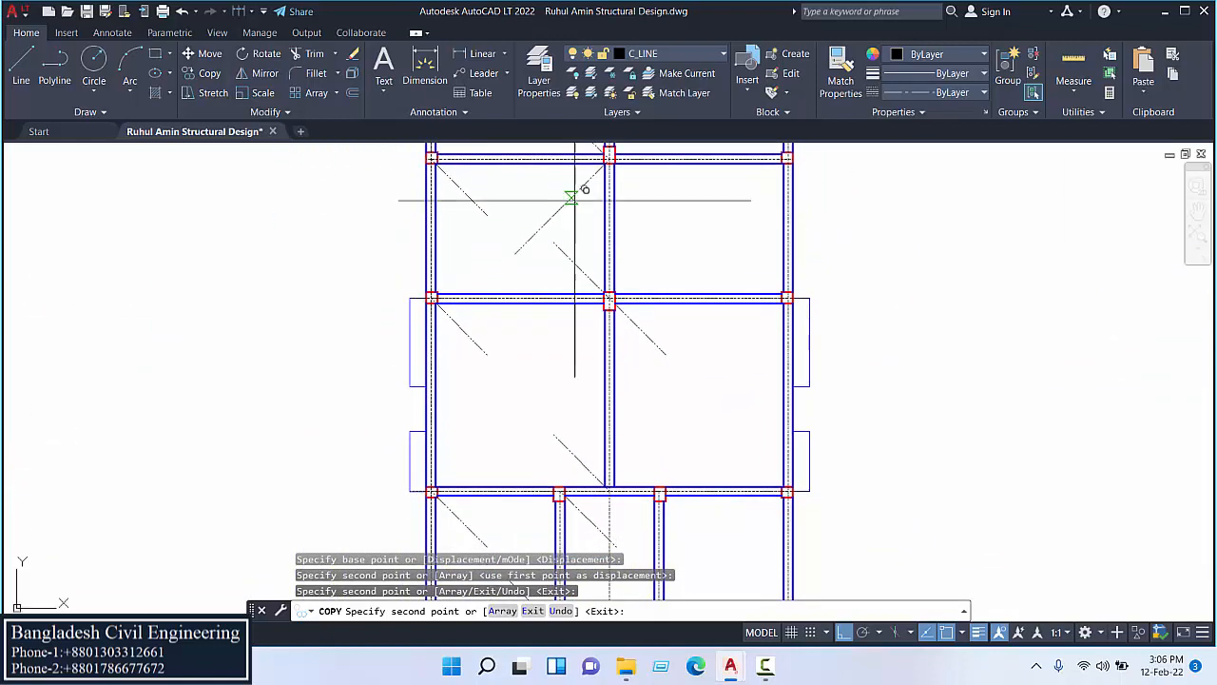
pyautogui.scroll(5, 528, 348)
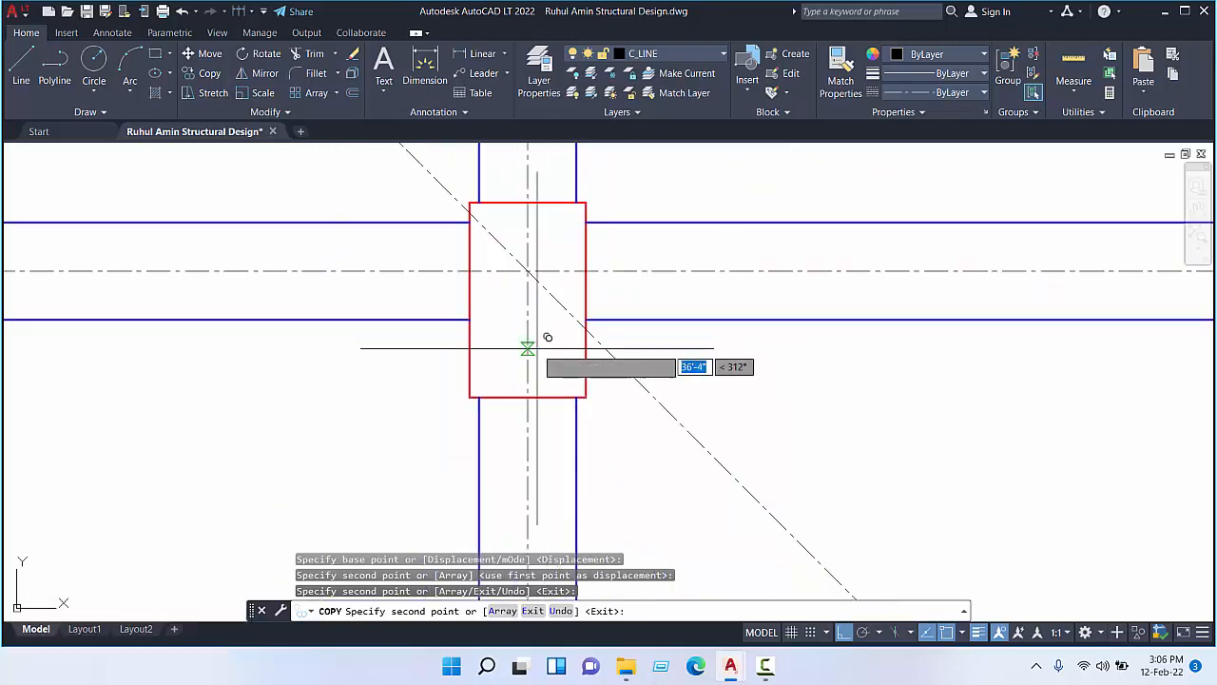
pyautogui.click(528, 272)
# - Place copies of the rising diagonal by its upper end at the second and third columns on the fourth beam, and end the copying
pyautogui.scroll(-8, 528, 286)
pyautogui.moveTo(503, 265); pyautogui.dragTo(512, 273, button='middle')
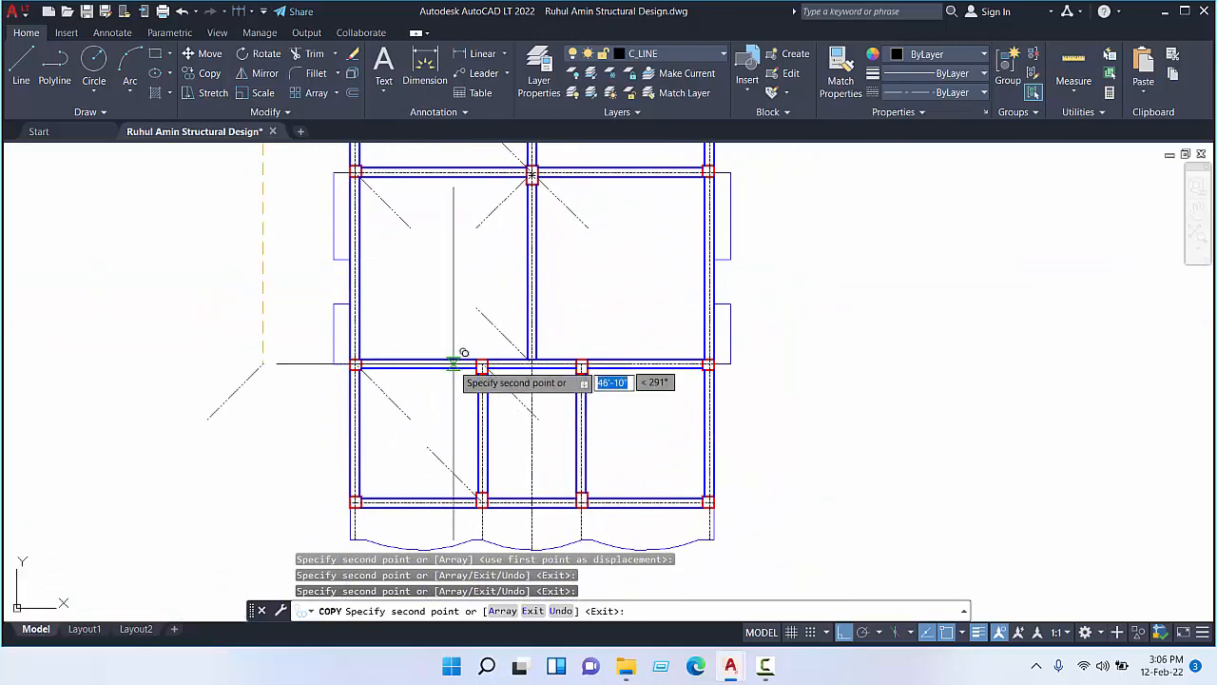
pyautogui.scroll(5, 456, 360)
pyautogui.click(575, 311)
pyautogui.scroll(-6, 576, 311)
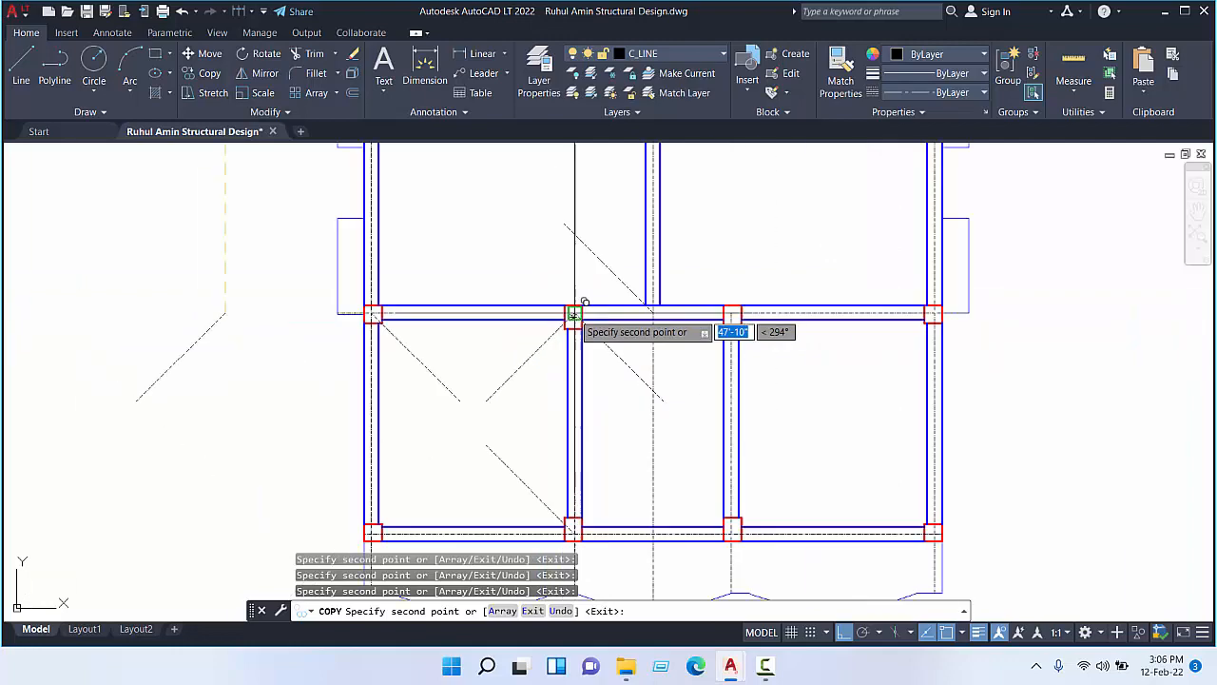
pyautogui.moveTo(547, 380)
pyautogui.mouseDown(button='middle')
pyautogui.moveTo(543, 338)
pyautogui.moveTo(498, 320)
pyautogui.moveTo(482, 290)
pyautogui.moveTo(482, 318)
pyautogui.moveTo(448, 304)
pyautogui.moveTo(461, 382)
pyautogui.mouseUp(button='middle')
pyautogui.scroll(8, 597, 342)
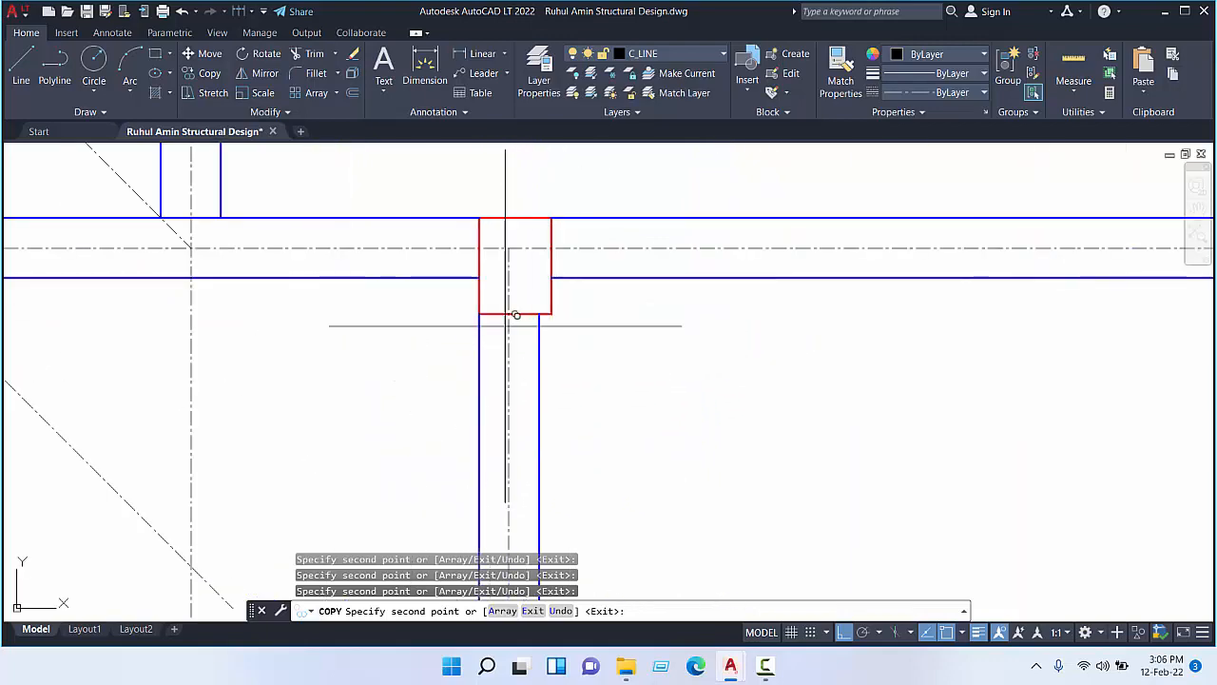
pyautogui.scroll(-9, 509, 248)
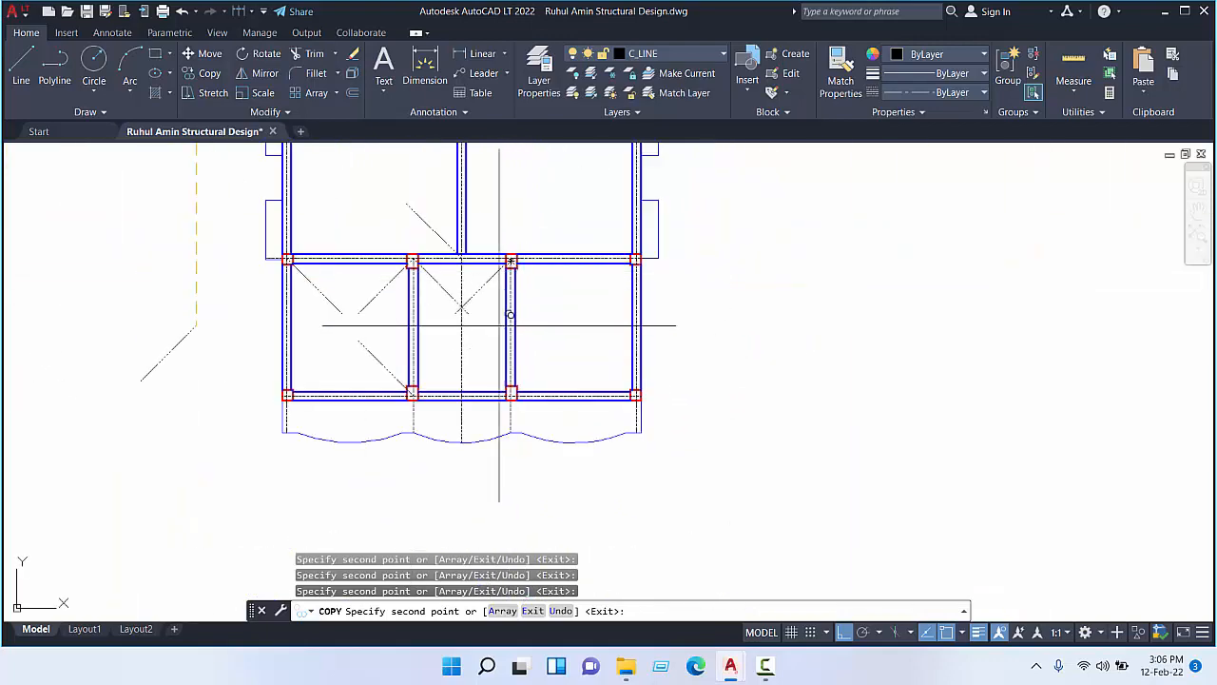
pyautogui.press('Escape')
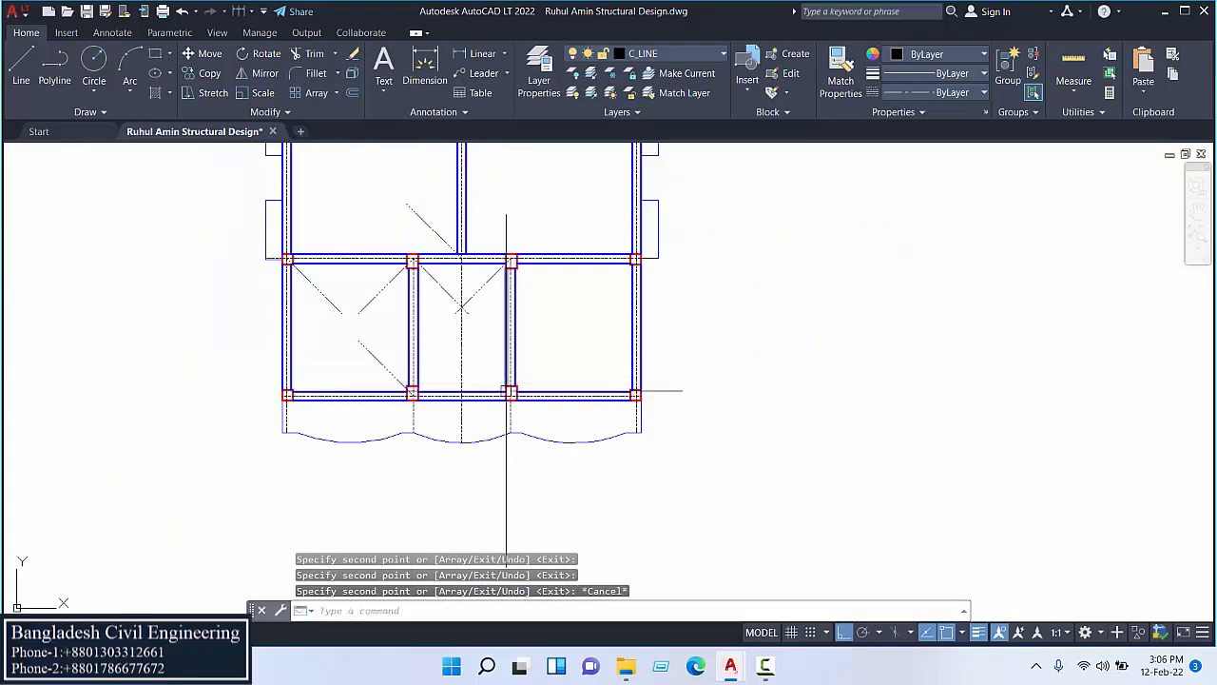
# - Copy the falling diagonal of the bottom row's middle bay by its lower end to the third column on the bottom beam
pyautogui.click(440, 285)
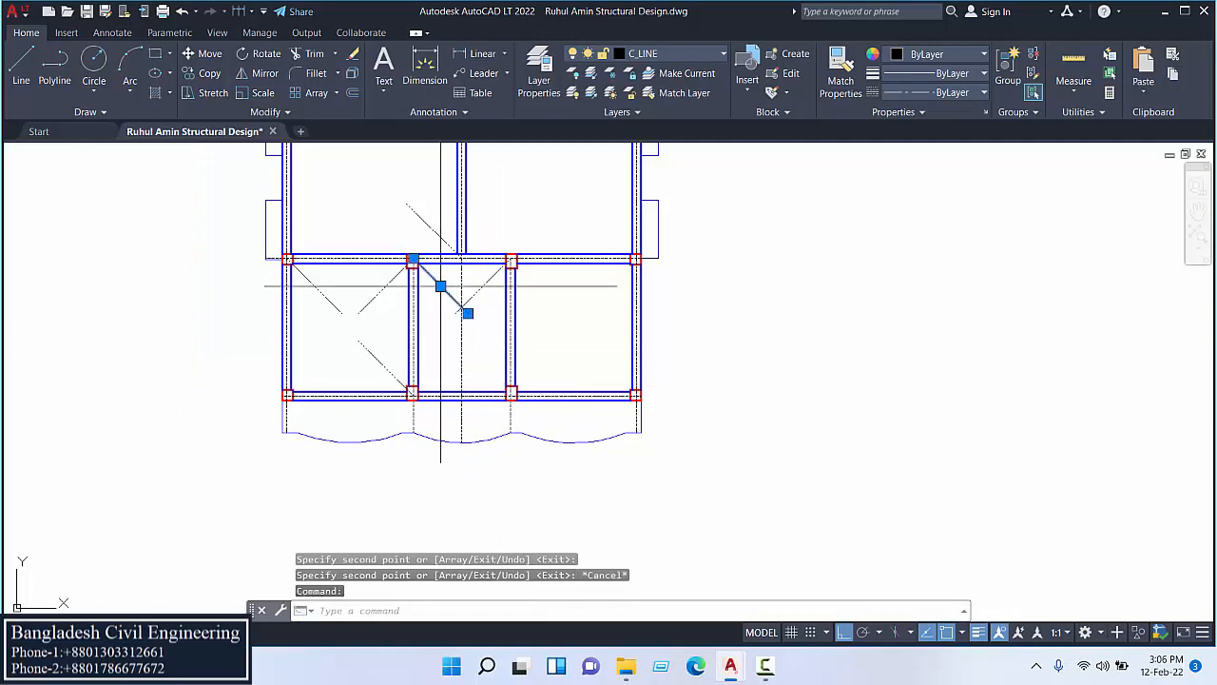
pyautogui.click(204, 73)
pyautogui.scroll(4, 490, 325)
pyautogui.click(439, 287)
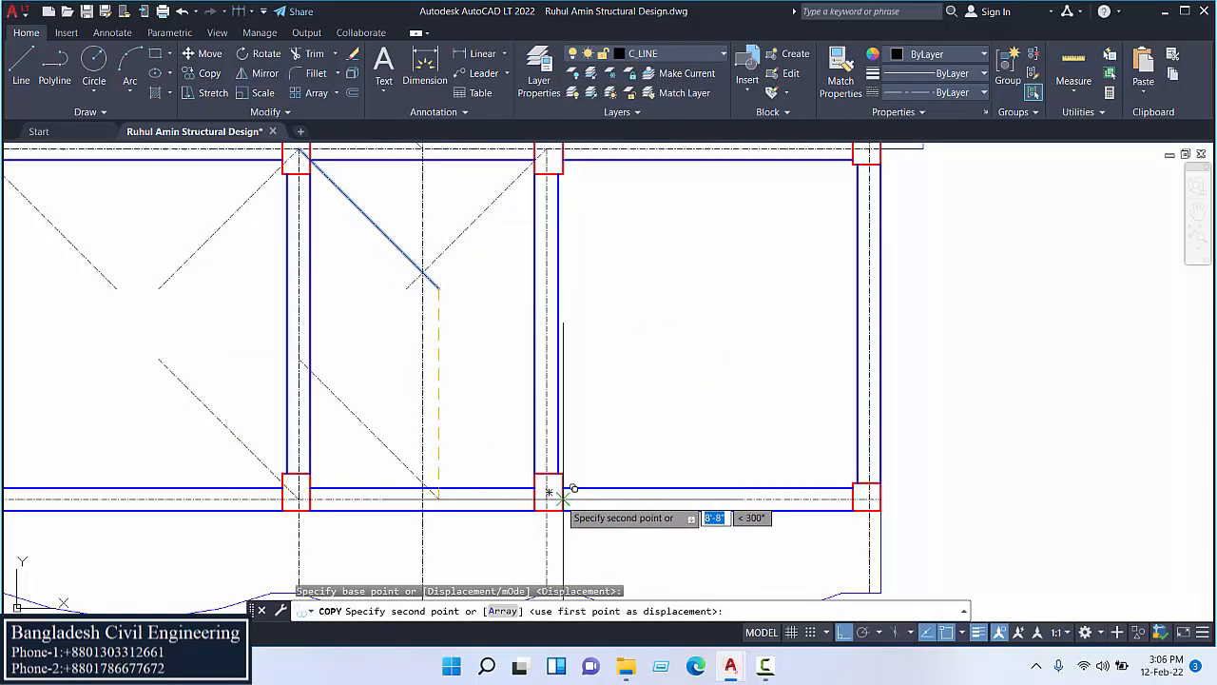
pyautogui.scroll(6, 551, 493)
pyautogui.scroll(-8, 570, 476)
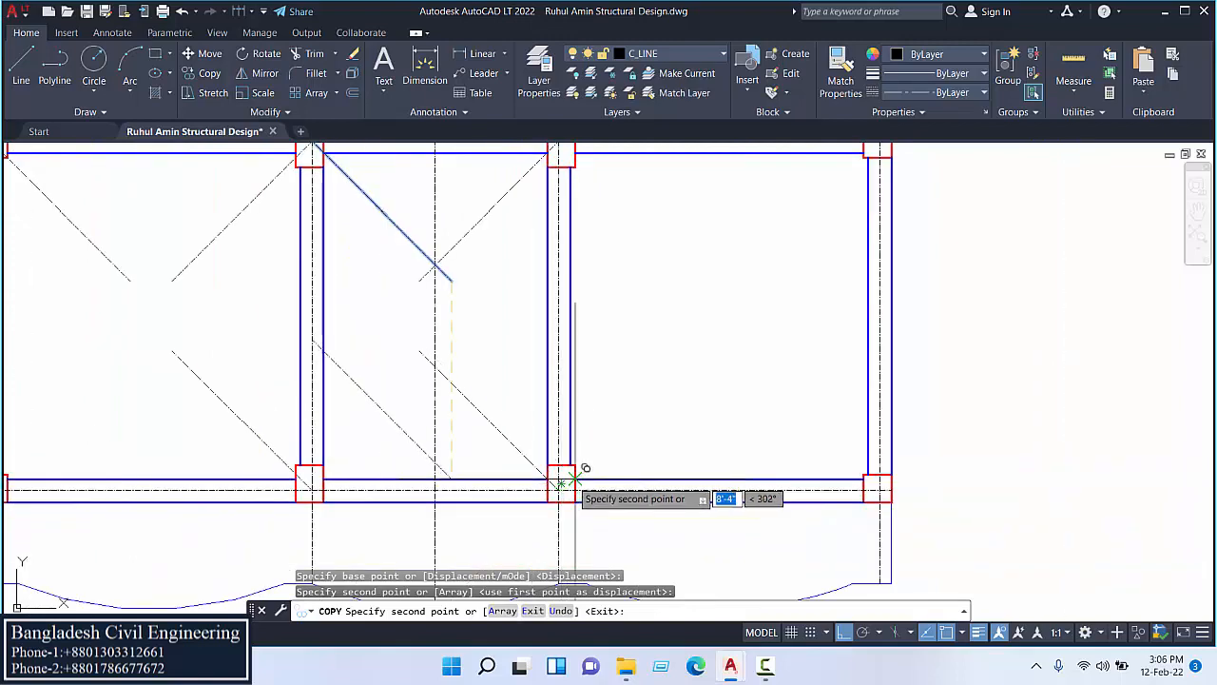
pyautogui.moveTo(536, 381); pyautogui.dragTo(557, 434, button='middle')
pyautogui.press('Escape')
# - Copy the bottom middle bay's rising diagonal by its lower end to the second and first columns on the bottom beam
pyautogui.click(536, 319)
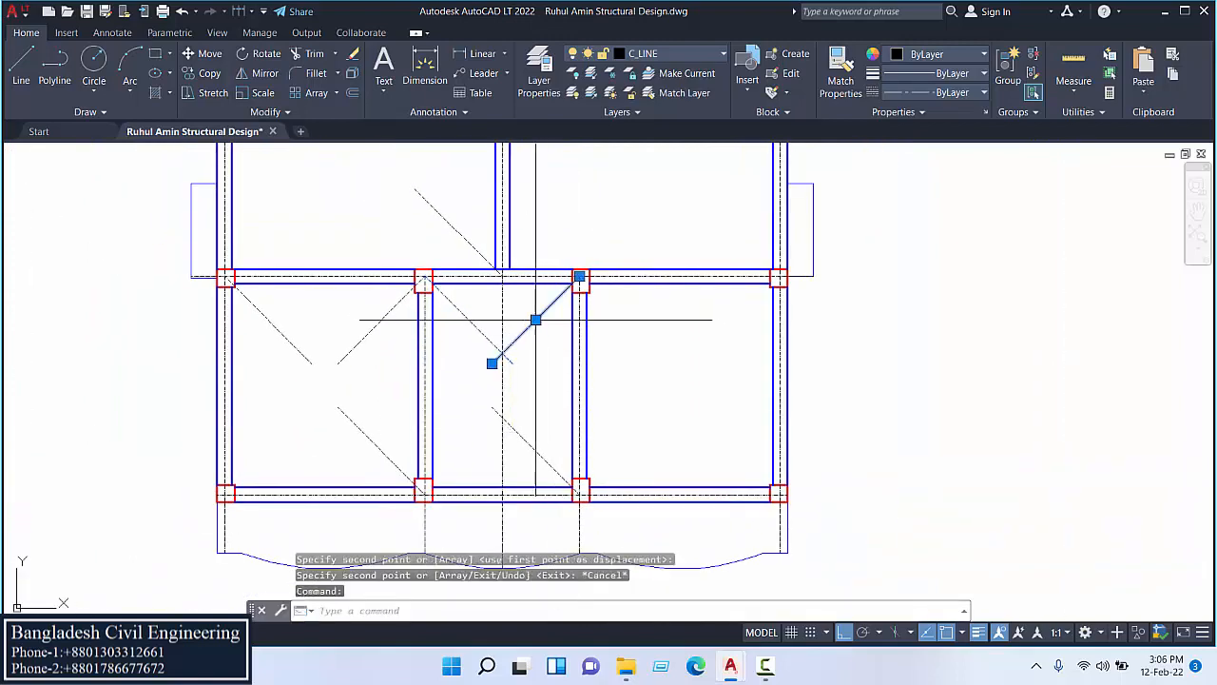
pyautogui.click(209, 74)
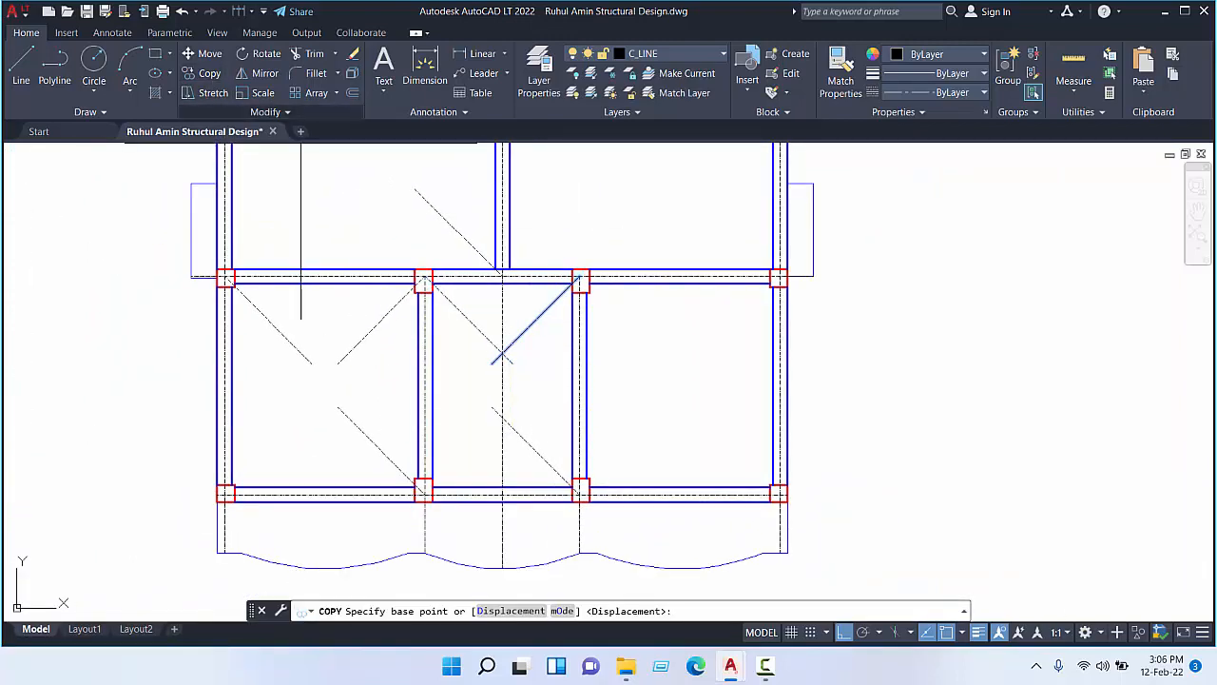
pyautogui.click(492, 360)
pyautogui.scroll(6, 408, 517)
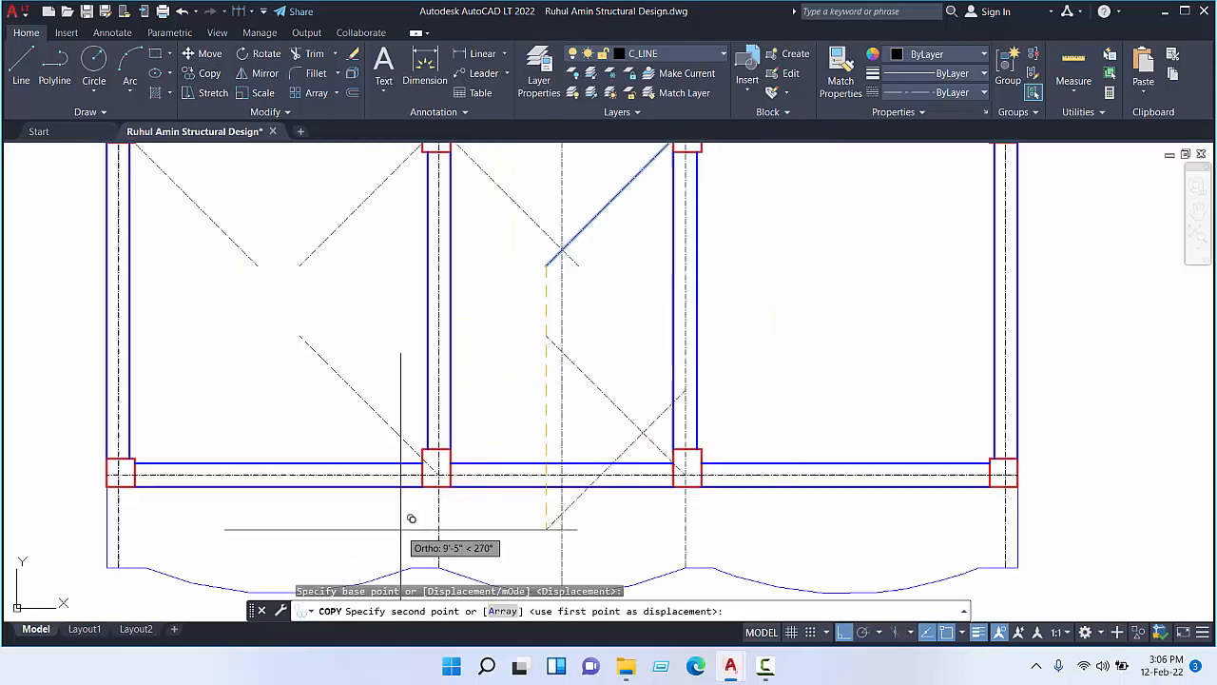
pyautogui.scroll(-4, 533, 404)
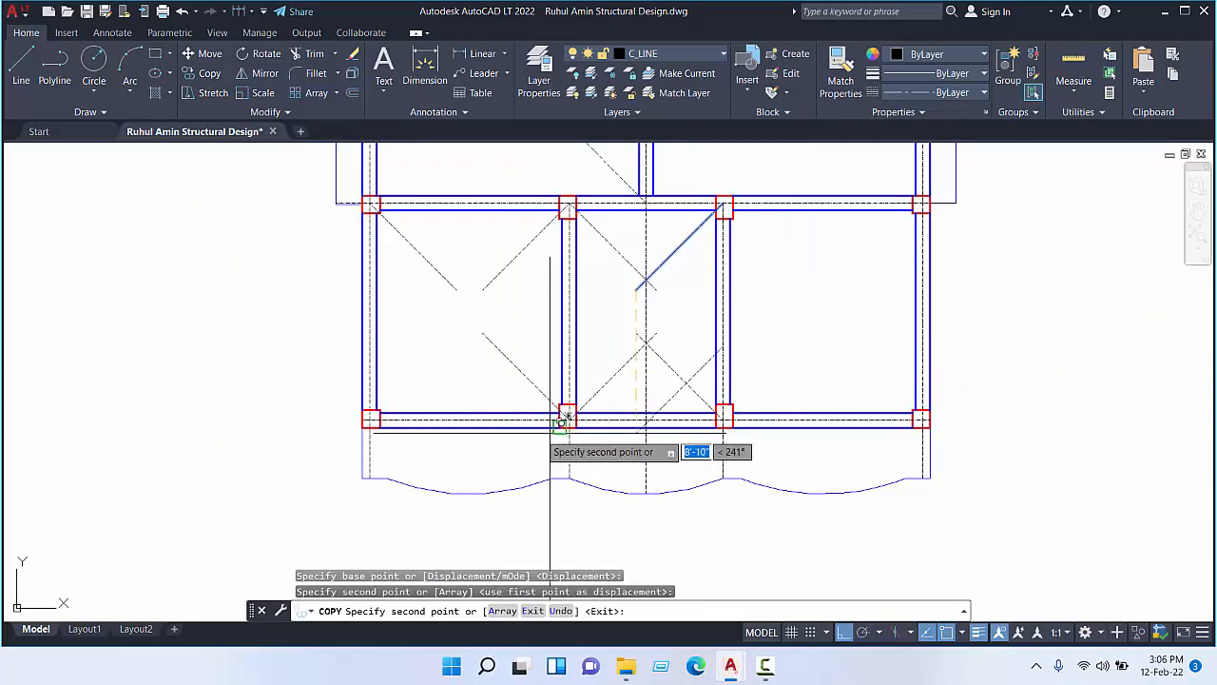
pyautogui.scroll(4, 366, 437)
pyautogui.click(390, 429)
# - Place copies of the rising diagonal by its lower end at the left-hand columns on the fourth, third and second beams
pyautogui.scroll(-5, 390, 429)
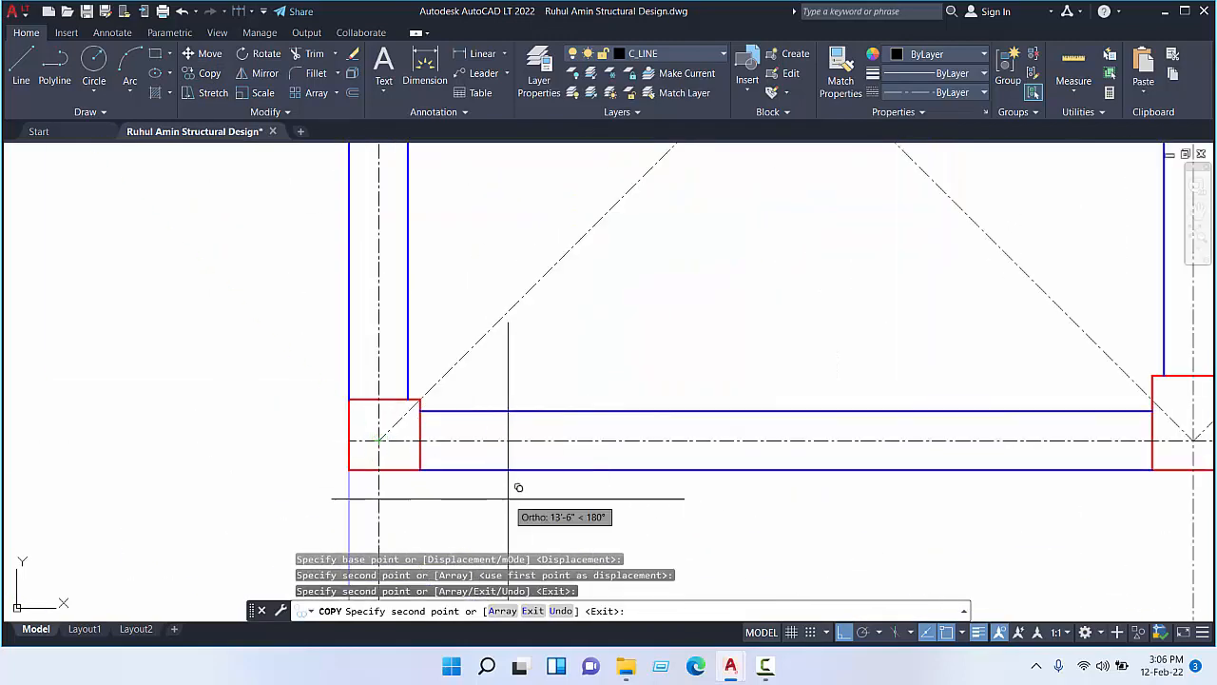
pyautogui.moveTo(536, 320); pyautogui.dragTo(499, 530, button='middle')
pyautogui.scroll(7, 449, 469)
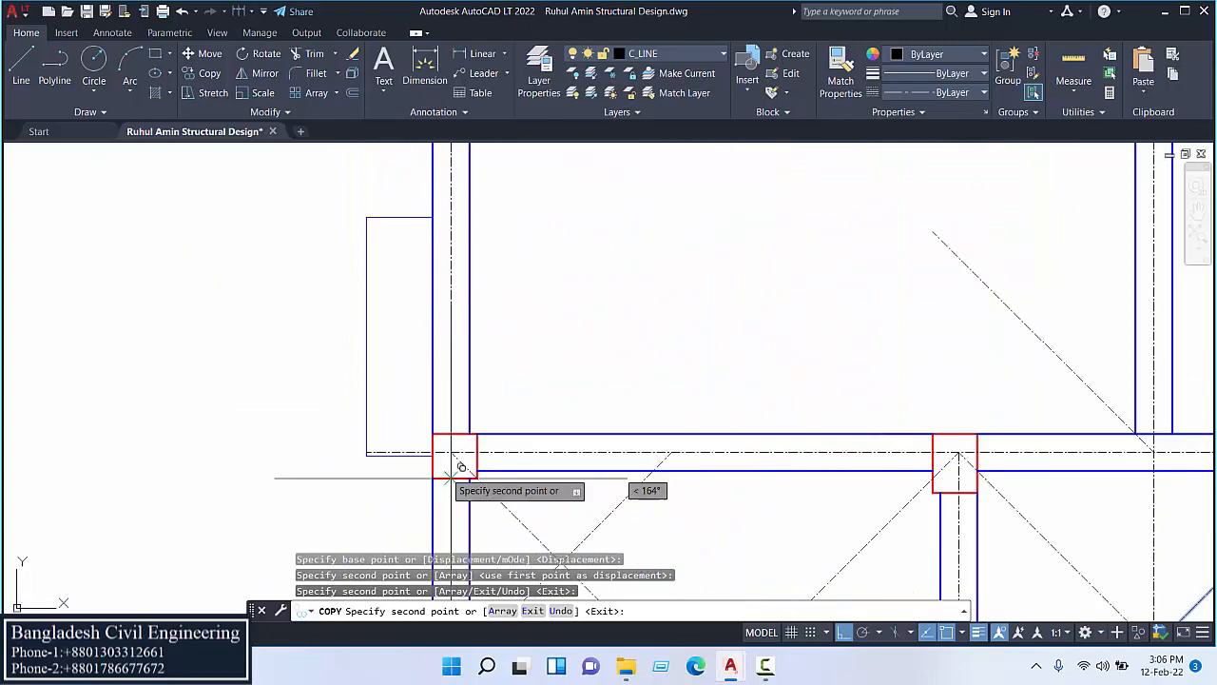
pyautogui.click(452, 442)
pyautogui.scroll(-6, 509, 433)
pyautogui.moveTo(538, 340); pyautogui.dragTo(489, 518, button='middle')
pyautogui.scroll(6, 444, 435)
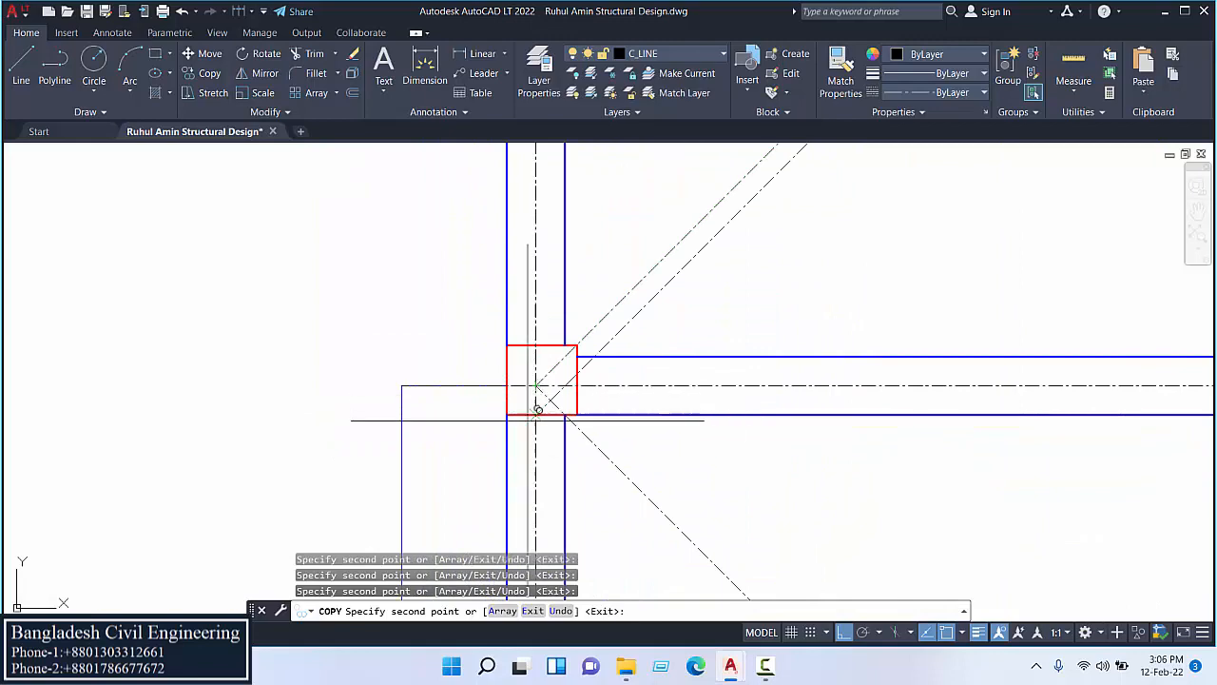
pyautogui.scroll(-7, 527, 428)
pyautogui.scroll(7, 525, 264)
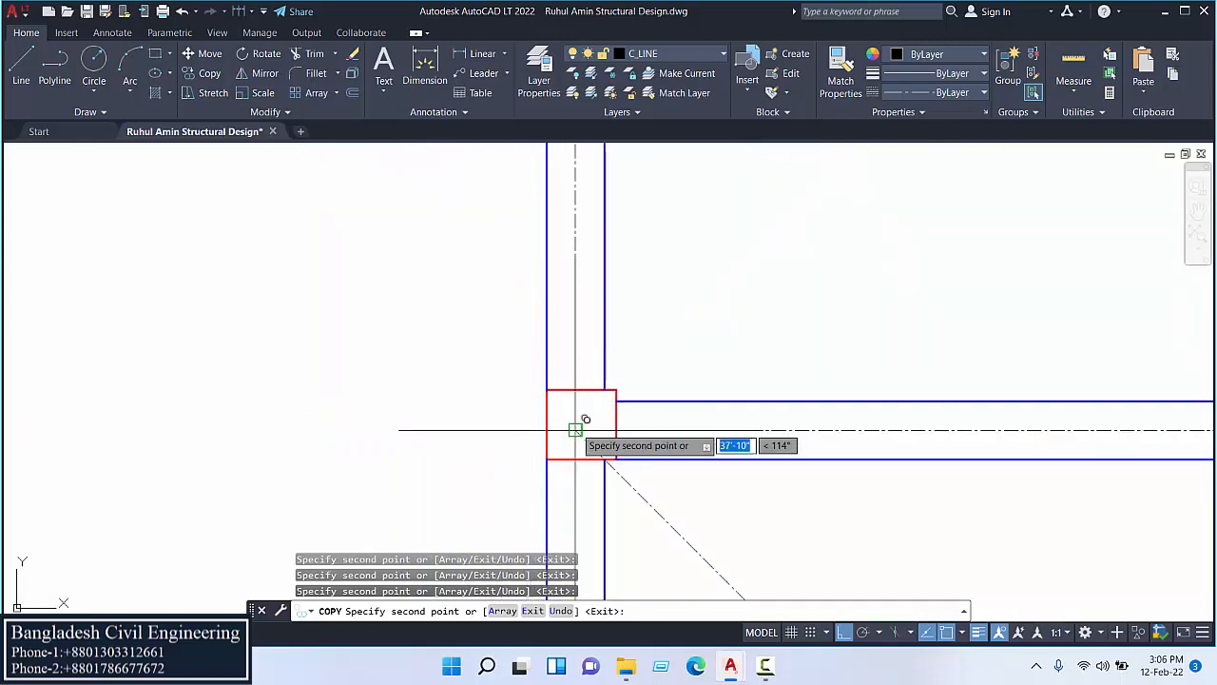
# - Place a copy of the rising diagonal by its lower end where the middle vertical beam meets the fourth beam, and end the copying
pyautogui.scroll(-6, 576, 430)
pyautogui.moveTo(761, 413); pyautogui.dragTo(581, 263, button='middle')
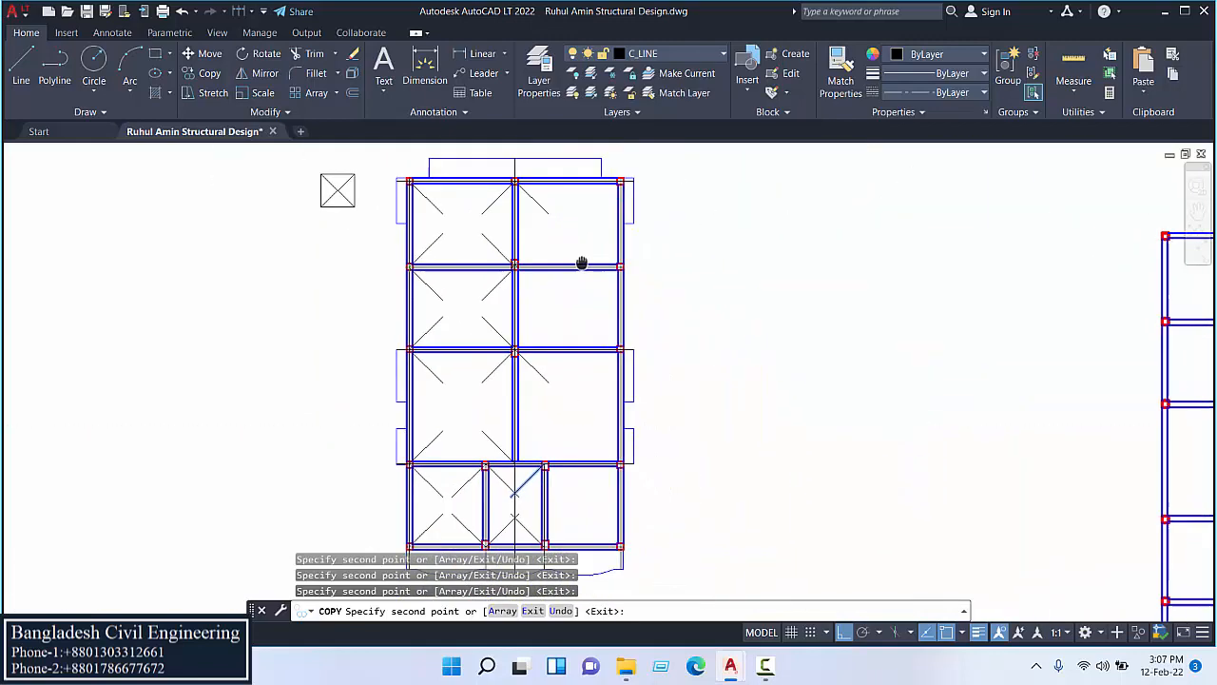
pyautogui.scroll(6, 514, 480)
pyautogui.scroll(6, 514, 480)
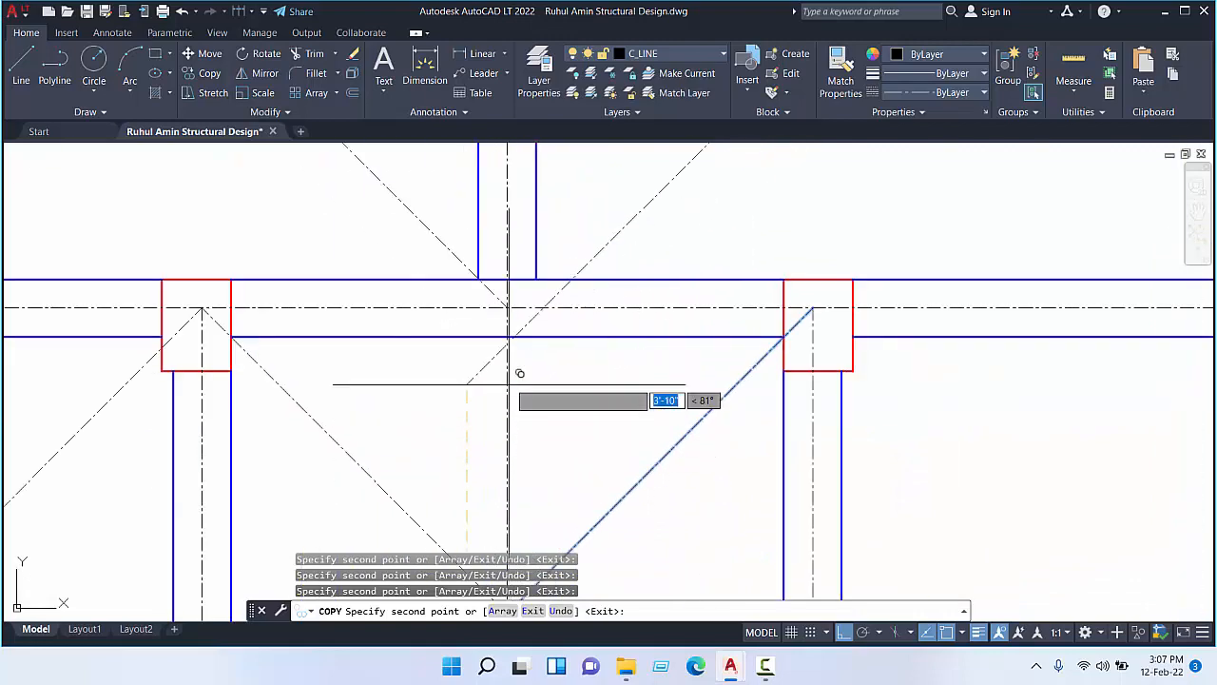
pyautogui.scroll(-6, 522, 310)
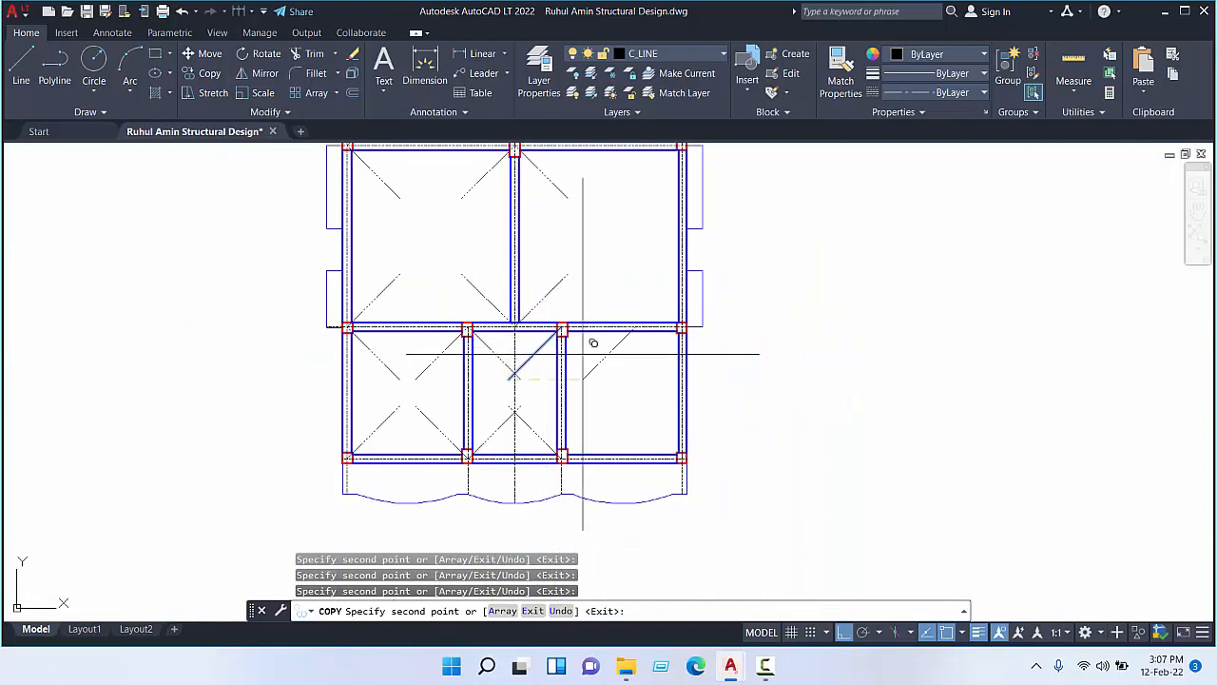
pyautogui.press('Escape')
# - Copy the falling diagonal of the right bay below the third beam by its lower end to the right-hand column on the fourth beam
pyautogui.click(560, 191)
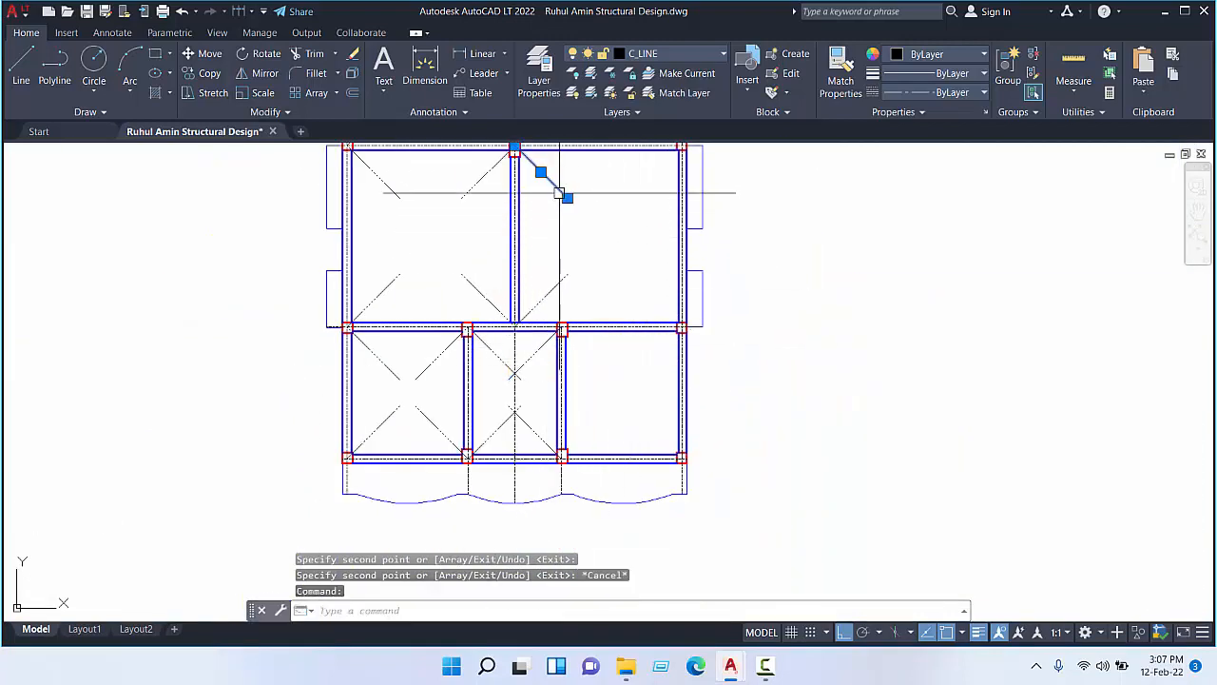
pyautogui.click(204, 73)
pyautogui.click(568, 198)
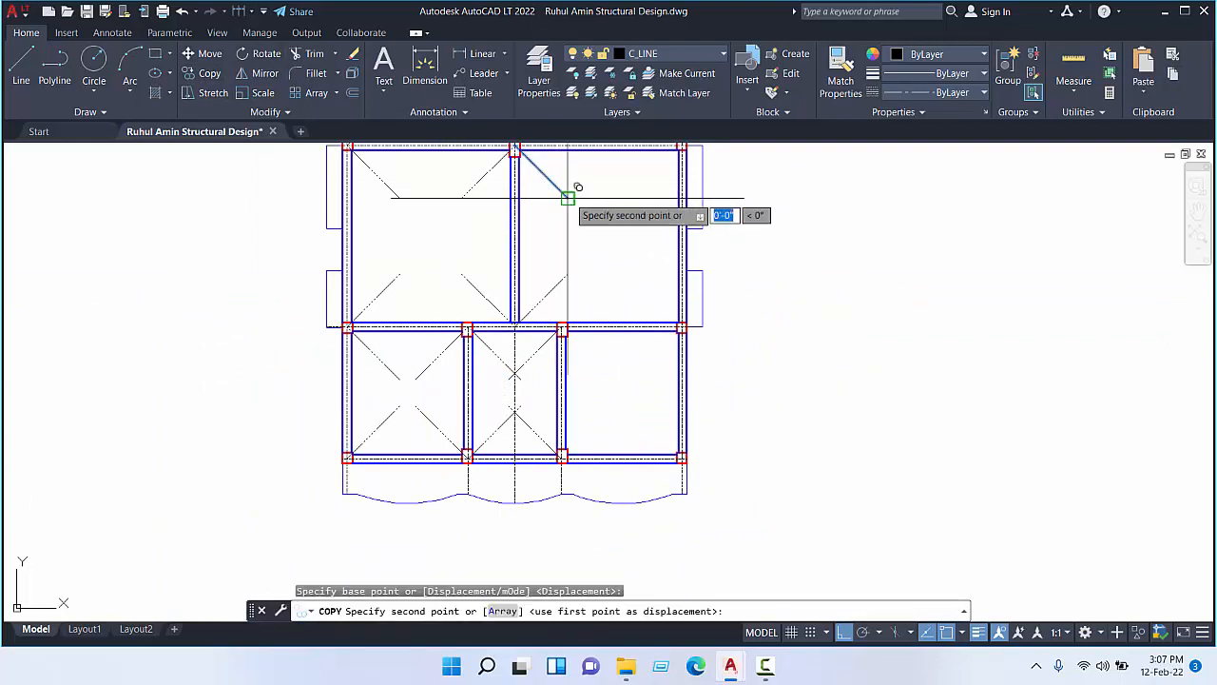
pyautogui.scroll(5, 731, 307)
pyautogui.click(775, 305)
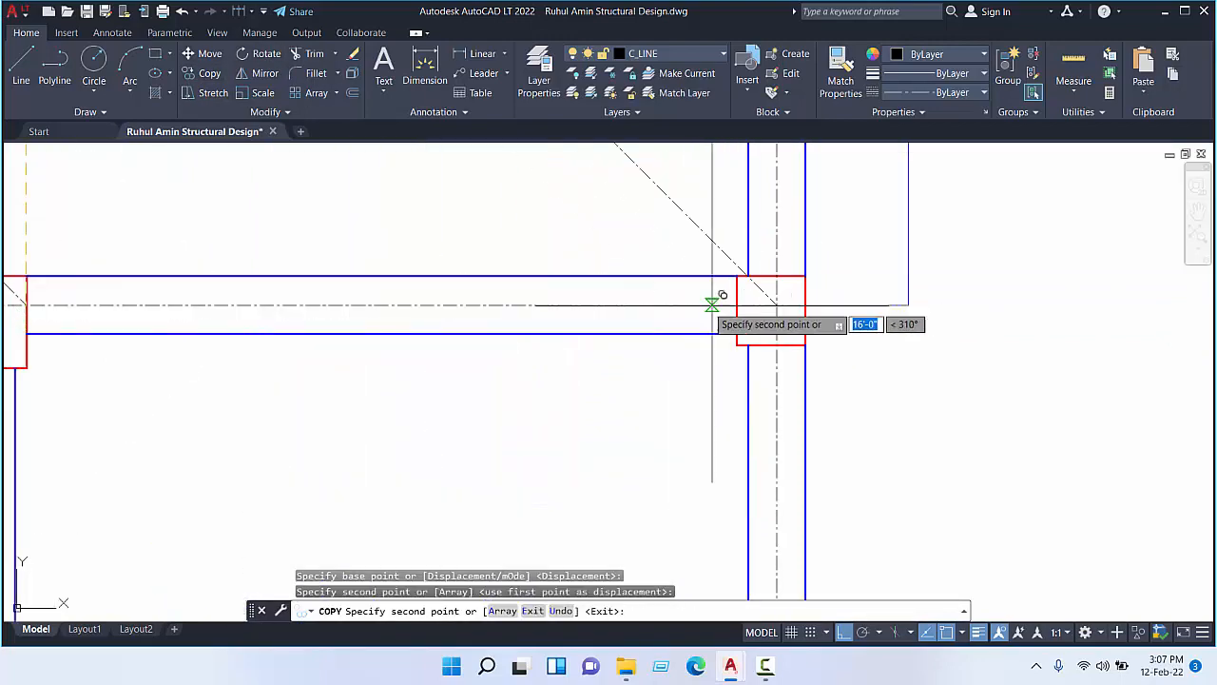
pyautogui.scroll(-5, 630, 402)
pyautogui.press('Escape')
# - Copy the same bay's rising diagonal by its upper end to the right-hand column on the third beam, and end the copying
pyautogui.click(473, 435)
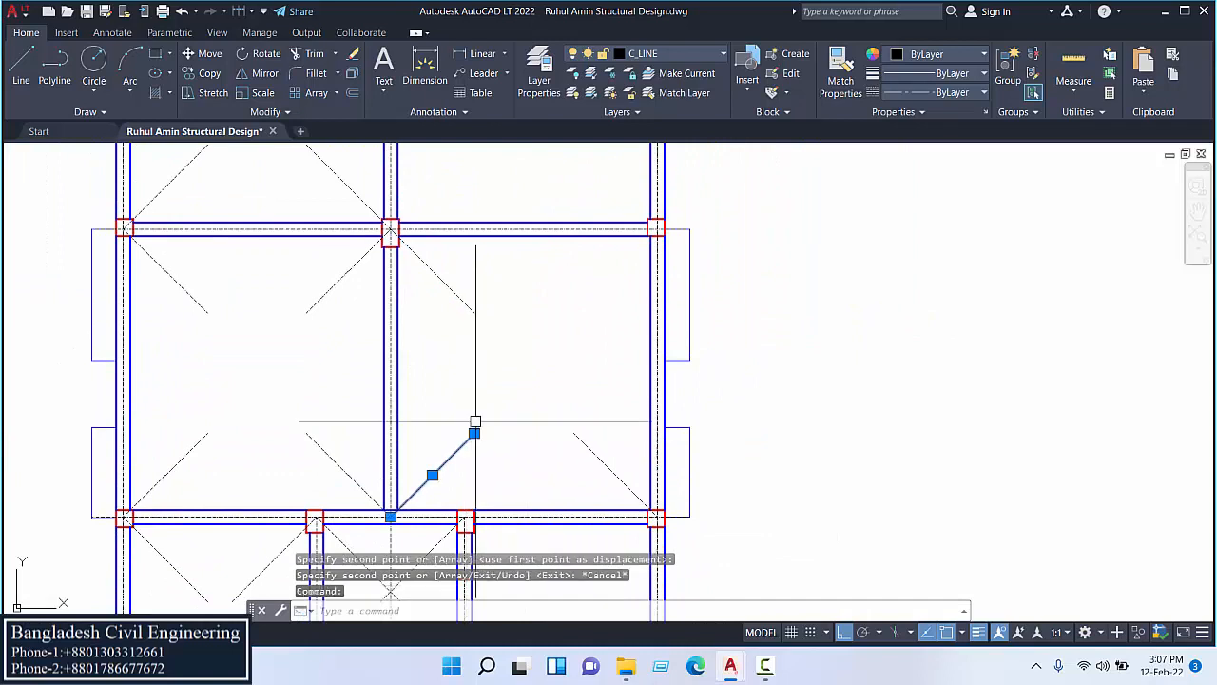
pyautogui.click(206, 73)
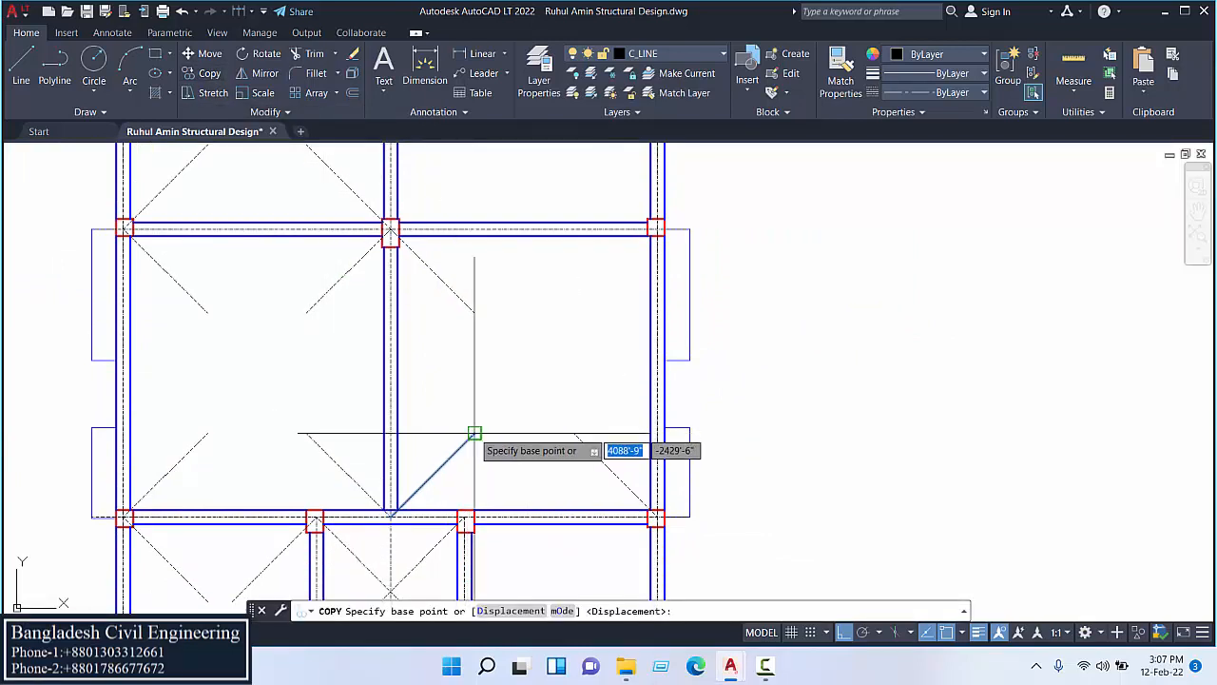
pyautogui.click(473, 435)
pyautogui.scroll(5, 652, 242)
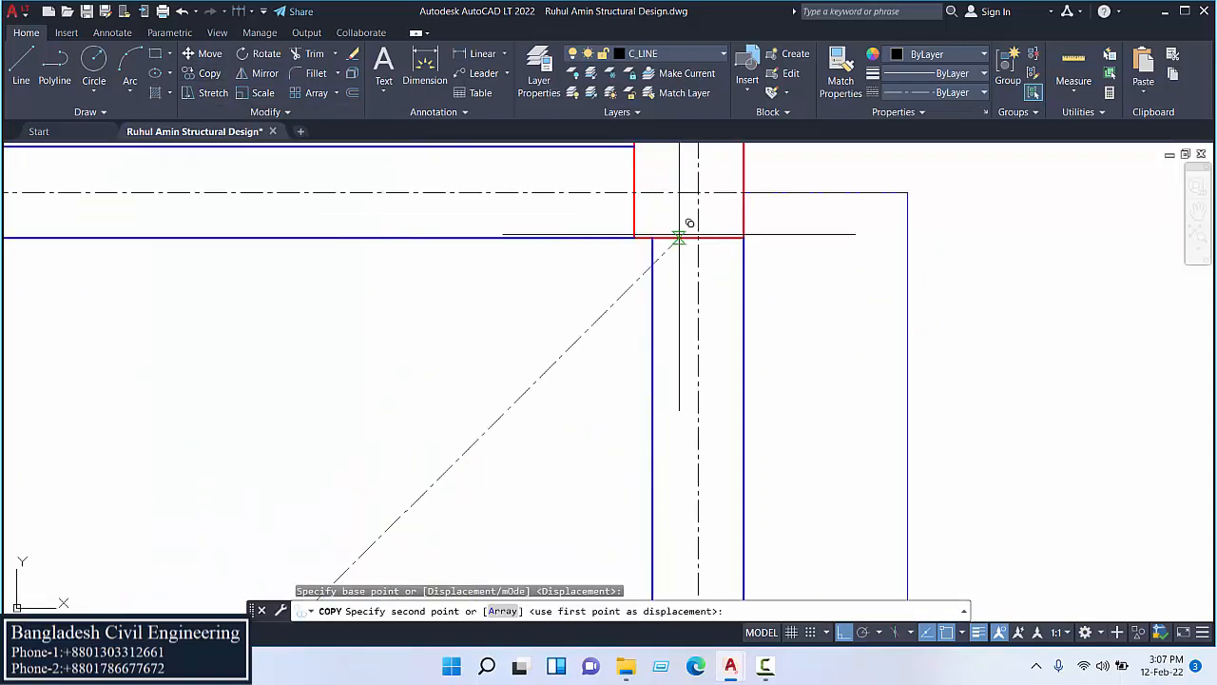
pyautogui.click(698, 190)
pyautogui.rightClick(698, 191)
pyautogui.click(761, 200)
pyautogui.scroll(-6, 680, 245)
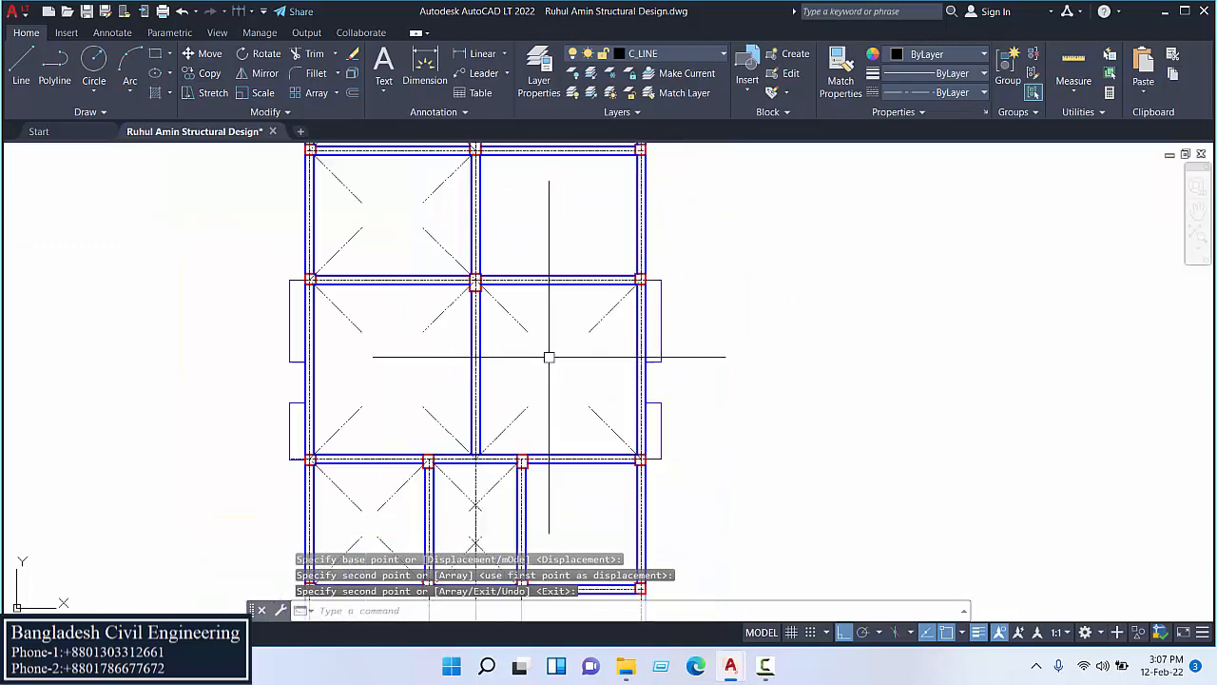
pyautogui.moveTo(429, 336); pyautogui.dragTo(456, 299, button='middle')
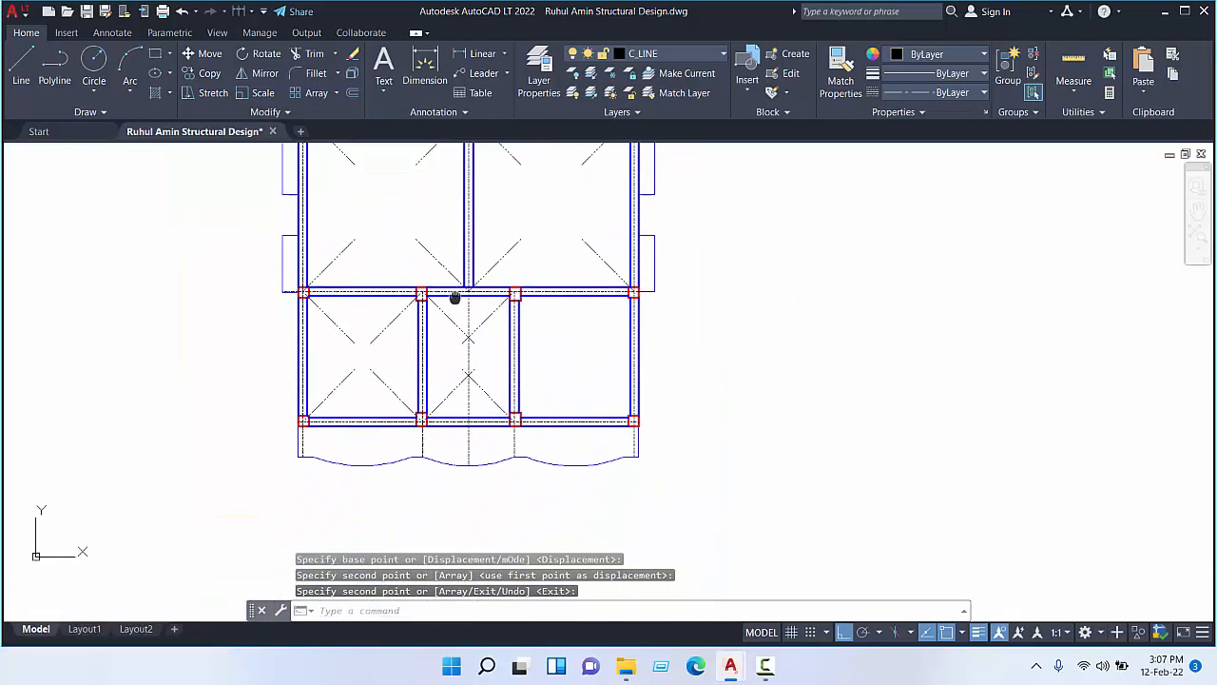
# - Trim away the middle vertical beam's centre line below the fourth beam, using that beam's centre line as the cutting edge
pyautogui.scroll(5, 473, 297)
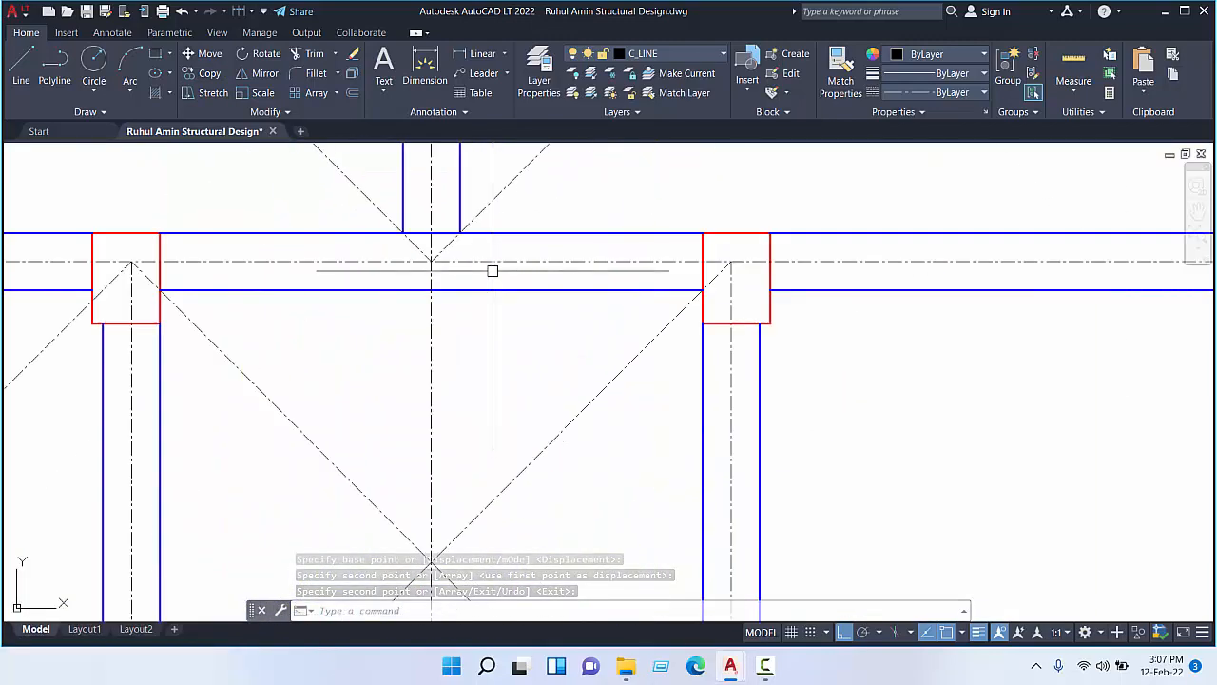
pyautogui.click(492, 260)
pyautogui.scroll(-5, 485, 304)
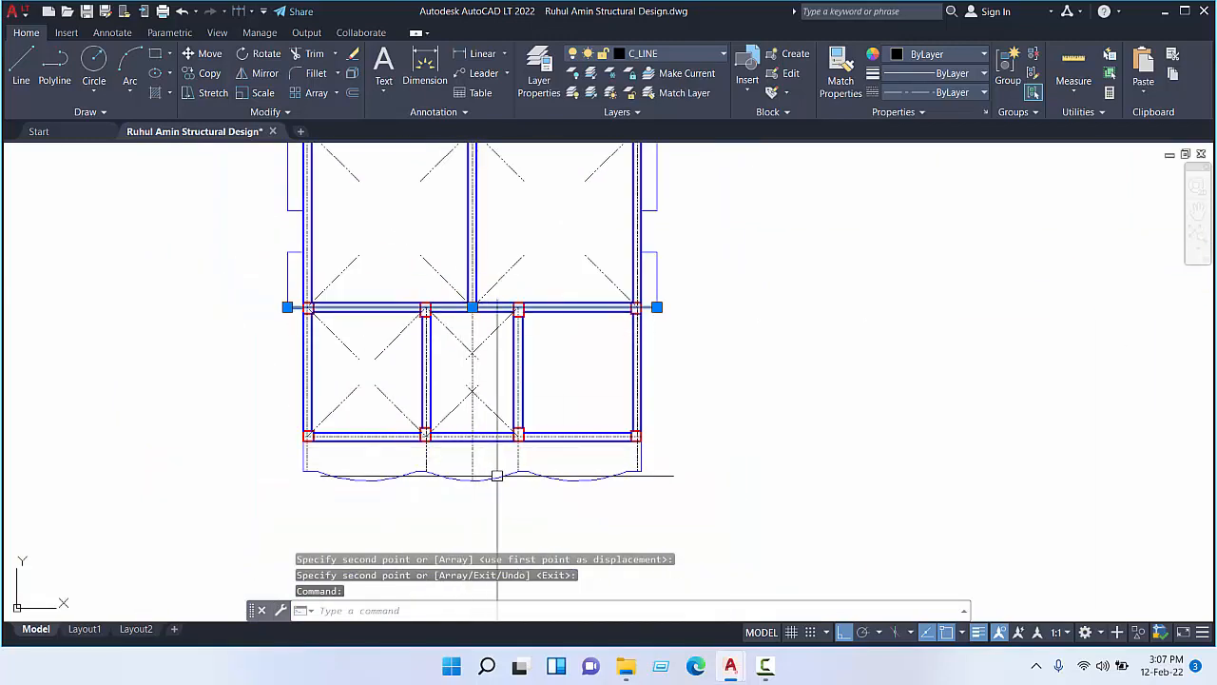
pyautogui.click(310, 54)
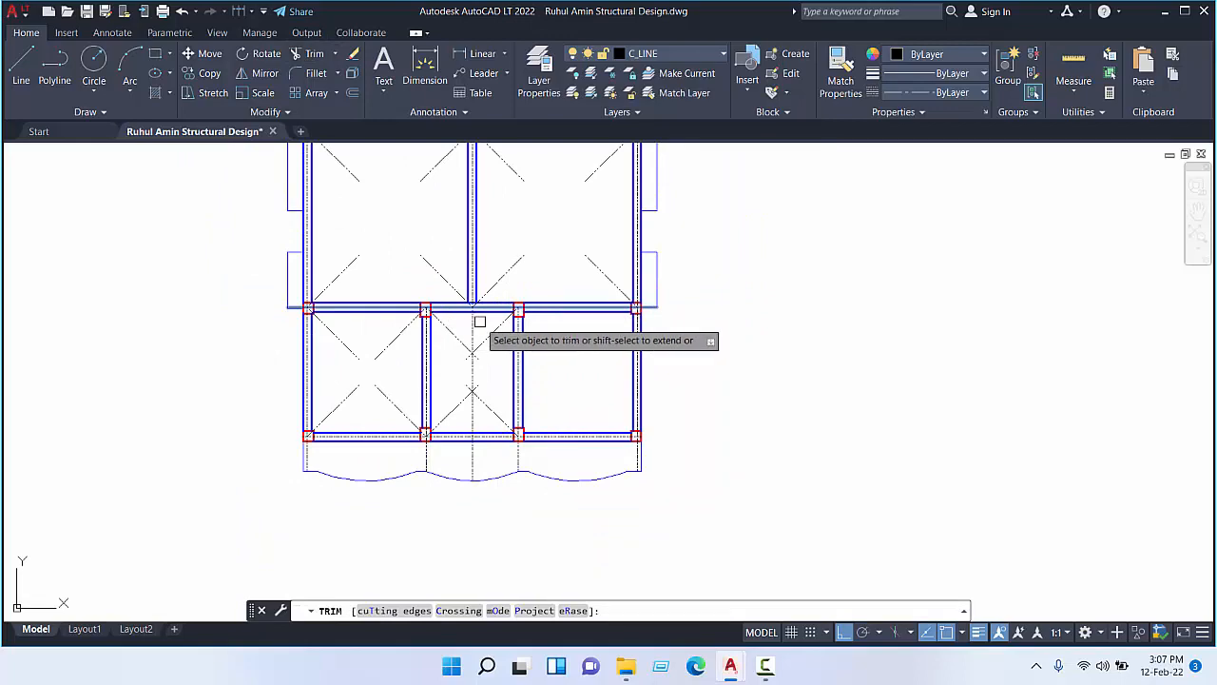
pyautogui.click(472, 324)
pyautogui.rightClick(472, 324)
pyautogui.click(513, 337)
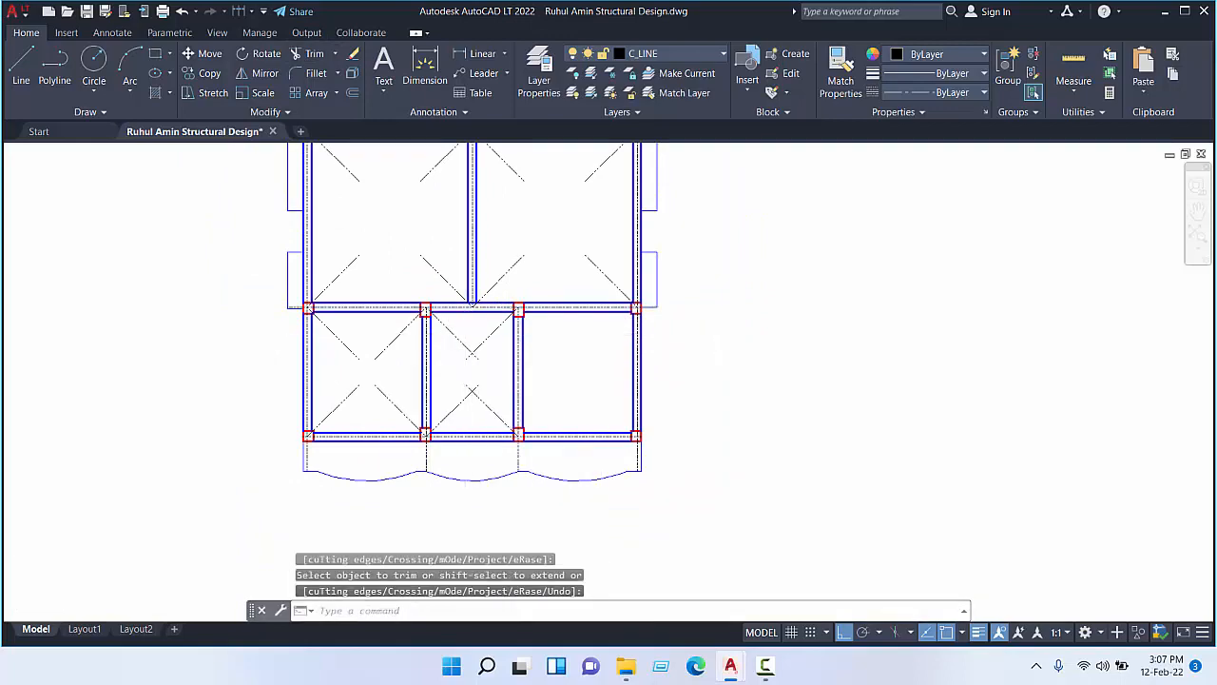
# - Extend the diagonals in the first-row left bay until the pair at each side beam meets, trimming any overshoot
pyautogui.scroll(-2, 467, 428)
pyautogui.moveTo(442, 288); pyautogui.dragTo(434, 351, button='middle')
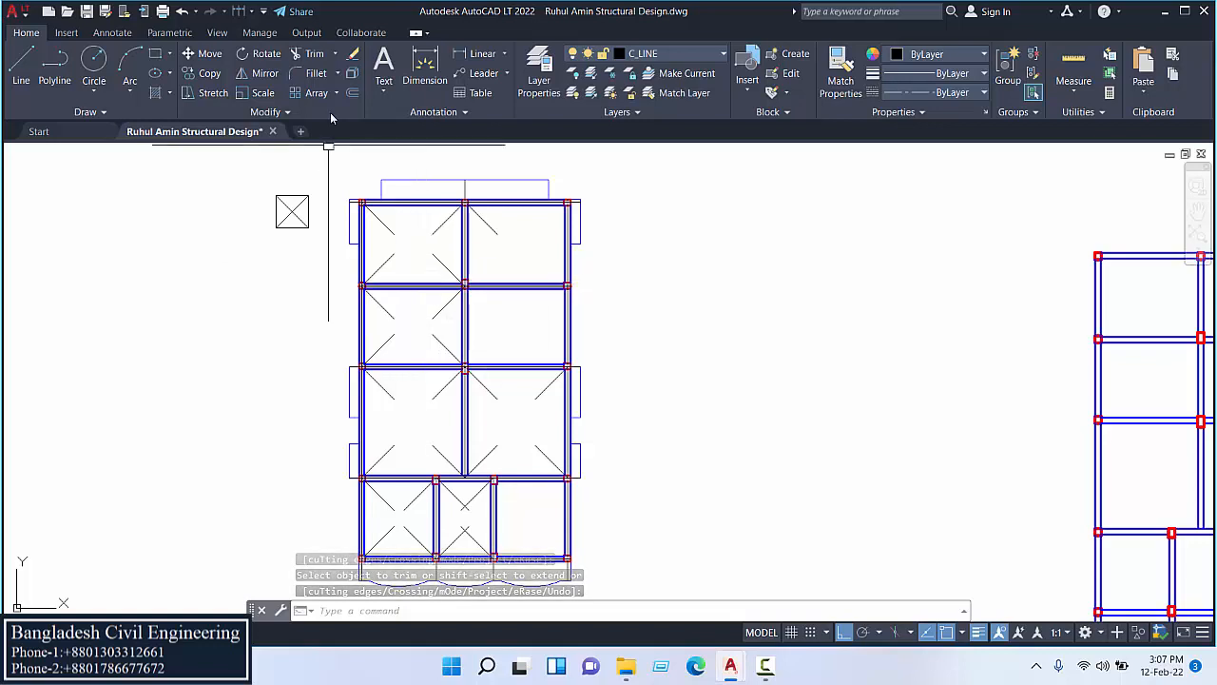
pyautogui.click(309, 55)
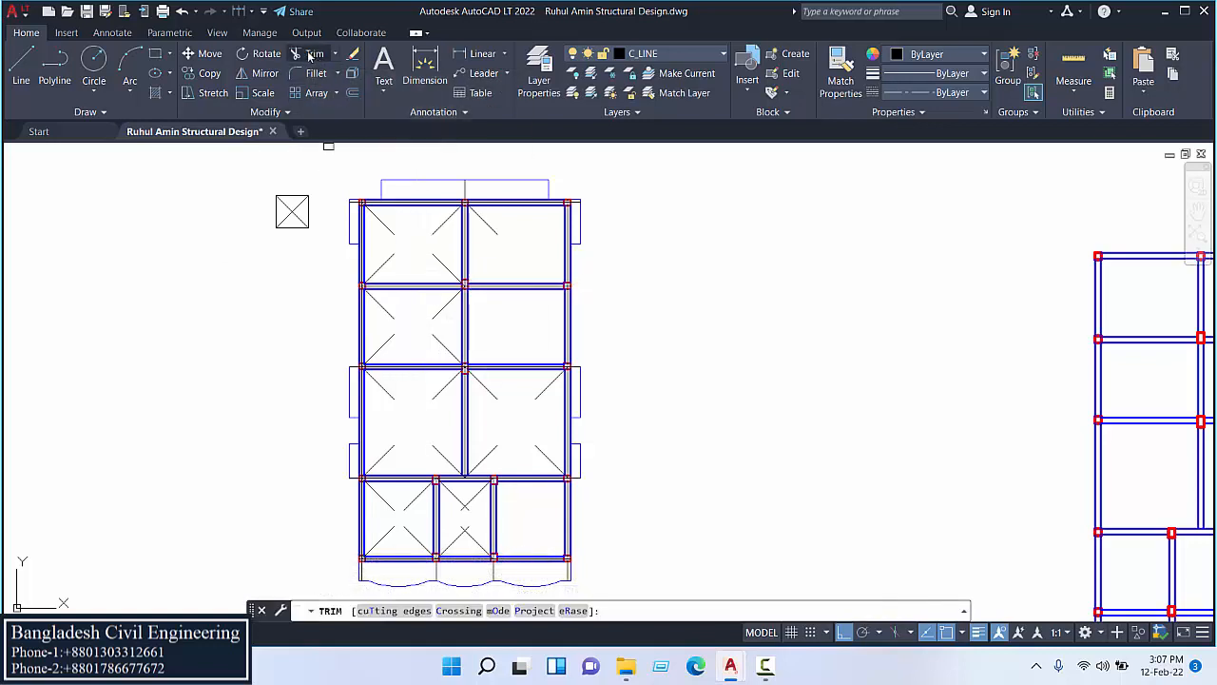
pyautogui.click(434, 232)
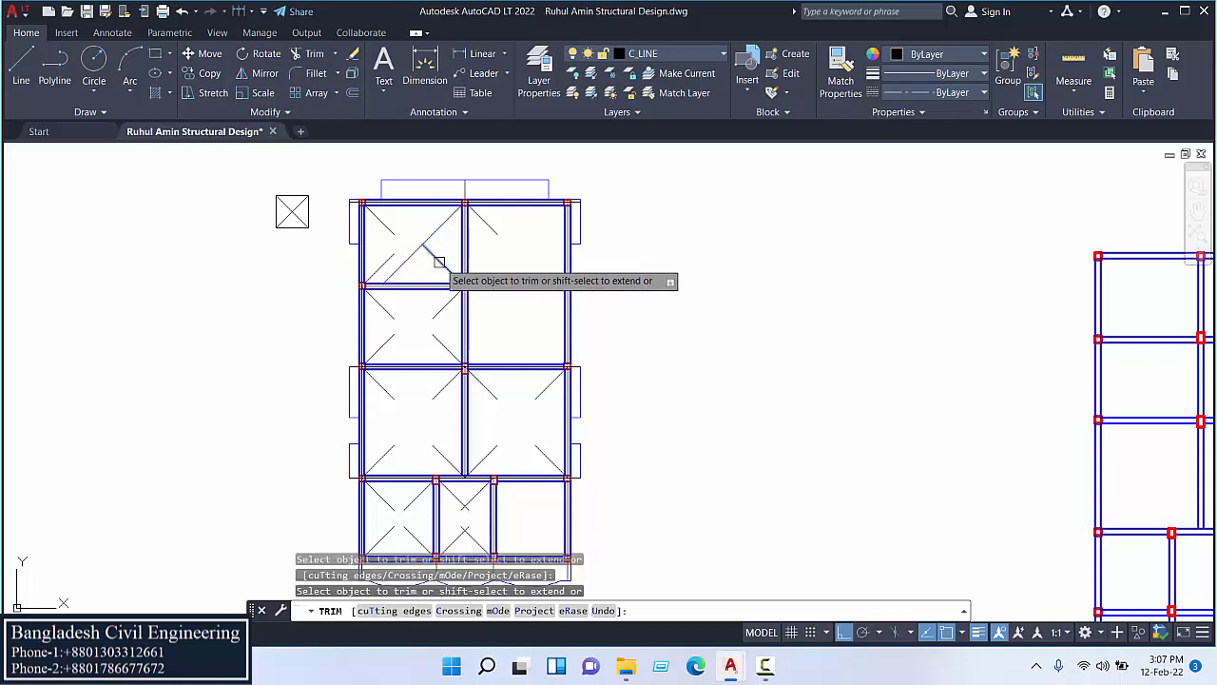
pyautogui.click(439, 262)
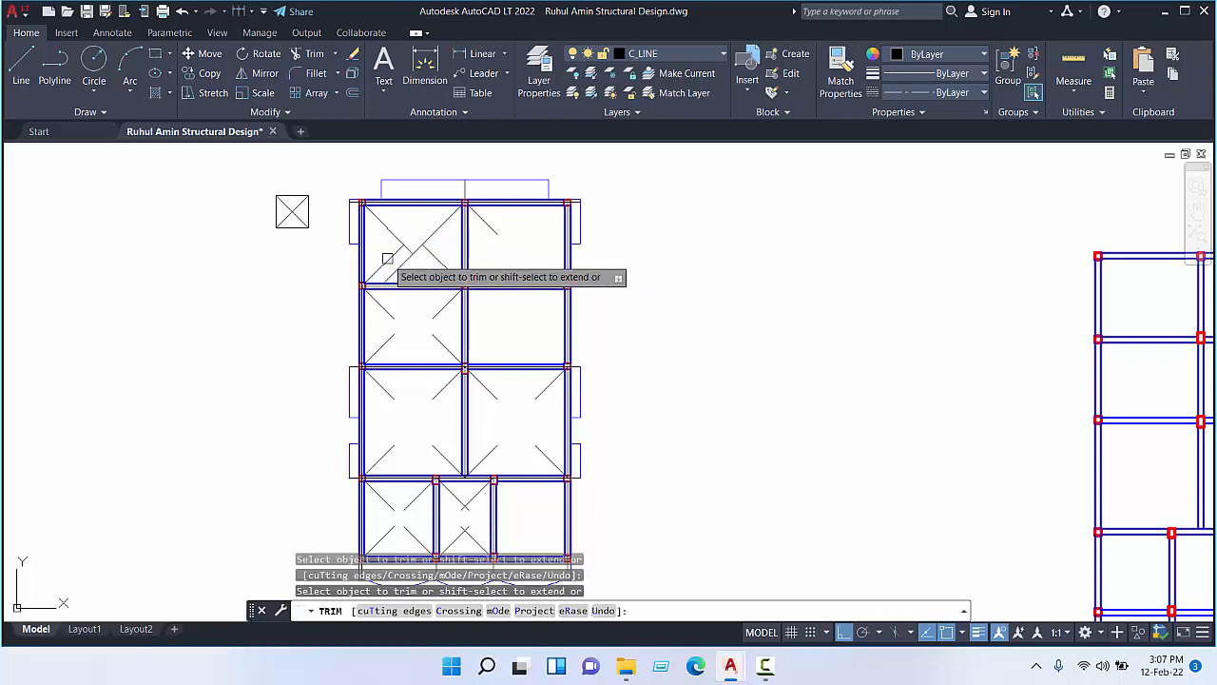
pyautogui.scroll(4, 400, 272)
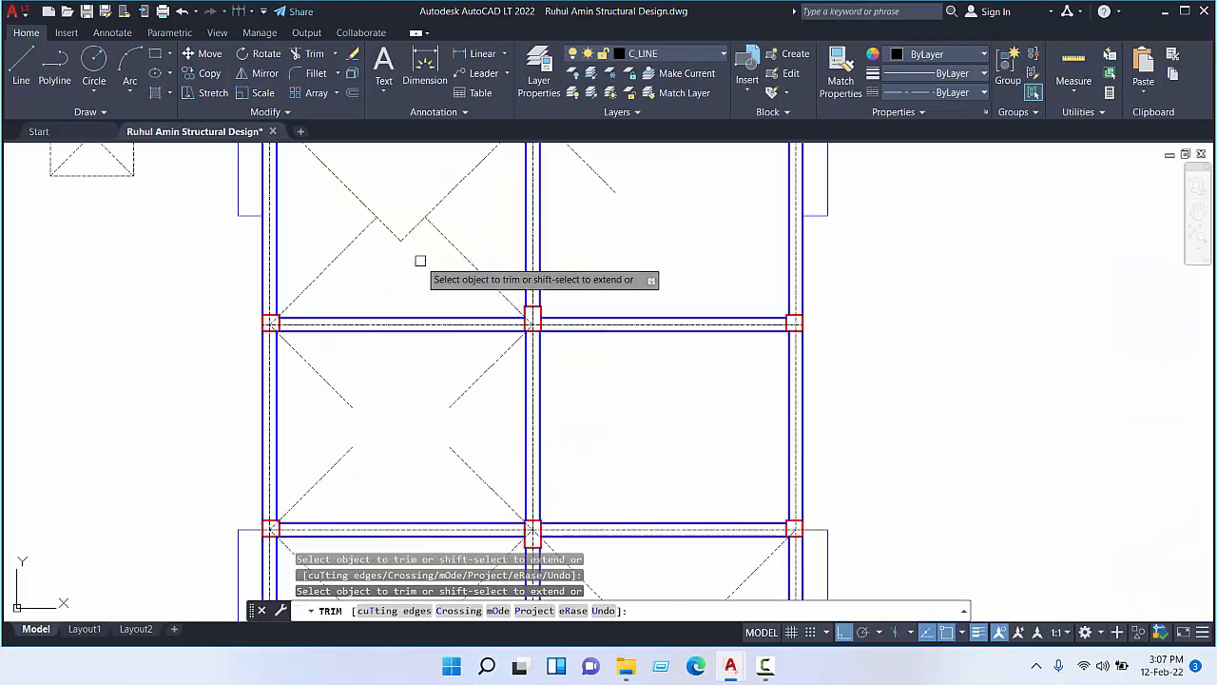
# - Extend the diagonals in the second-row left bay until the pair at each side beam meets, trimming the overshoot
pyautogui.scroll(-4, 384, 250)
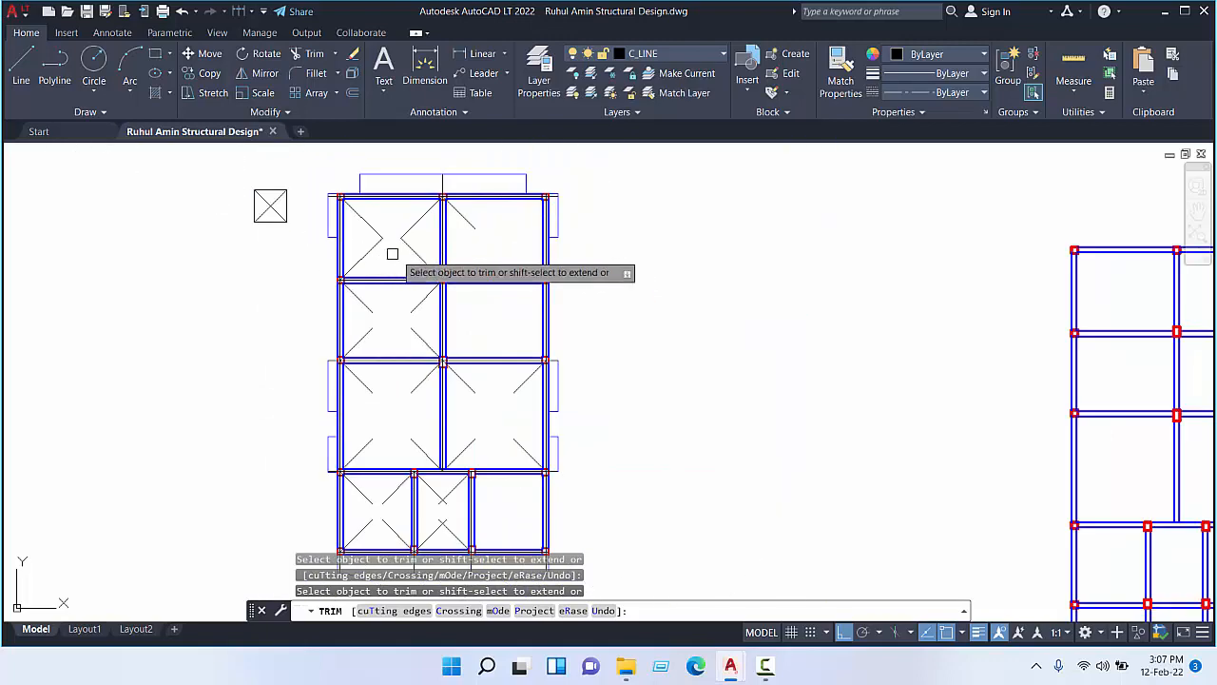
pyautogui.moveTo(491, 247); pyautogui.dragTo(533, 169, button='middle')
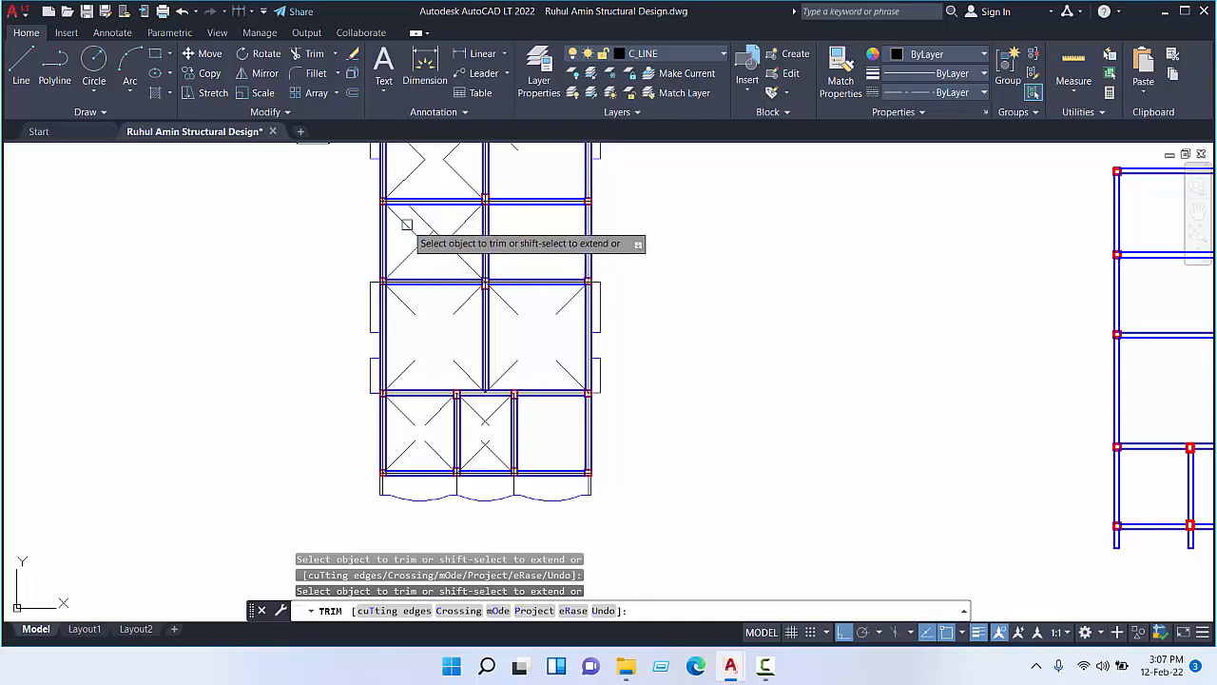
pyautogui.scroll(2, 436, 235)
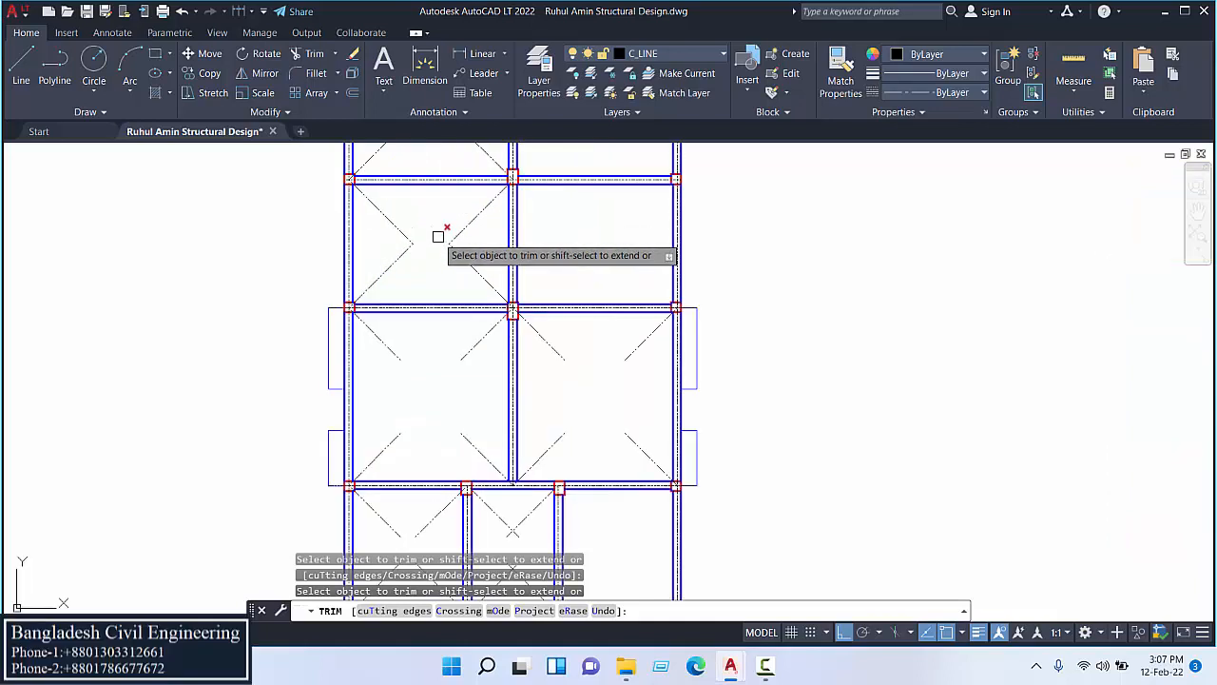
pyautogui.scroll(-2, 416, 334)
# - Extend the diagonals in the third-row left bay until the upper and lower pairs each meet, trimming the overshoot
pyautogui.scroll(2, 432, 272)
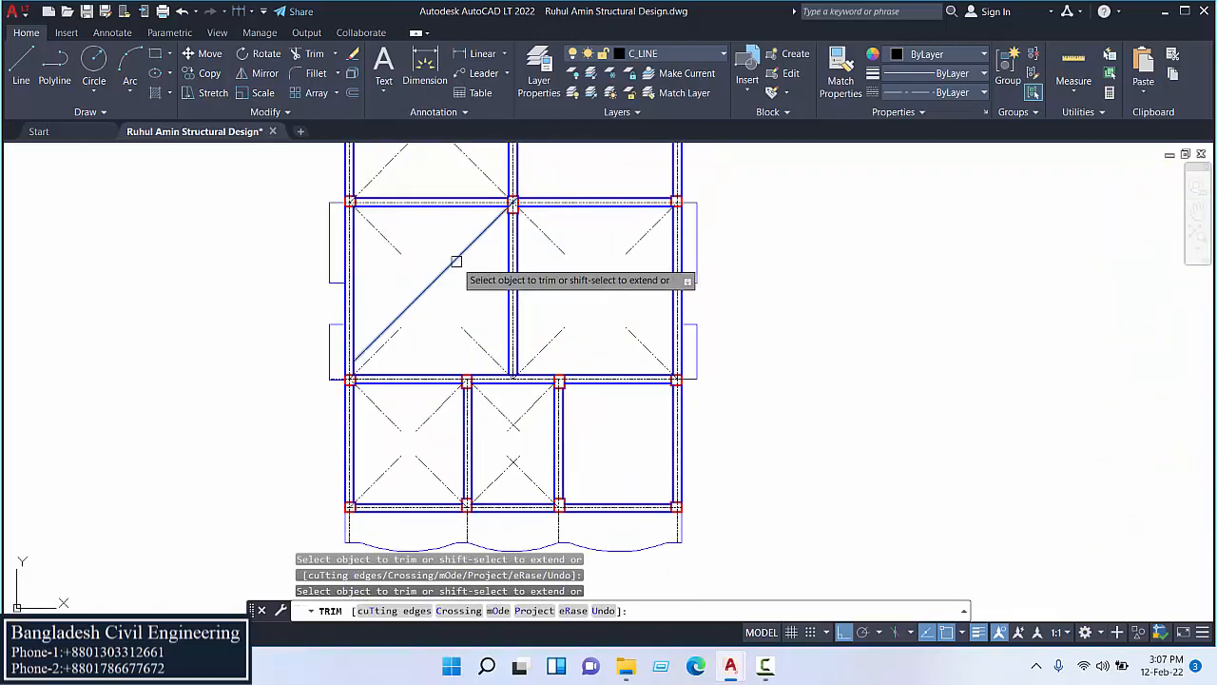
pyautogui.click(449, 273)
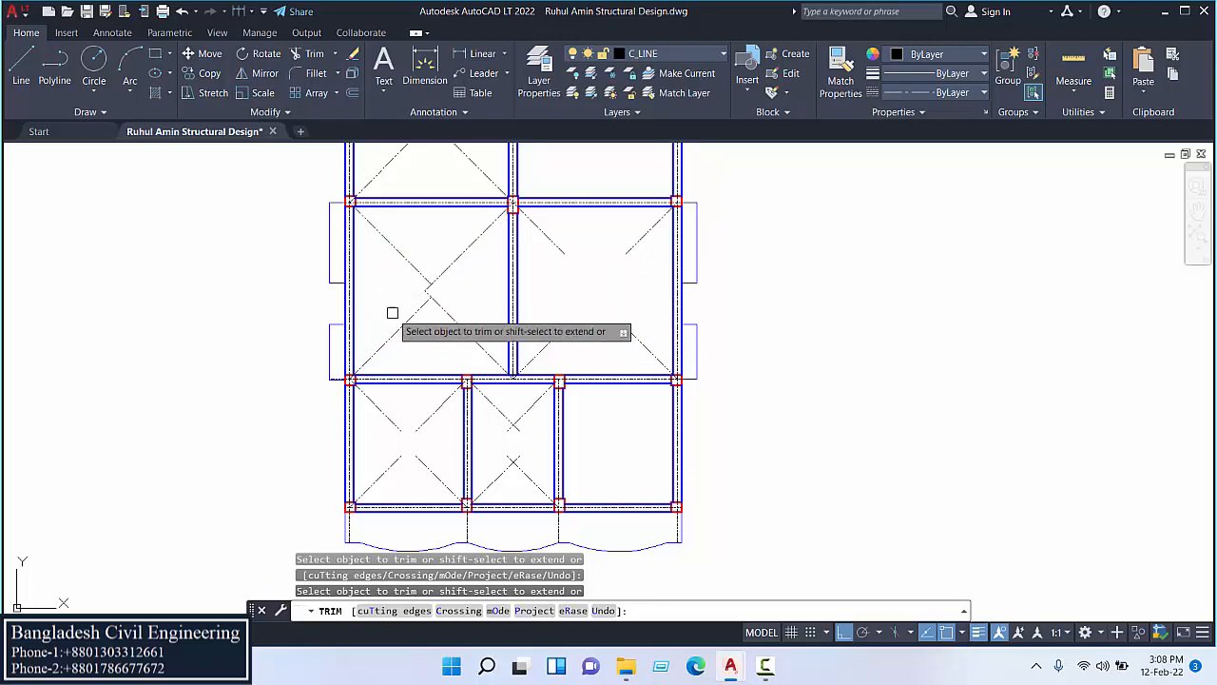
pyautogui.scroll(4, 424, 294)
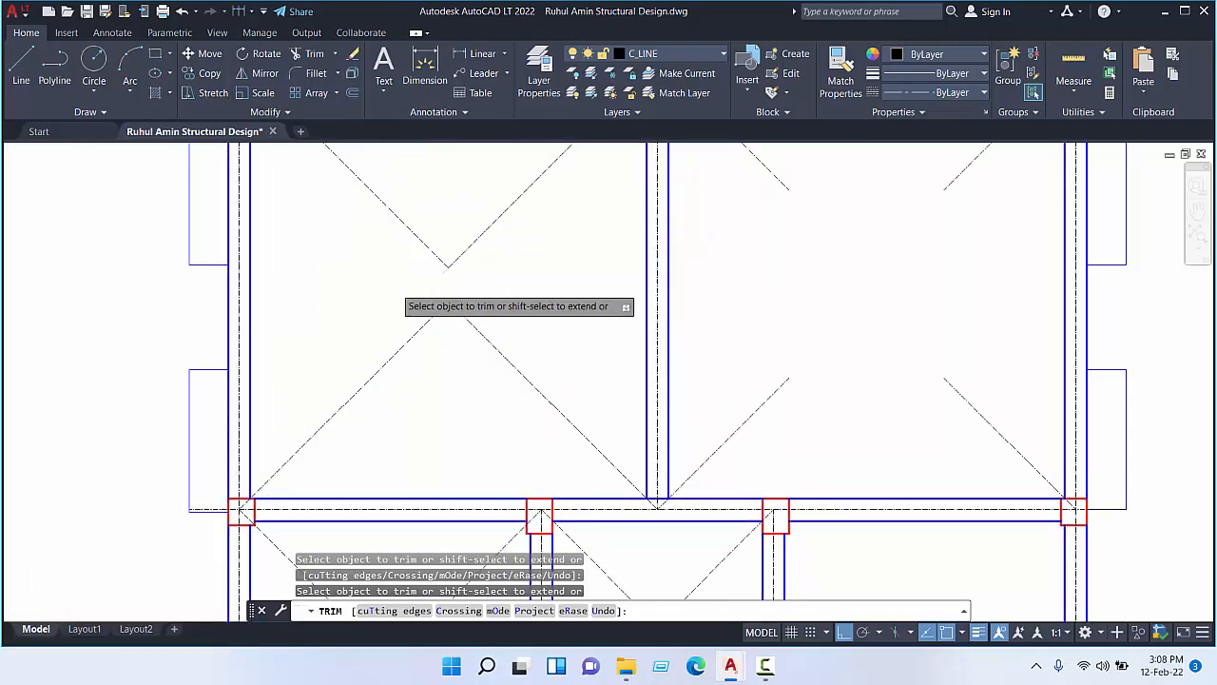
# - Join the upper and lower diagonal pairs in the third-row right bay by extending them and trimming the crossing ends
pyautogui.scroll(-6, 397, 287)
pyautogui.scroll(2, 510, 275)
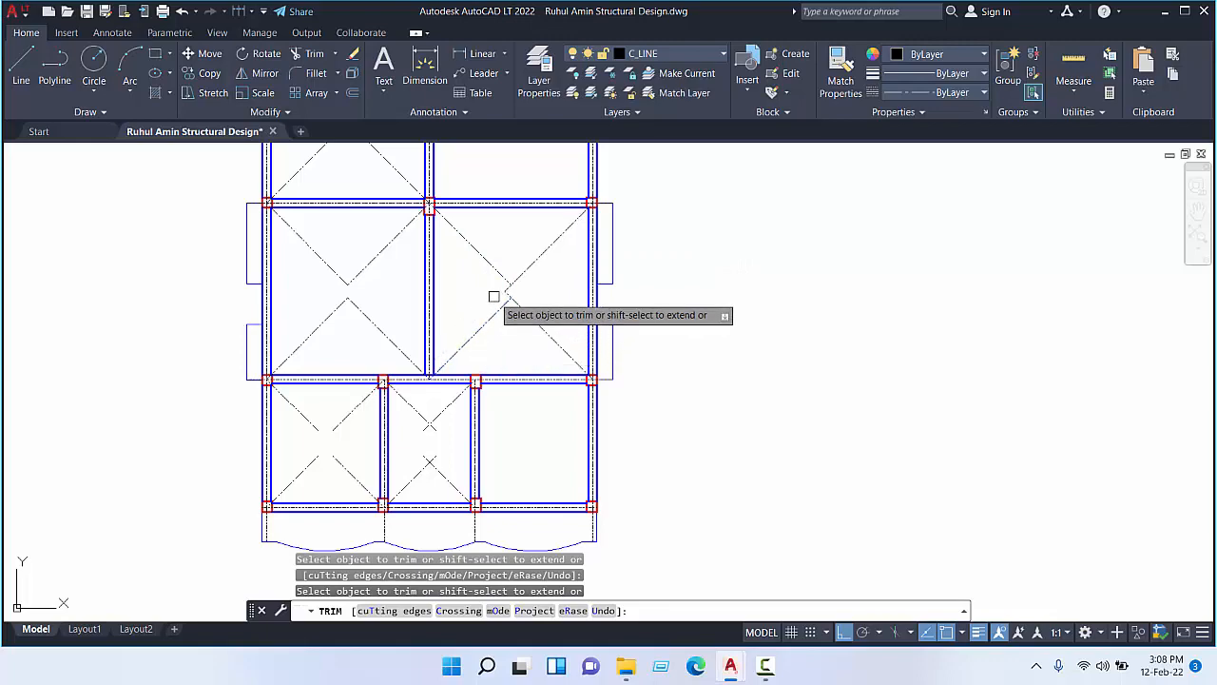
pyautogui.scroll(5, 494, 296)
pyautogui.click(535, 301)
pyautogui.click(538, 267)
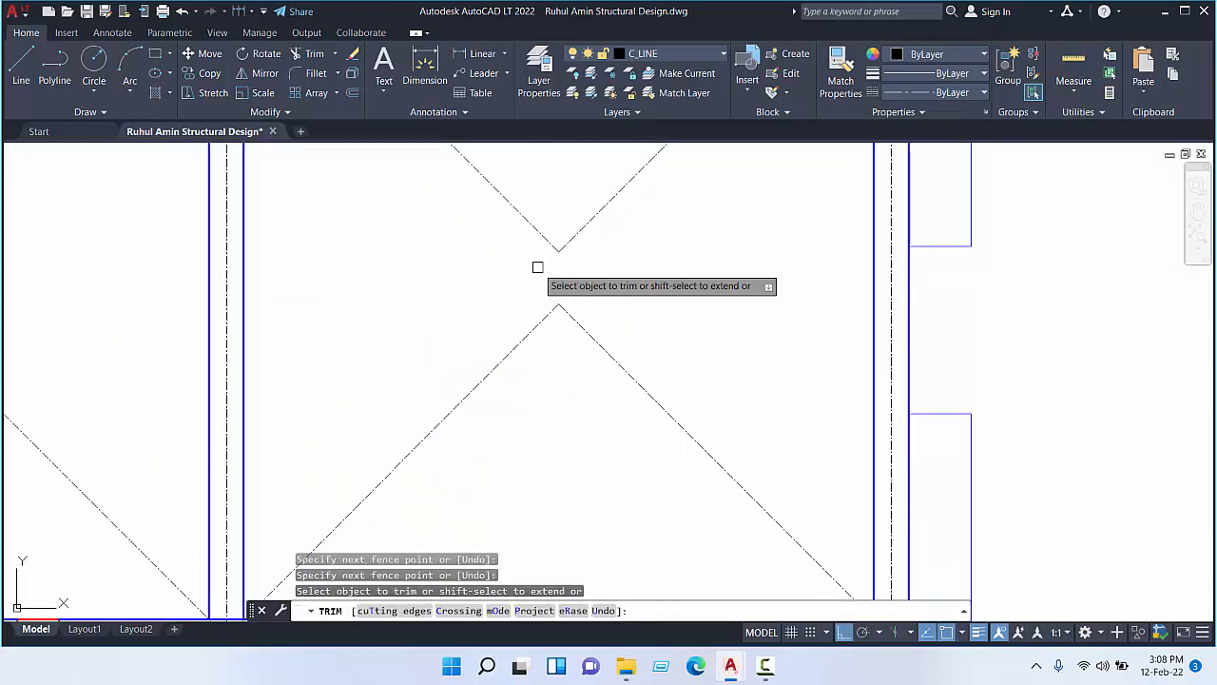
# - Trim the crossing ends of the upper and lower diagonal pairs in the bottom-row middle bay
pyautogui.scroll(-5, 535, 267)
pyautogui.moveTo(534, 315); pyautogui.dragTo(543, 227, button='middle')
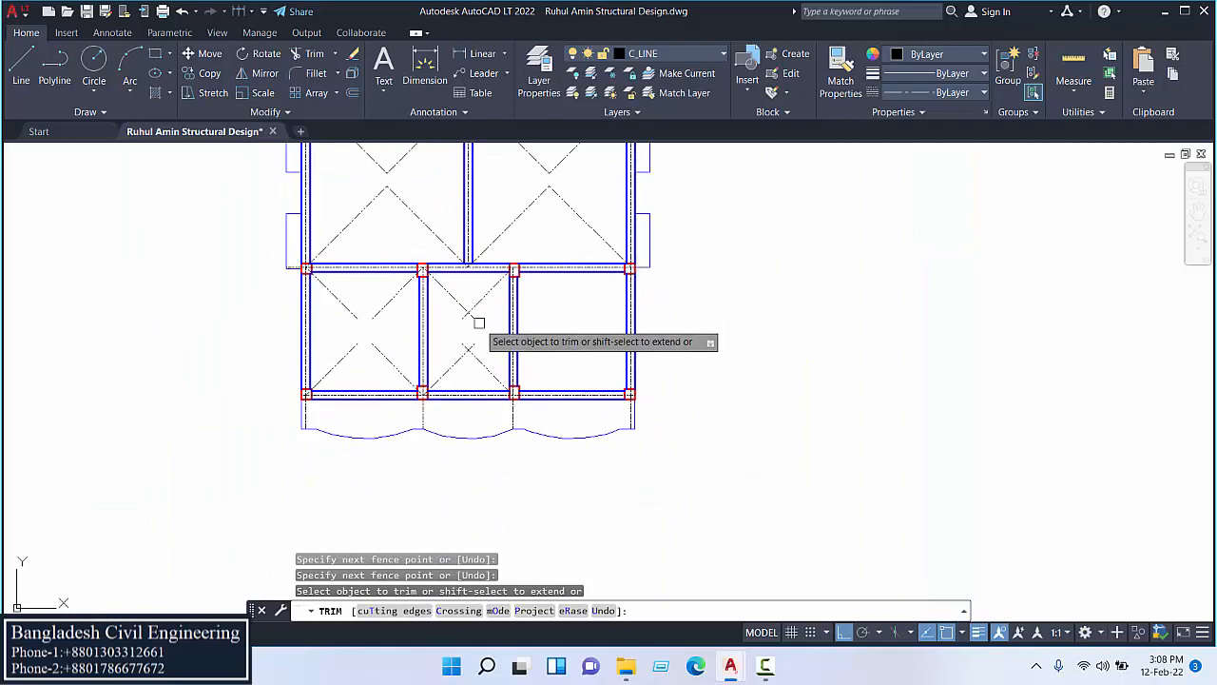
pyautogui.scroll(4, 480, 332)
pyautogui.moveTo(486, 276)
pyautogui.mouseDown()
pyautogui.moveTo(451, 289)
pyautogui.moveTo(461, 304)
pyautogui.mouseUp()
pyautogui.moveTo(477, 367)
pyautogui.mouseDown()
pyautogui.moveTo(458, 341)
pyautogui.moveTo(482, 378)
pyautogui.moveTo(419, 367)
pyautogui.mouseUp()
# - Extend the diagonals in the bottom-row left bay until the upper and lower pairs each meet without overshoot, and end the trimming
pyautogui.moveTo(283, 349); pyautogui.dragTo(357, 375, button='middle')
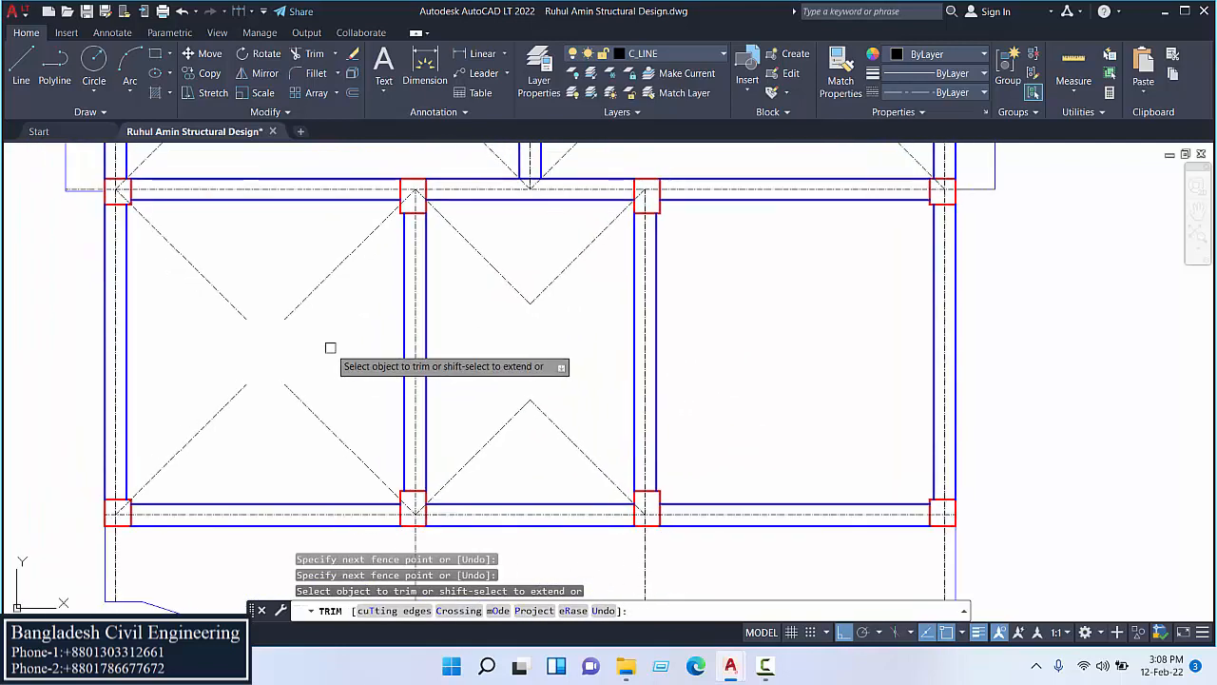
pyautogui.keyDown('shift'); pyautogui.click(300, 305); pyautogui.keyUp('shift')
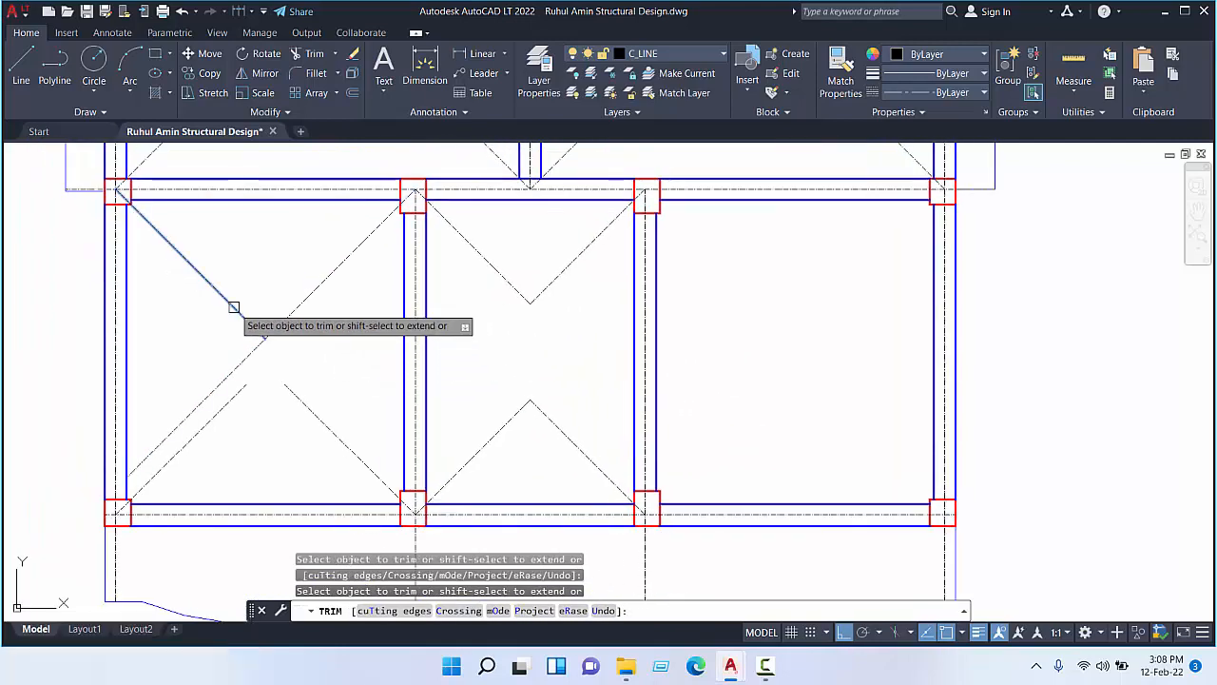
pyautogui.keyDown('shift'); pyautogui.click(235, 308); pyautogui.keyUp('shift')
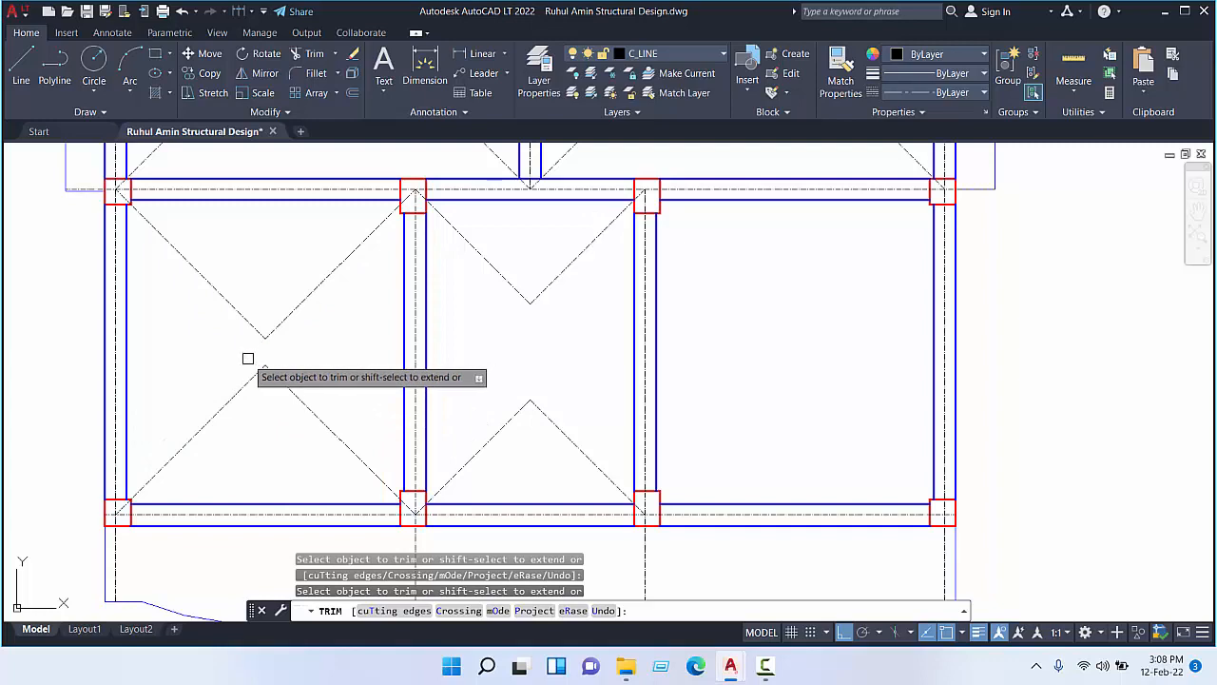
pyautogui.scroll(-2, 252, 357)
pyautogui.moveTo(286, 251); pyautogui.dragTo(288, 440, button='middle')
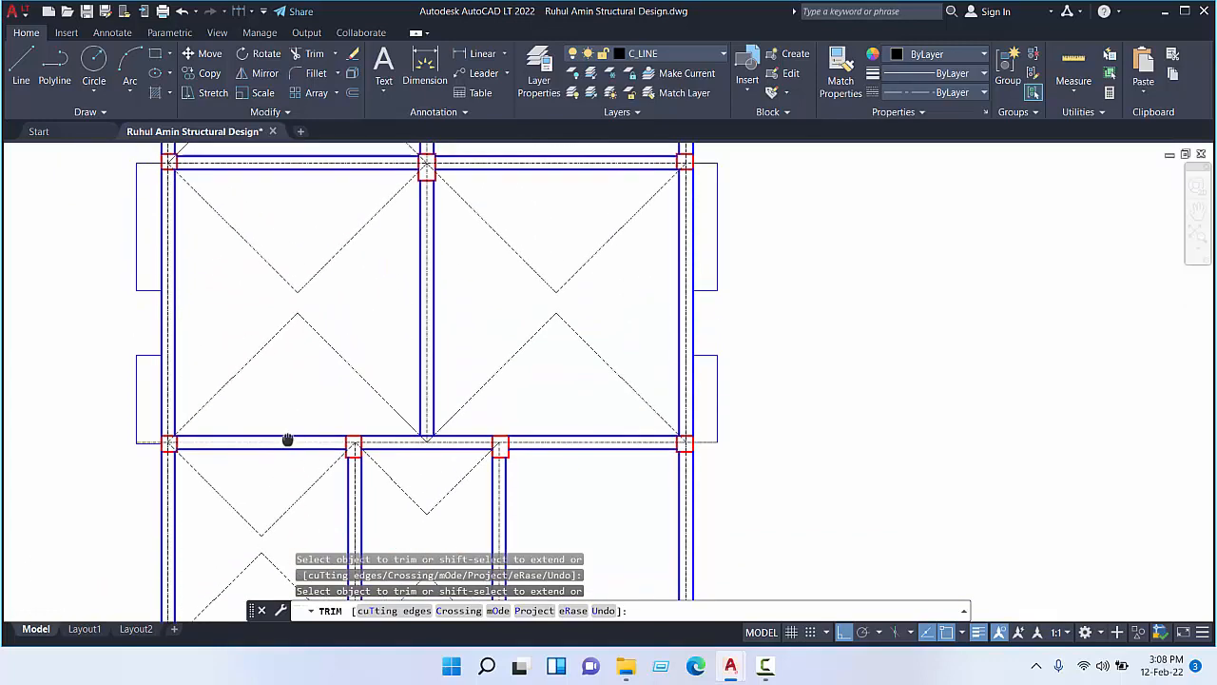
pyautogui.rightClick(346, 298)
pyautogui.click(358, 307)
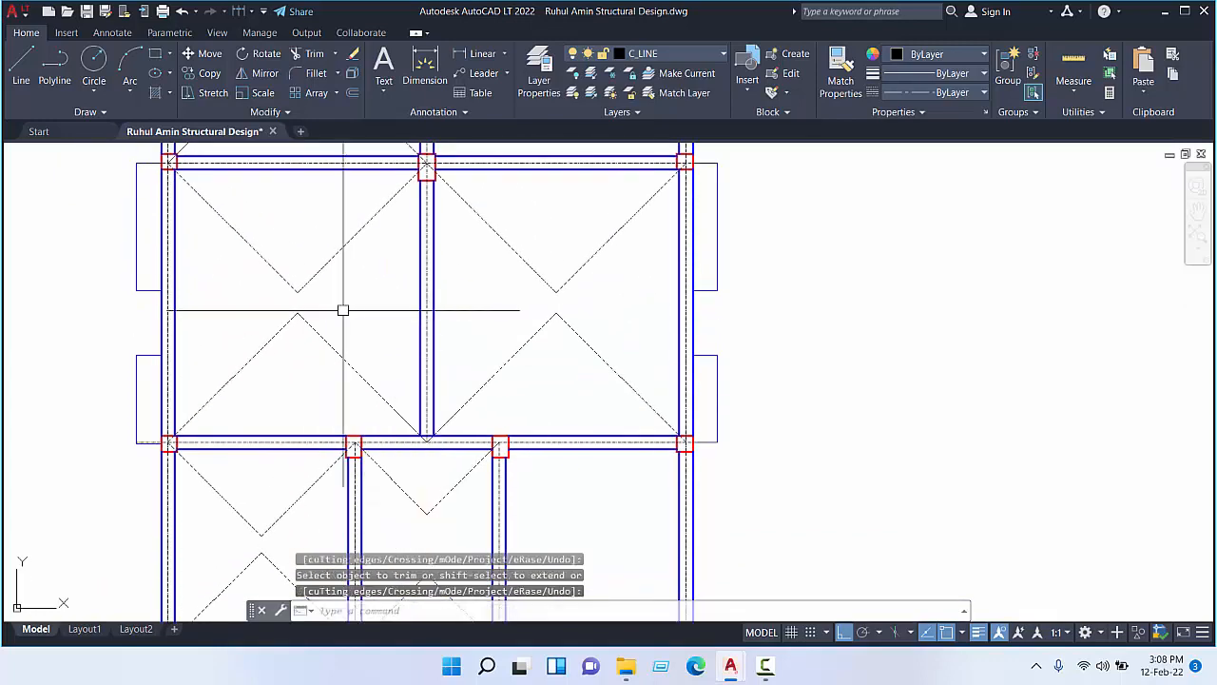
# - Draw short vertical lines joining the upper and lower diagonal apexes in both third-row bays
pyautogui.moveTo(345, 326); pyautogui.dragTo(346, 396, button='middle')
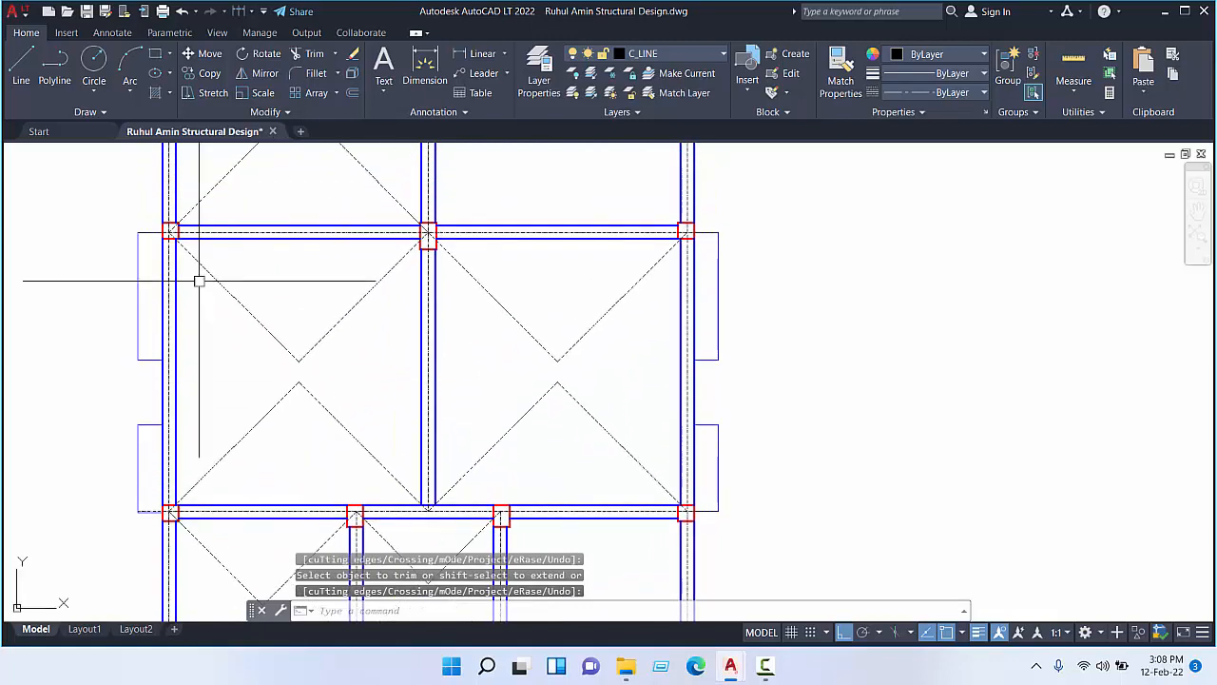
pyautogui.click(21, 67)
pyautogui.click(299, 361)
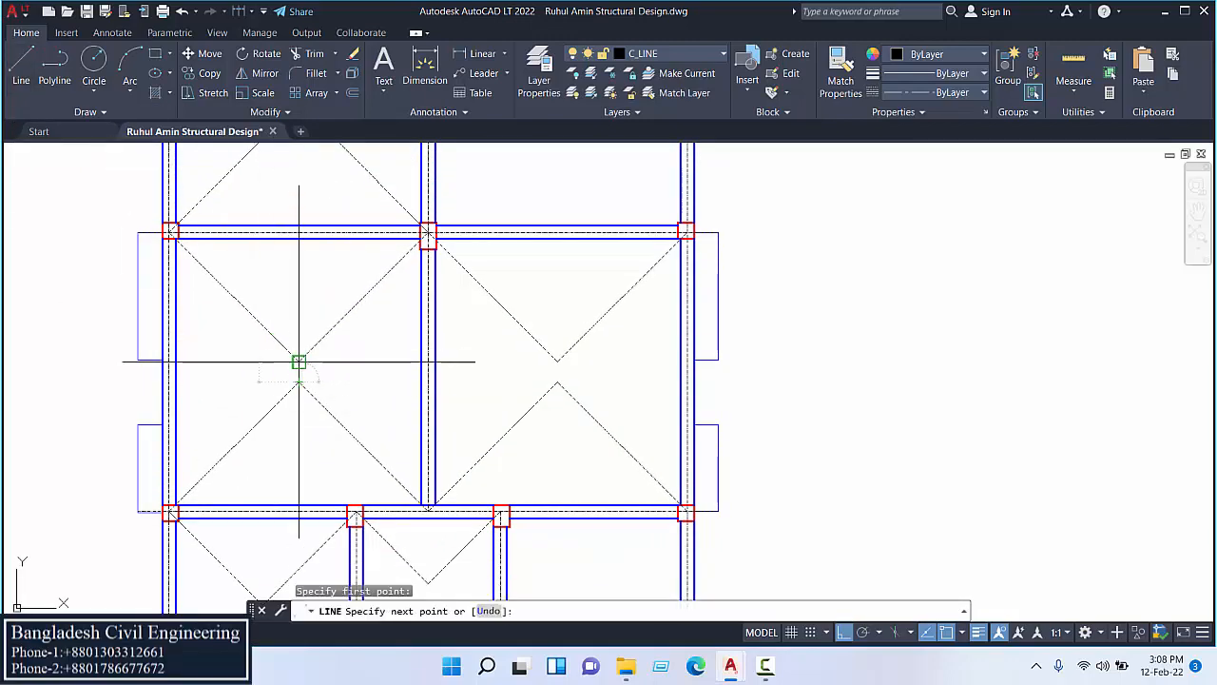
pyautogui.press('Escape')
pyautogui.press('Return')
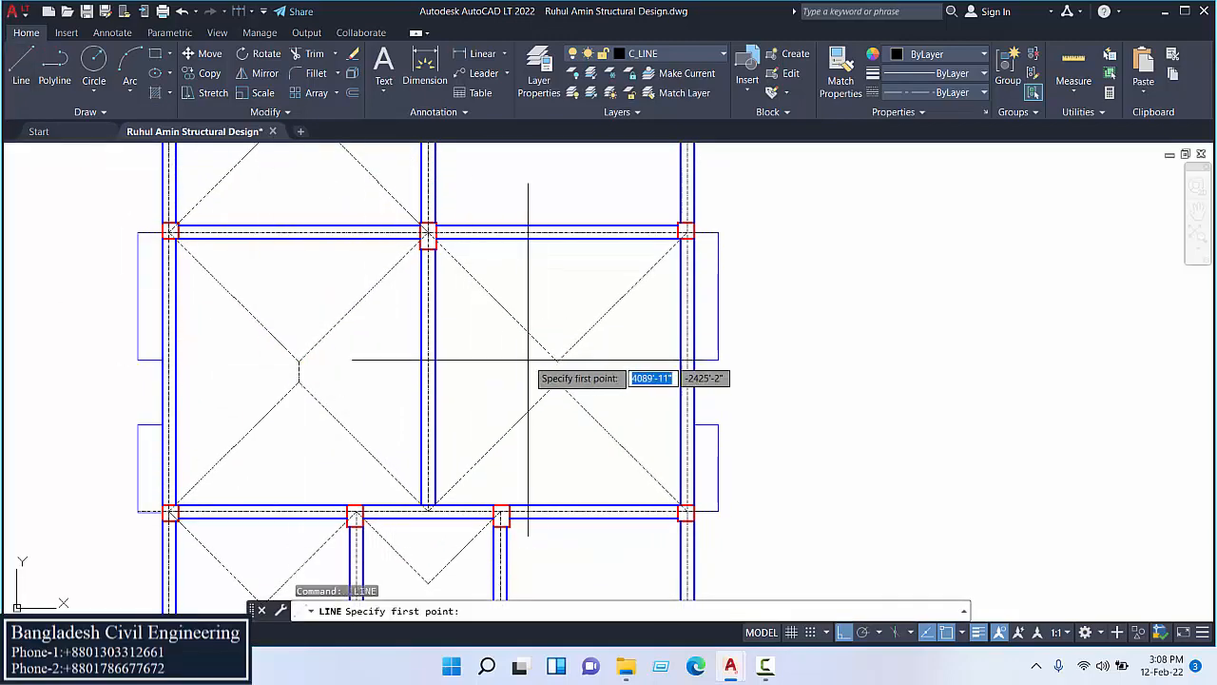
pyautogui.click(557, 362)
pyautogui.click(557, 383)
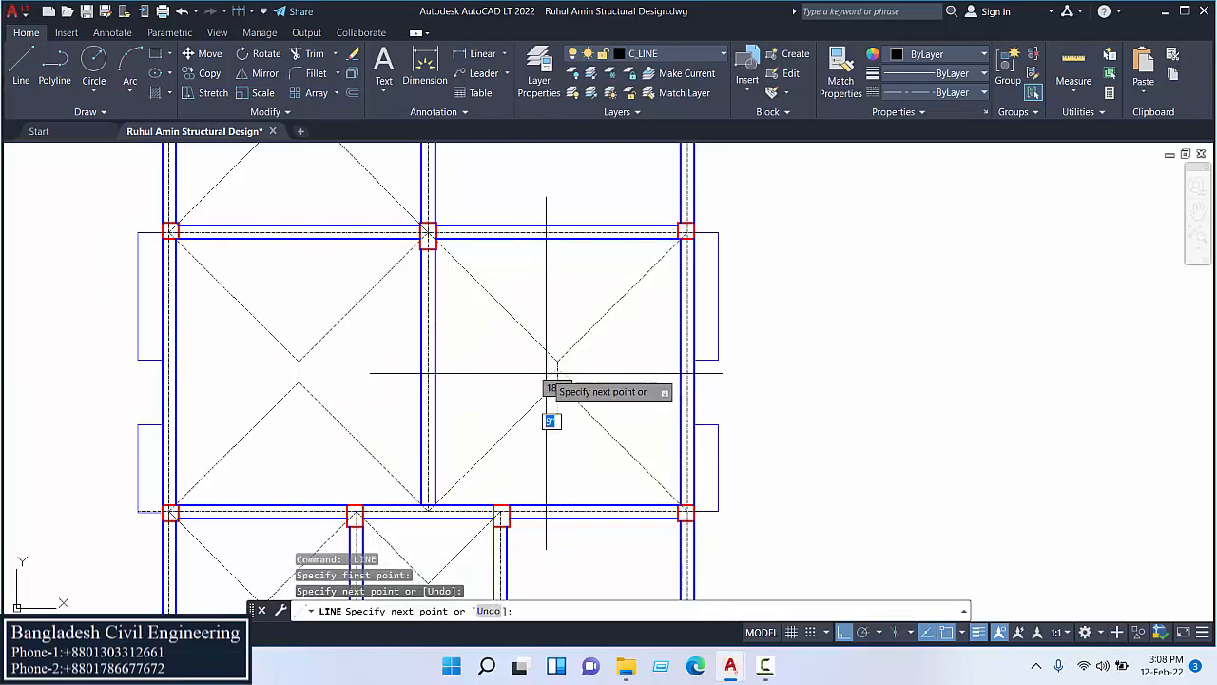
pyautogui.press('Return')
# - Draw a horizontal line joining the two diagonal apexes in the second-row left bay
pyautogui.moveTo(537, 312); pyautogui.dragTo(510, 510, button='middle')
pyautogui.press('Return')
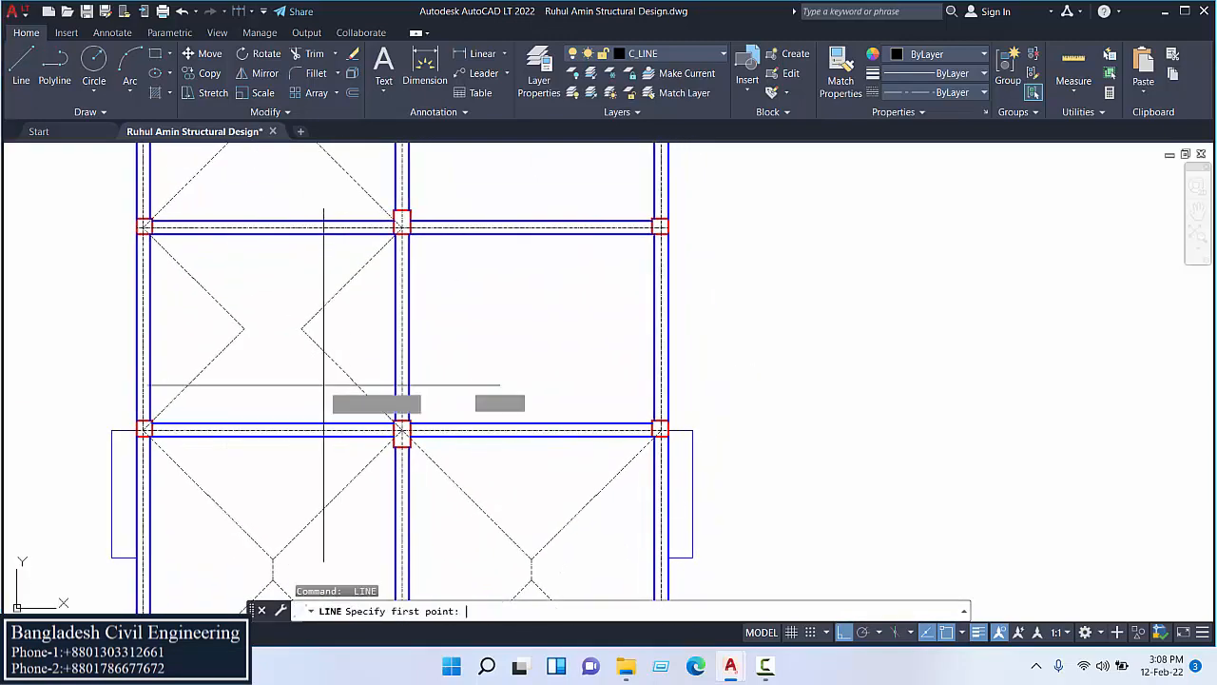
pyautogui.click(300, 328)
pyautogui.click(245, 329)
pyautogui.press('Return')
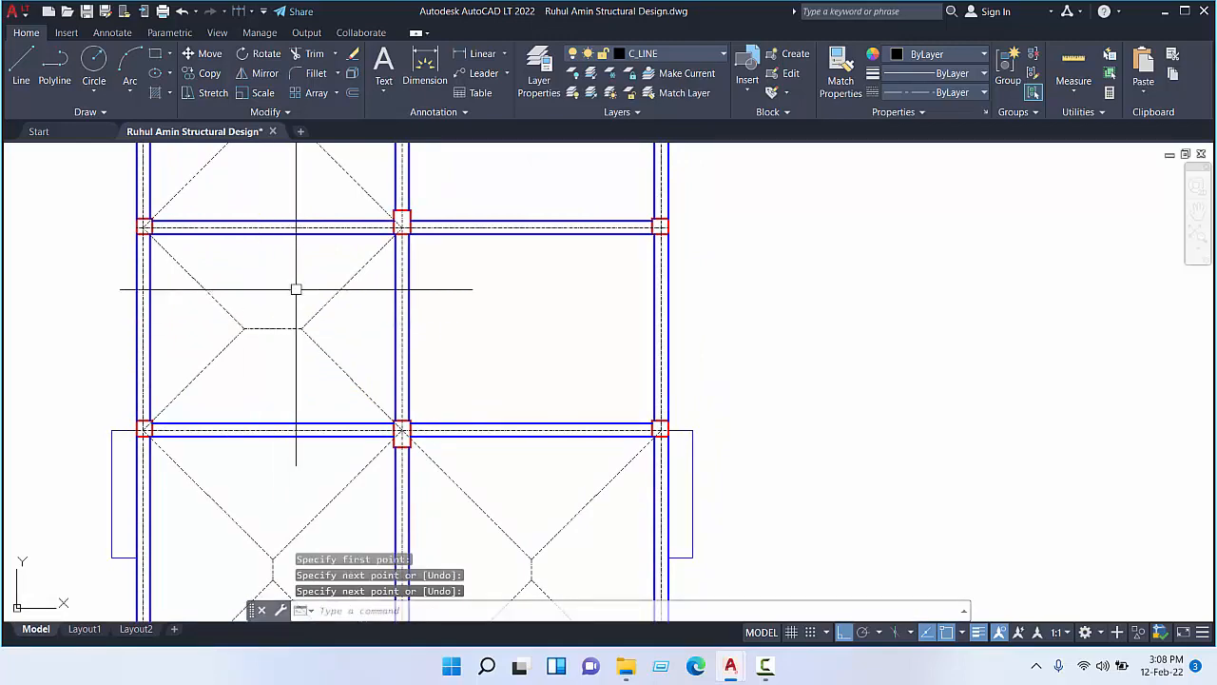
# - Draw a horizontal line joining the two diagonal apexes in the first-row left bay
pyautogui.moveTo(295, 289); pyautogui.dragTo(348, 495, button='middle')
pyautogui.scroll(-3, 350, 504)
pyautogui.press('Return')
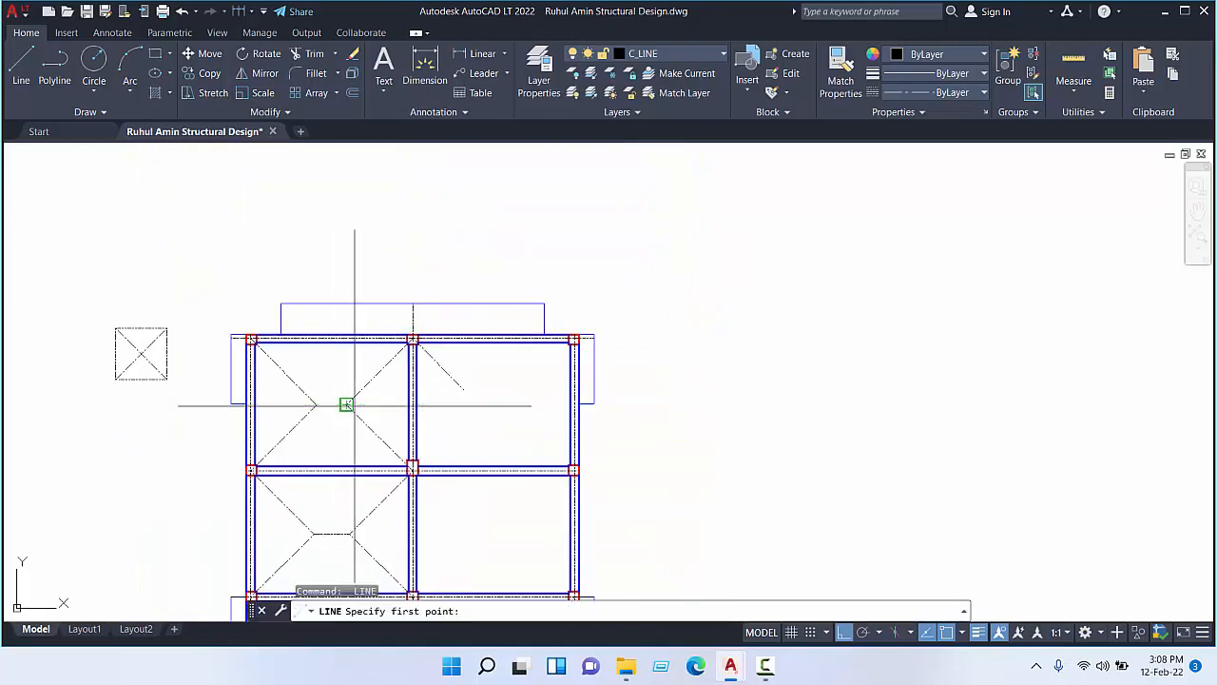
pyautogui.click(347, 403)
pyautogui.click(317, 405)
pyautogui.press('Return')
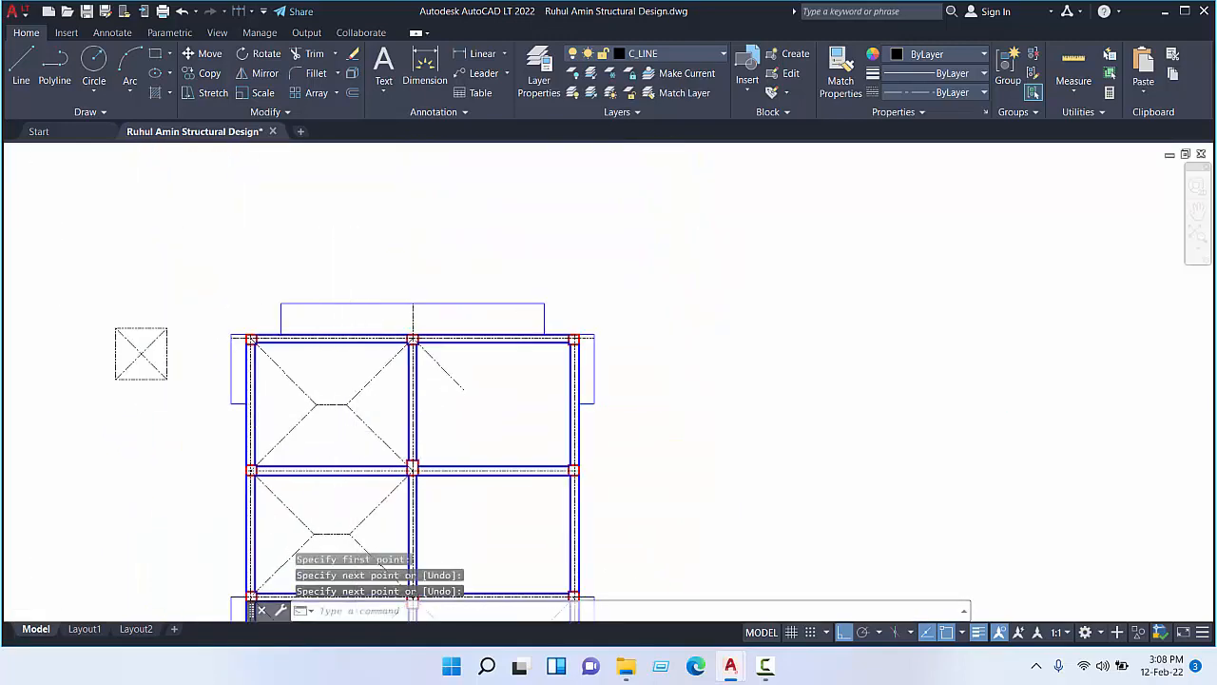
# - Delete the lone falling diagonal in the first-row right bay
pyautogui.scroll(-2, 359, 434)
pyautogui.moveTo(359, 434); pyautogui.dragTo(359, 270, button='middle')
pyautogui.click(425, 242)
pyautogui.press('Return')
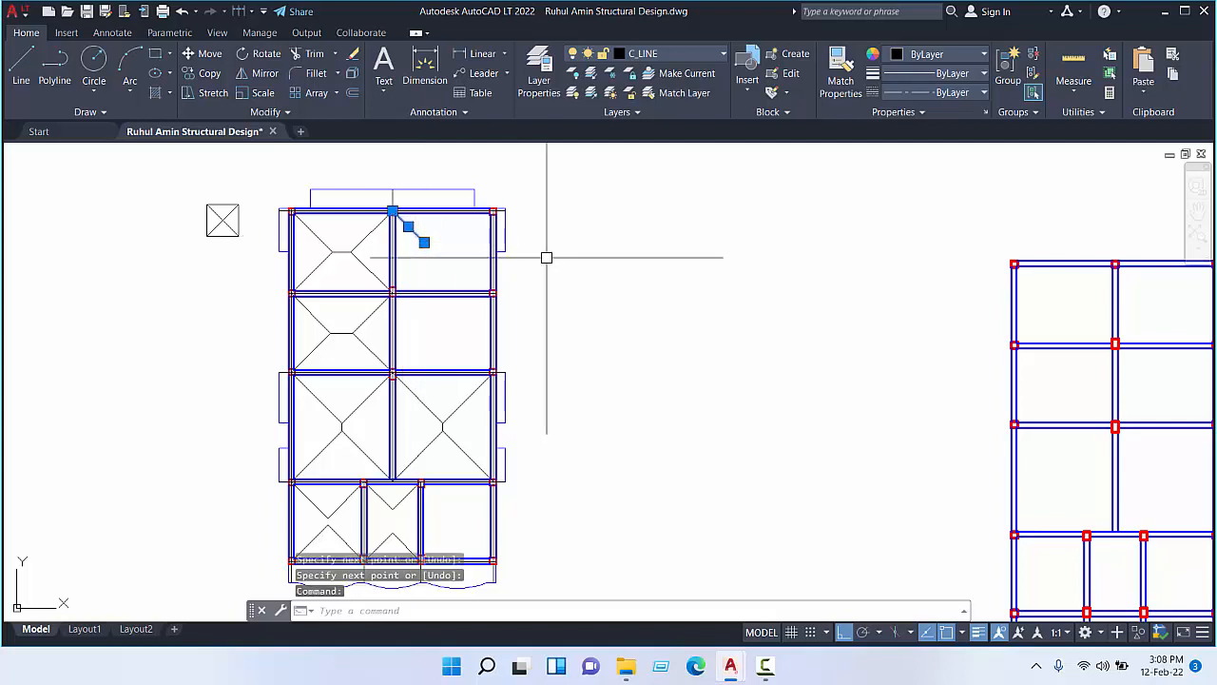
pyautogui.press('Delete')
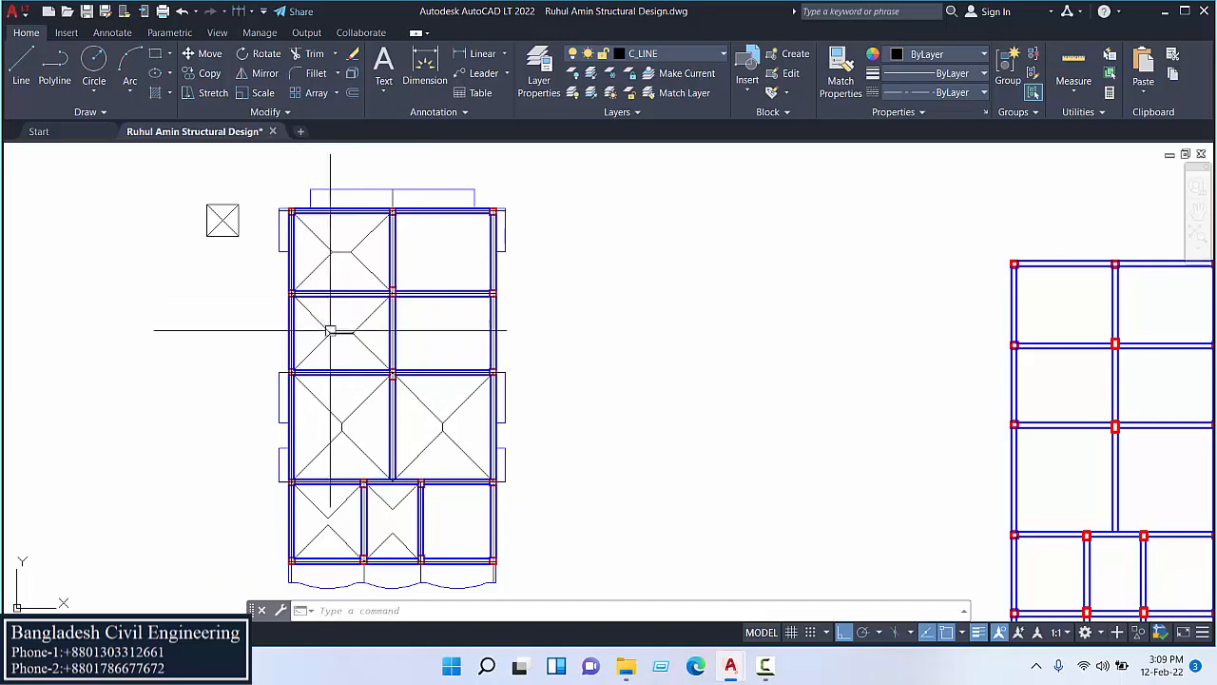
pyautogui.scroll(3, 330, 331)
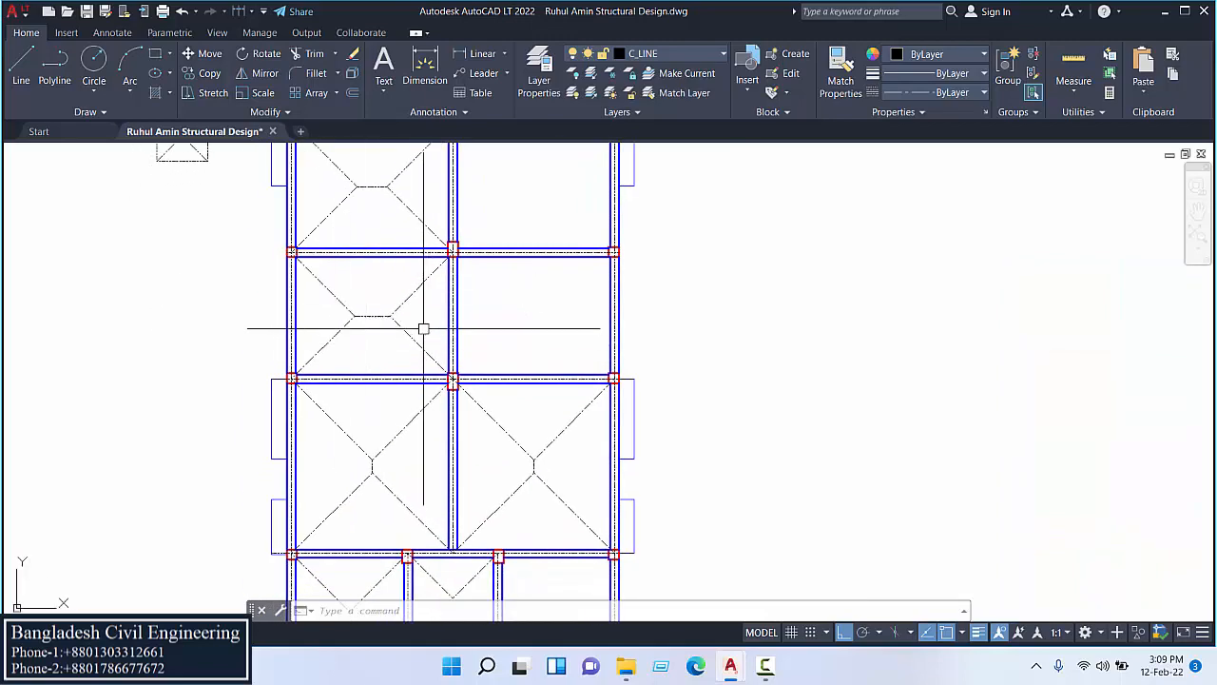
pyautogui.scroll(3, 423, 329)
pyautogui.moveTo(426, 318); pyautogui.dragTo(409, 246, button='middle')
pyautogui.moveTo(335, 377); pyautogui.dragTo(295, 265, button='middle')
pyautogui.moveTo(321, 409); pyautogui.dragTo(322, 282, button='middle')
pyautogui.scroll(3, 346, 394)
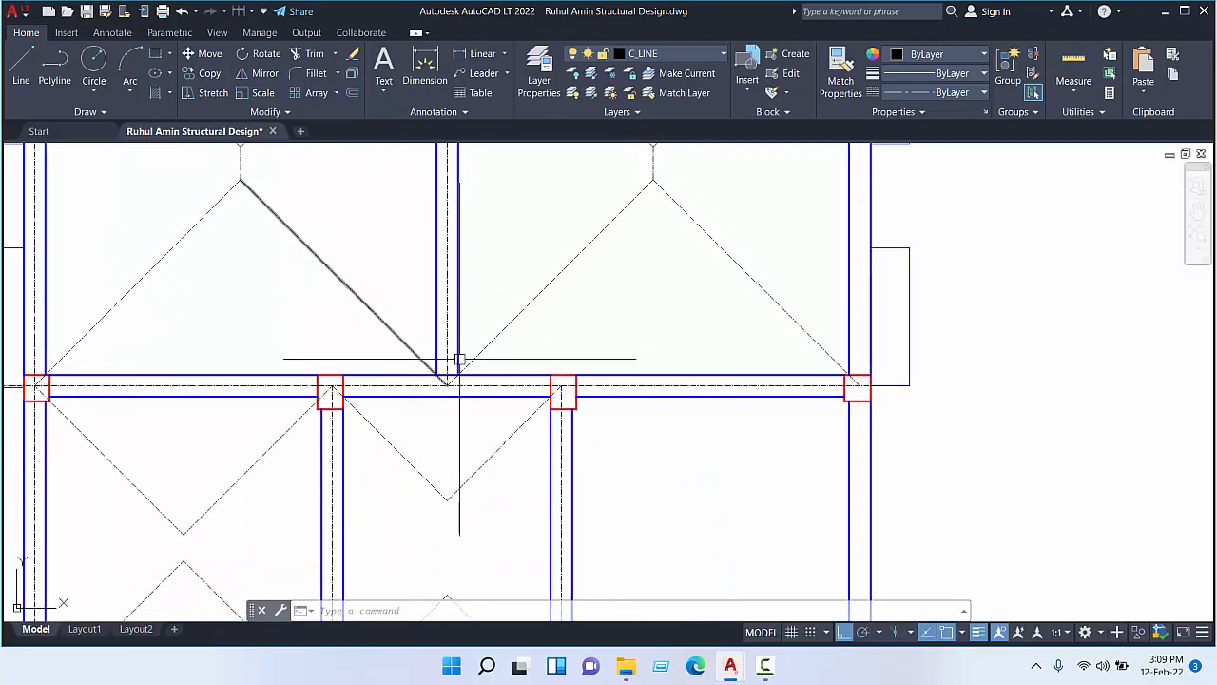
# - Add an angular dimension between the horizontal and vertical beam edges at the lower-left corner of the third-row left bay
pyautogui.scroll(-3, 528, 423)
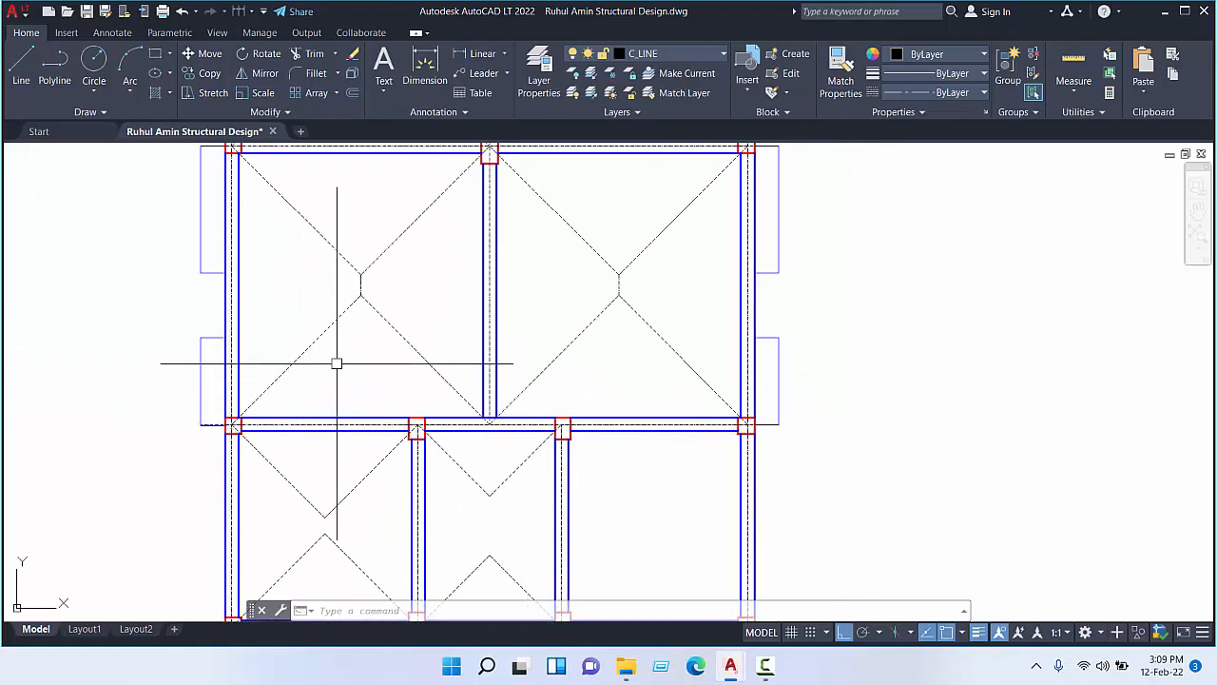
pyautogui.click(335, 56)
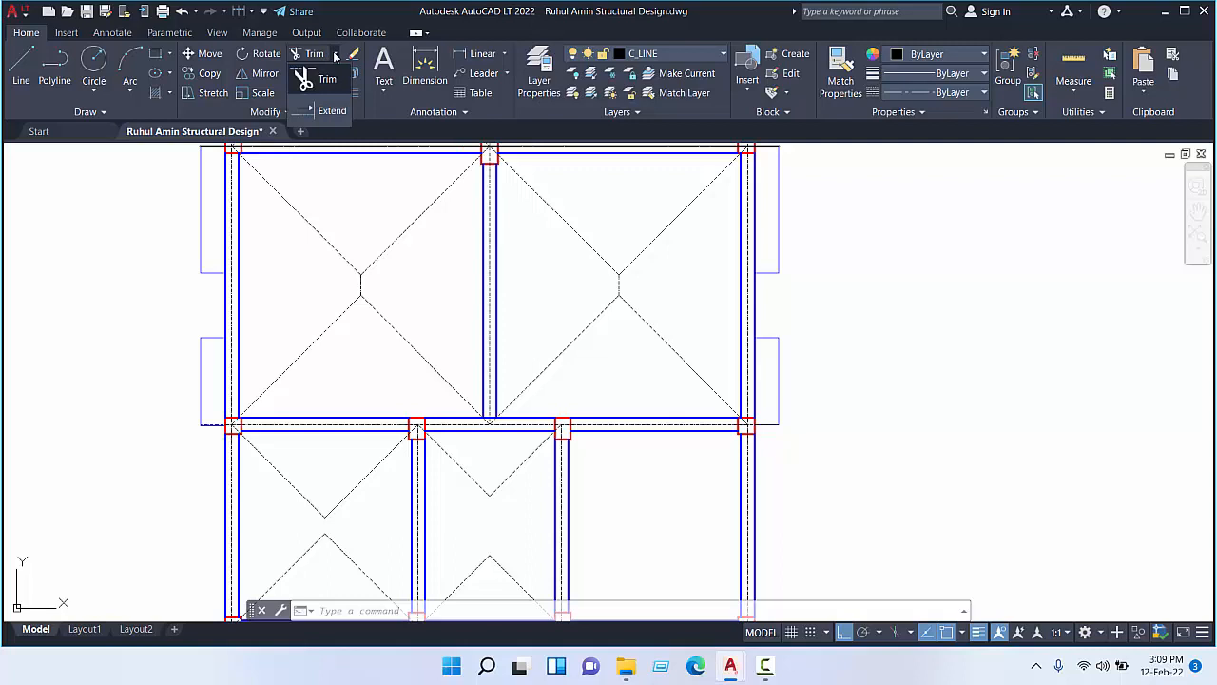
pyautogui.click(505, 53)
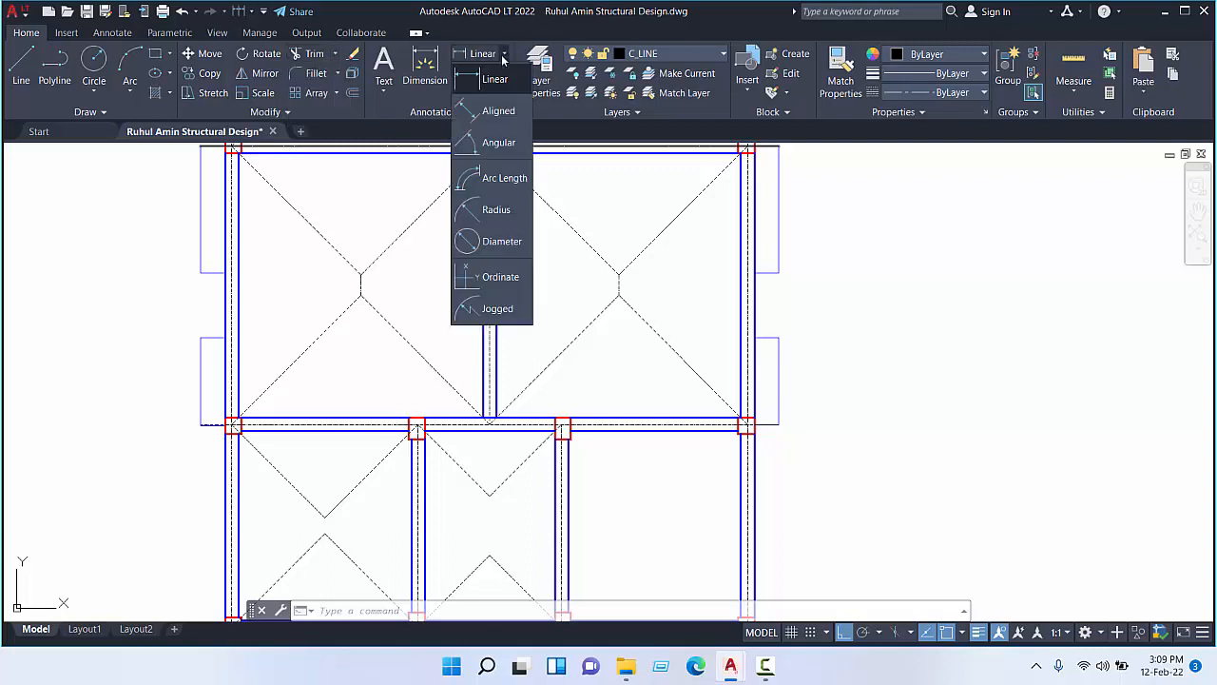
pyautogui.click(497, 143)
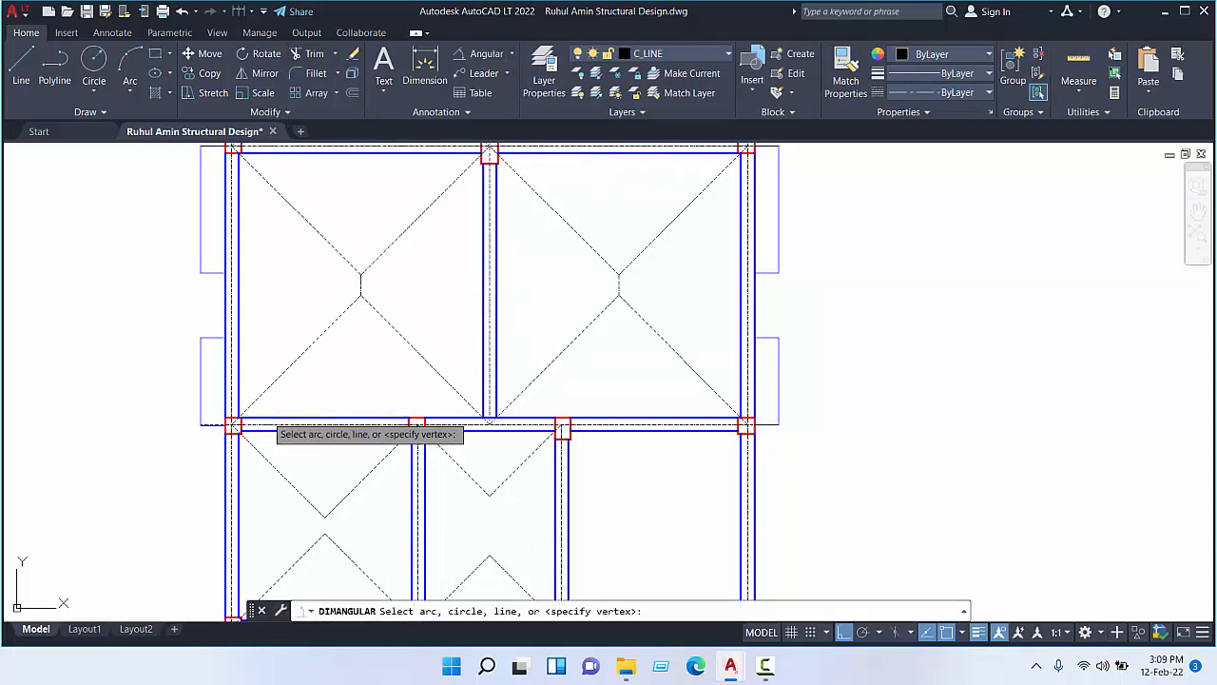
pyautogui.click(267, 419)
pyautogui.click(238, 397)
pyautogui.click(262, 376)
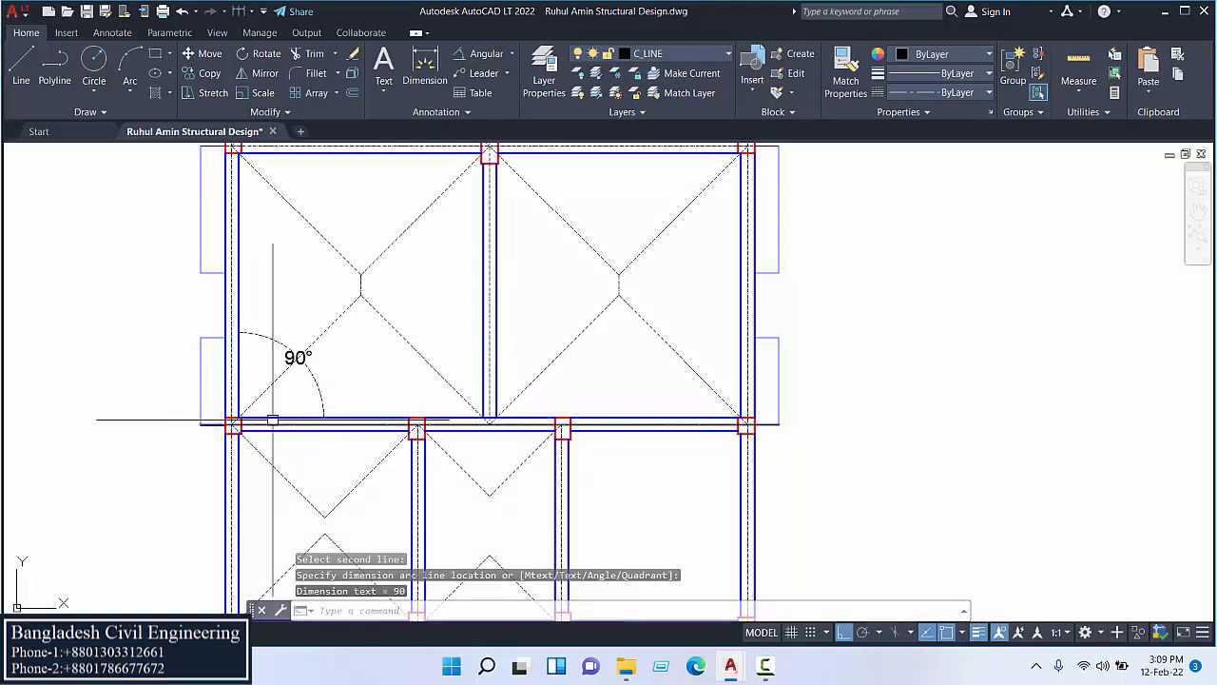
# - Add a smaller angular dimension between the bottom beam edge and the rising diagonal at the same corner
pyautogui.press('Return')
pyautogui.click(270, 403)
pyautogui.click(267, 385)
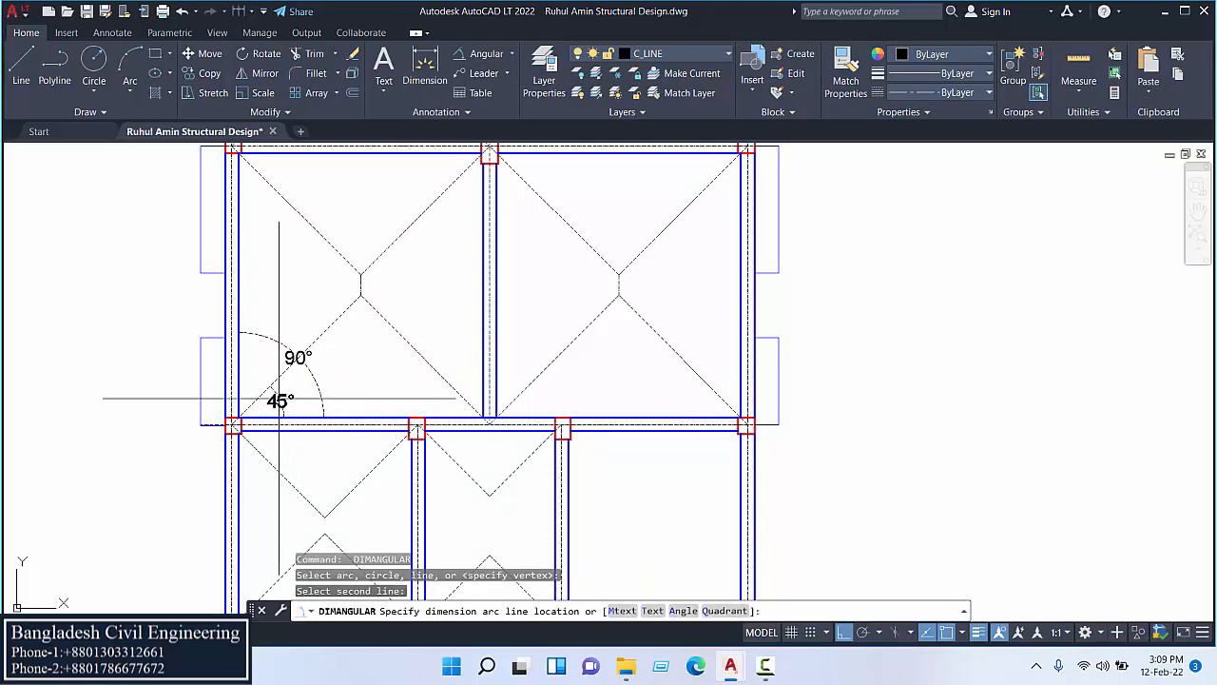
pyautogui.click(267, 382)
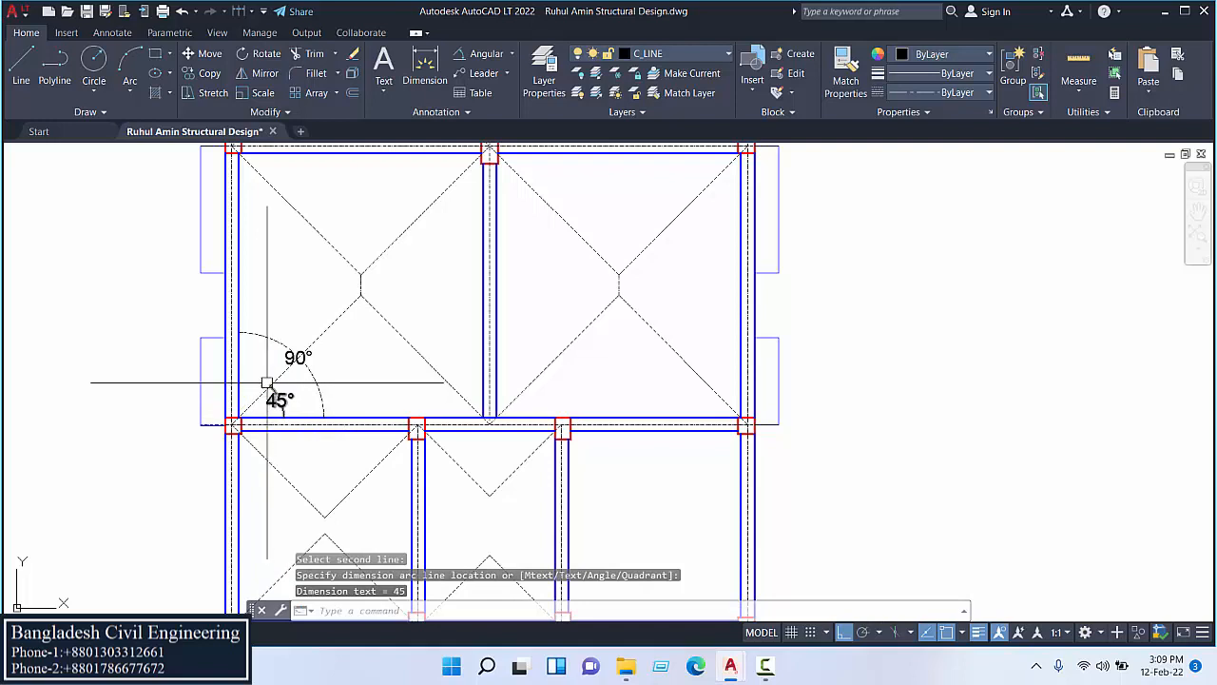
pyautogui.click(237, 10)
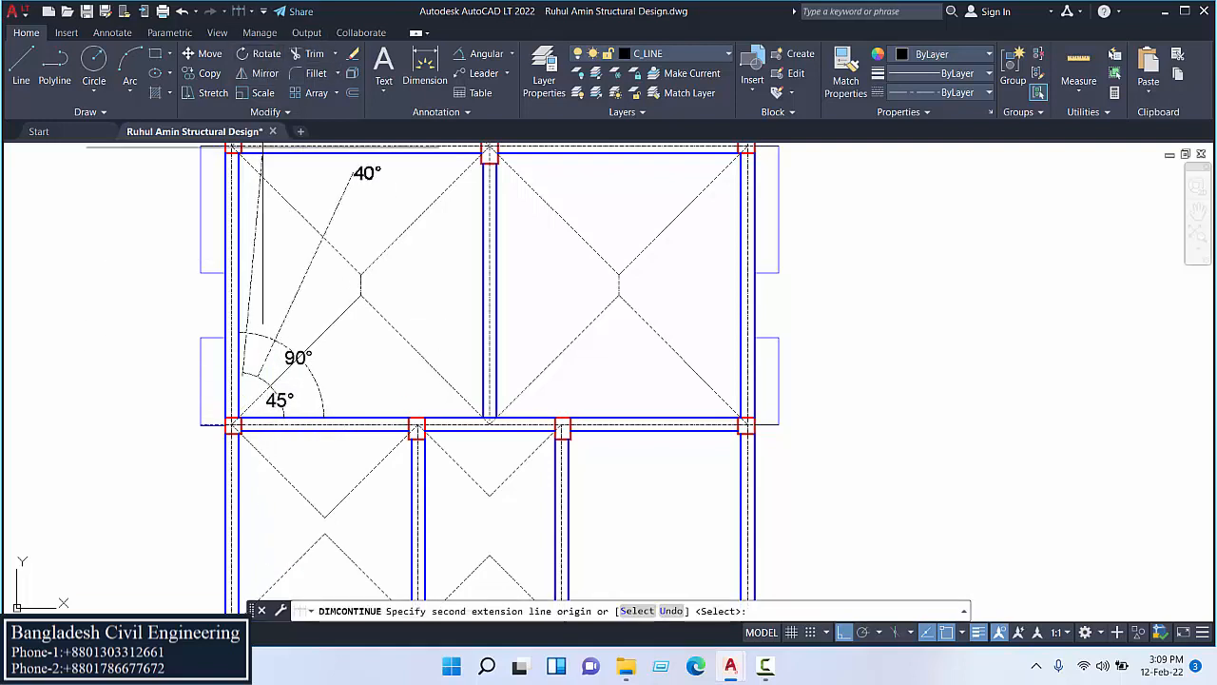
pyautogui.click(244, 379)
pyautogui.rightClick(246, 378)
pyautogui.click(276, 385)
pyautogui.scroll(4, 279, 419)
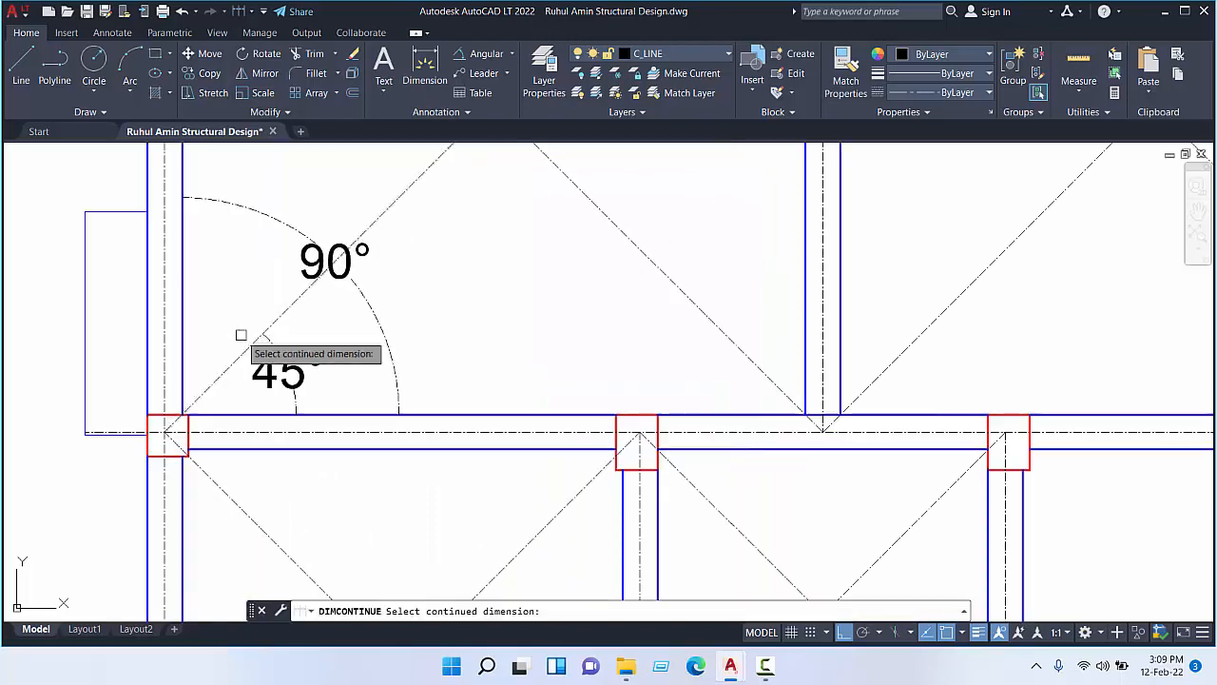
# - Add an angular dimension between the rising diagonal and the left vertical beam edge at that corner
pyautogui.click(265, 335)
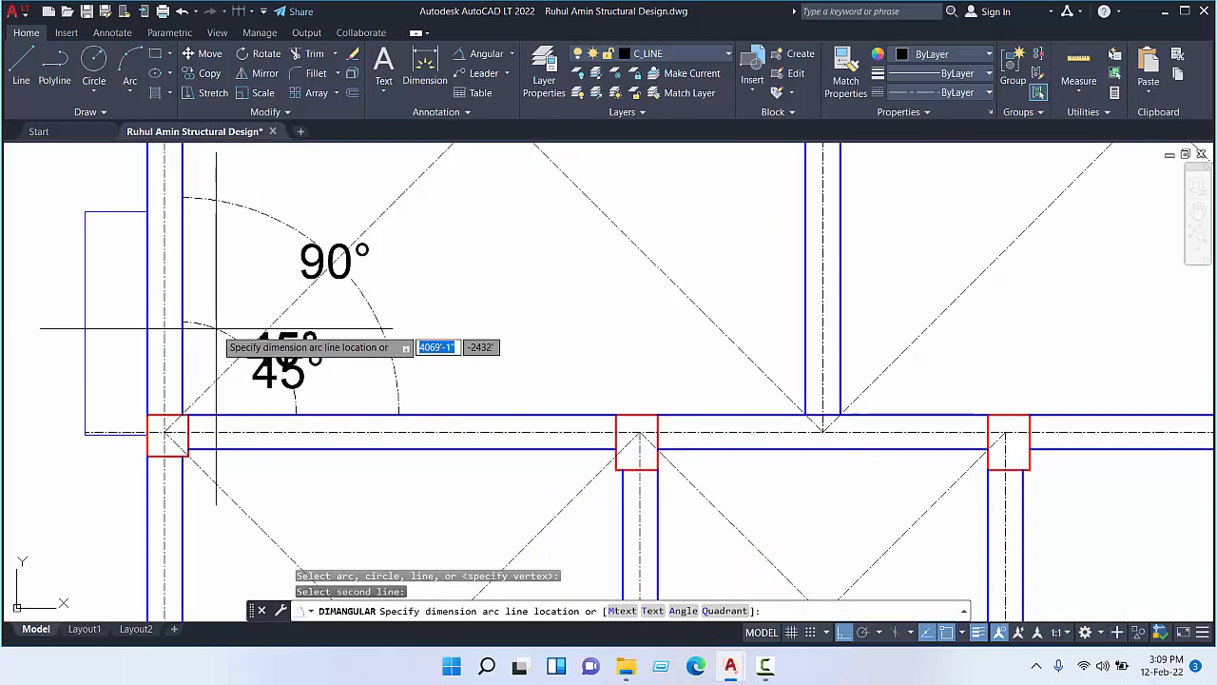
pyautogui.click(211, 289)
pyautogui.scroll(-2, 275, 329)
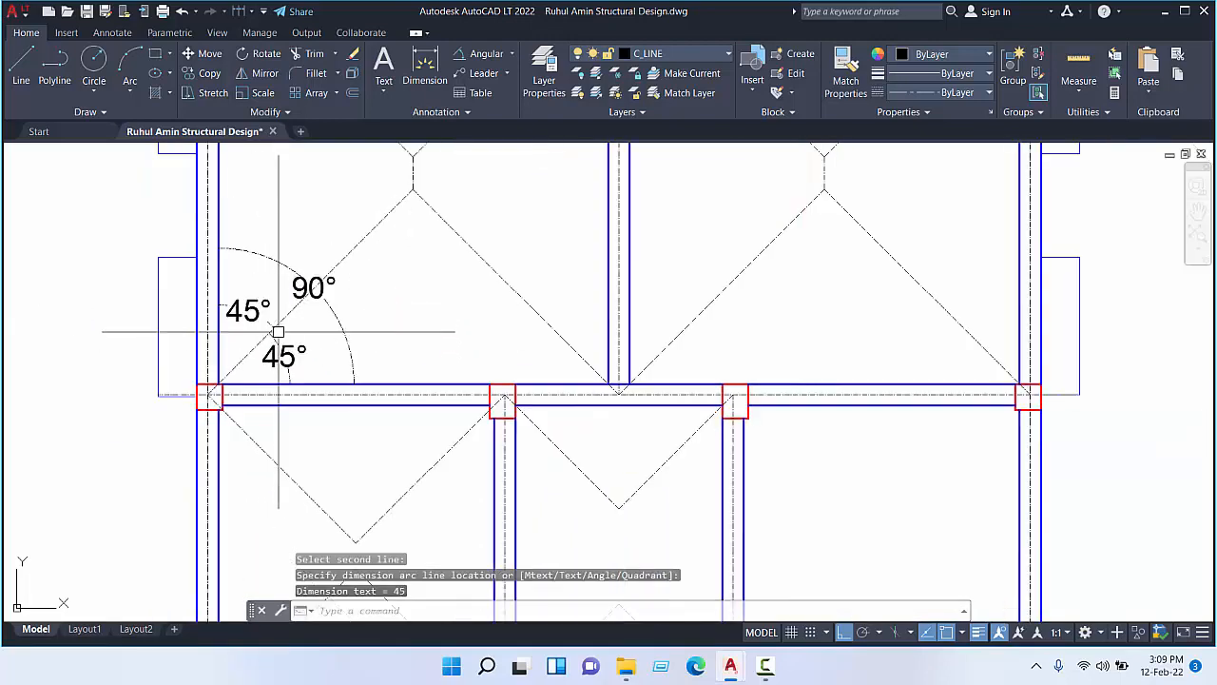
pyautogui.moveTo(277, 335); pyautogui.dragTo(274, 360, button='middle')
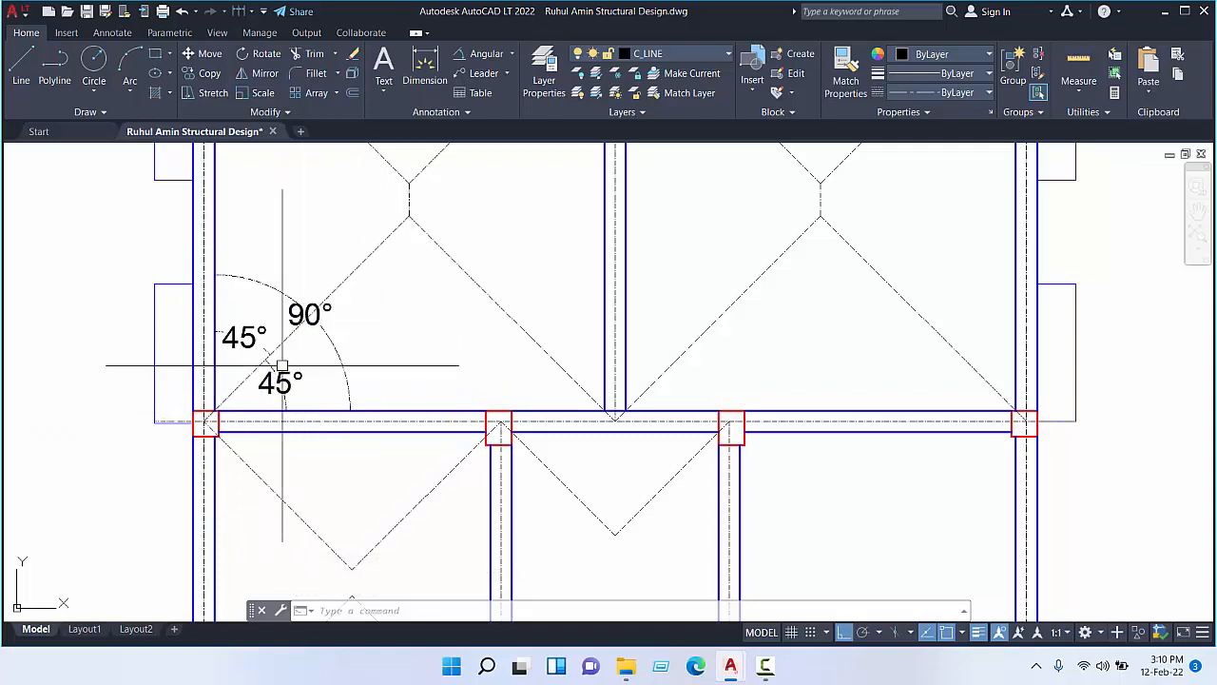
# - Delete the three angular dimensions at the lower-left corner of the third-row left bay
pyautogui.click(282, 381)
pyautogui.click(250, 341)
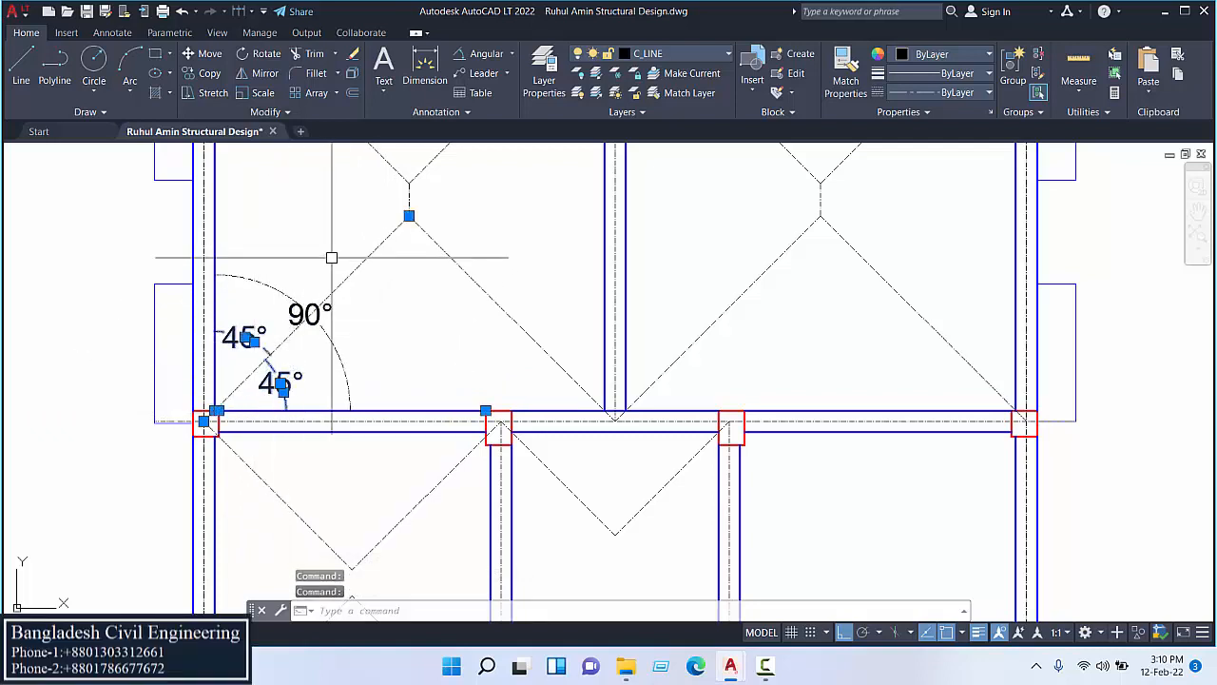
pyautogui.click(354, 54)
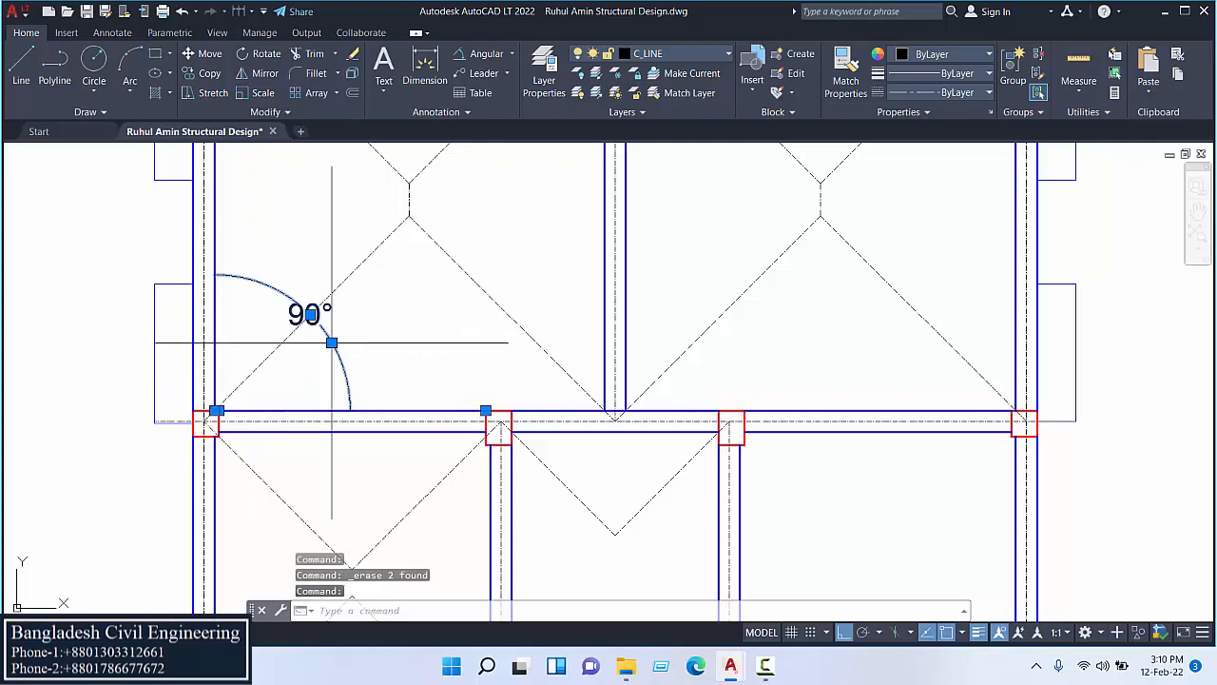
pyautogui.click(354, 54)
# - Extend the left interior beam centreline of the fourth row upward to the falling diagonal in the third-row left bay
pyautogui.moveTo(510, 378); pyautogui.dragTo(386, 382, button='middle')
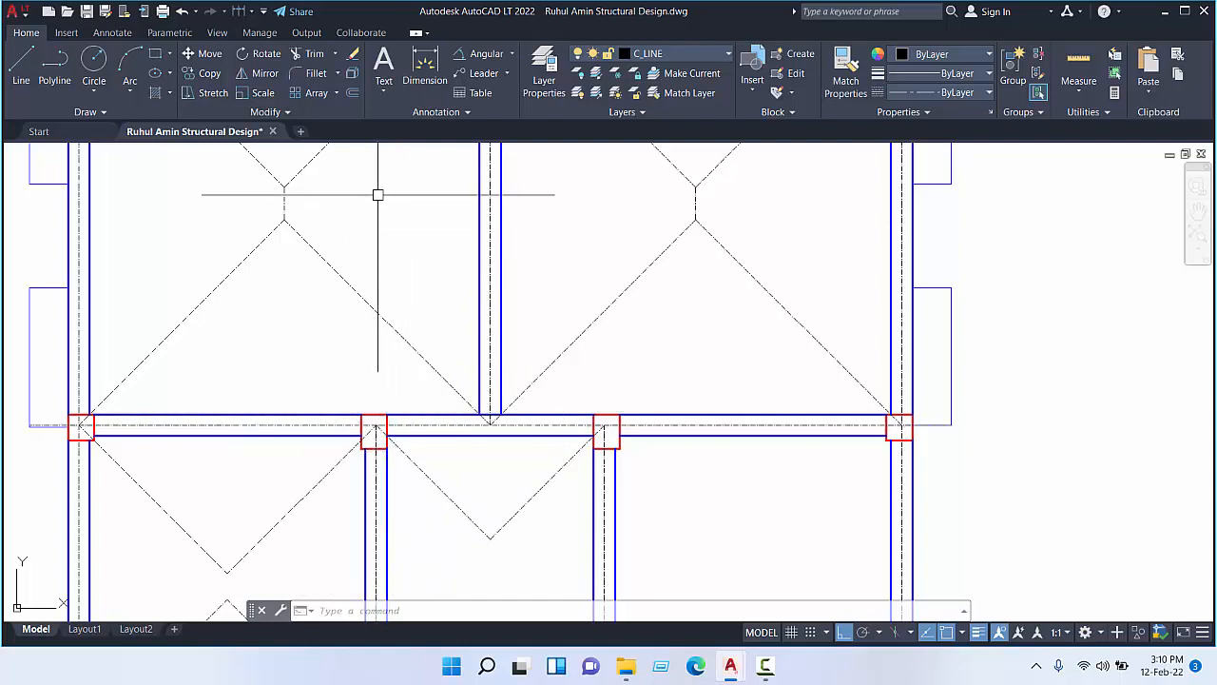
pyautogui.click(323, 54)
pyautogui.click(374, 468)
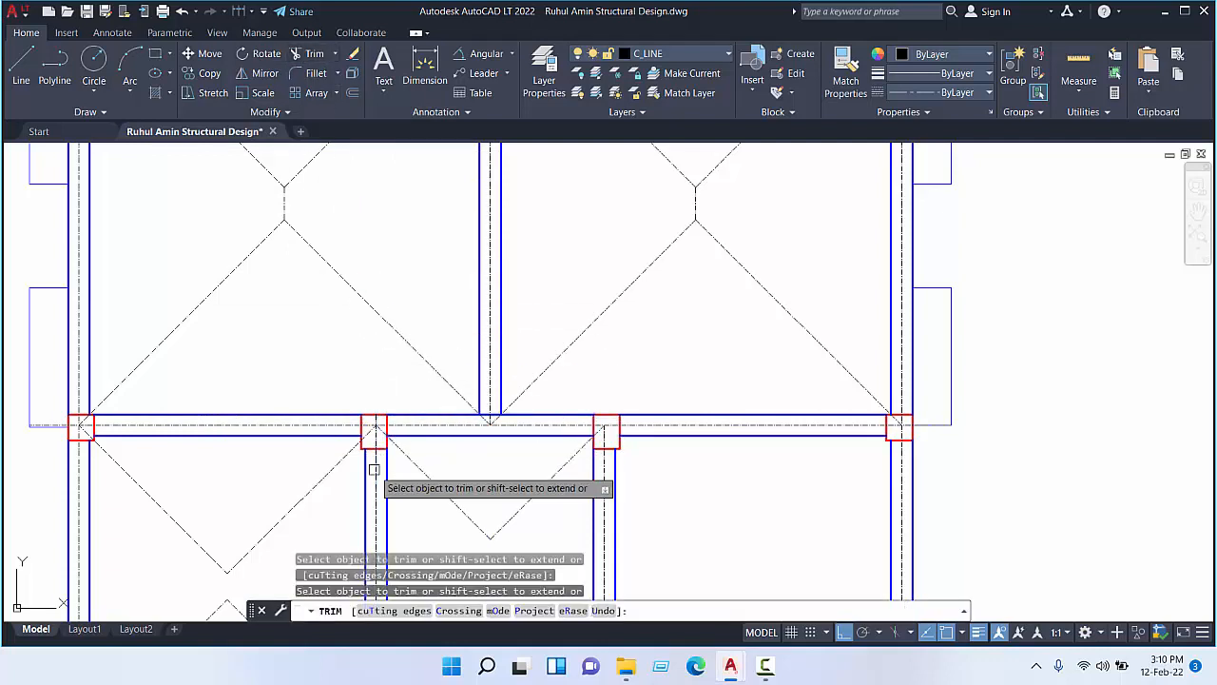
pyautogui.keyDown('shift'); pyautogui.click(377, 462); pyautogui.keyUp('shift')
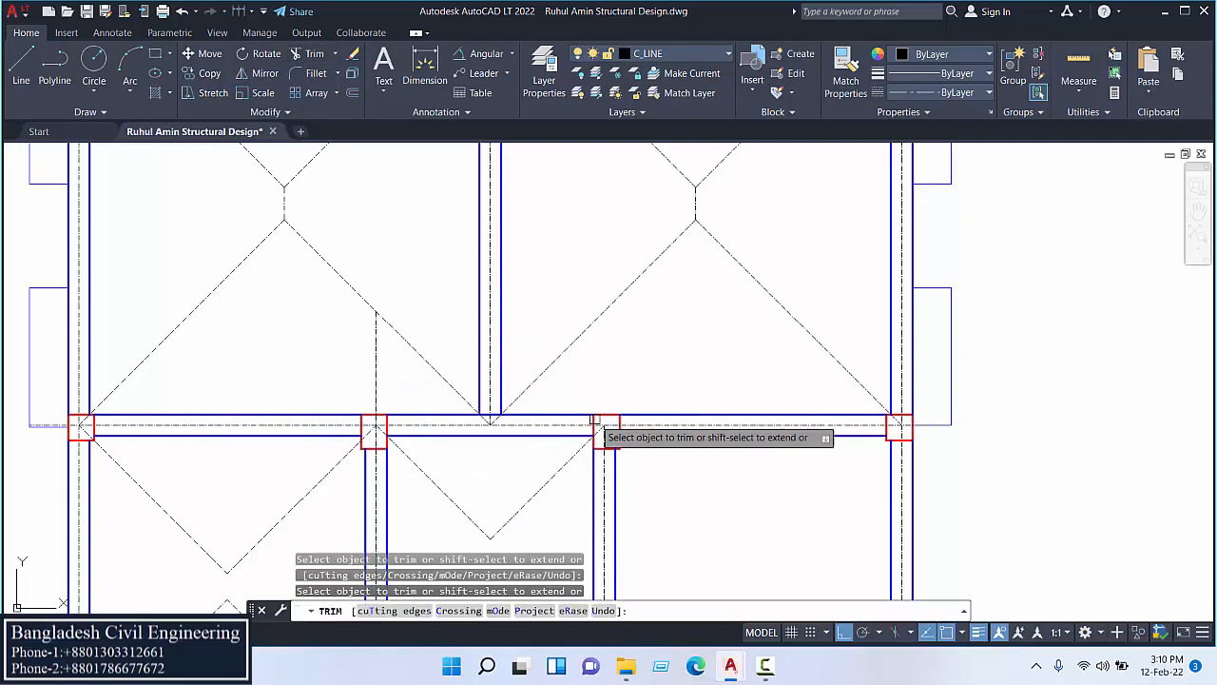
pyautogui.press('Escape')
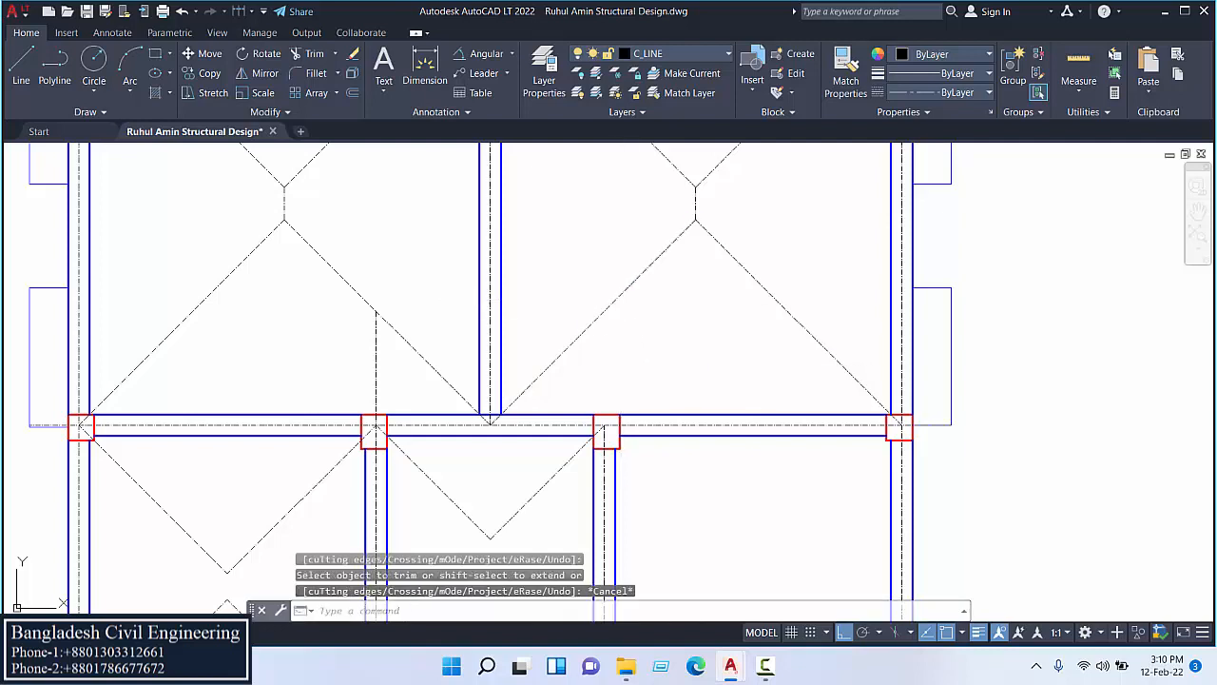
# - Extend the right interior beam centreline of the fourth row upward to the rising diagonal in the third-row right bay
pyautogui.click(621, 294)
pyautogui.click(313, 53)
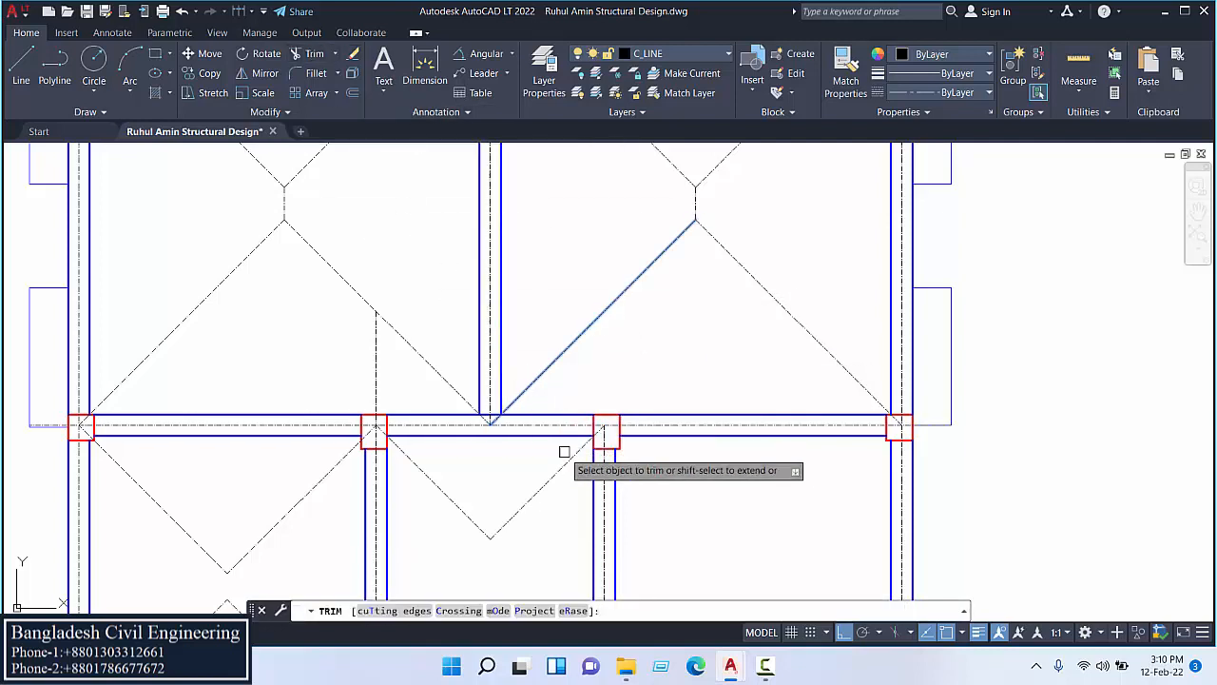
pyautogui.keyDown('shift'); pyautogui.click(605, 474); pyautogui.keyUp('shift')
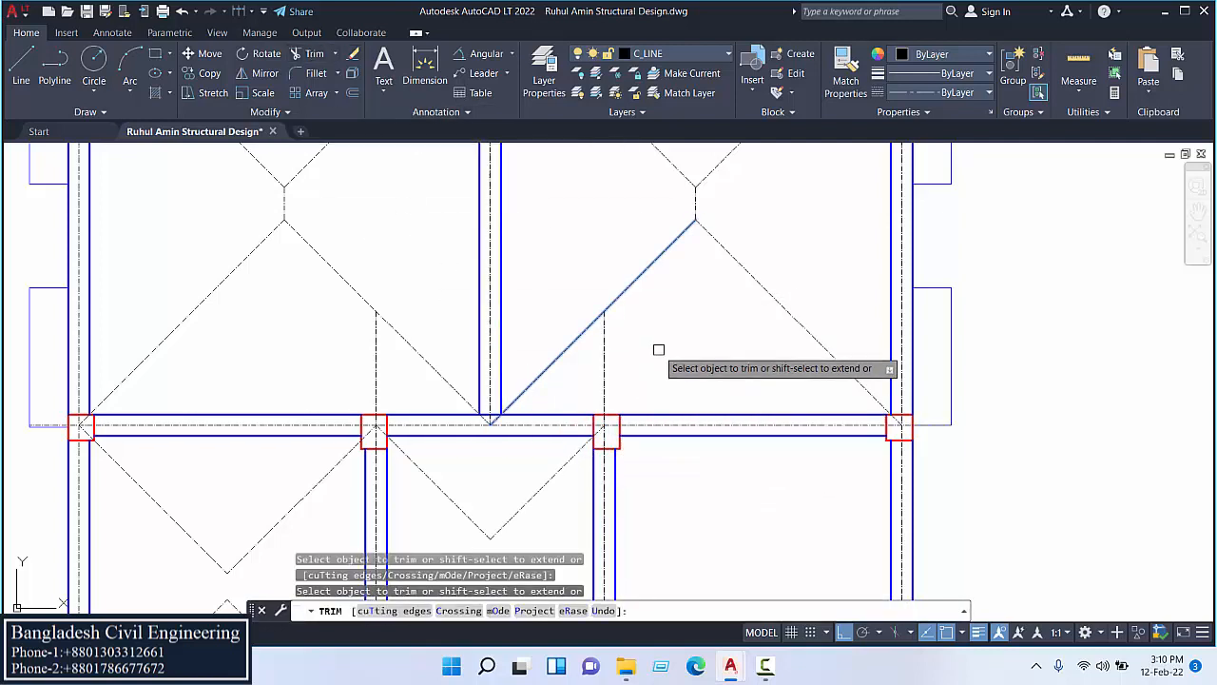
pyautogui.press('Return')
pyautogui.scroll(-4, 583, 513)
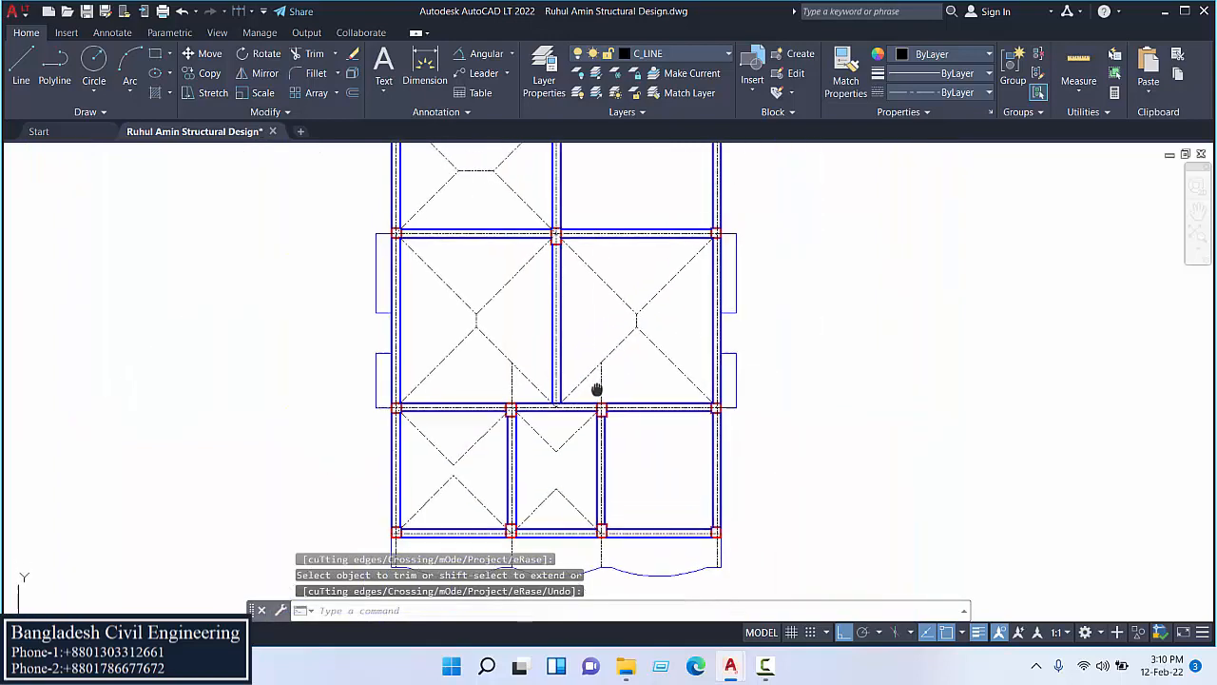
pyautogui.moveTo(478, 274); pyautogui.dragTo(485, 324, button='middle')
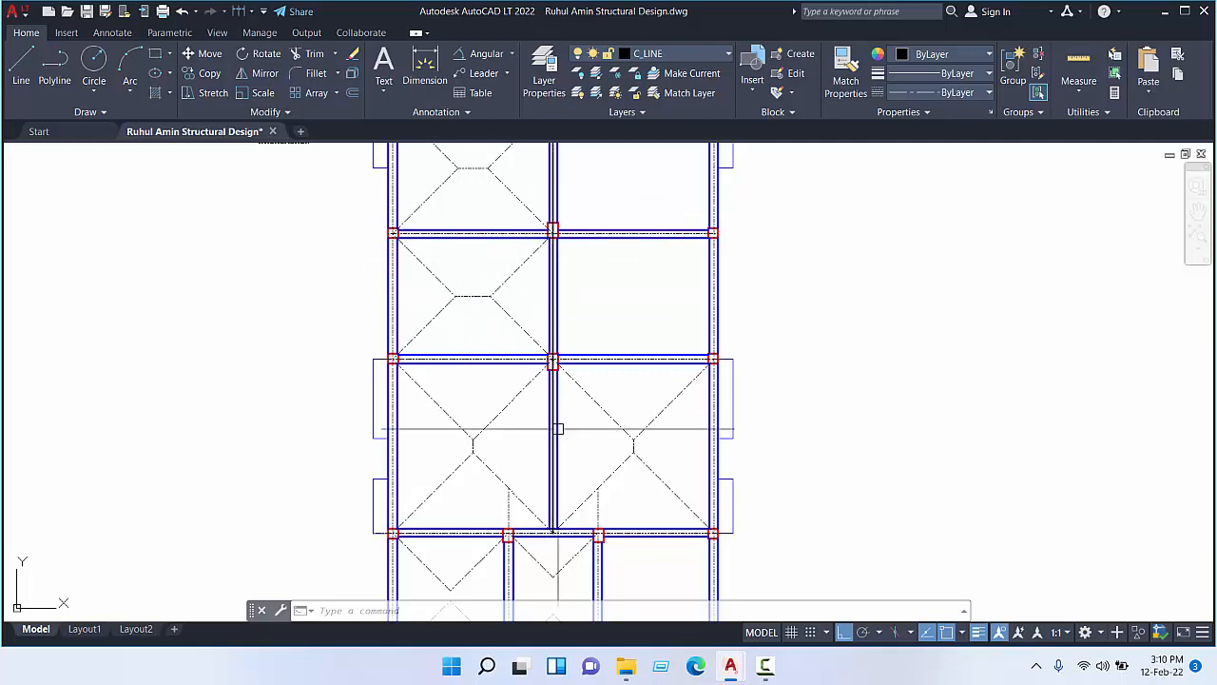
pyautogui.moveTo(558, 438); pyautogui.dragTo(526, 374, button='middle')
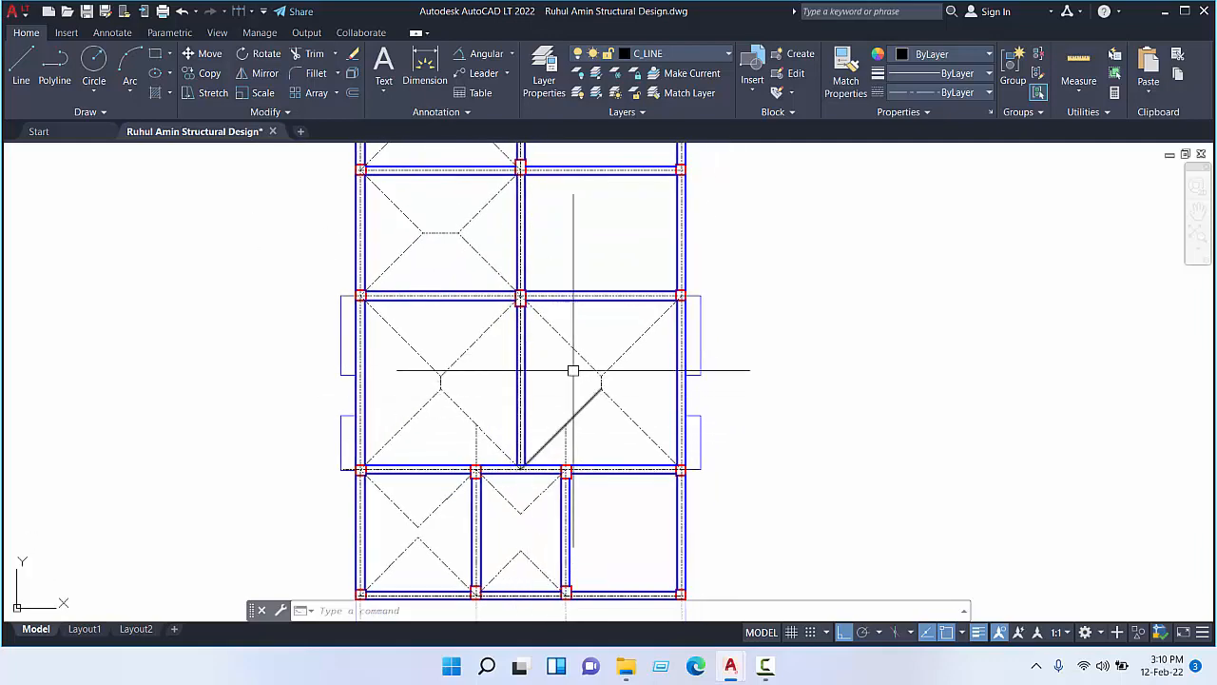
pyautogui.moveTo(511, 450); pyautogui.dragTo(509, 413, button='middle')
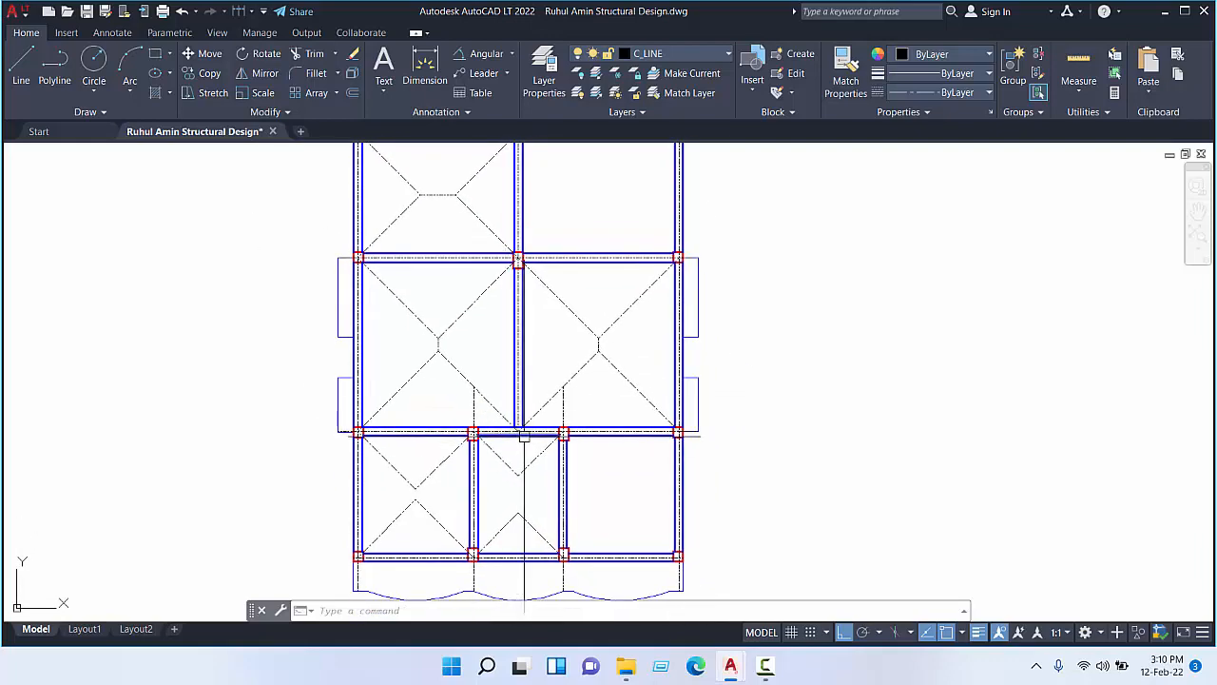
pyautogui.scroll(2, 565, 412)
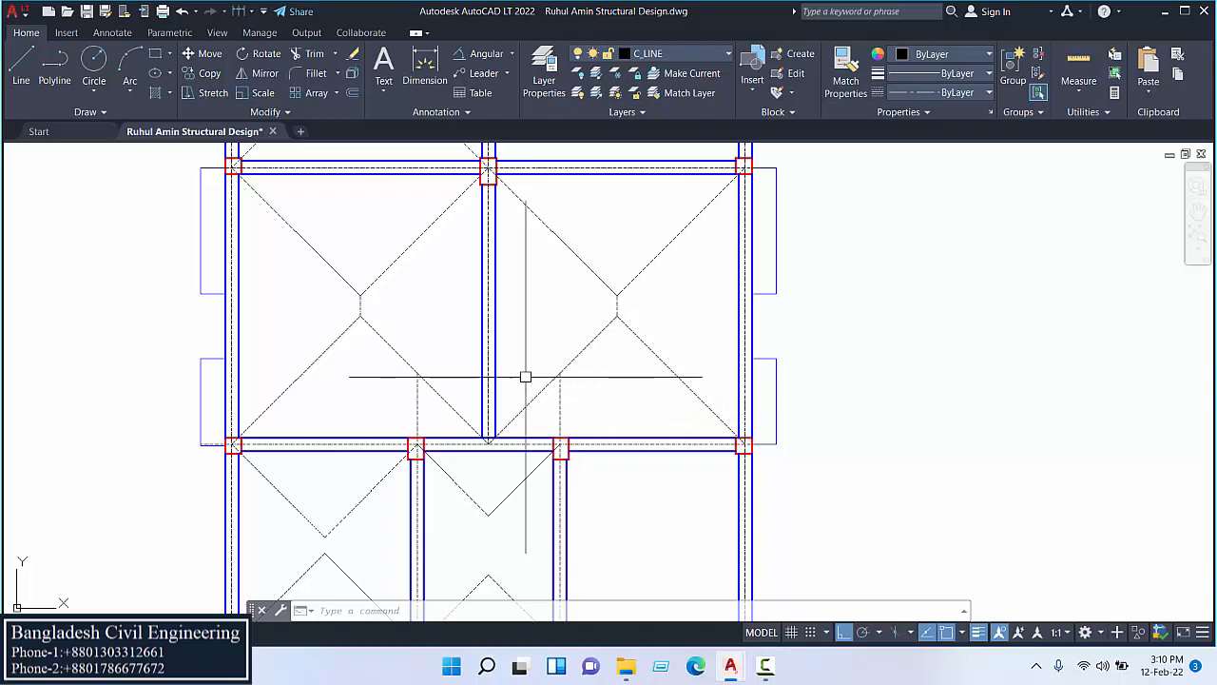
pyautogui.moveTo(518, 376); pyautogui.dragTo(530, 397, button='middle')
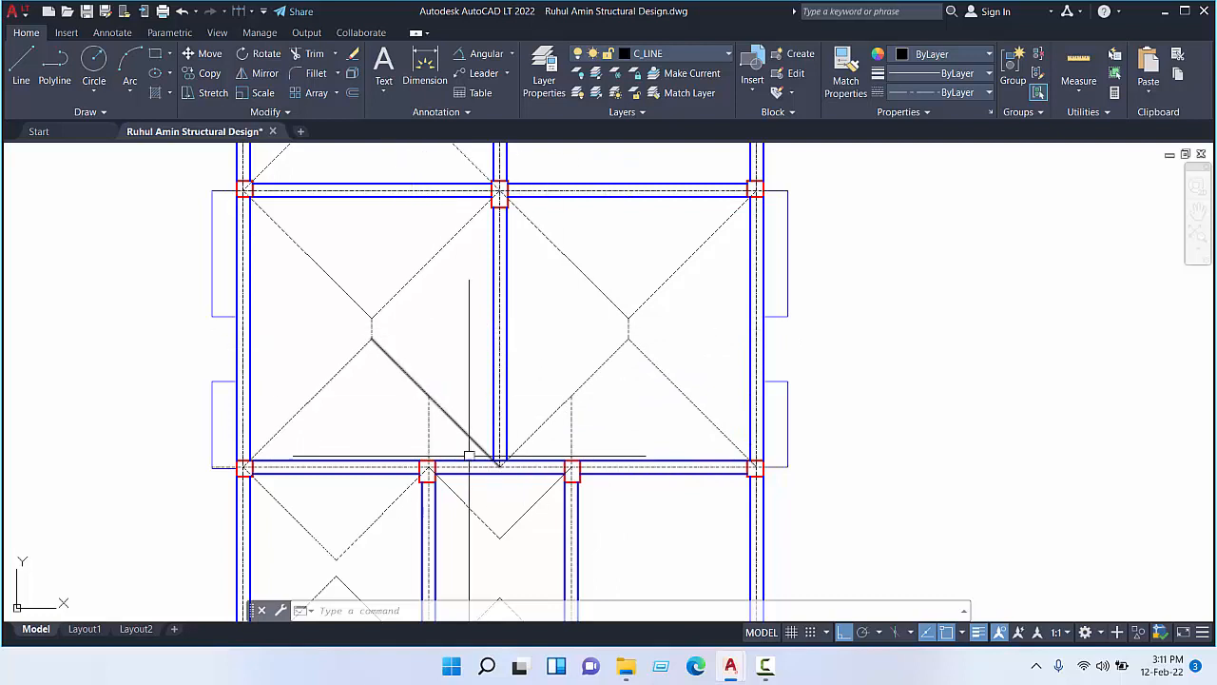
# - Start a polyline from the midpoint of the third-row left ridge across to the right ridge's midpoint, then down its lower apex and diagonal to the extended centreline
pyautogui.click(54, 67)
pyautogui.scroll(3, 371, 330)
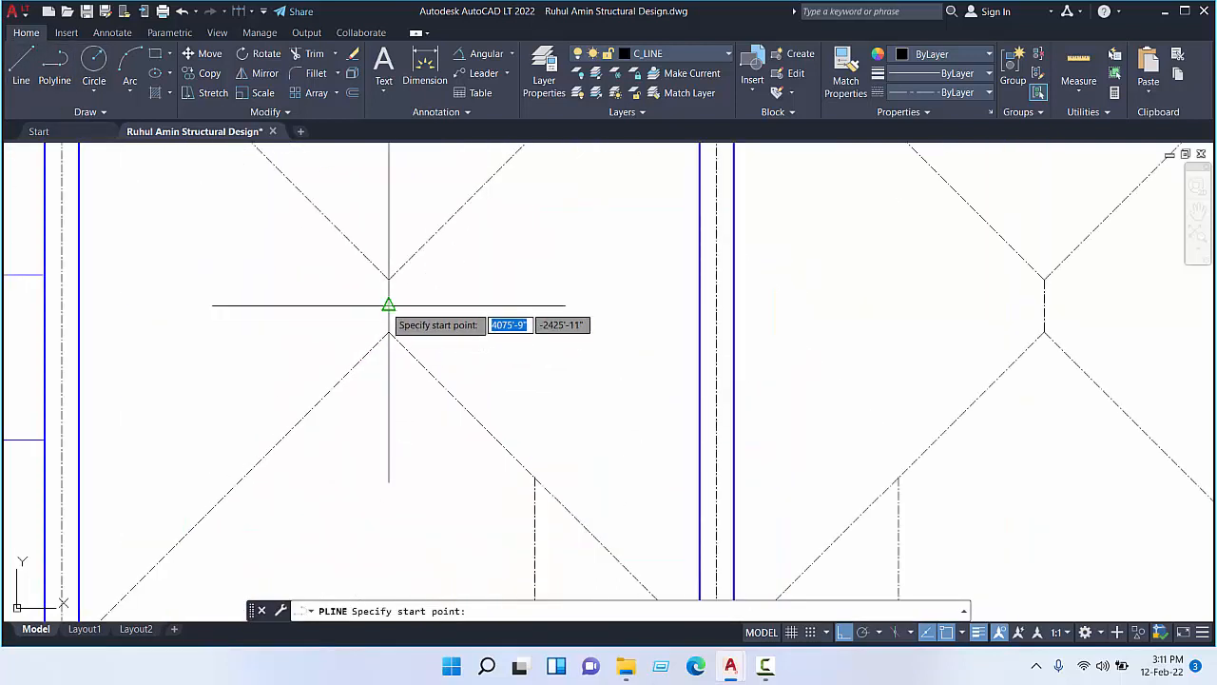
pyautogui.click(389, 306)
pyautogui.click(1045, 304)
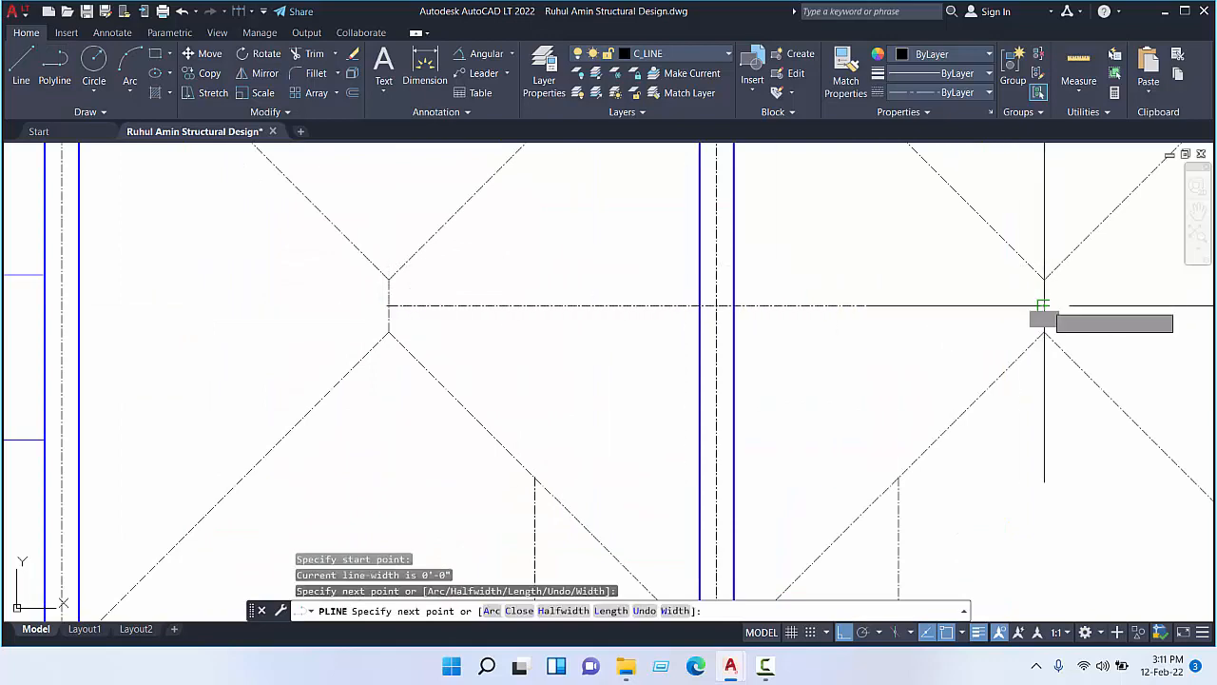
pyautogui.click(1044, 332)
pyautogui.scroll(-2, 956, 381)
pyautogui.moveTo(958, 382); pyautogui.dragTo(954, 381, button='middle')
pyautogui.scroll(-1, 954, 382)
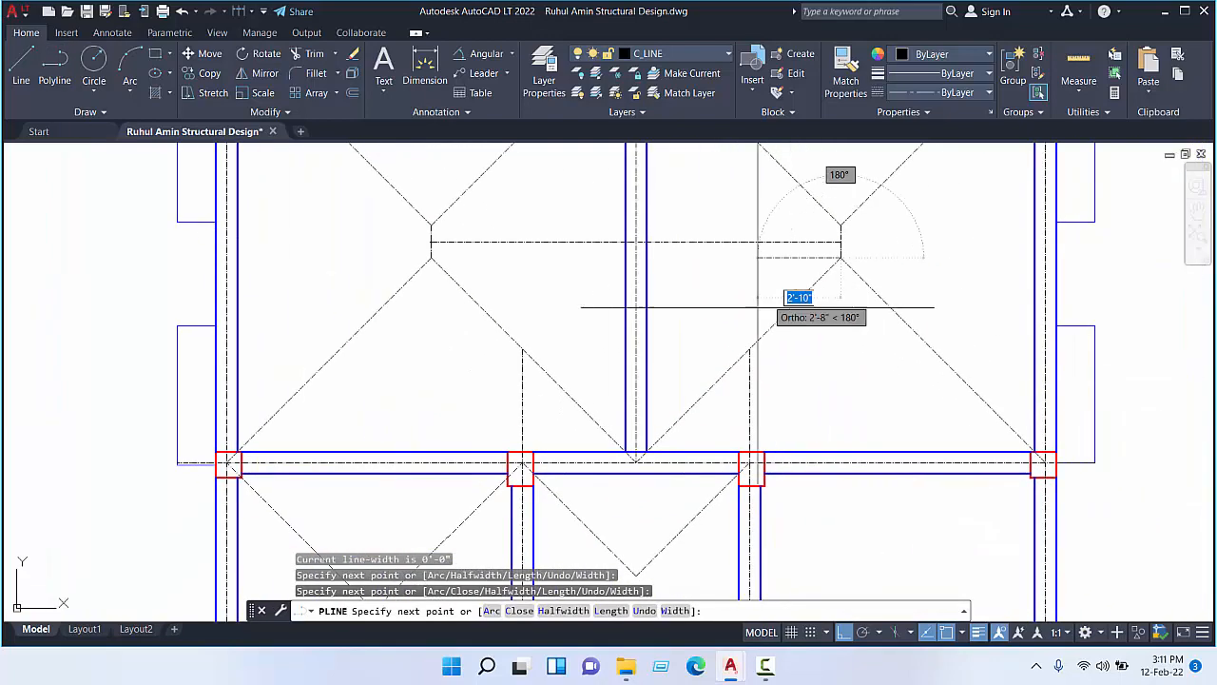
pyautogui.scroll(4, 742, 488)
pyautogui.scroll(2, 742, 488)
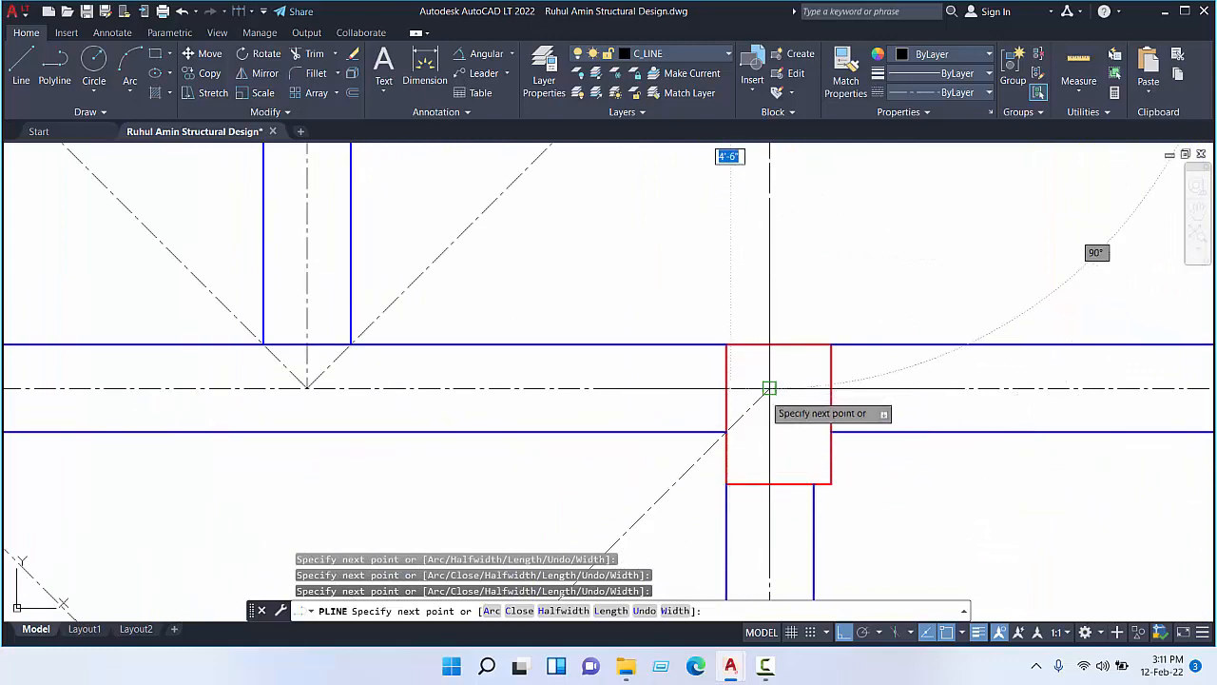
# - Continue the polyline down to the right interior column's centreline intersection and on to the upper triangle's apex in the fourth-row middle bay
pyautogui.click(768, 389)
pyautogui.scroll(-6, 701, 448)
pyautogui.moveTo(700, 448); pyautogui.dragTo(701, 332, button='middle')
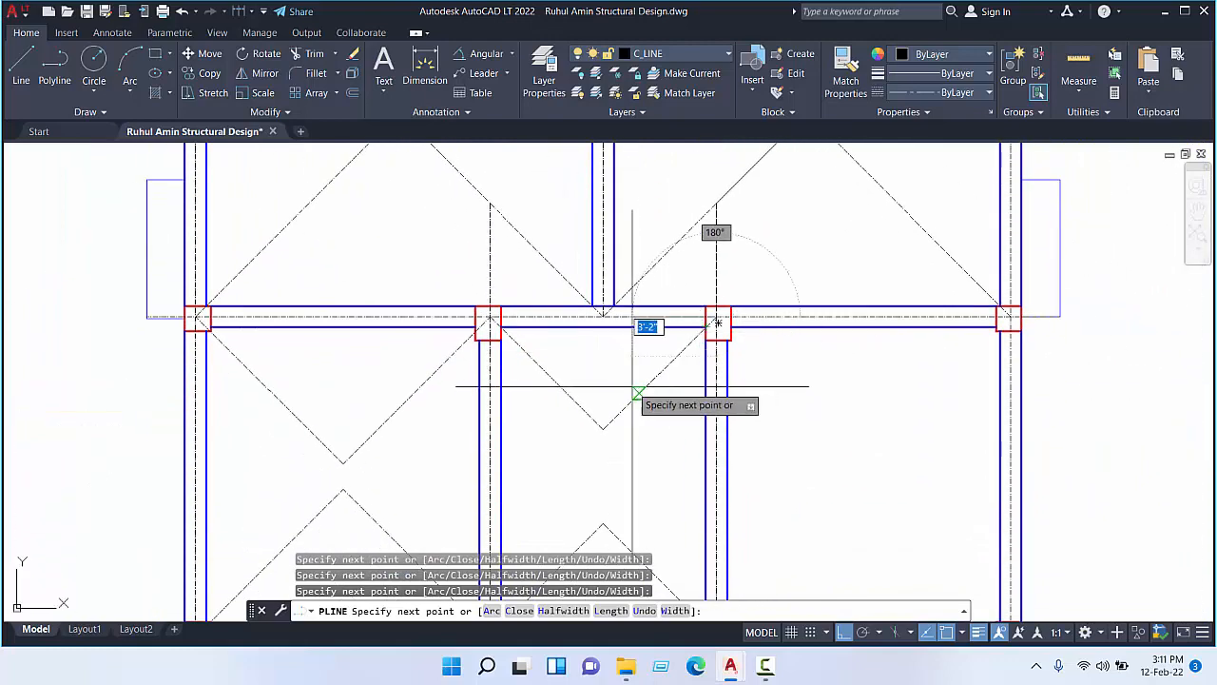
pyautogui.click(603, 428)
pyautogui.scroll(5, 492, 316)
pyautogui.scroll(2, 490, 315)
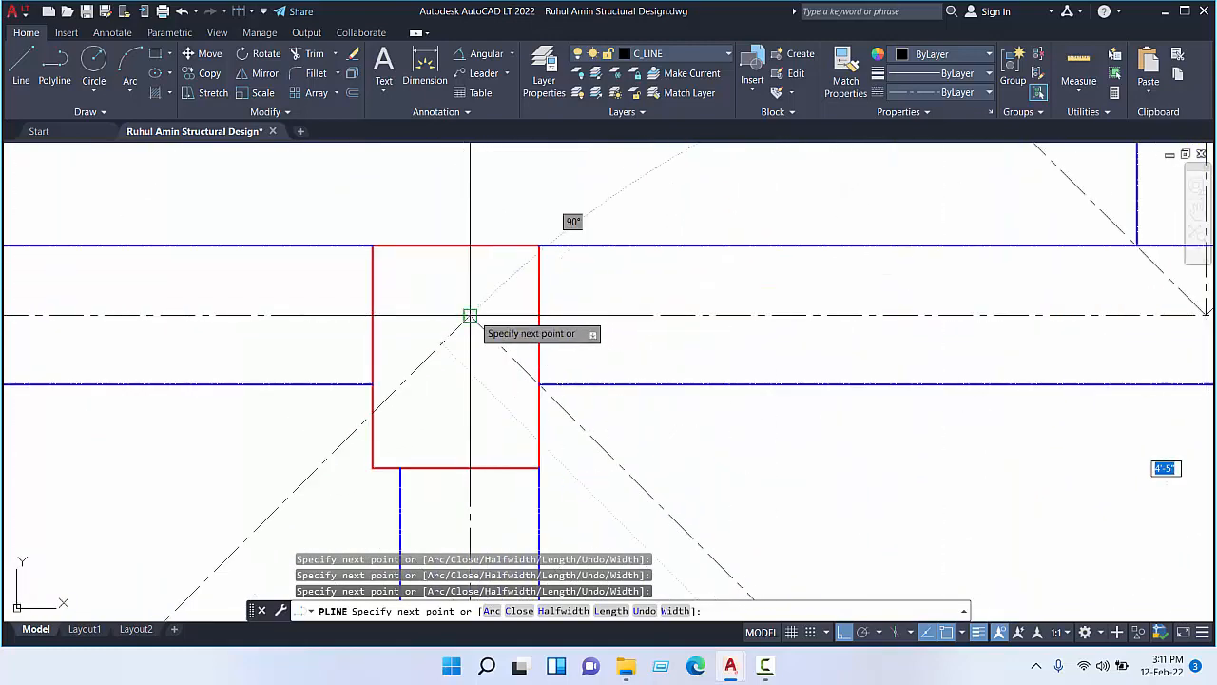
# - Finish the polyline through the left interior column's centreline intersection, up the extended centreline, and along the diagonal to its start on the third-row left ridge
pyautogui.click(470, 314)
pyautogui.scroll(-5, 515, 188)
pyautogui.moveTo(514, 192); pyautogui.dragTo(497, 427, button='middle')
pyautogui.scroll(-5, 475, 343)
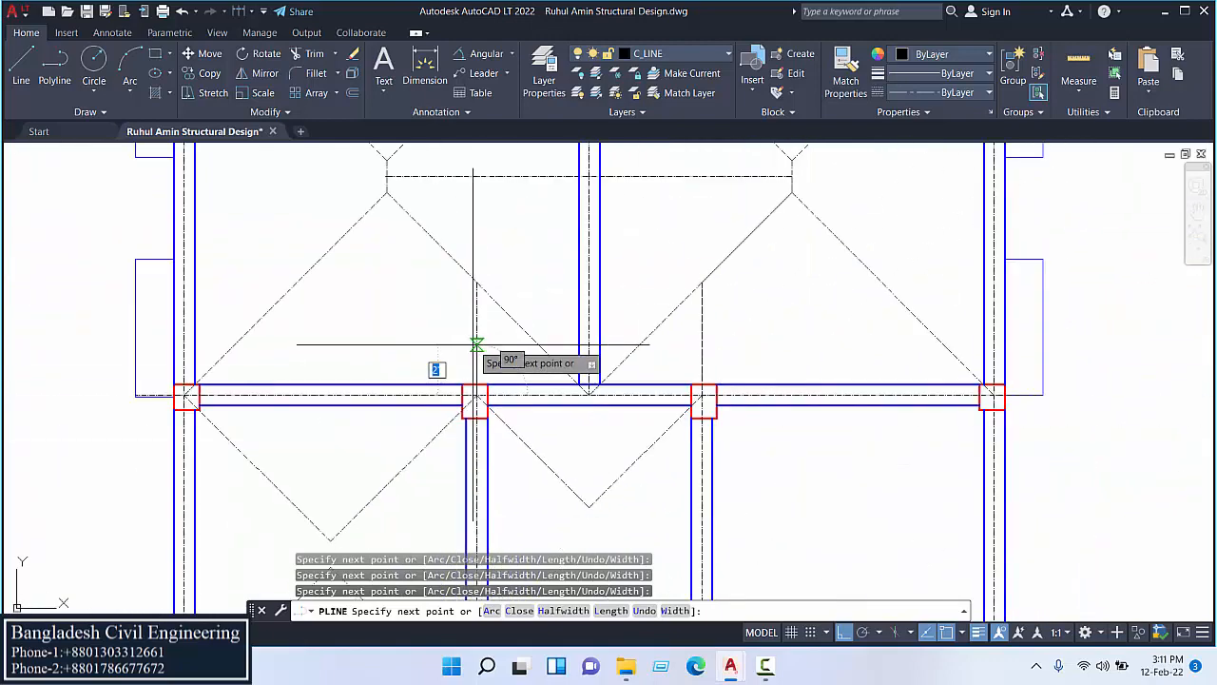
pyautogui.click(477, 283)
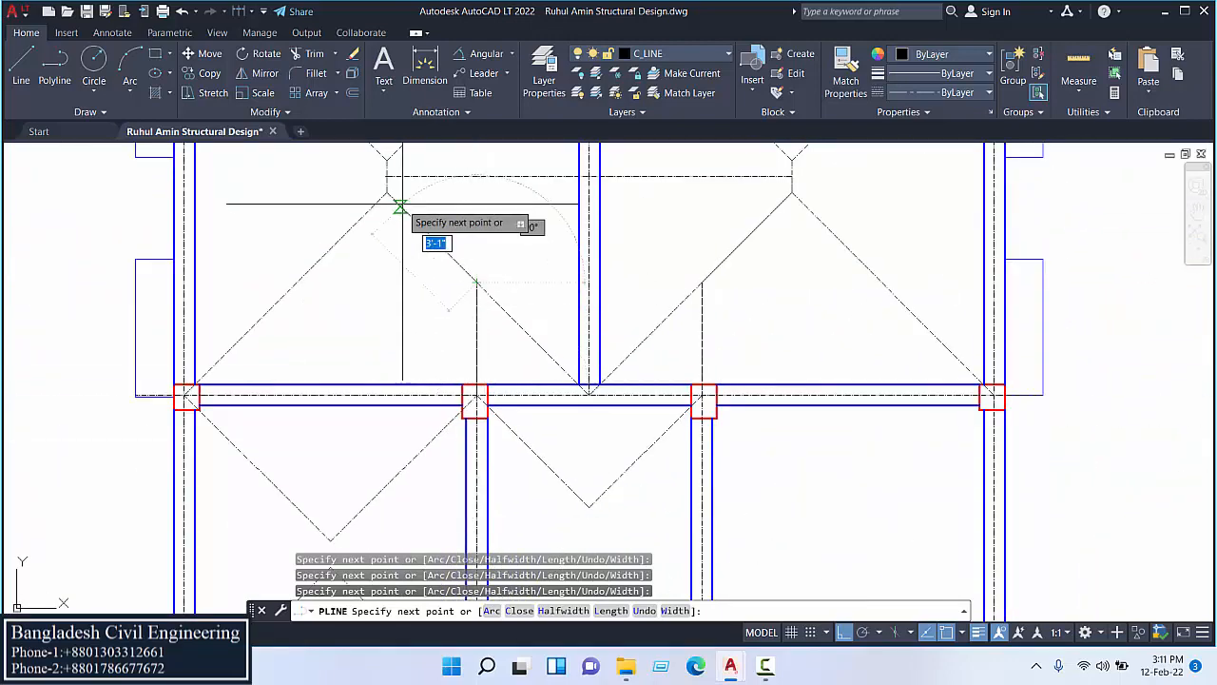
pyautogui.scroll(4, 388, 185)
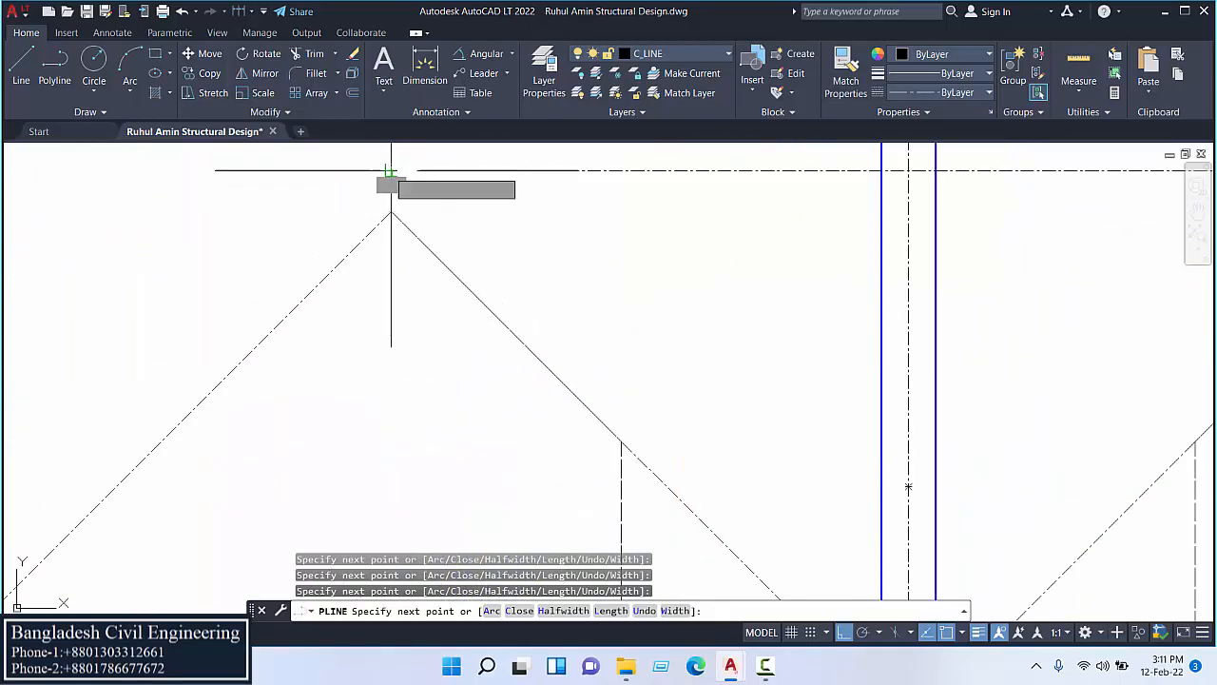
pyautogui.rightClick(390, 170)
# - Select the finished tributary outline to examine the area it covers between the third and fourth rows, and clear the selection
pyautogui.click(422, 180)
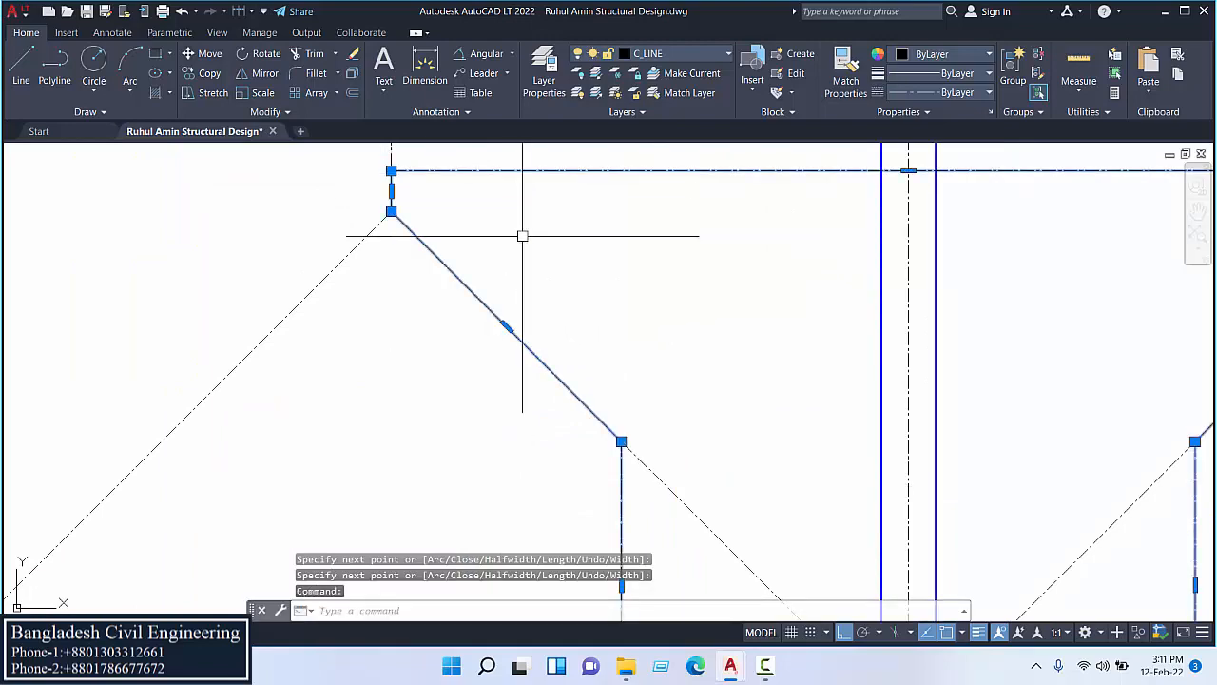
pyautogui.scroll(-5, 667, 314)
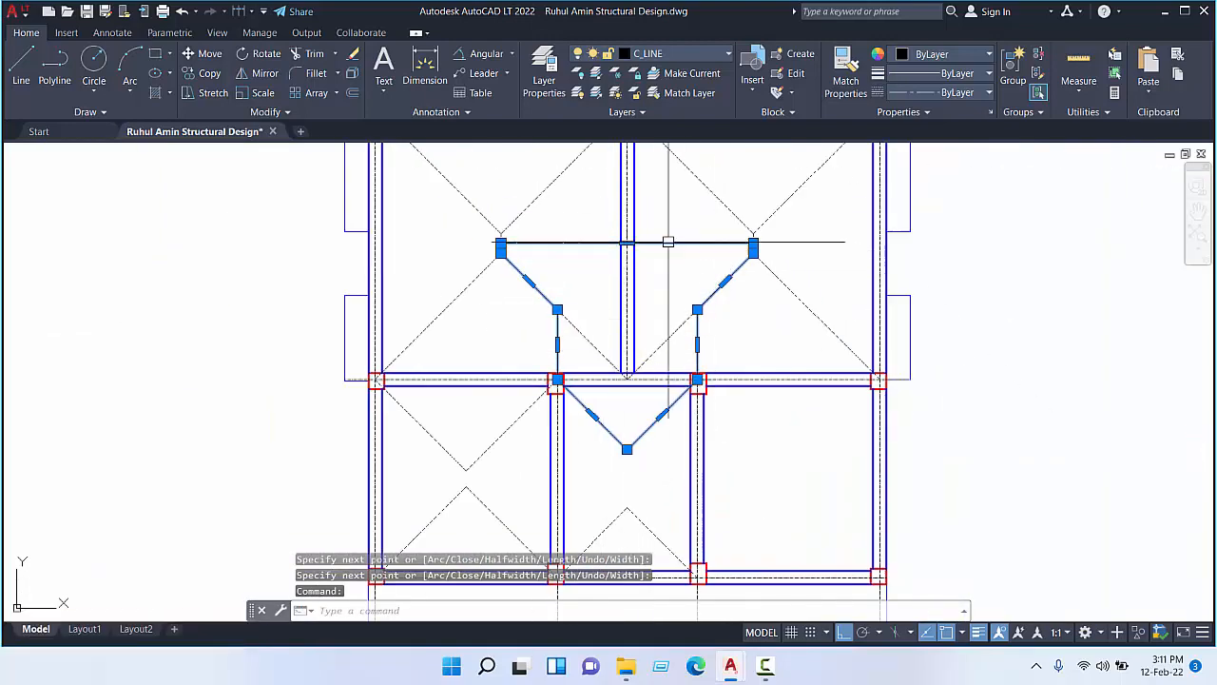
pyautogui.scroll(-2, 611, 302)
pyautogui.moveTo(628, 304); pyautogui.dragTo(625, 409, button='middle')
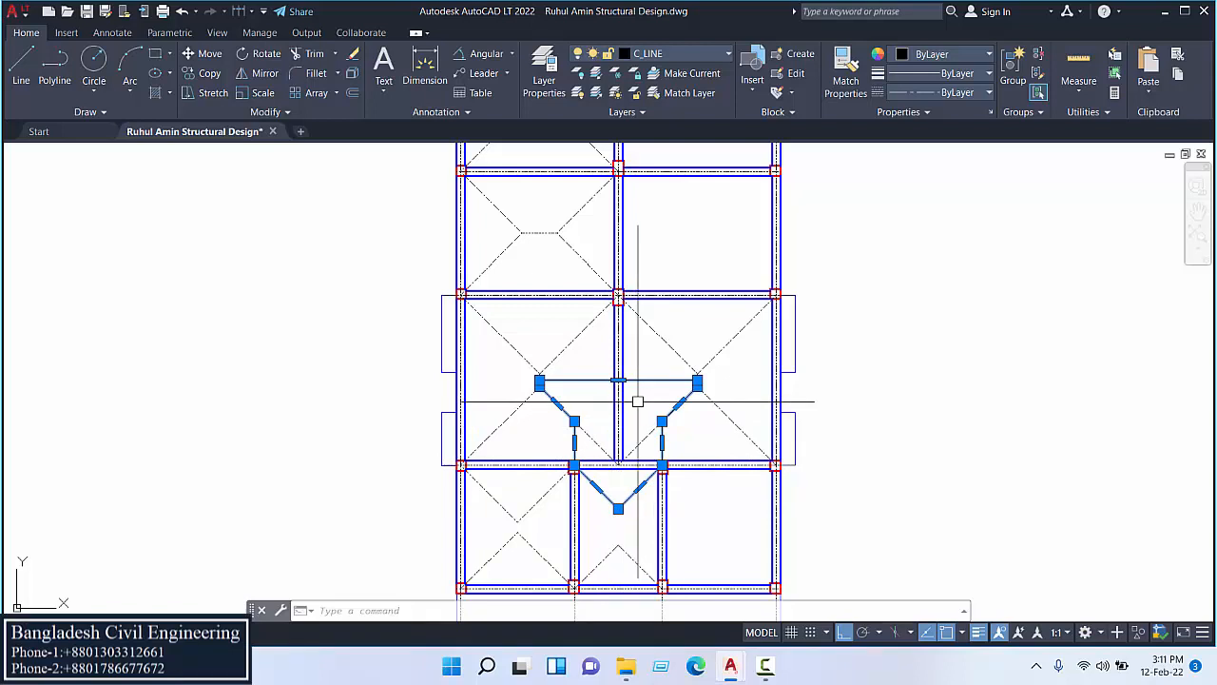
pyautogui.press('Escape')
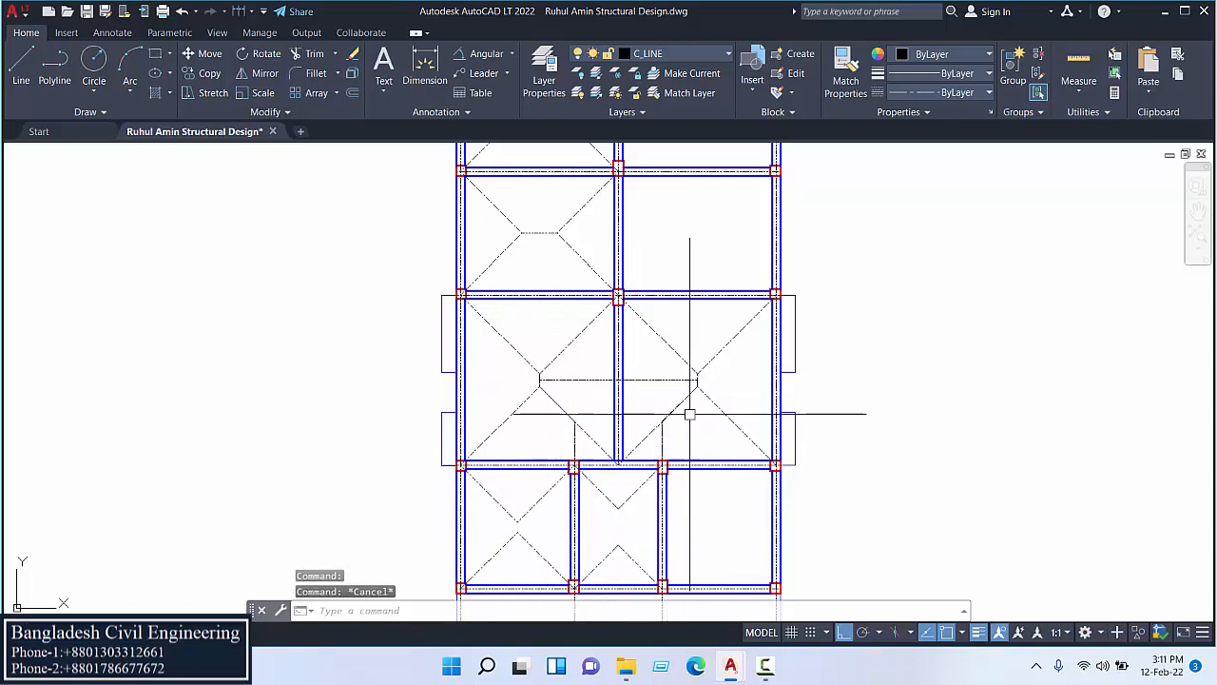
# - Isolate the C_LINE layer using the horizontal beam centreline above the third row
pyautogui.scroll(4, 542, 295)
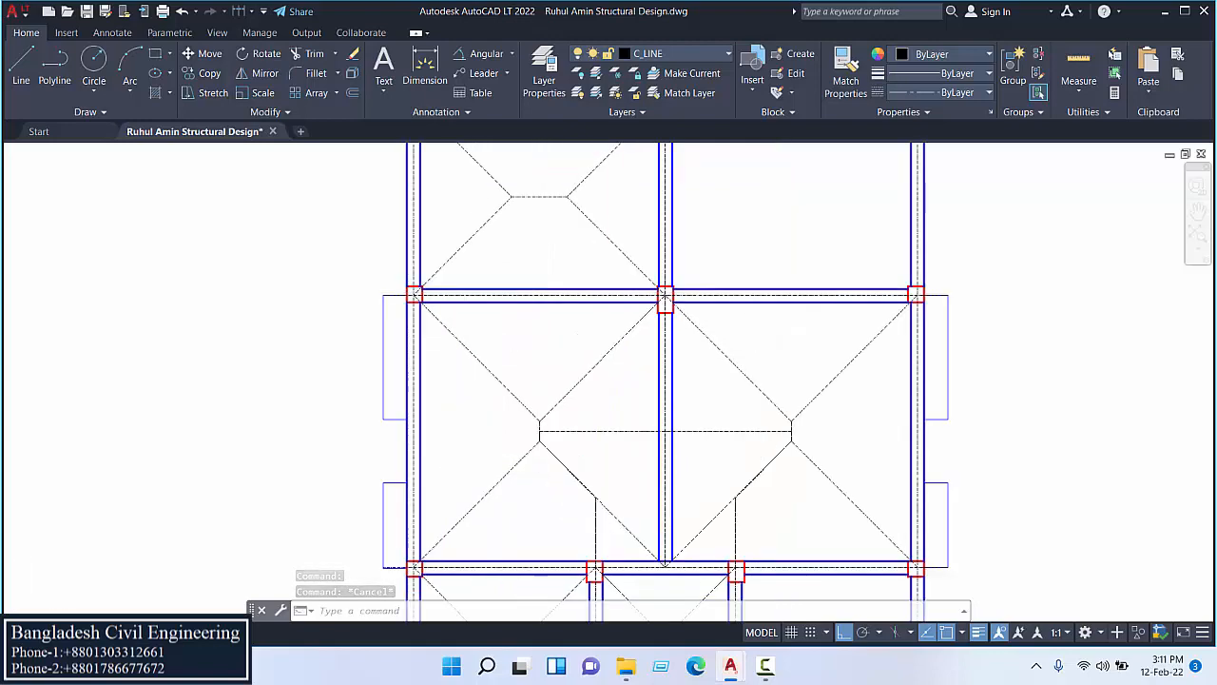
pyautogui.click(544, 293)
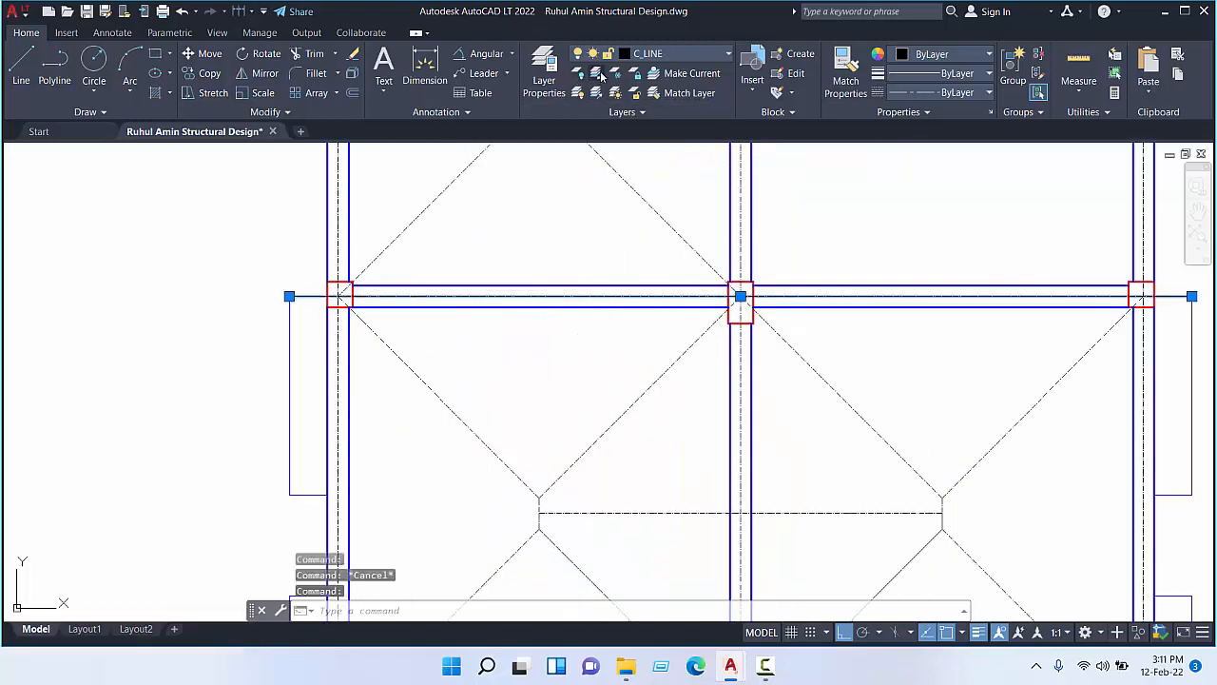
pyautogui.click(598, 73)
pyautogui.scroll(-4, 647, 314)
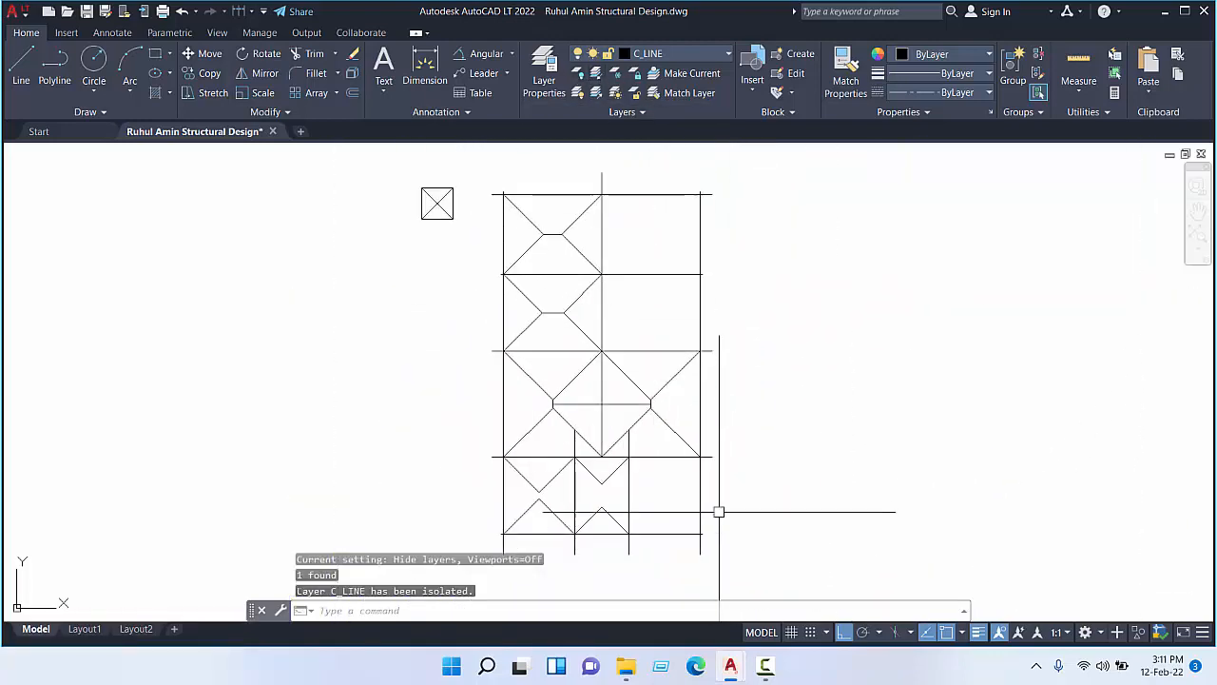
# - Erase the five horizontal beam centrelines running across the rows of the building
pyautogui.scroll(6, 710, 545)
pyautogui.click(720, 536)
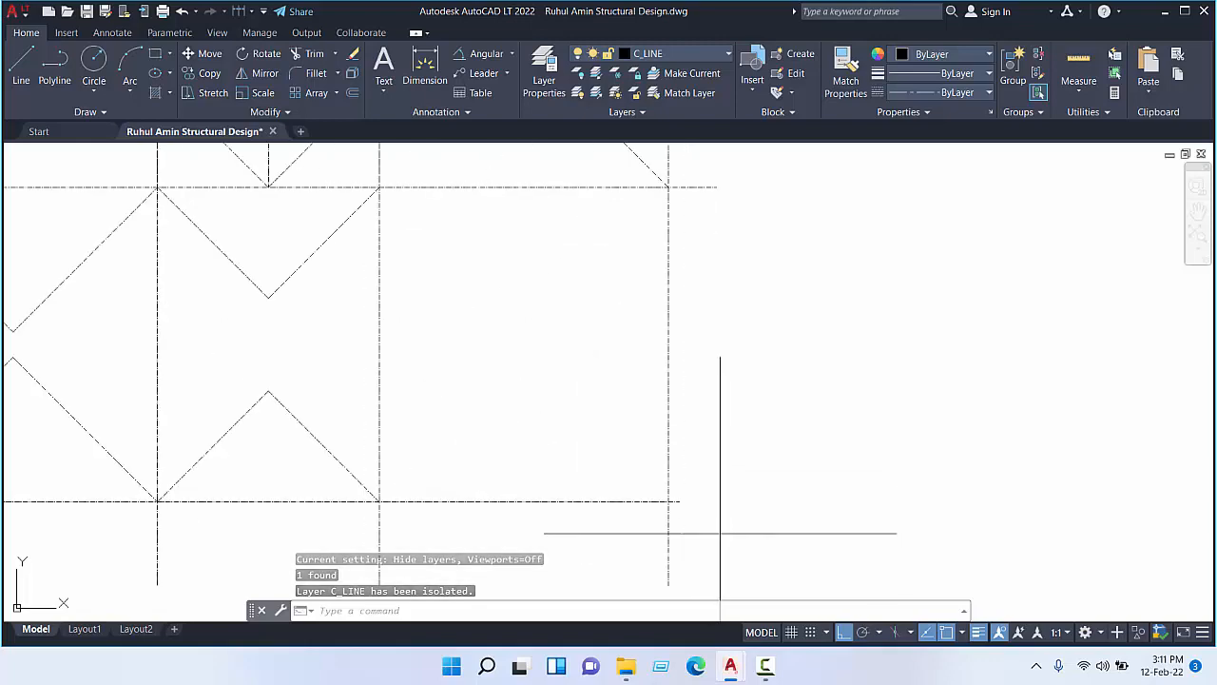
pyautogui.scroll(-8, 729, 335)
pyautogui.moveTo(731, 333); pyautogui.dragTo(720, 539, button='middle')
pyautogui.scroll(4, 722, 344)
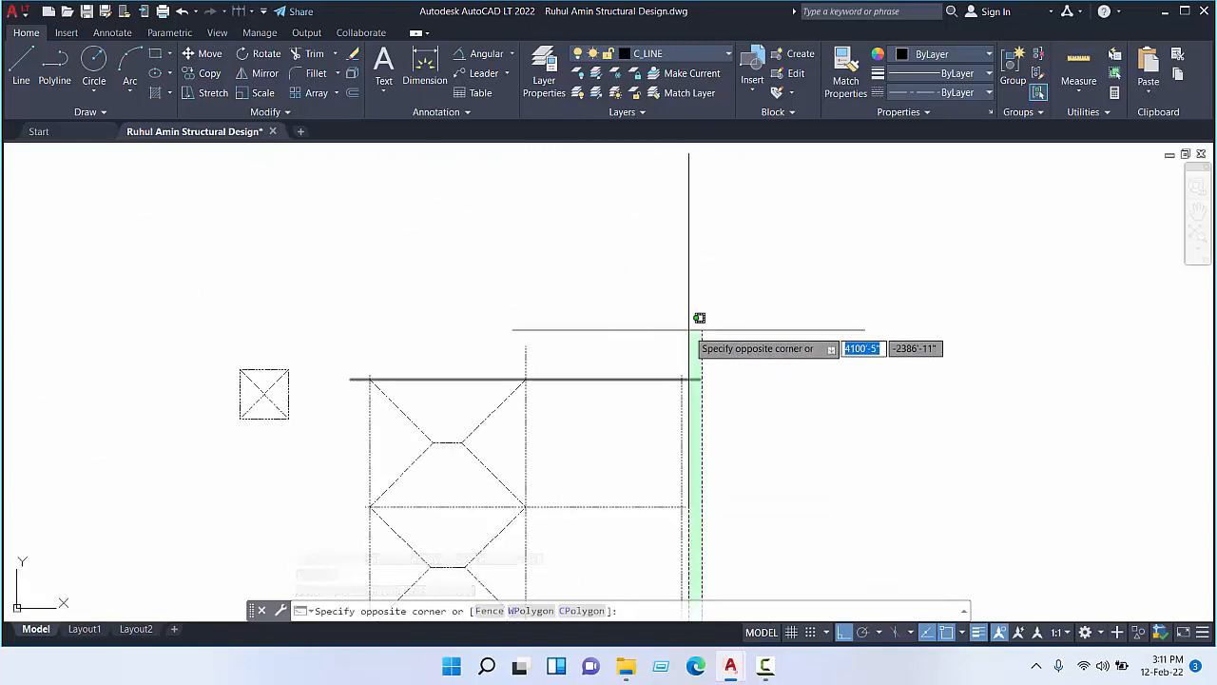
pyautogui.click(696, 327)
pyautogui.scroll(-4, 733, 382)
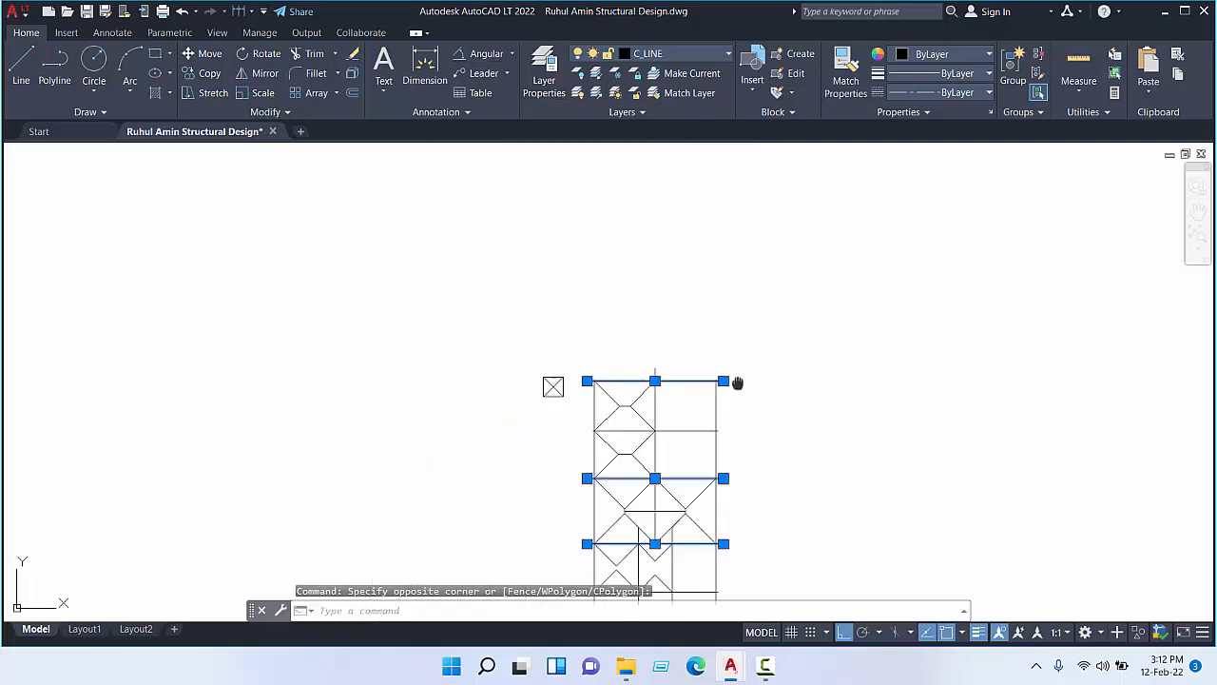
pyautogui.moveTo(734, 386); pyautogui.dragTo(691, 260, button='middle')
pyautogui.scroll(4, 676, 301)
pyautogui.click(670, 300)
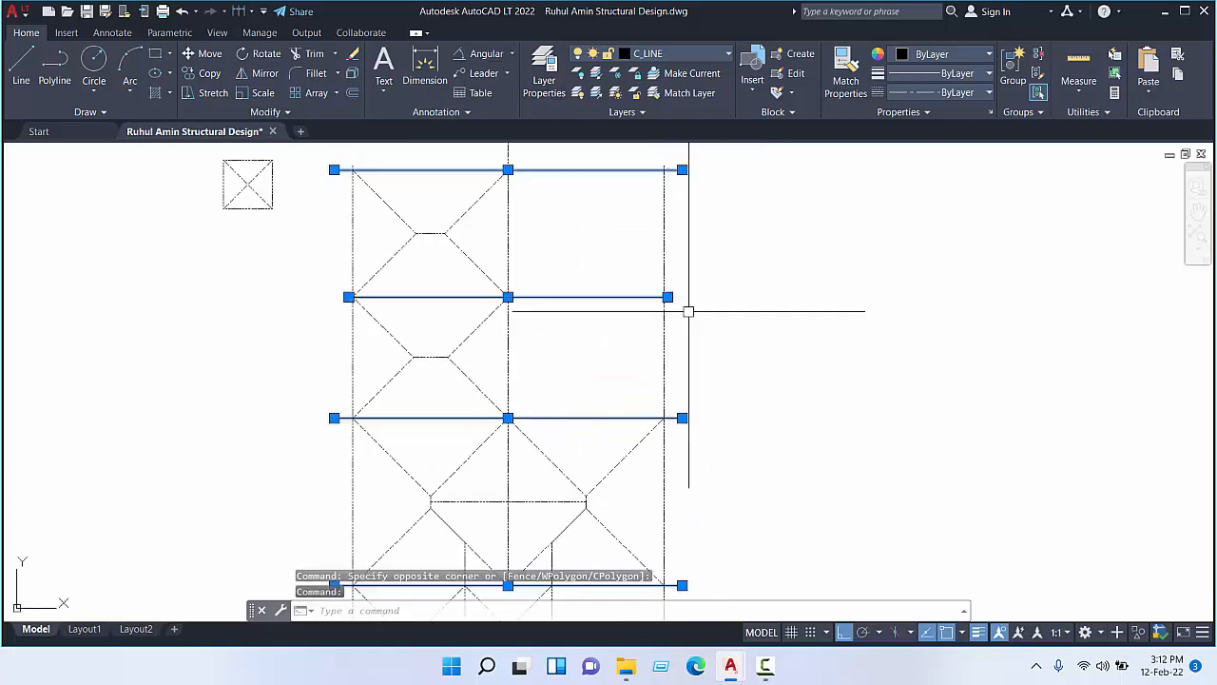
pyautogui.scroll(-3, 714, 366)
pyautogui.moveTo(714, 370); pyautogui.dragTo(691, 269, button='middle')
pyautogui.scroll(6, 639, 482)
pyautogui.click(640, 478)
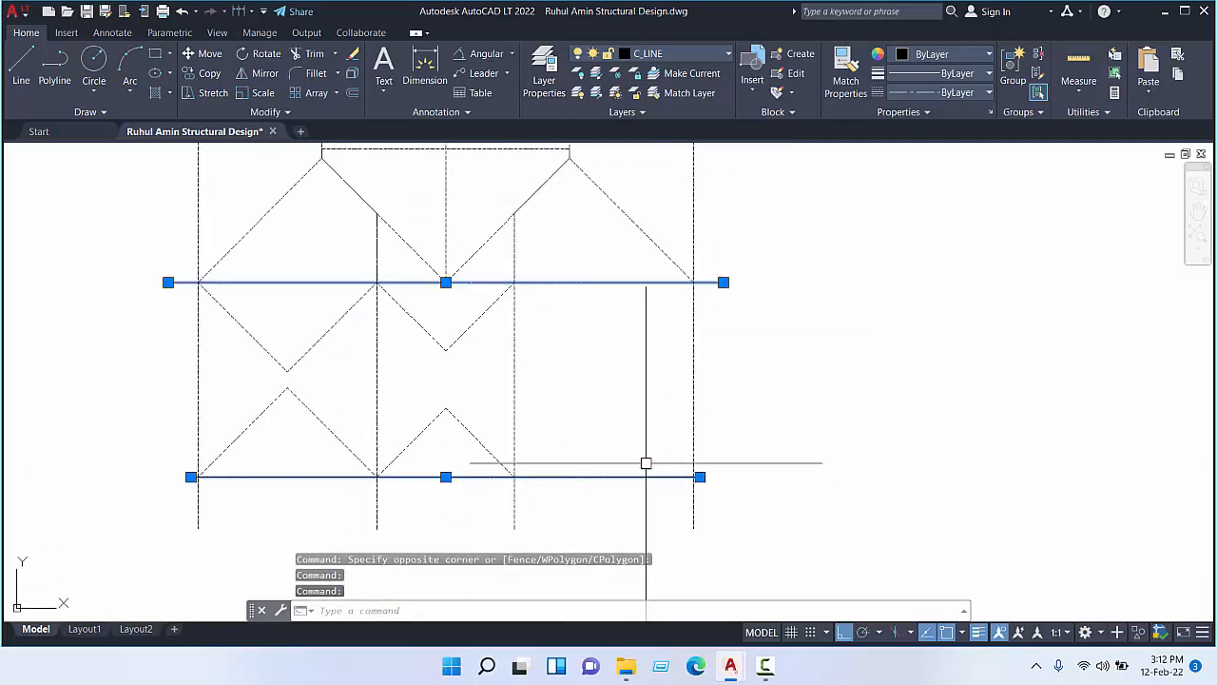
pyautogui.press('Delete')
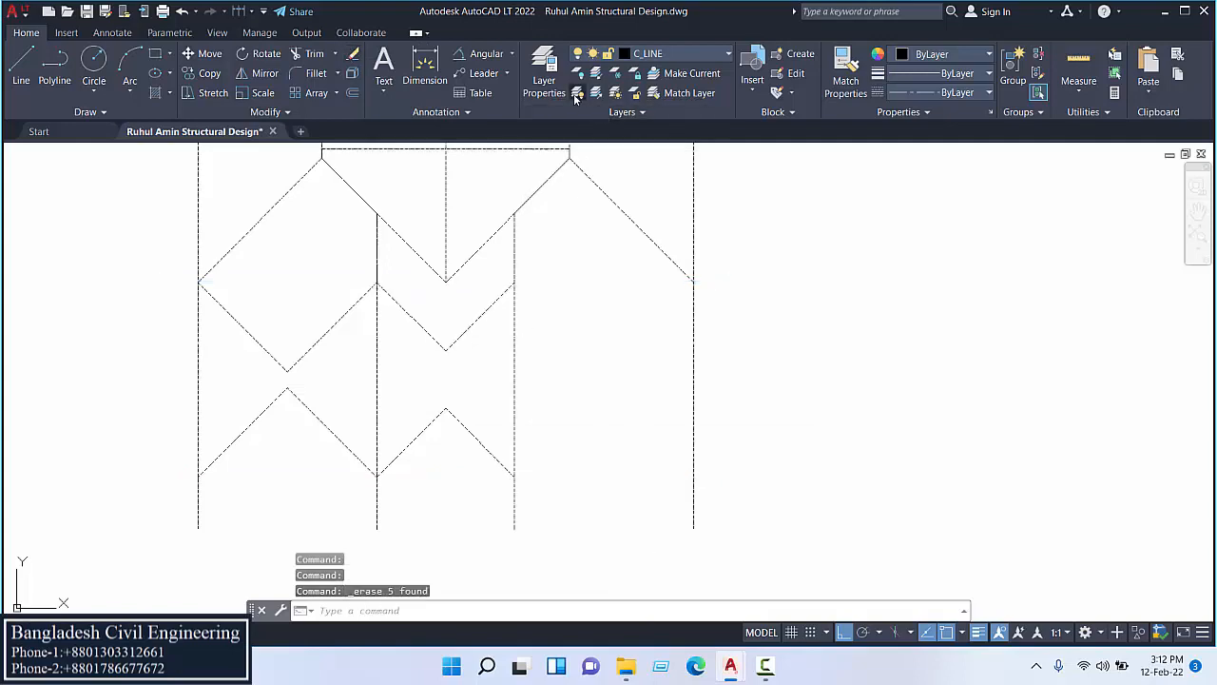
# - Turn all layers on and isolate the C_LINE layer together with the layer of the outer verandah outline
pyautogui.click(578, 92)
pyautogui.moveTo(568, 391); pyautogui.dragTo(641, 595, button='middle')
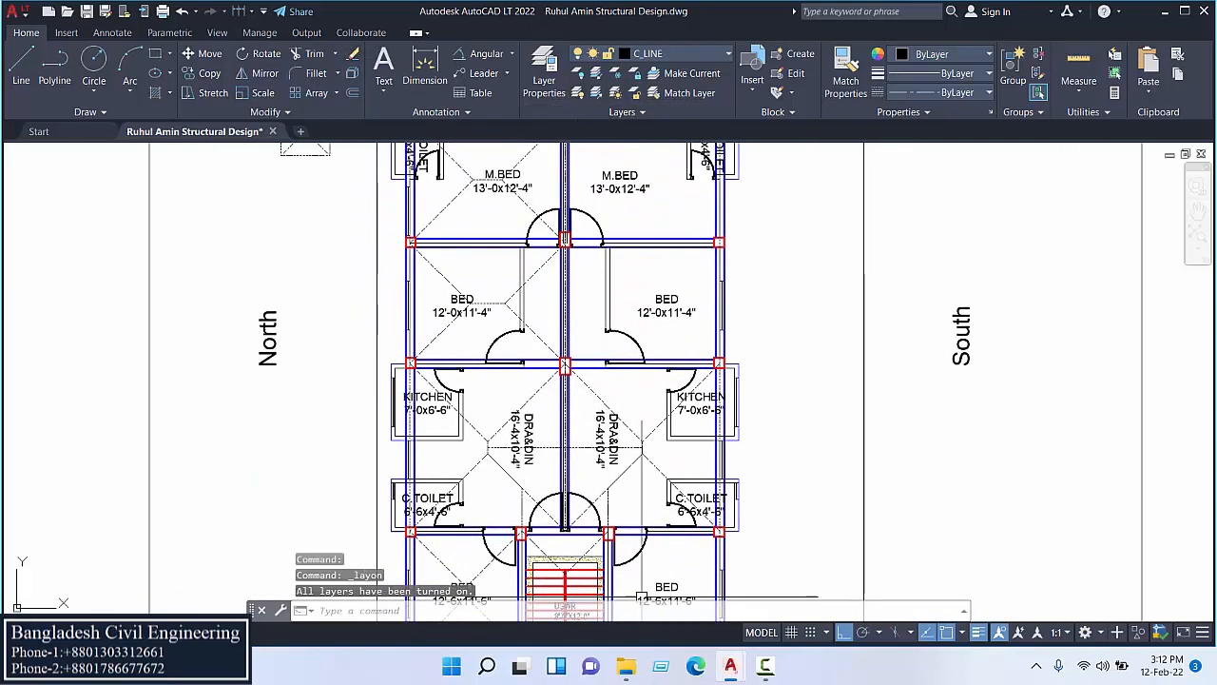
pyautogui.moveTo(545, 269); pyautogui.dragTo(576, 514, button='middle')
pyautogui.scroll(2, 501, 380)
pyautogui.scroll(2, 502, 381)
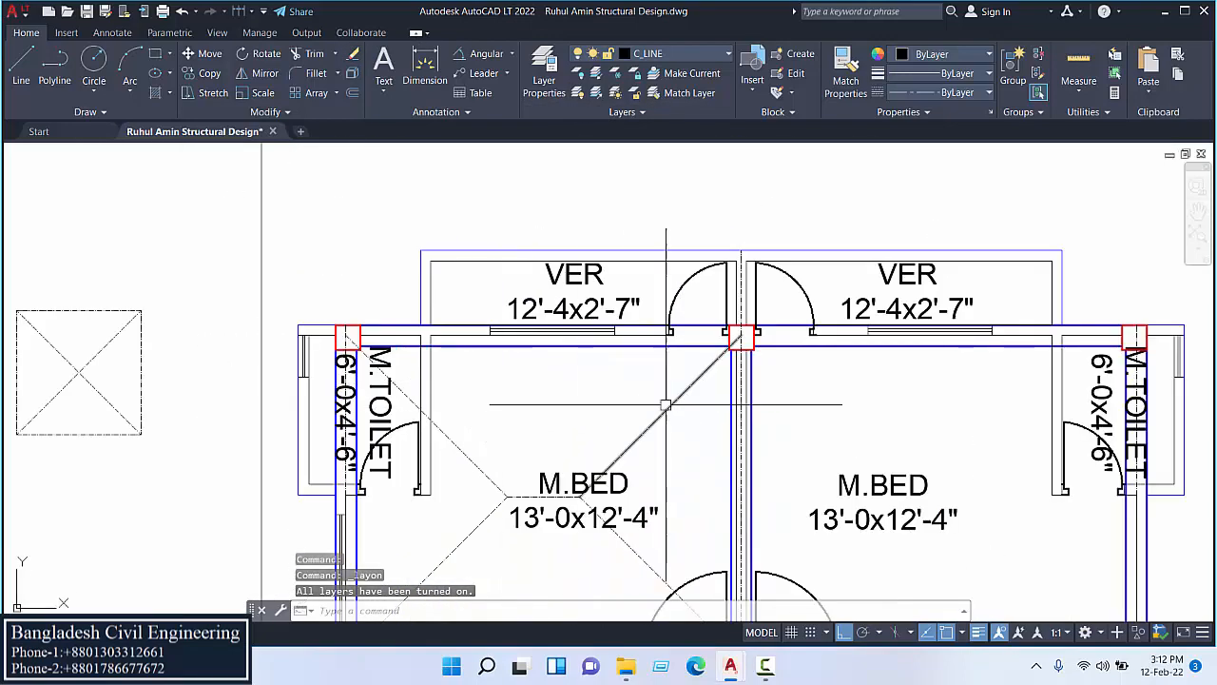
pyautogui.click(659, 417)
pyautogui.click(627, 250)
pyautogui.click(596, 74)
pyautogui.scroll(-2, 619, 246)
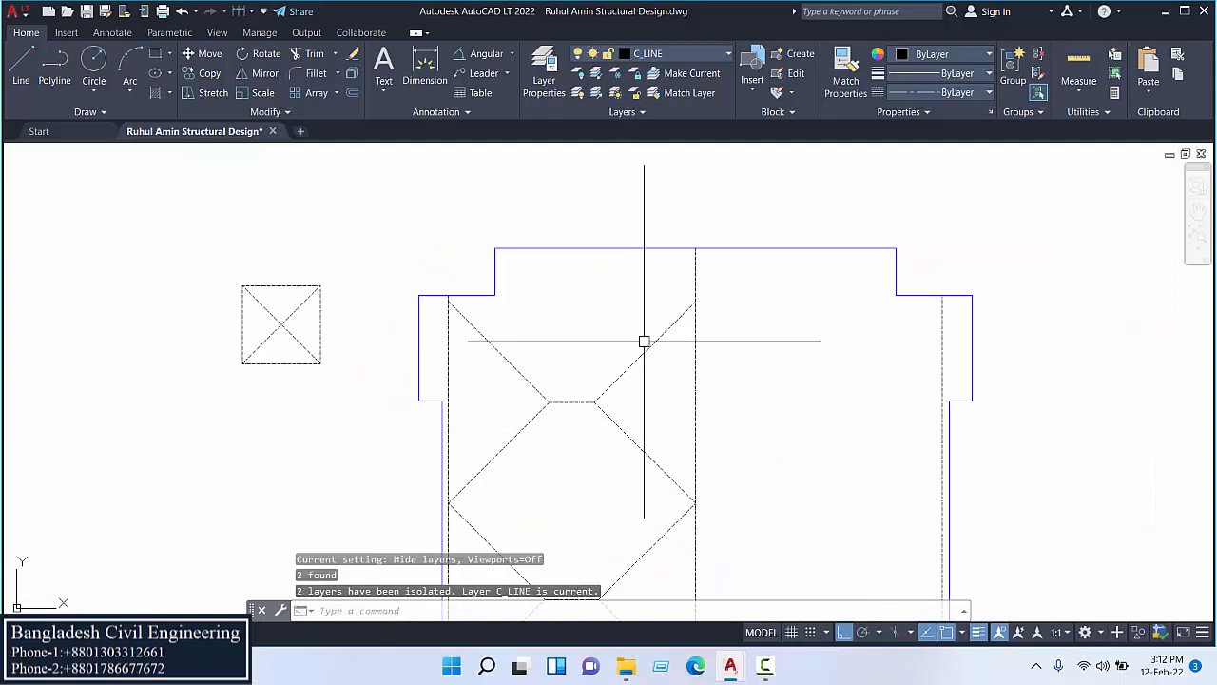
# - Measure the left-bay load areas between the verandah edge and first ridge, the first and second ridges, and the second and third ridges
pyautogui.click(1078, 69)
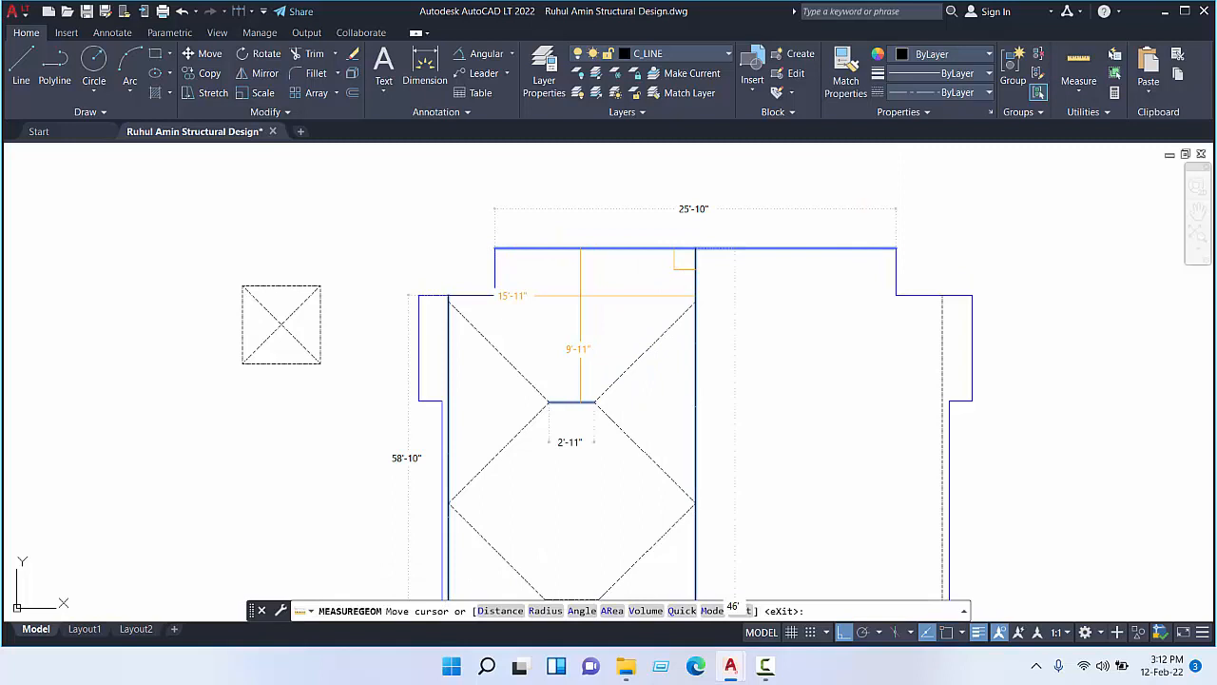
pyautogui.click(580, 297)
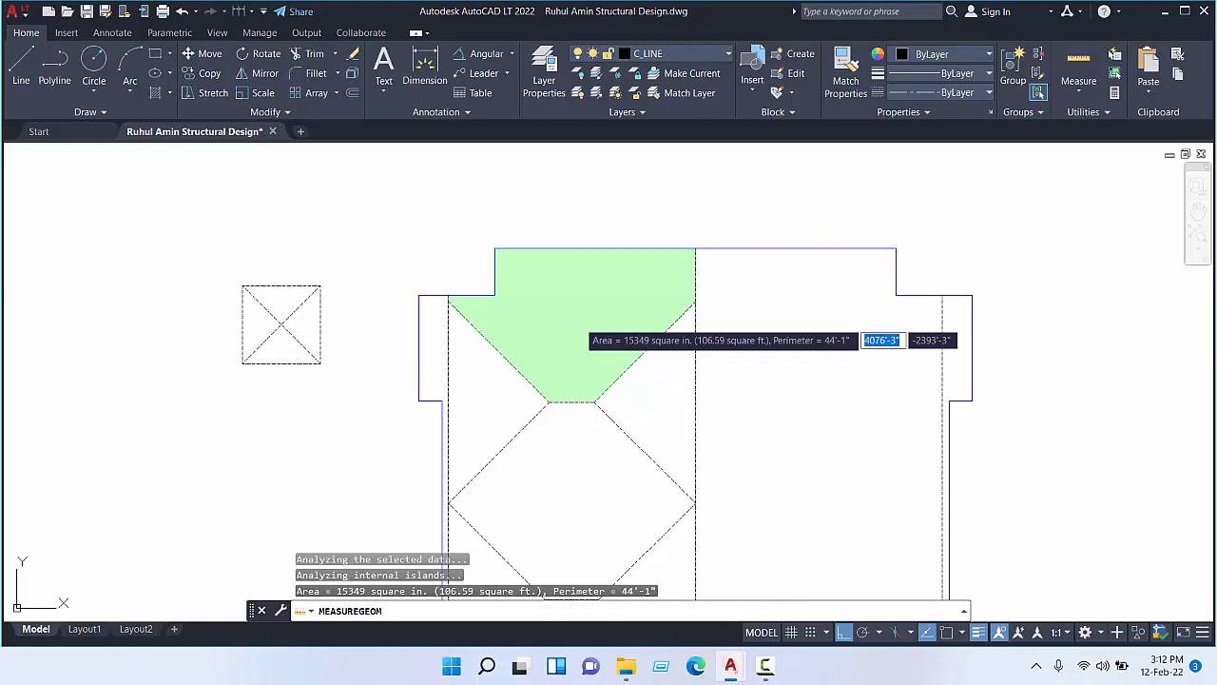
pyautogui.scroll(-2, 570, 475)
pyautogui.scroll(4, 566, 318)
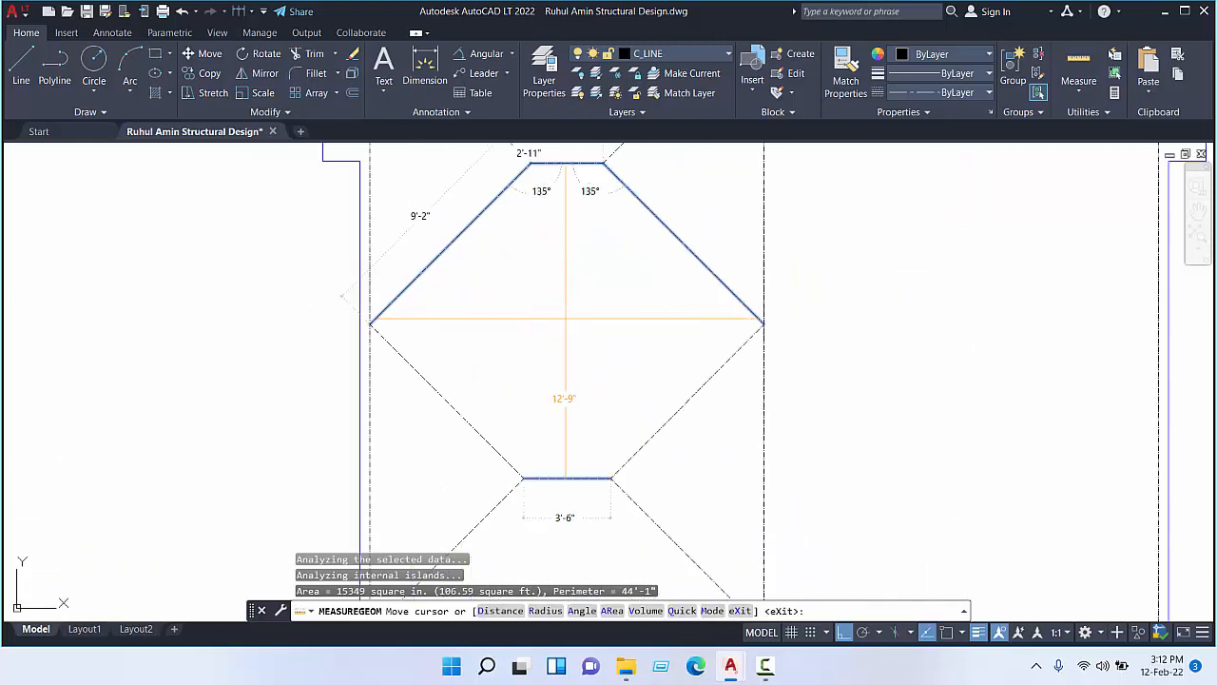
pyautogui.click(566, 319)
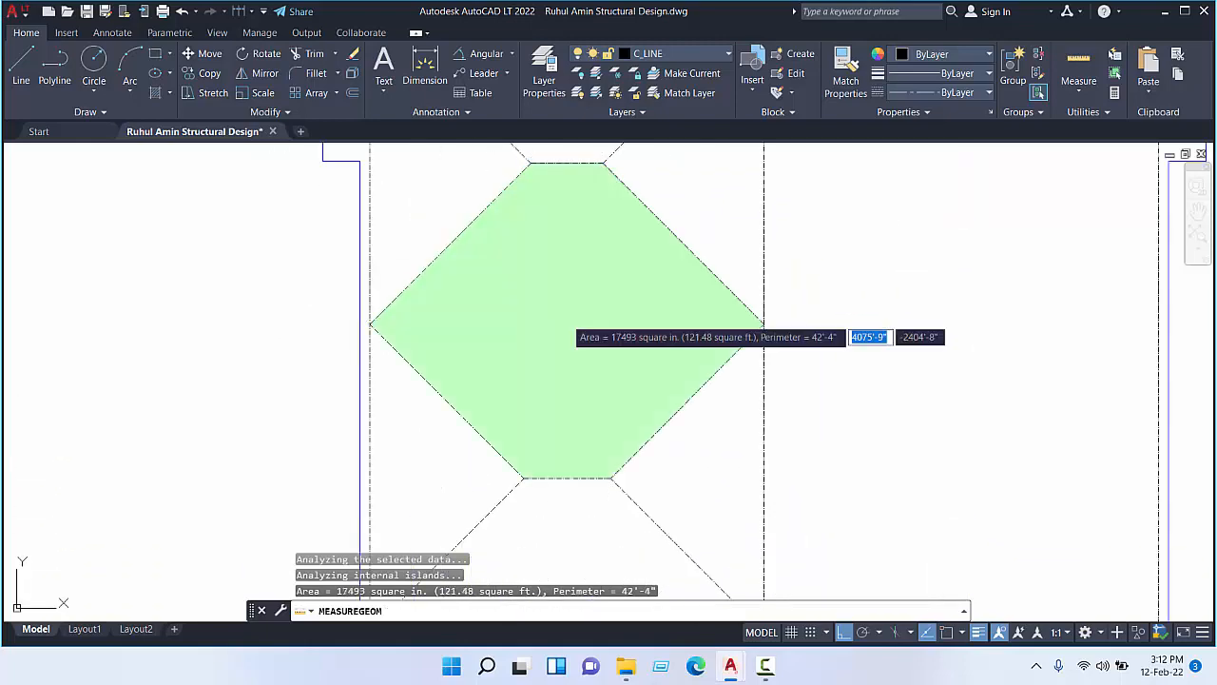
pyautogui.scroll(-3, 546, 275)
pyautogui.click(560, 373)
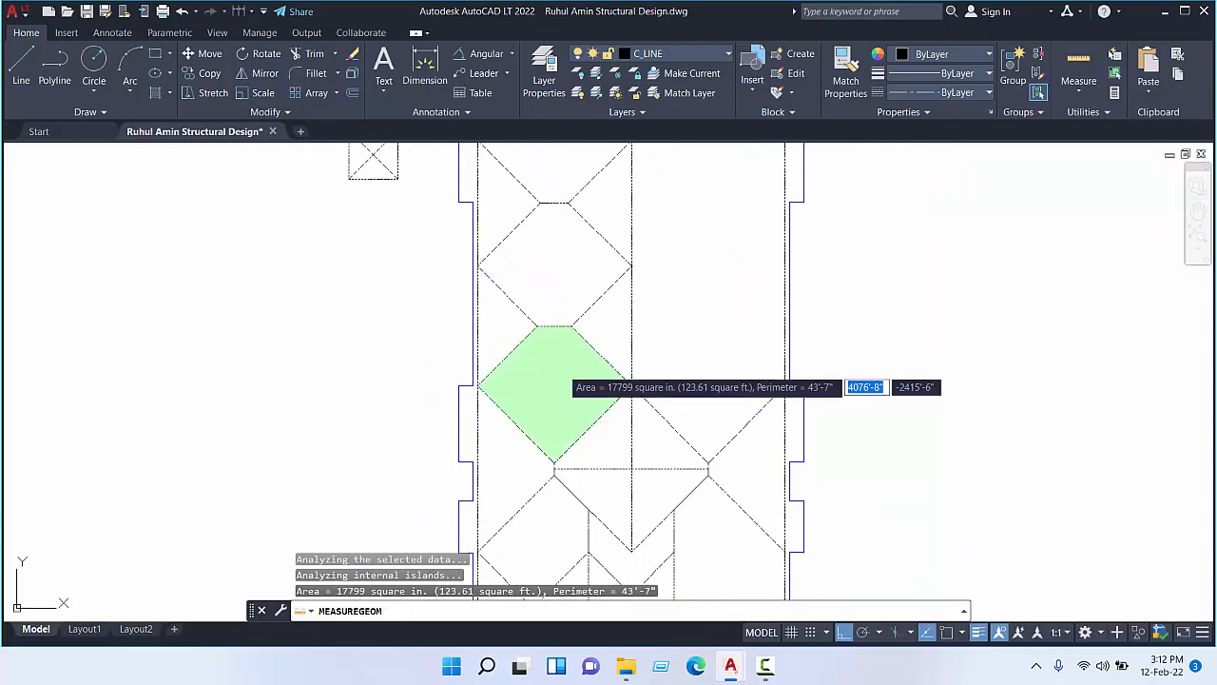
# - Turn all layers on and isolate the four layers holding the beams, columns, centrelines and outer outline
pyautogui.click(578, 92)
pyautogui.scroll(4, 546, 268)
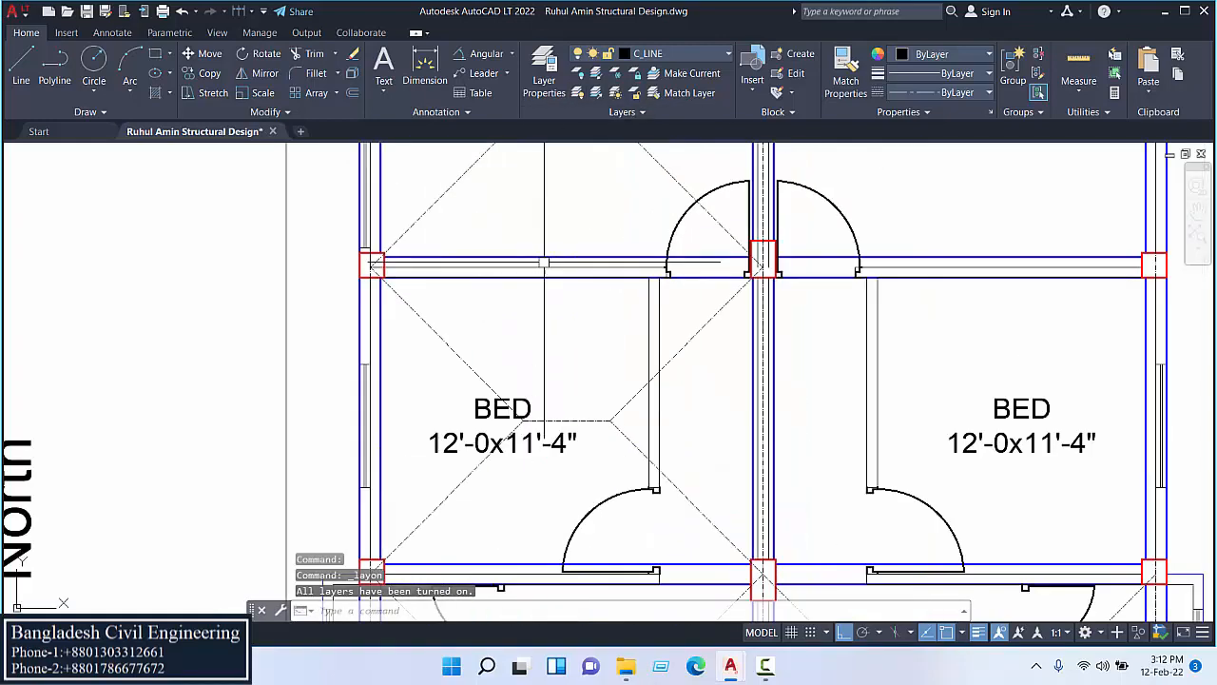
pyautogui.click(548, 255)
pyautogui.click(527, 277)
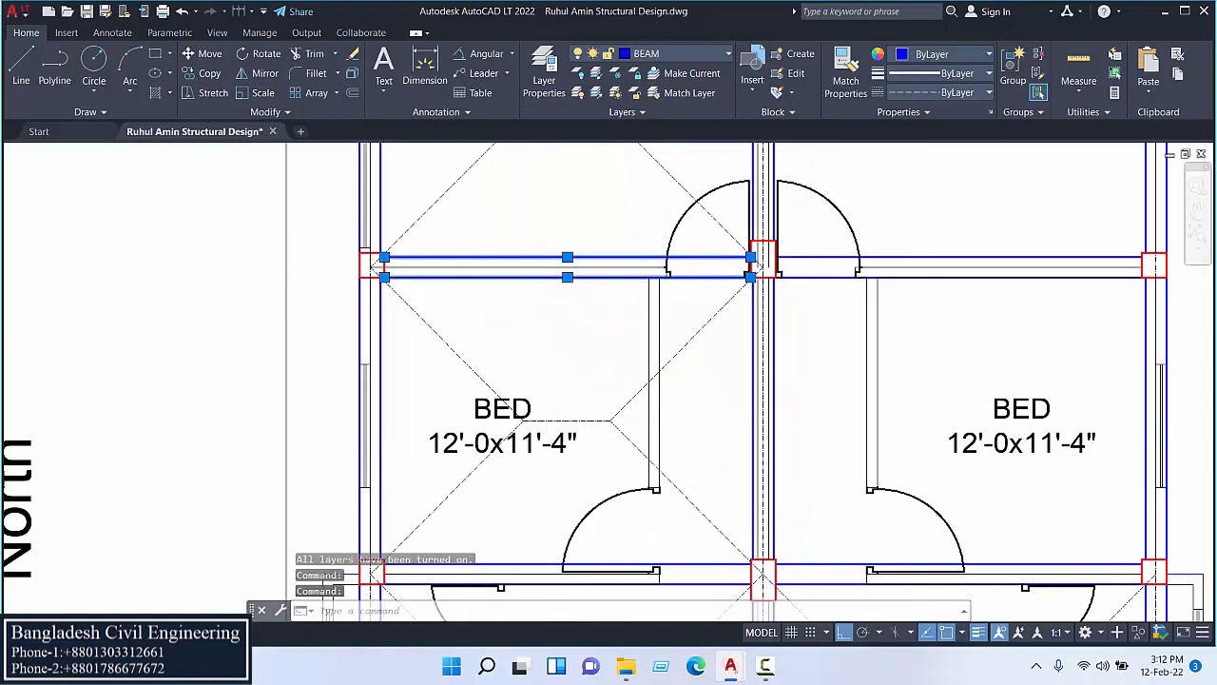
pyautogui.scroll(8, 366, 249)
pyautogui.click(576, 265)
pyautogui.scroll(-6, 532, 305)
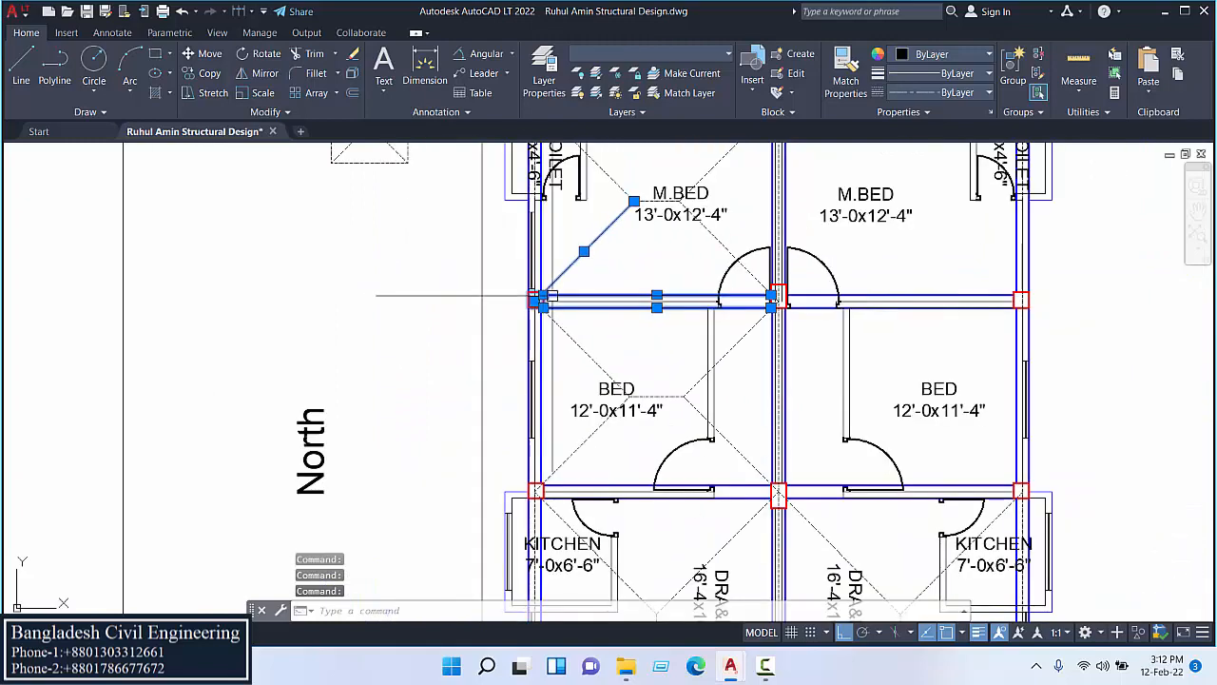
pyautogui.click(483, 264)
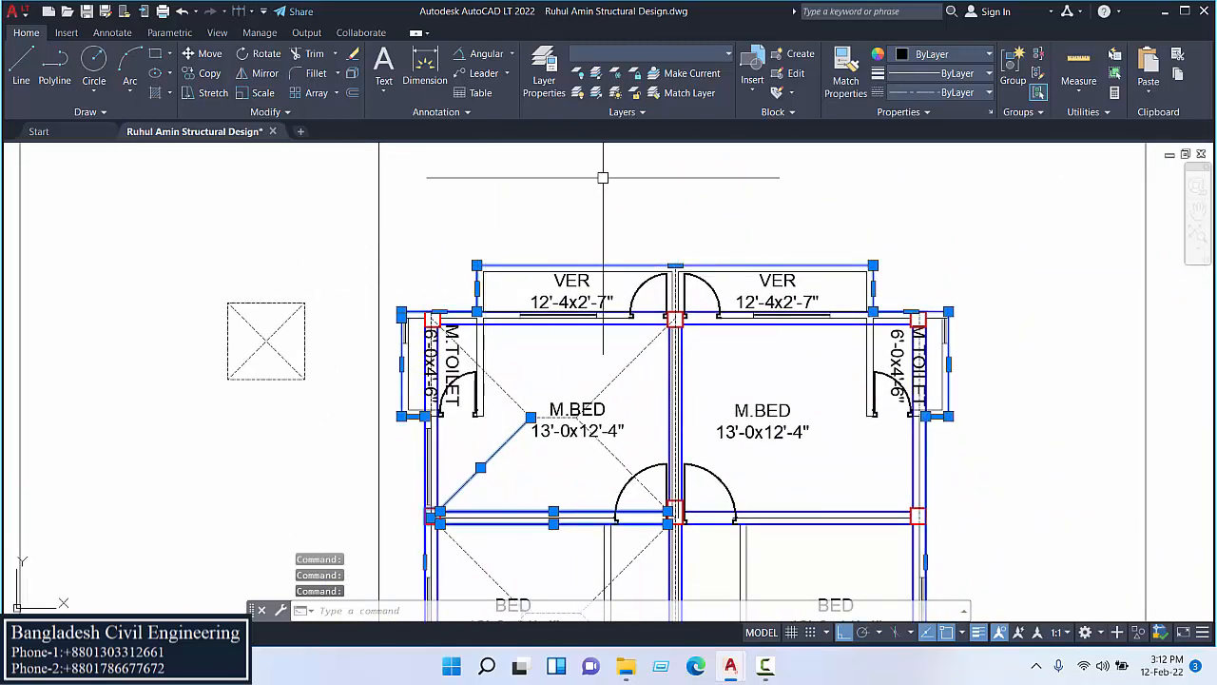
pyautogui.click(598, 77)
pyautogui.scroll(-3, 543, 217)
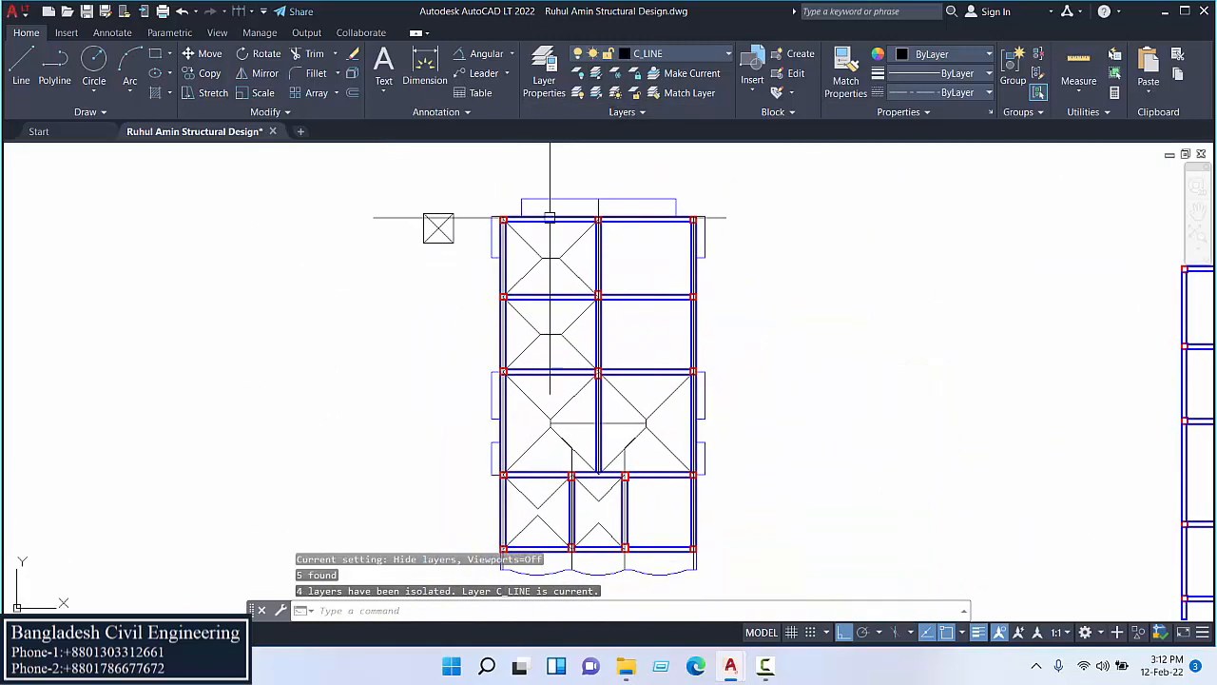
# - Isolate the C_LINE layer using the lower falling diagonal in the first-row left bay
pyautogui.scroll(2, 530, 258)
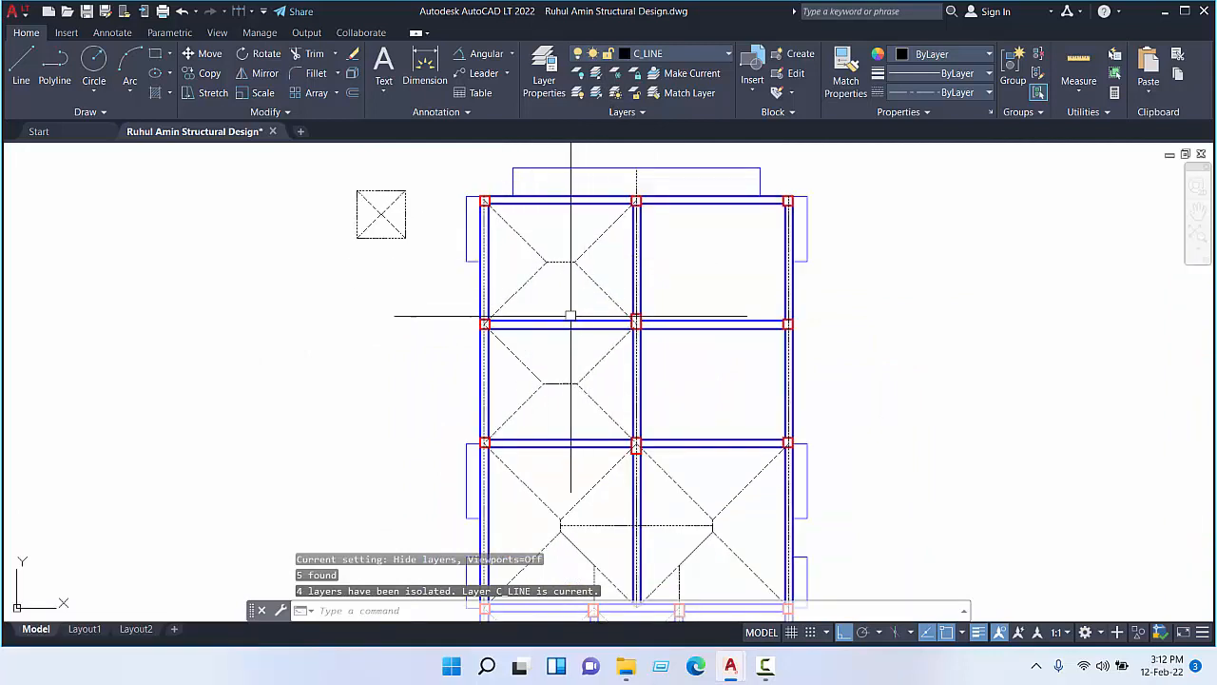
pyautogui.click(597, 282)
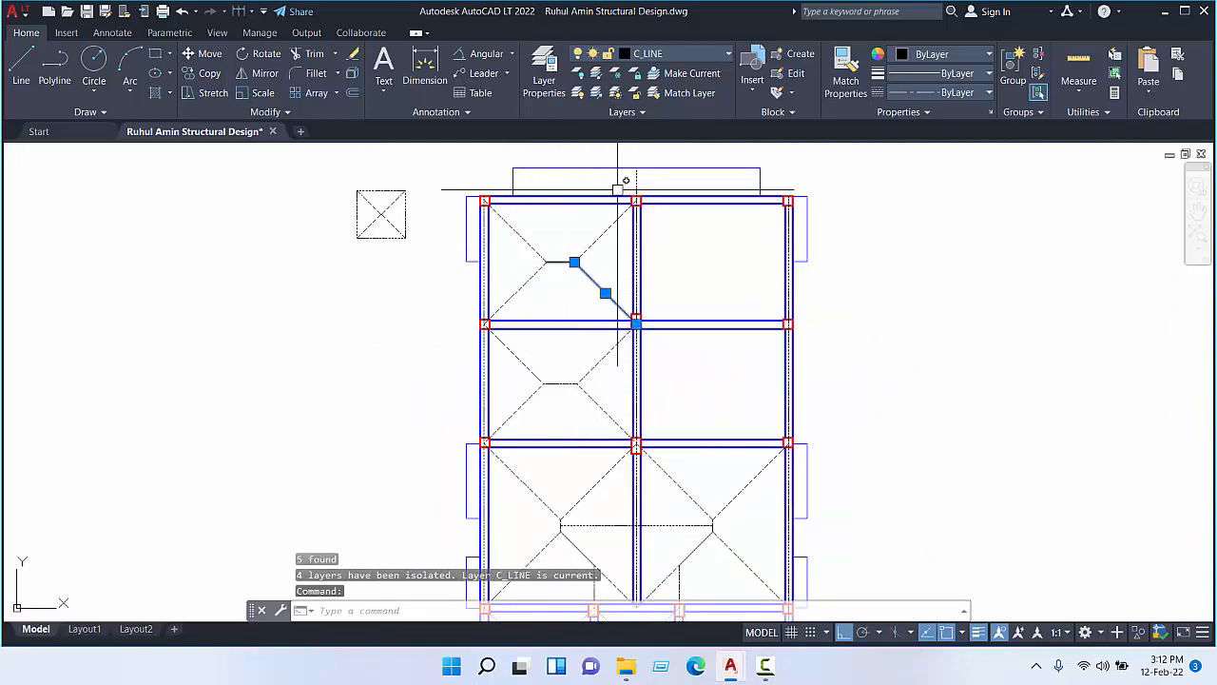
pyautogui.click(599, 81)
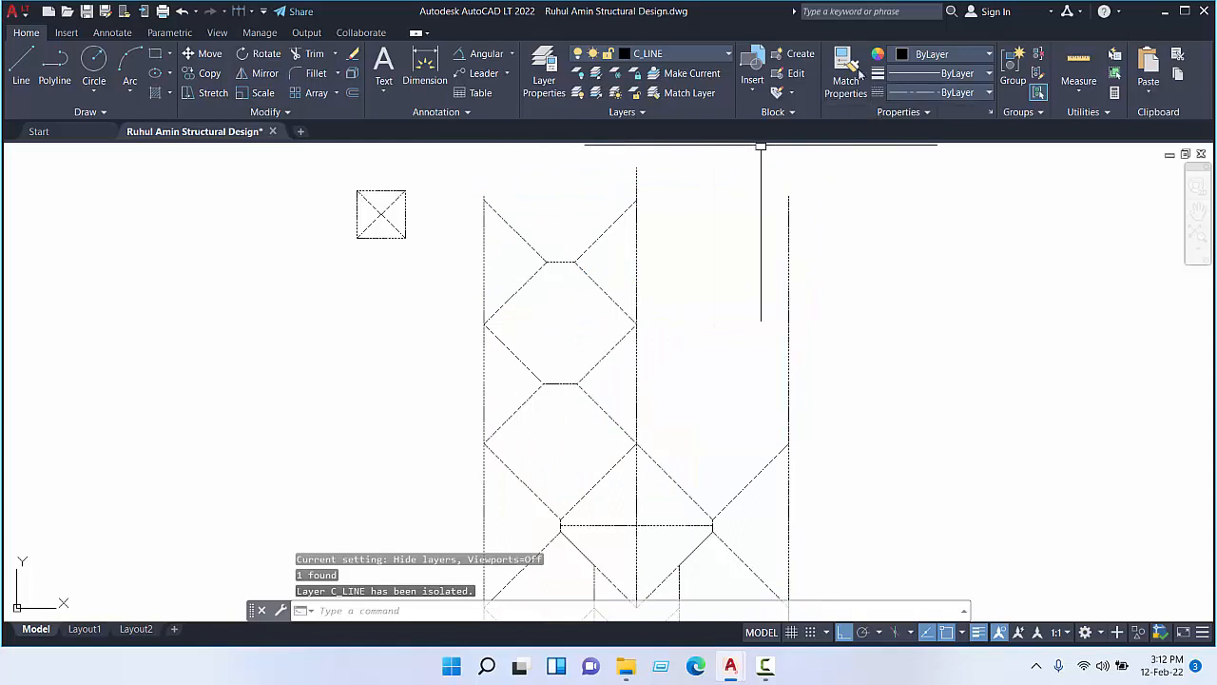
# - Measure the hexagonal load area between the first- and second-row left ridges and bring back the layers hidden for it
pyautogui.click(1079, 71)
pyautogui.click(561, 351)
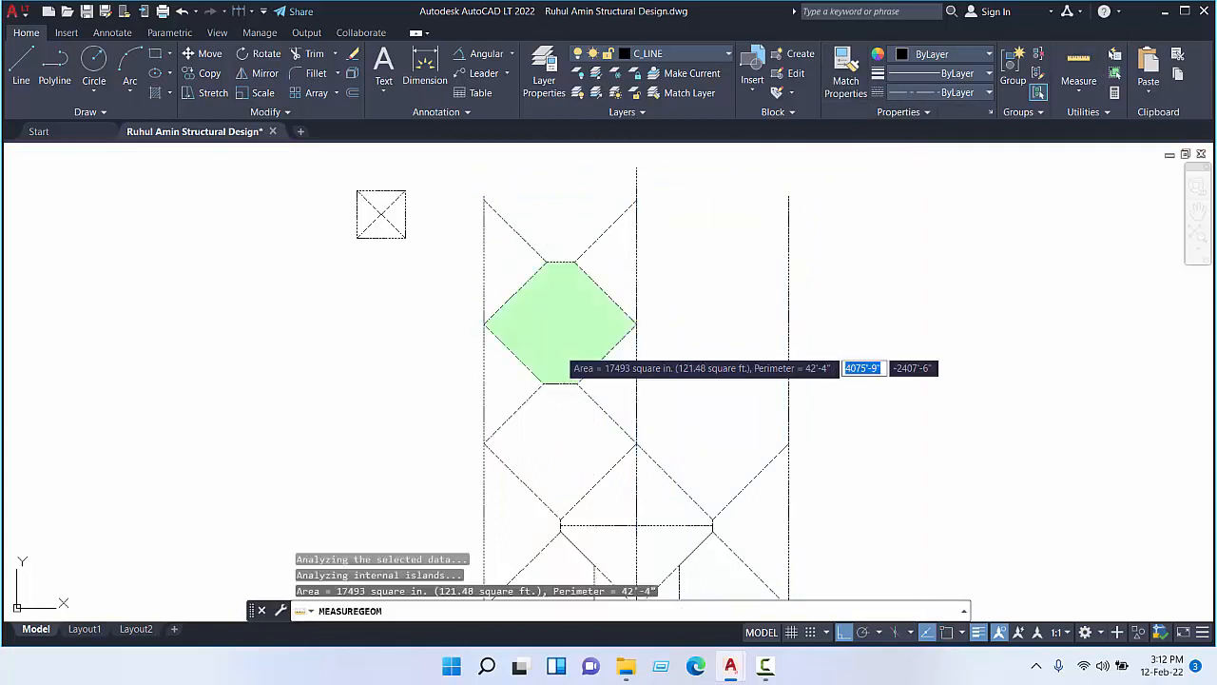
pyautogui.click(596, 93)
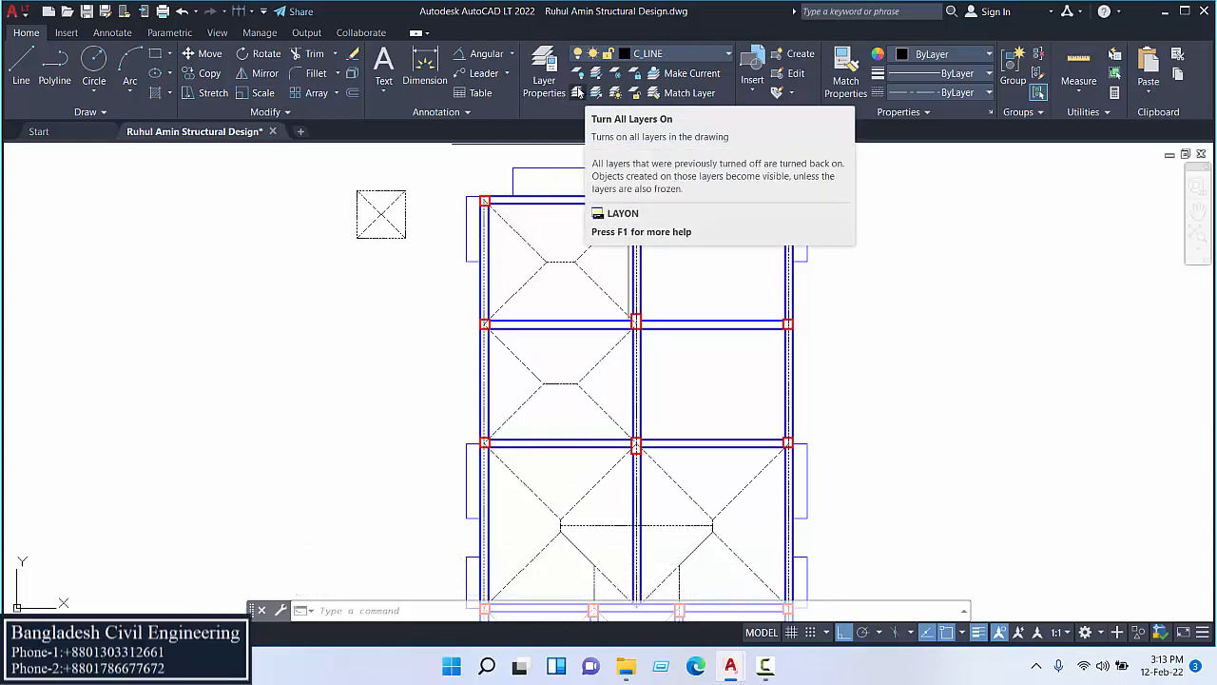
pyautogui.click(577, 92)
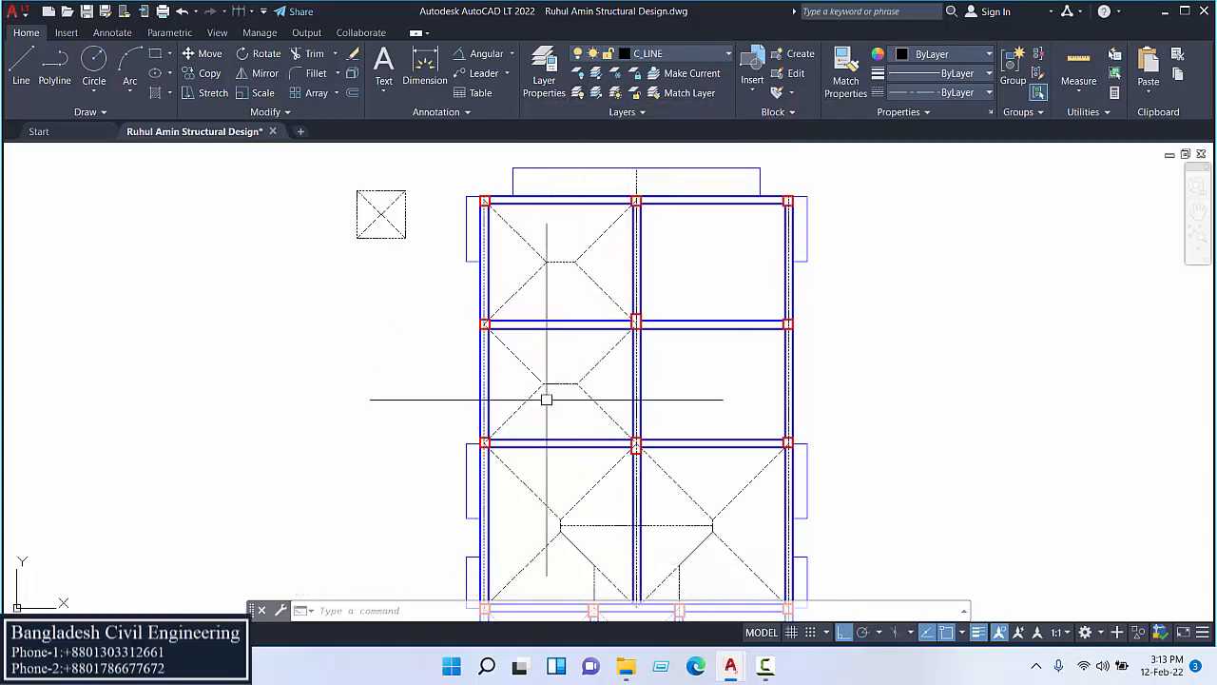
pyautogui.moveTo(546, 396); pyautogui.dragTo(535, 280, button='middle')
pyautogui.moveTo(530, 369); pyautogui.dragTo(562, 403, button='middle')
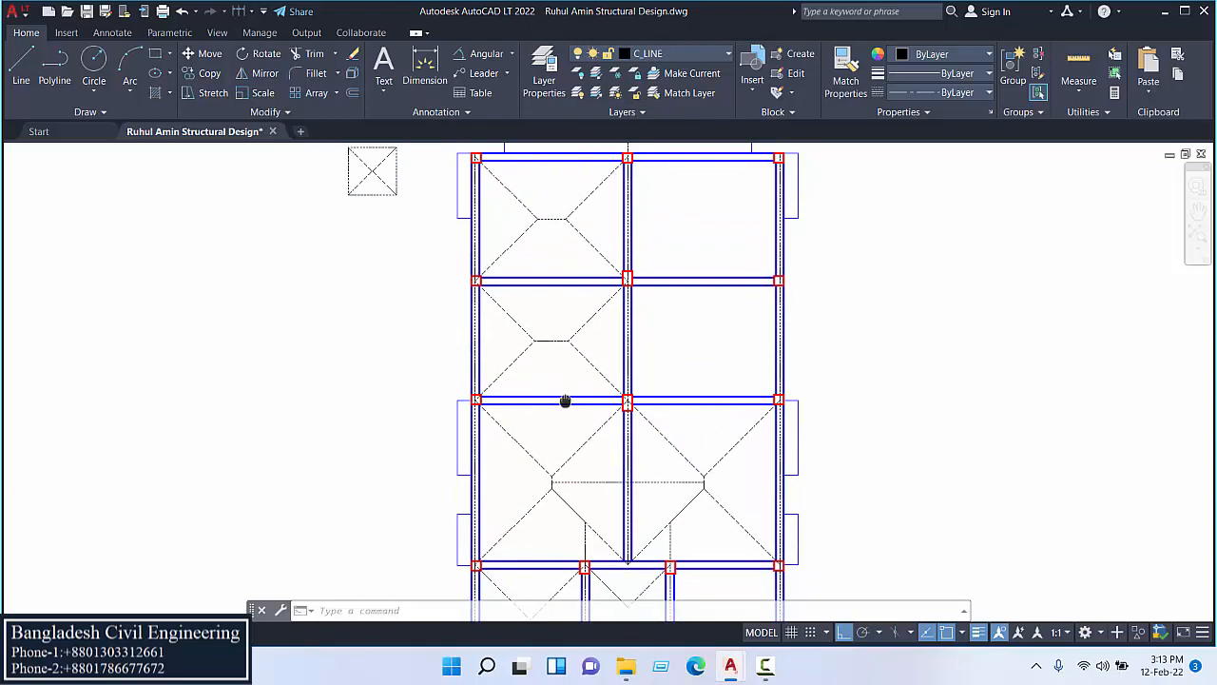
pyautogui.scroll(2, 562, 250)
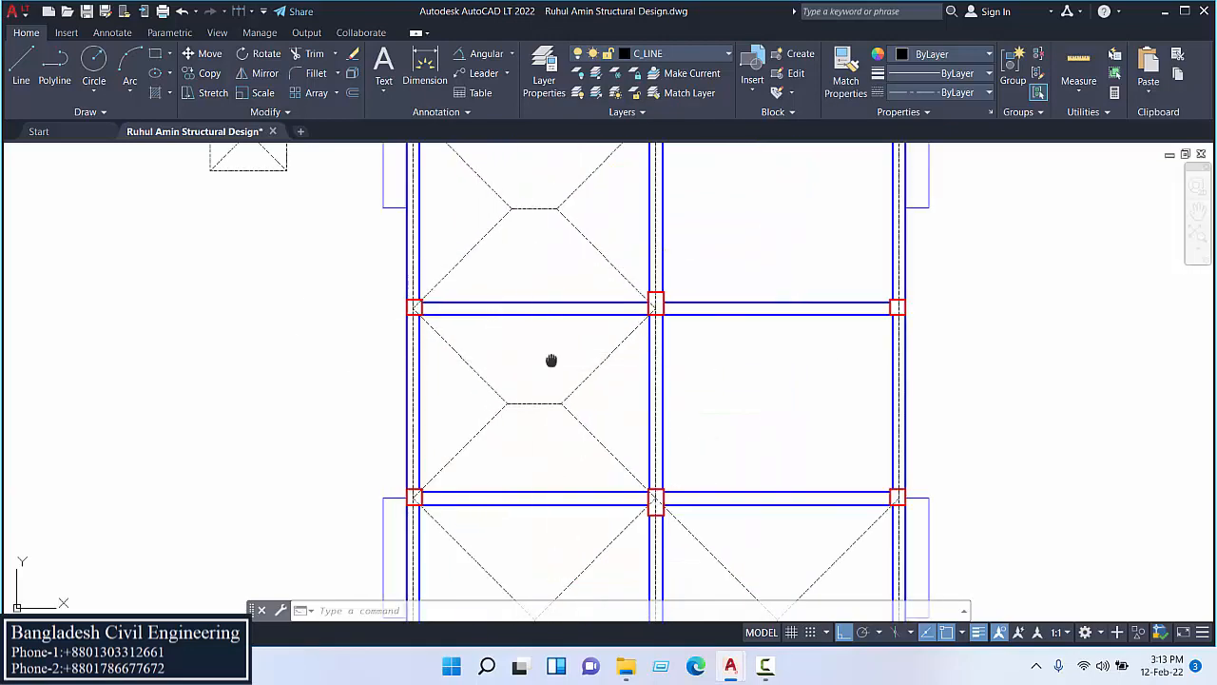
pyautogui.moveTo(551, 361)
pyautogui.mouseDown(button='middle')
pyautogui.moveTo(530, 520)
pyautogui.moveTo(490, 351)
pyautogui.mouseUp(button='middle')
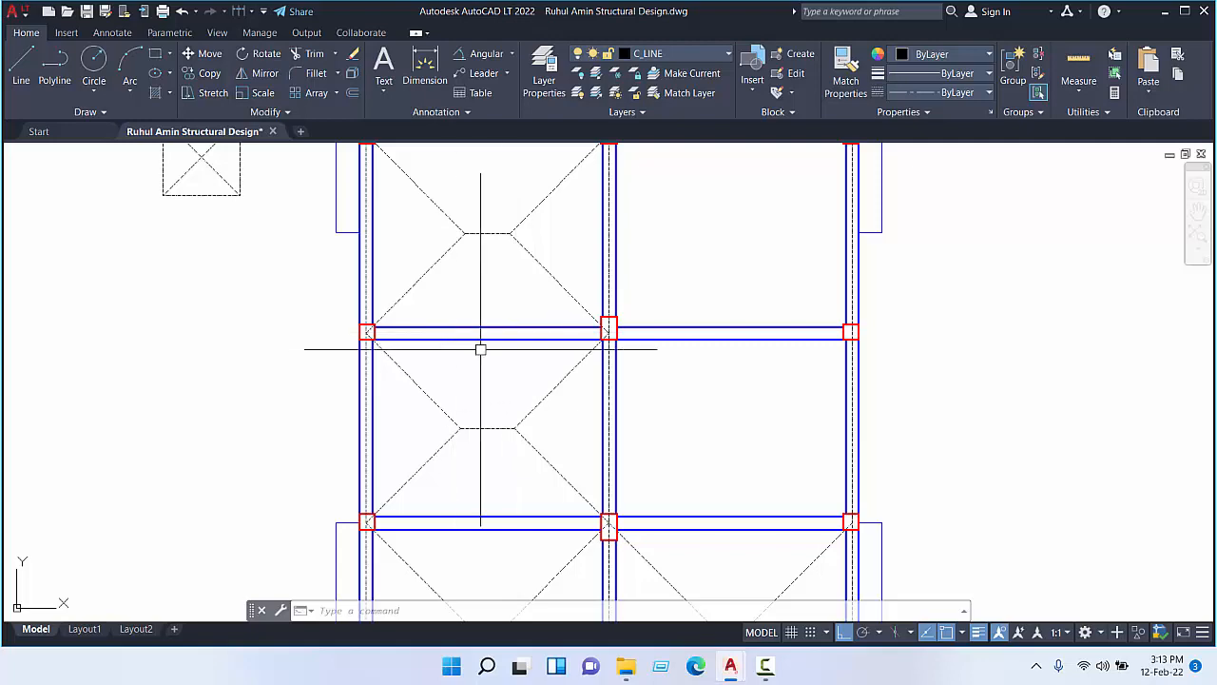
pyautogui.moveTo(511, 298)
pyautogui.mouseDown(button='middle')
pyautogui.moveTo(514, 397)
pyautogui.moveTo(487, 324)
pyautogui.mouseUp(button='middle')
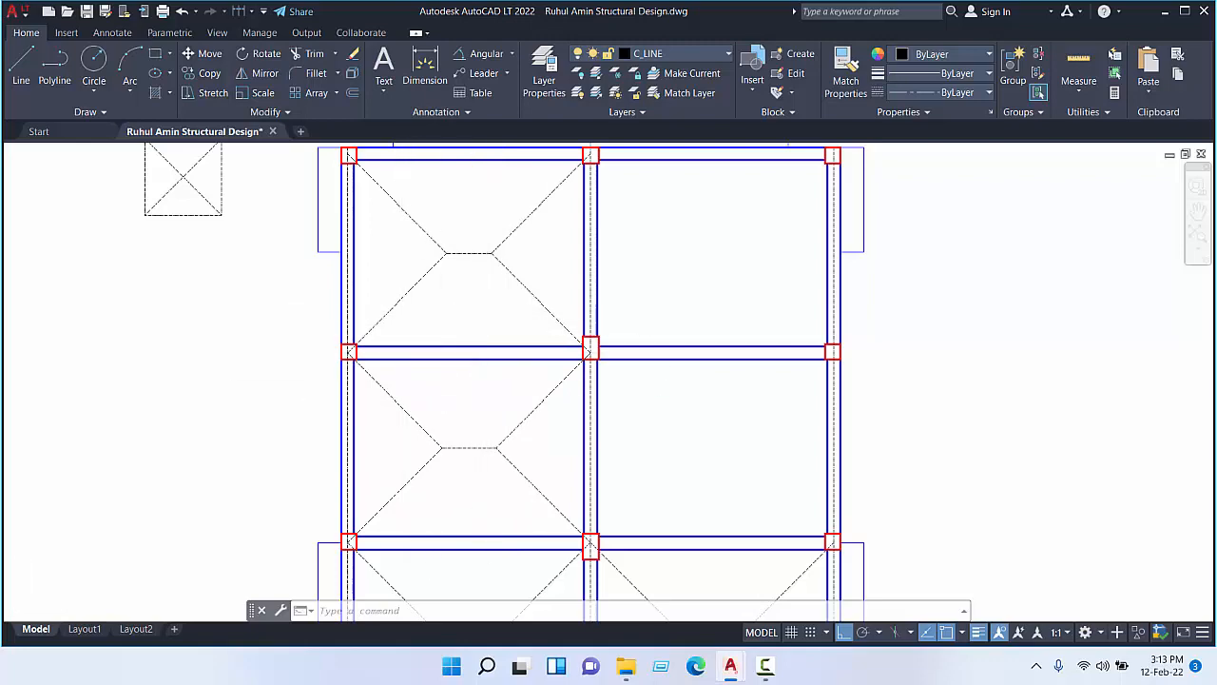
pyautogui.scroll(-3, 463, 315)
# - Switch to the NOPAN VAI.dwg drawing and examine the coloured column load areas on its proposed six-storied building plans
pyautogui.moveTo(728, 677)
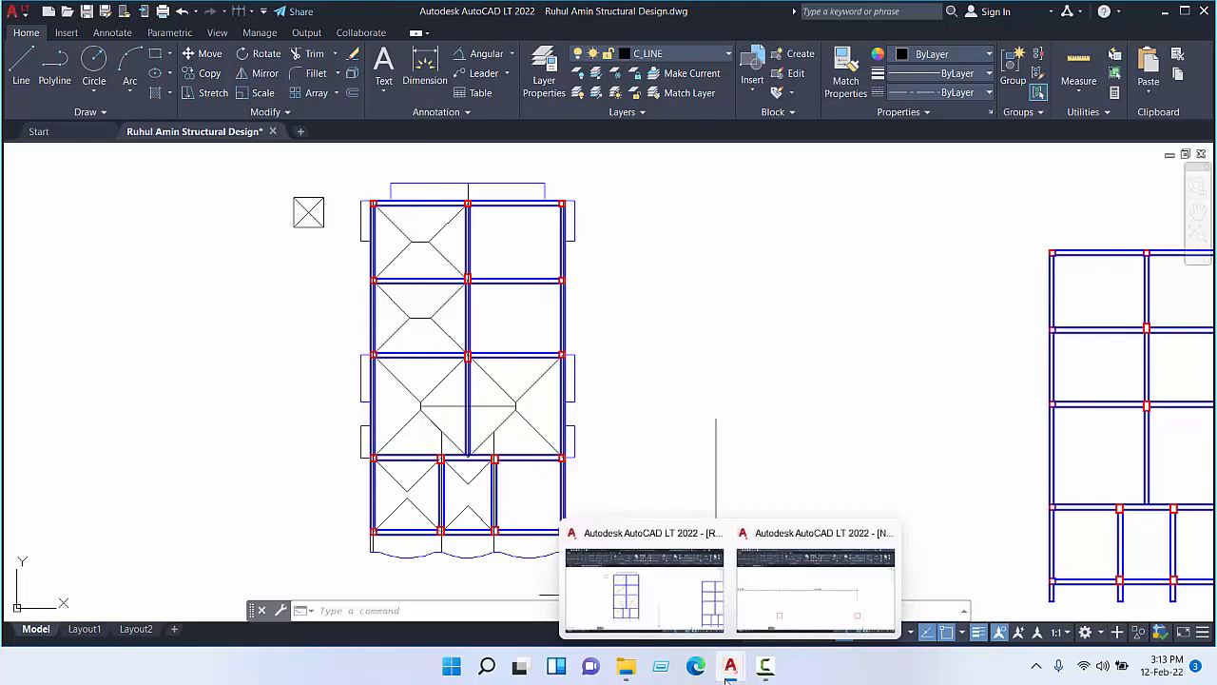
pyautogui.click(799, 592)
pyautogui.scroll(-6, 789, 543)
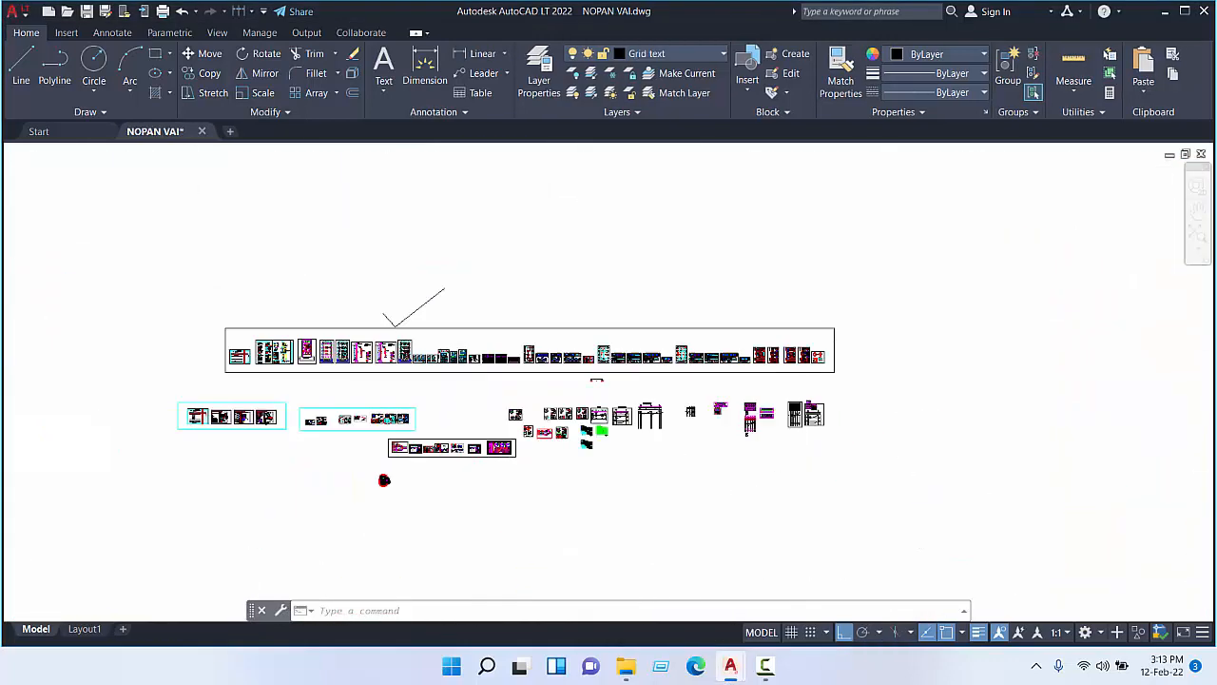
pyautogui.scroll(-5, 482, 352)
pyautogui.scroll(10, 488, 386)
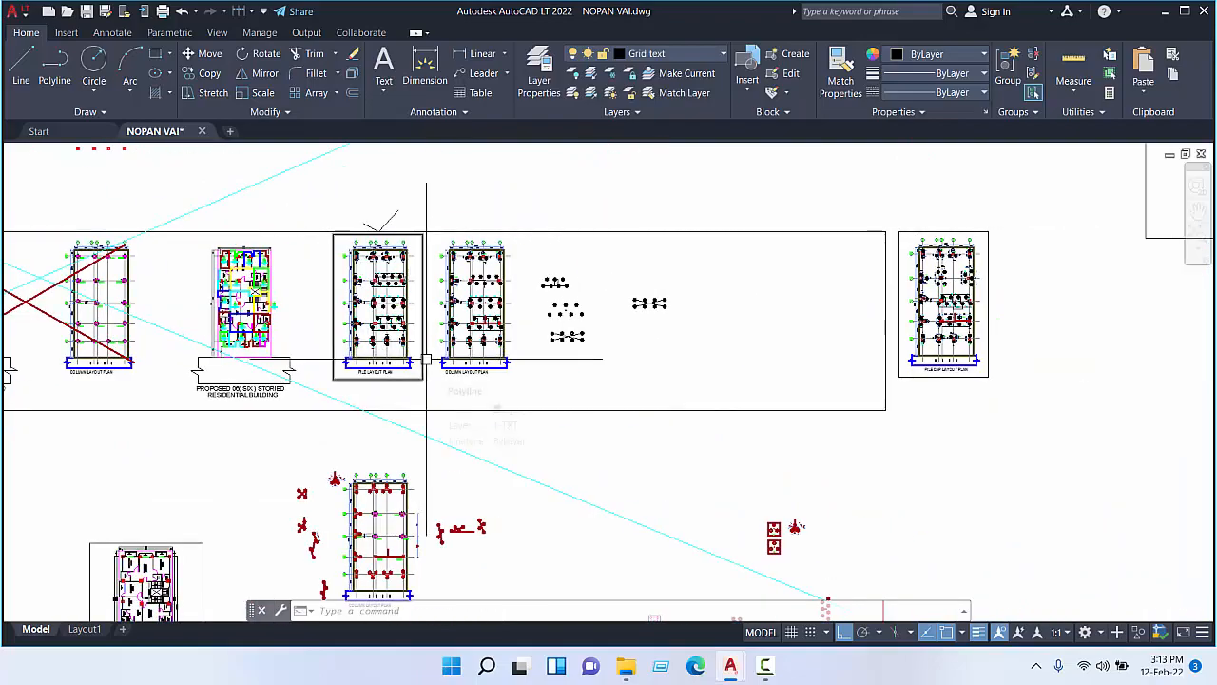
pyautogui.scroll(10, 426, 360)
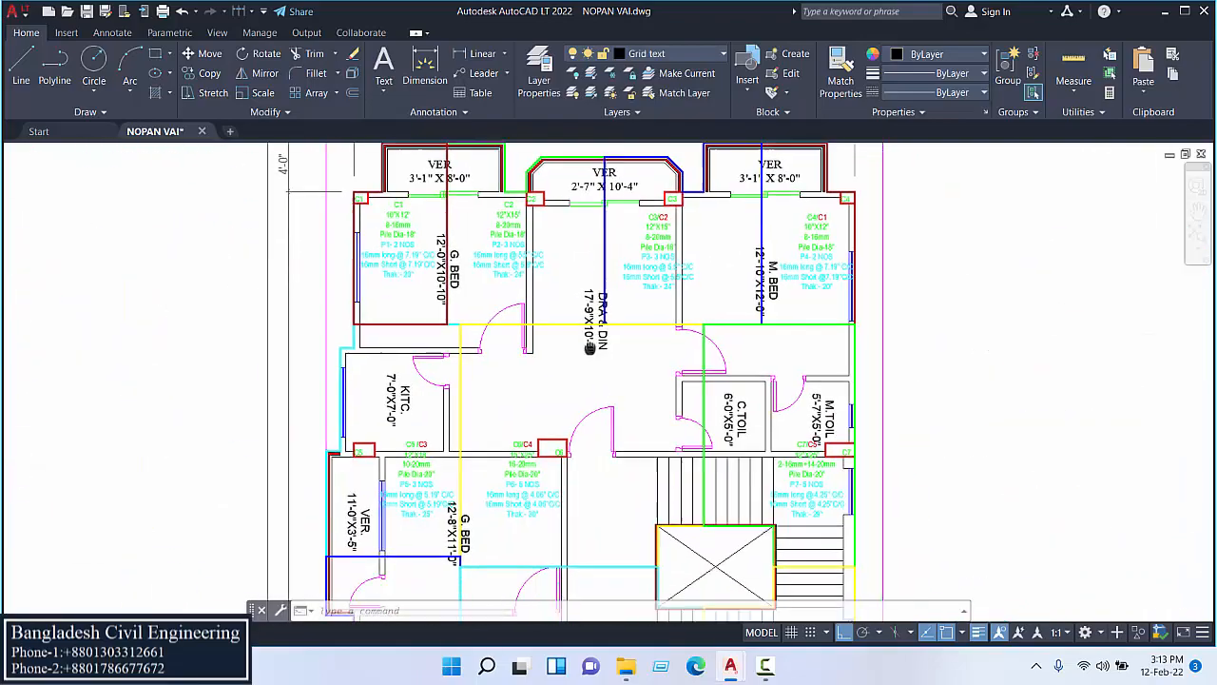
pyautogui.scroll(-6, 590, 347)
pyautogui.scroll(7, 482, 343)
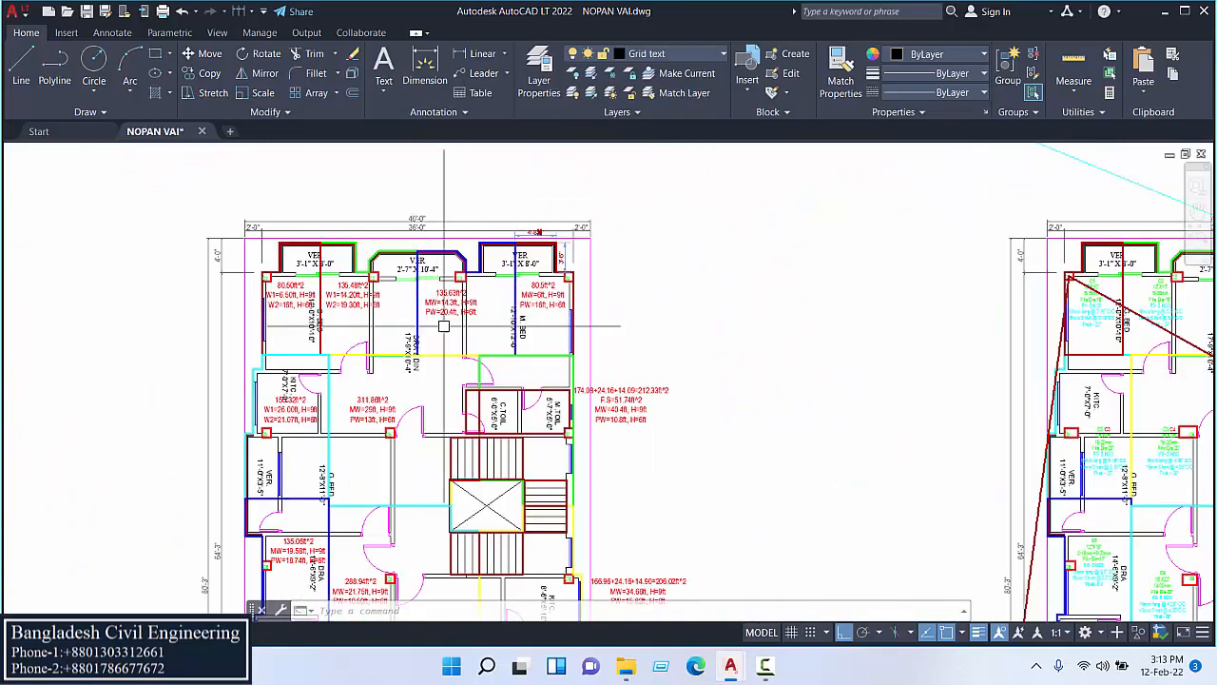
pyautogui.scroll(-6, 444, 327)
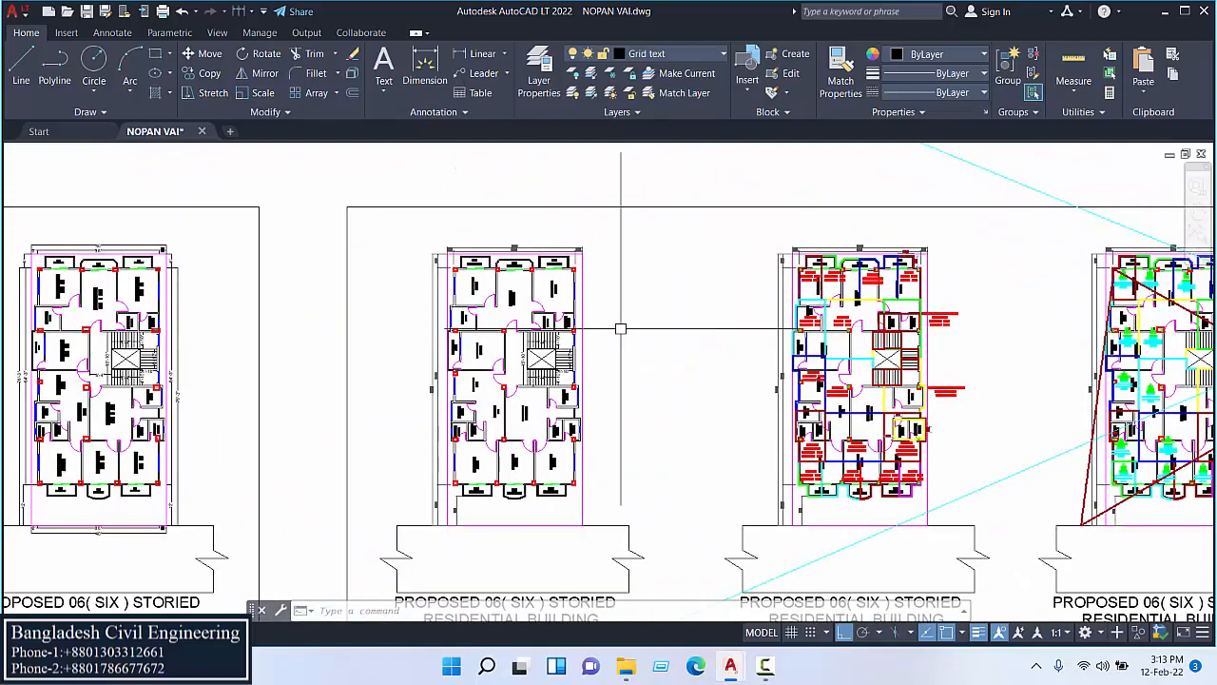
pyautogui.scroll(-8, 620, 328)
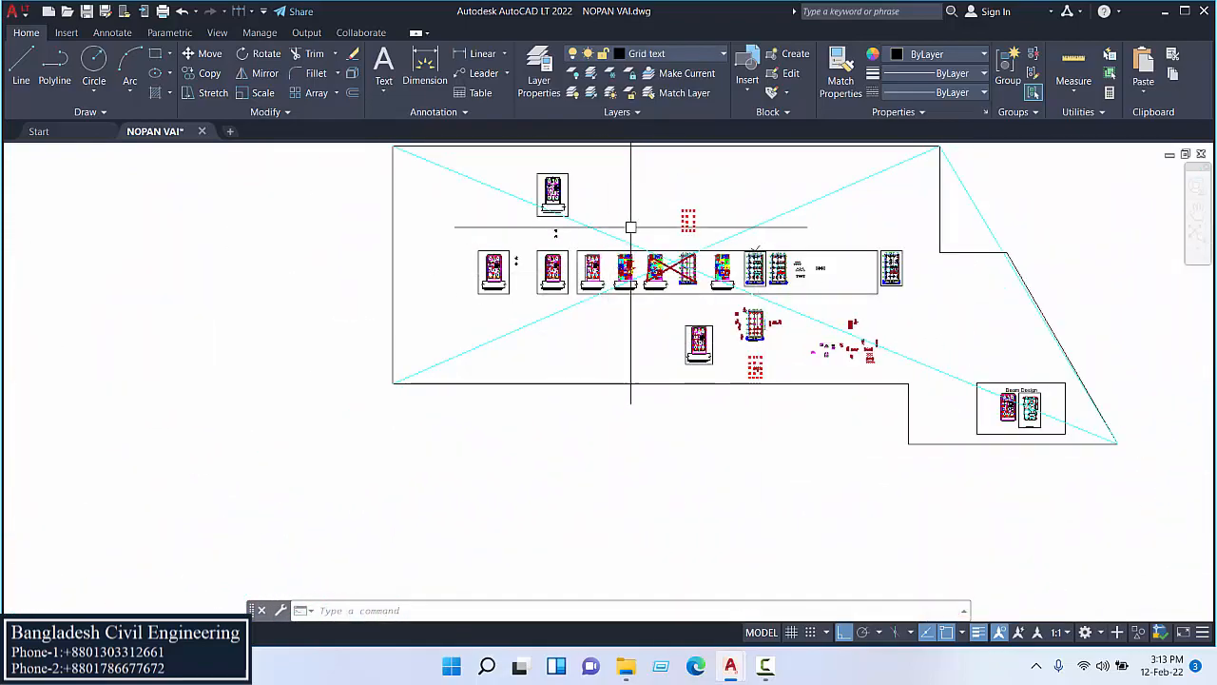
# - Inspect the load area outlined around the FB2 10"x20" beam between grids 3 and 4 in the Beam Design layout
pyautogui.scroll(15, 939, 388)
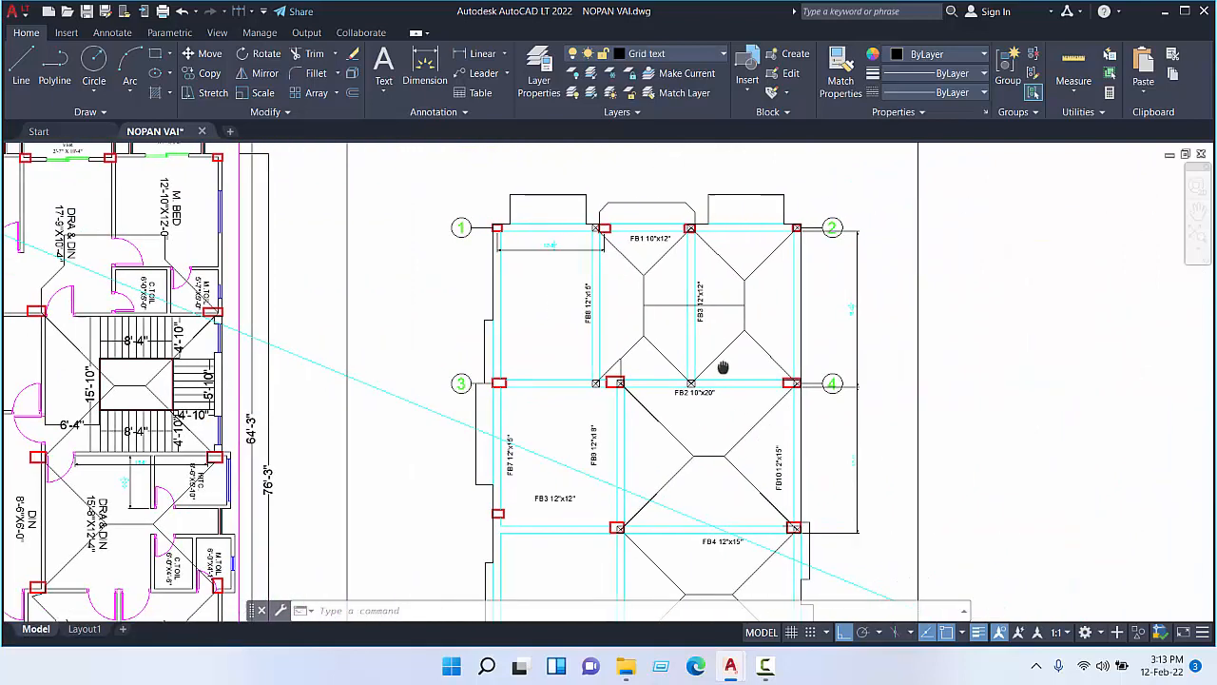
pyautogui.click(772, 344)
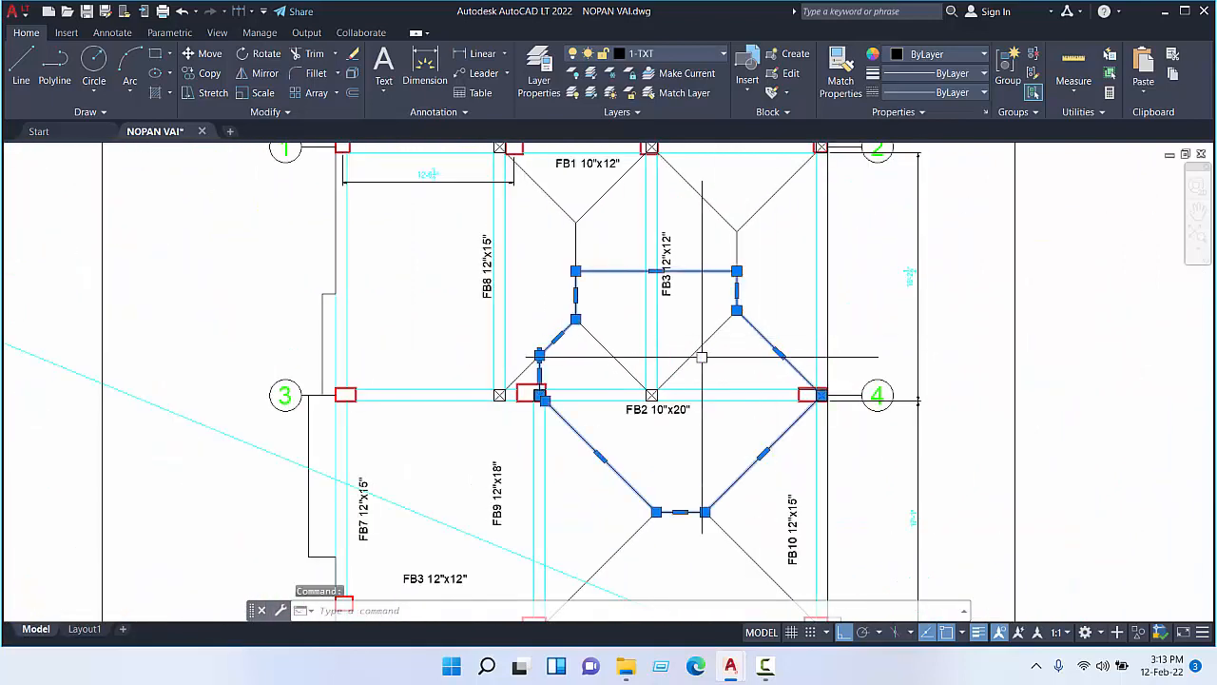
pyautogui.press('Escape')
pyautogui.moveTo(706, 359); pyautogui.dragTo(723, 410, button='middle')
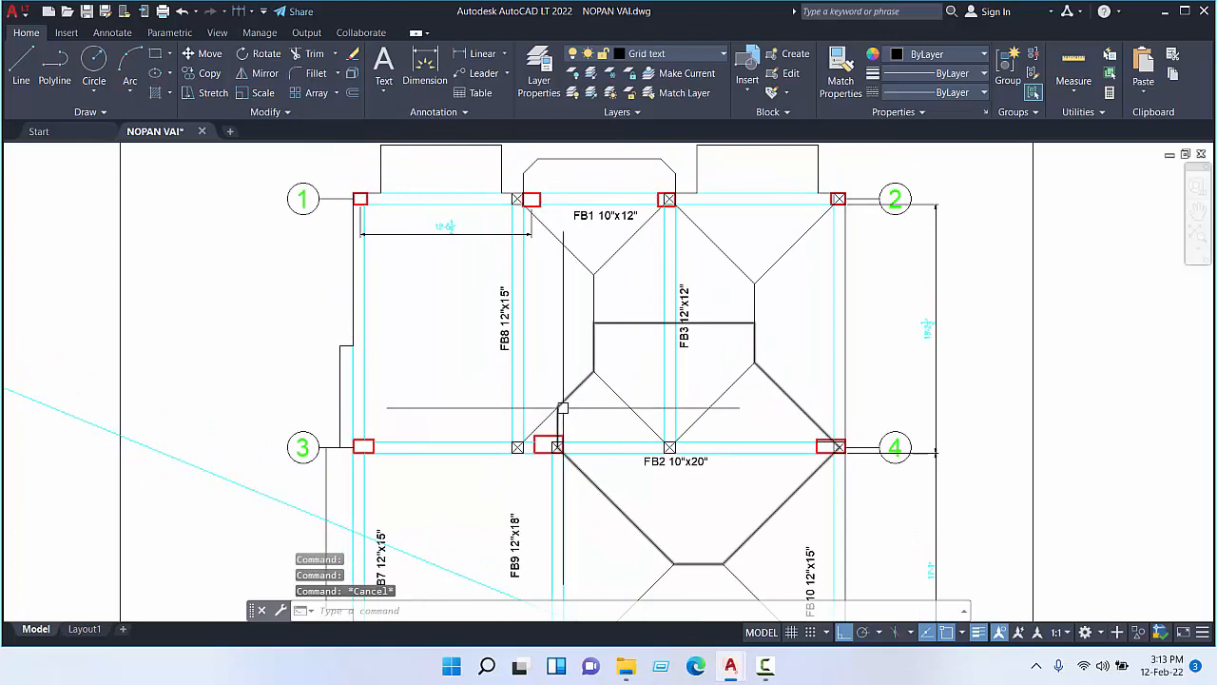
pyautogui.click(563, 409)
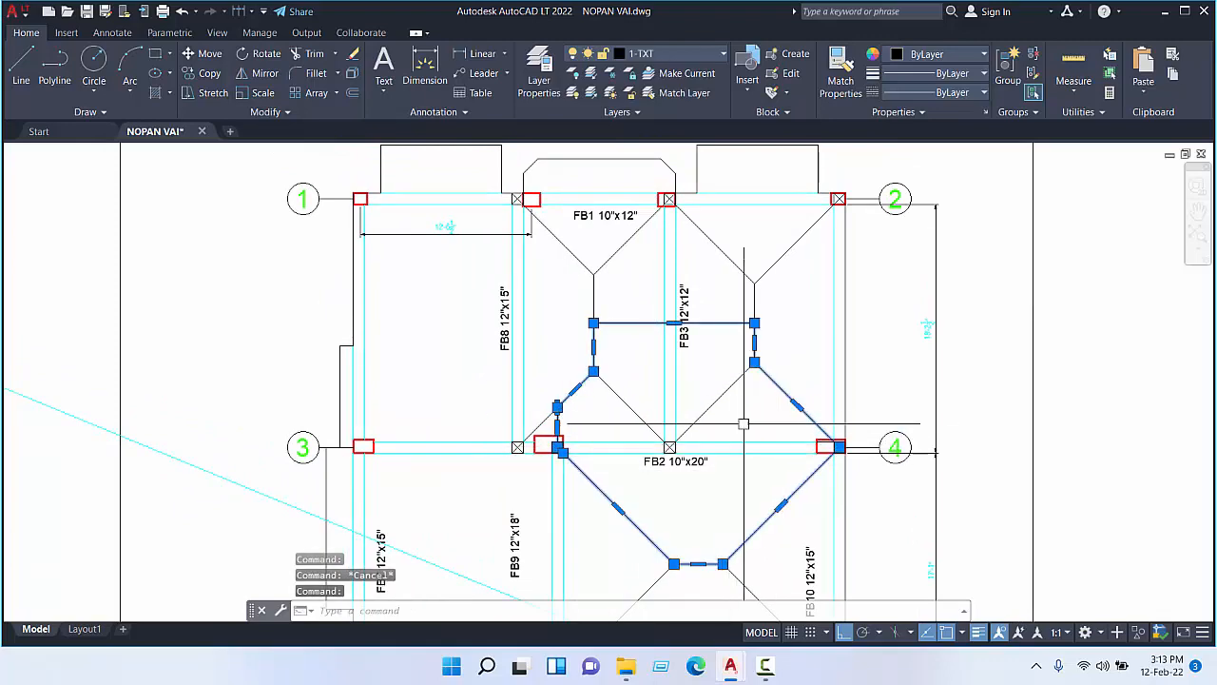
pyautogui.scroll(-5, 633, 398)
pyautogui.press('Escape')
# - Inspect the beam load area outlined above the stair void on the adjacent architectural floor plan
pyautogui.scroll(5, 507, 405)
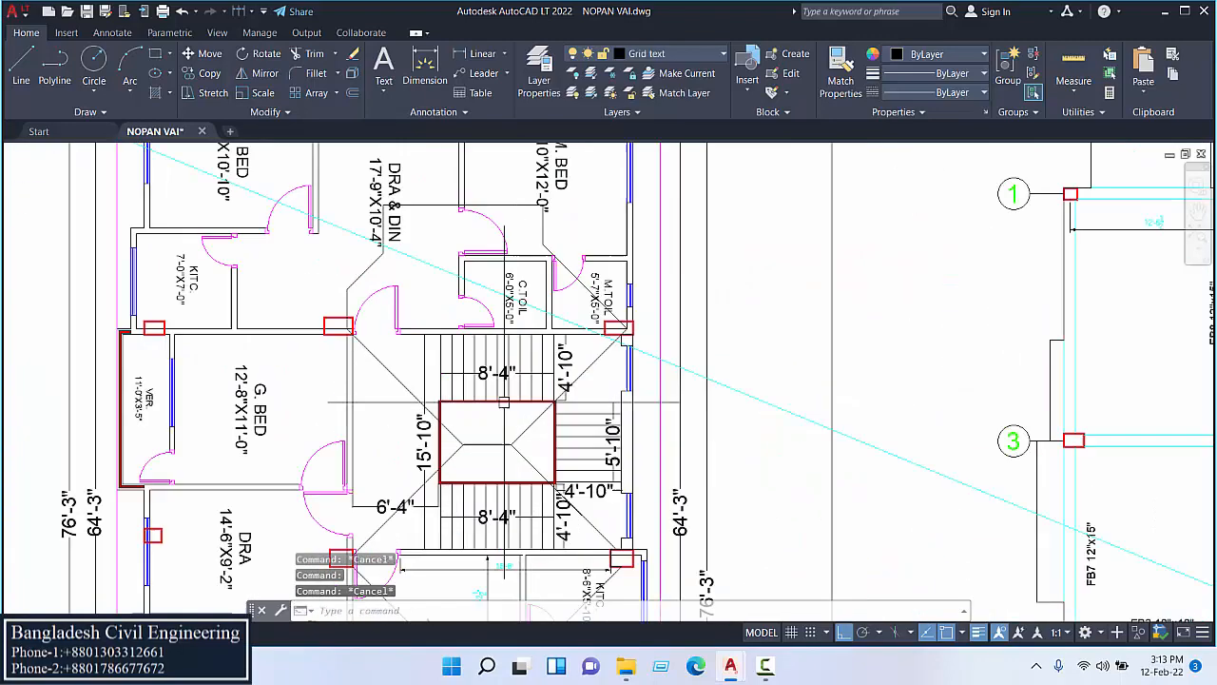
pyautogui.click(507, 404)
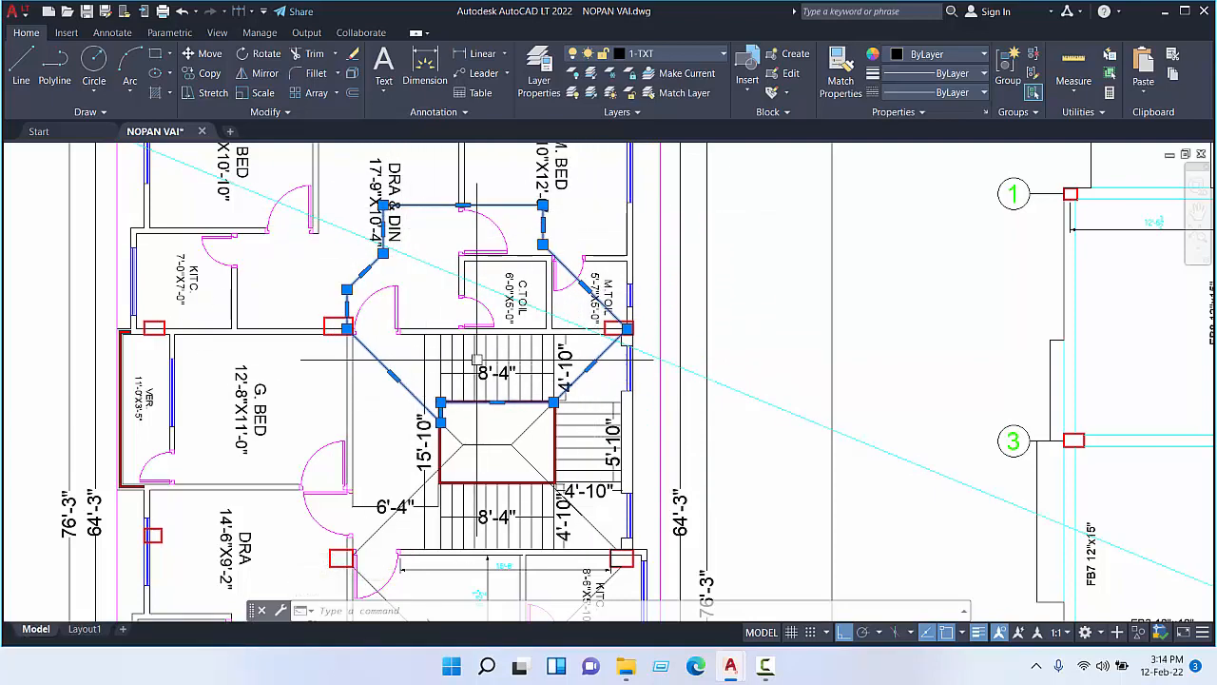
pyautogui.press('Escape')
# - Examine the Typical Floor Plan's beam load areas, including the triangle beside the 10'-8"x9'-5" bedroom and the polygon spanning the stair and drawing room
pyautogui.scroll(-15, 494, 409)
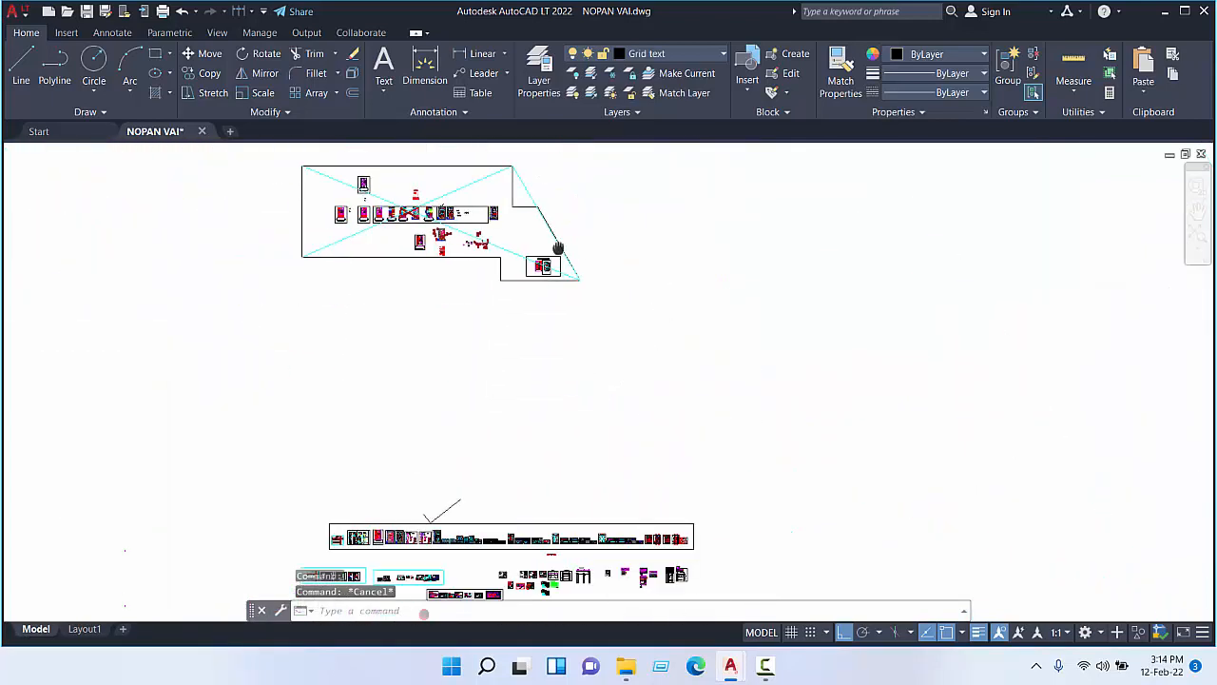
pyautogui.scroll(10, 519, 501)
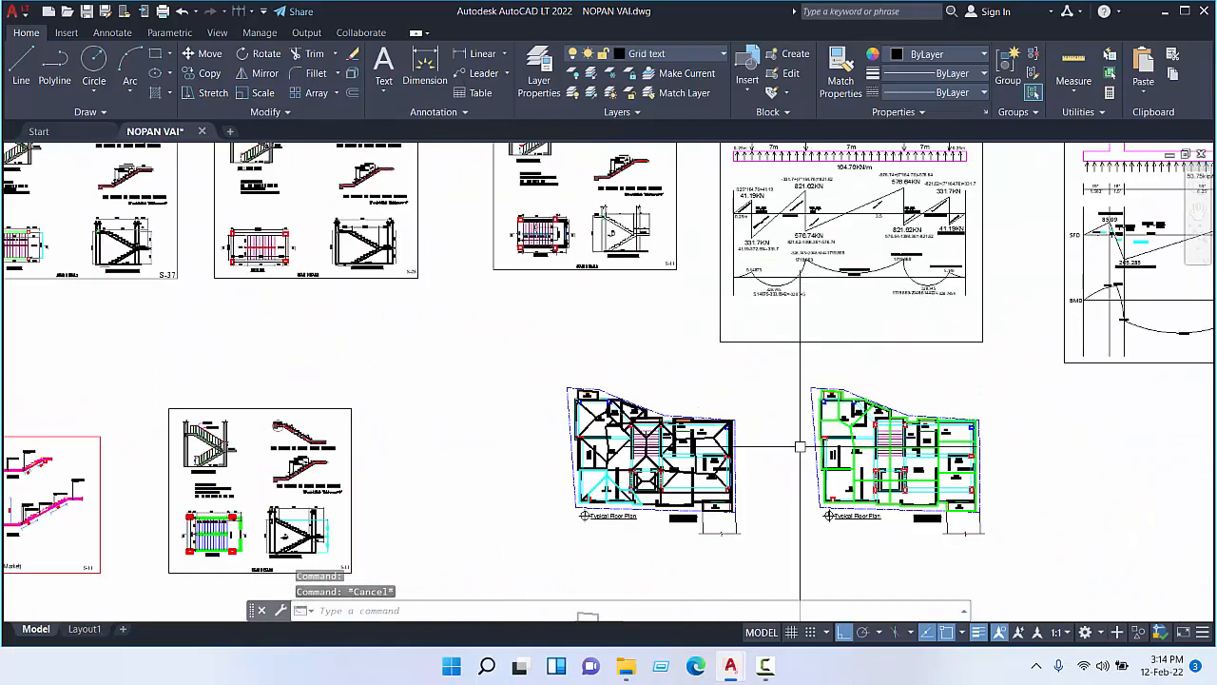
pyautogui.scroll(-5, 879, 445)
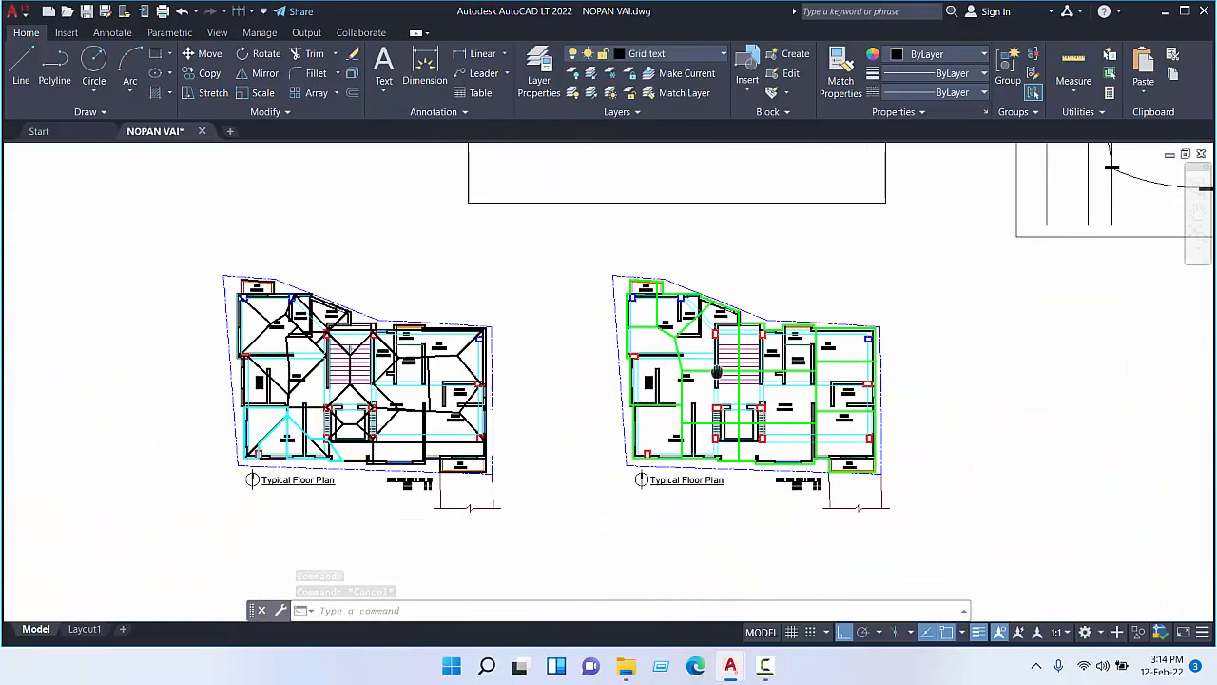
pyautogui.scroll(5, 657, 360)
pyautogui.click(709, 306)
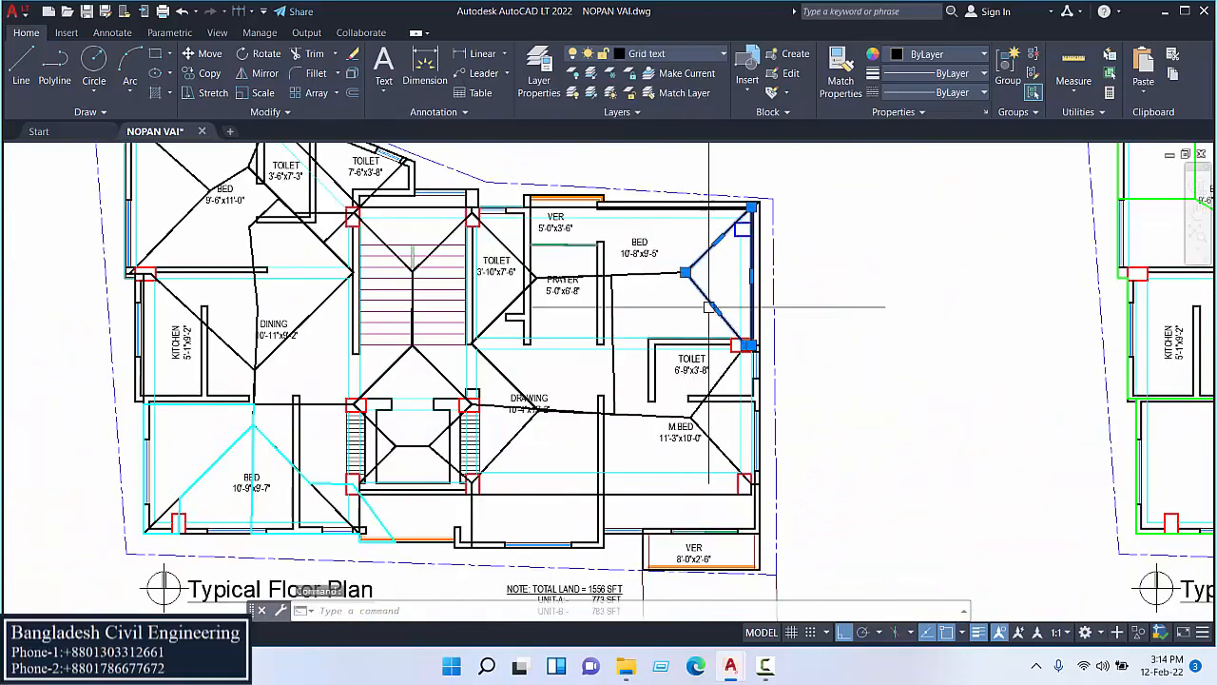
pyautogui.press('Escape')
pyautogui.click(556, 278)
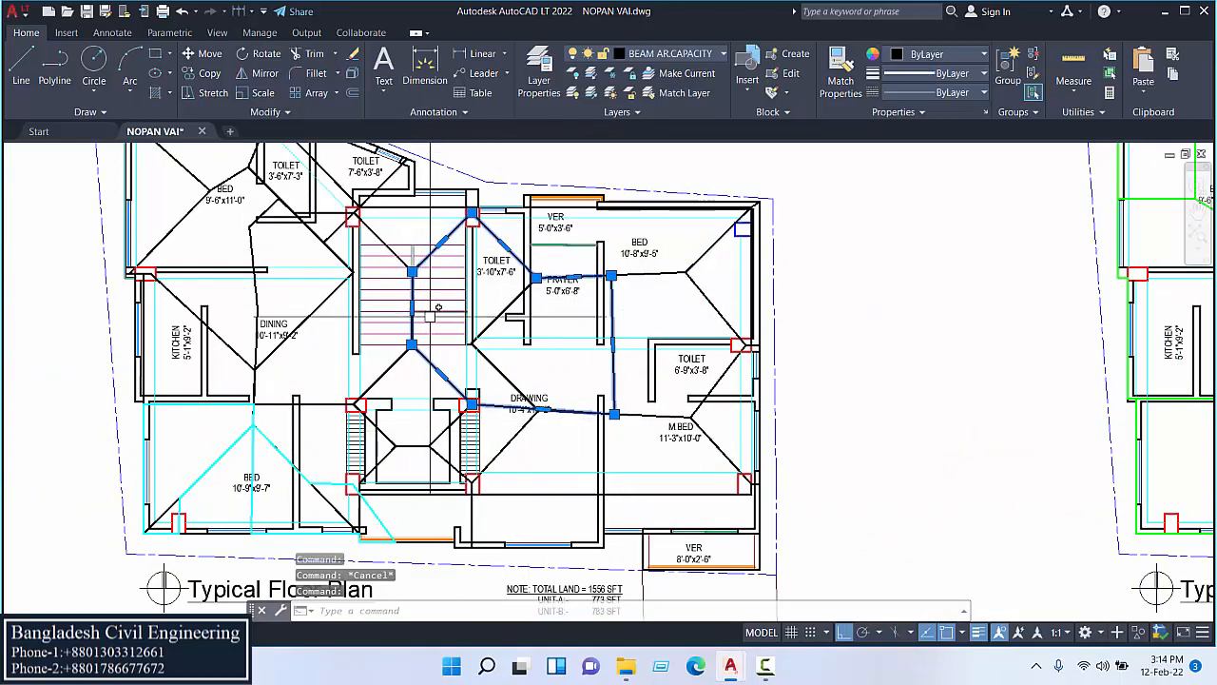
pyautogui.press('Escape')
pyautogui.scroll(-6, 557, 405)
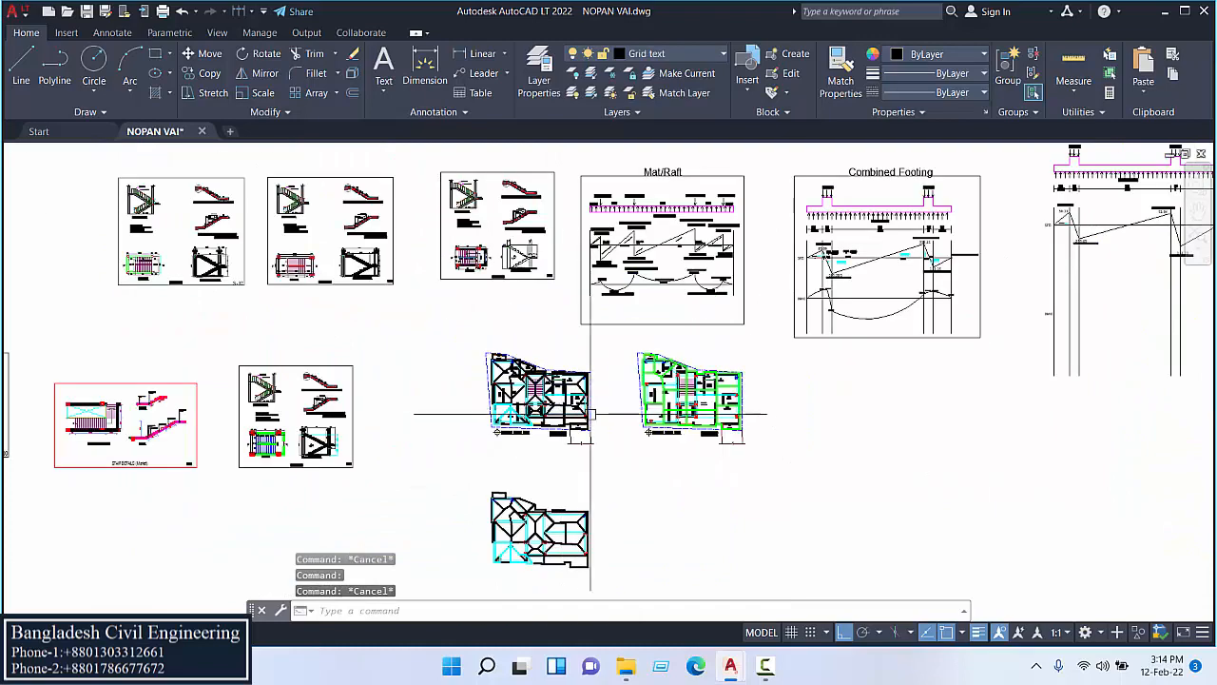
pyautogui.scroll(4, 590, 414)
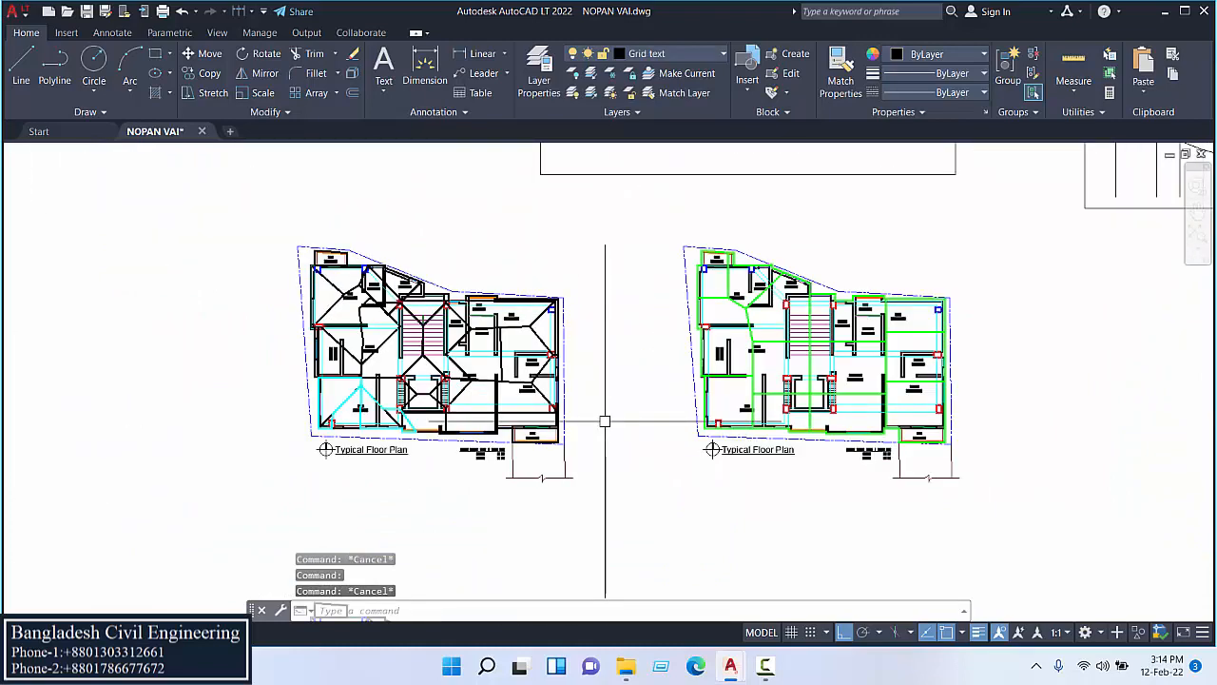